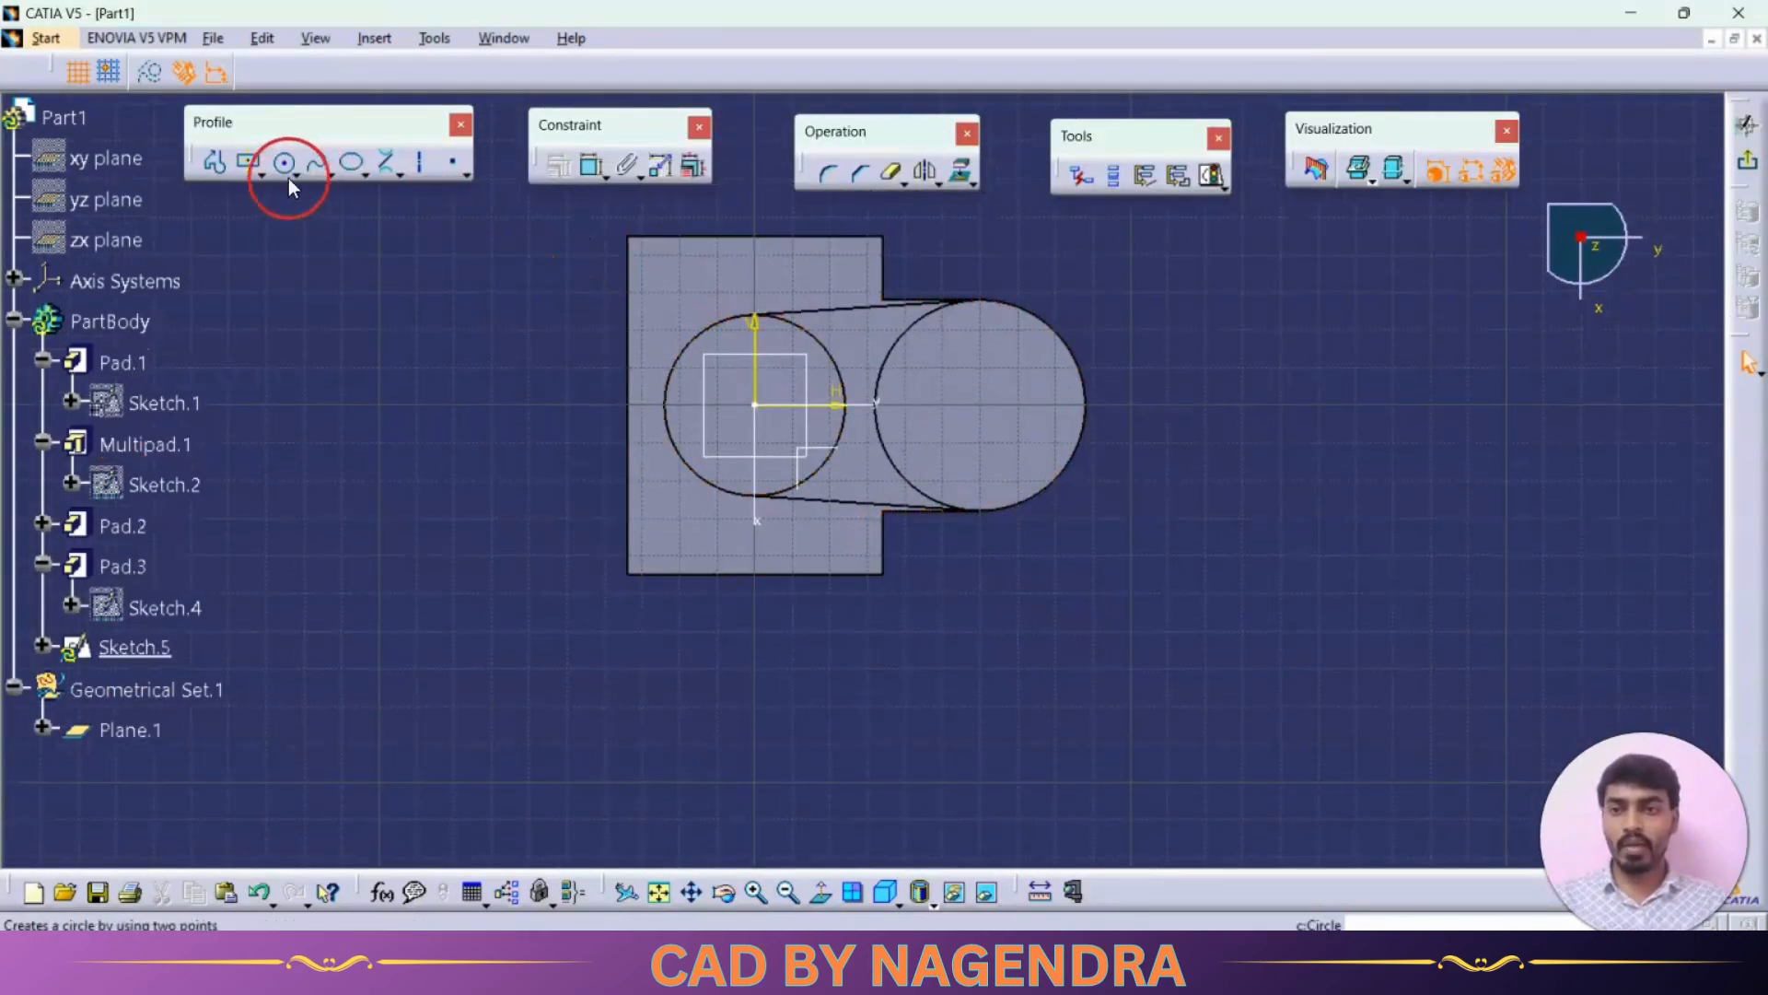
# Step: Sketch two circles, one centred on the left boss and one centred on the right boss
pyautogui.click(283, 162)
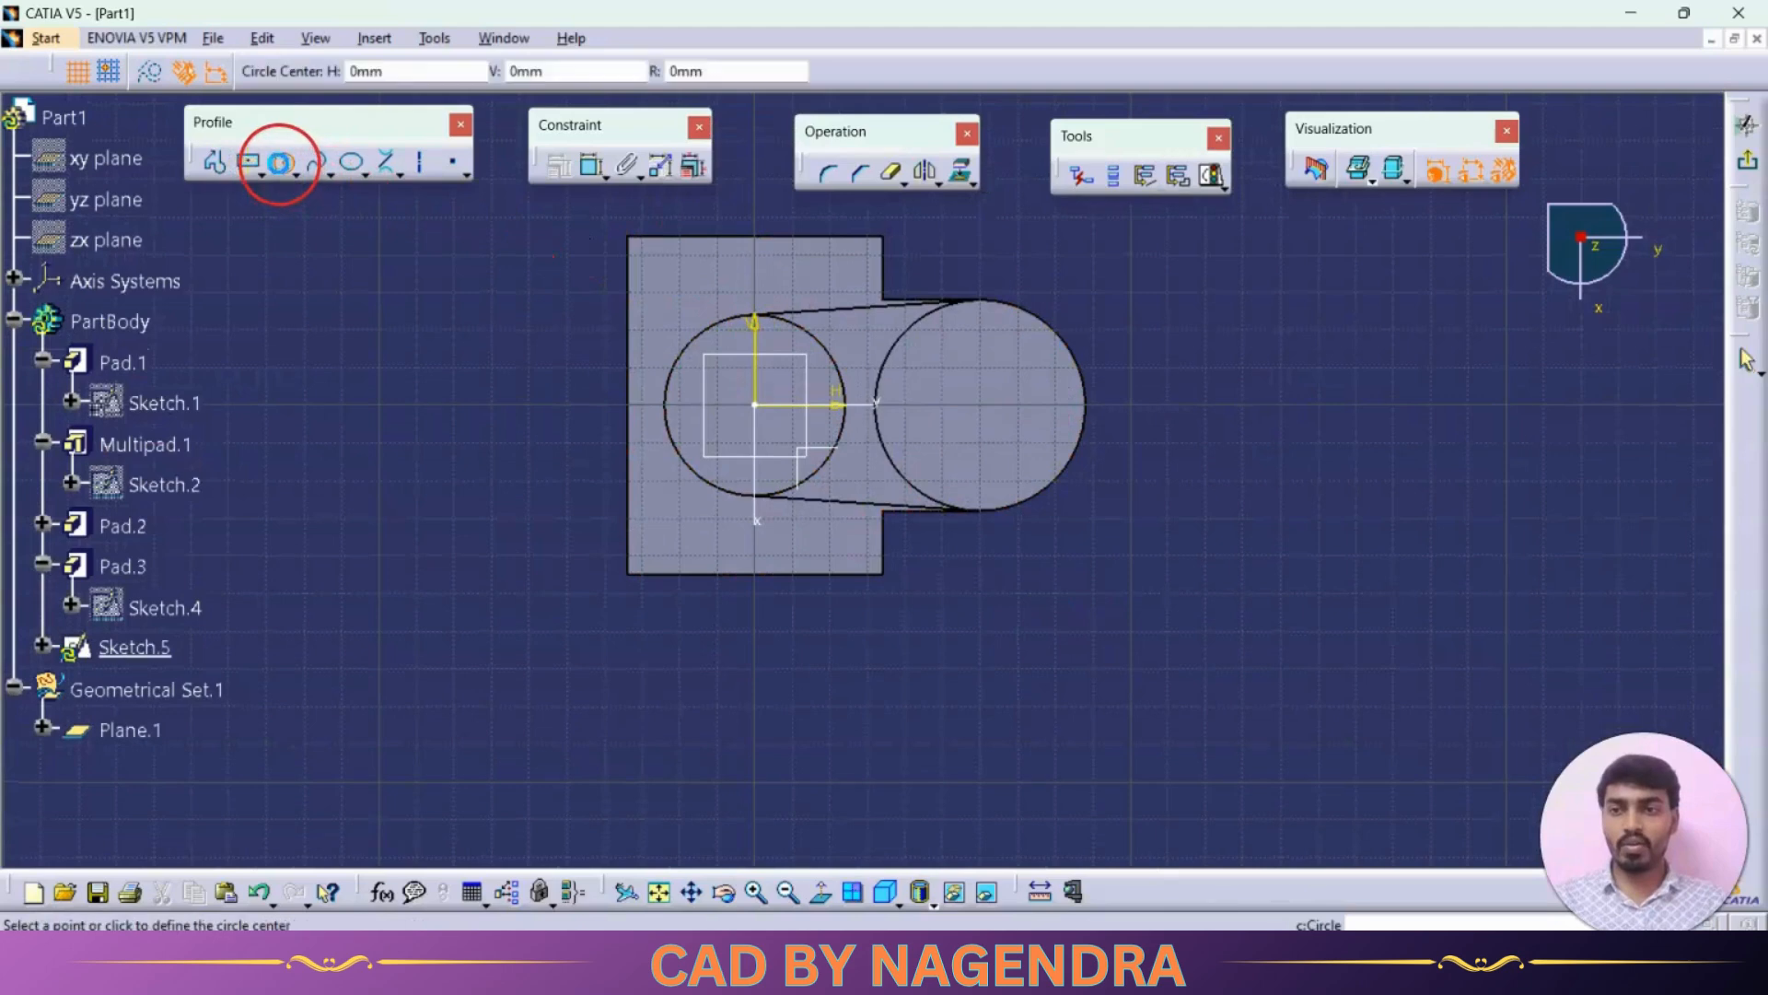
pyautogui.click(756, 406)
pyautogui.click(778, 429)
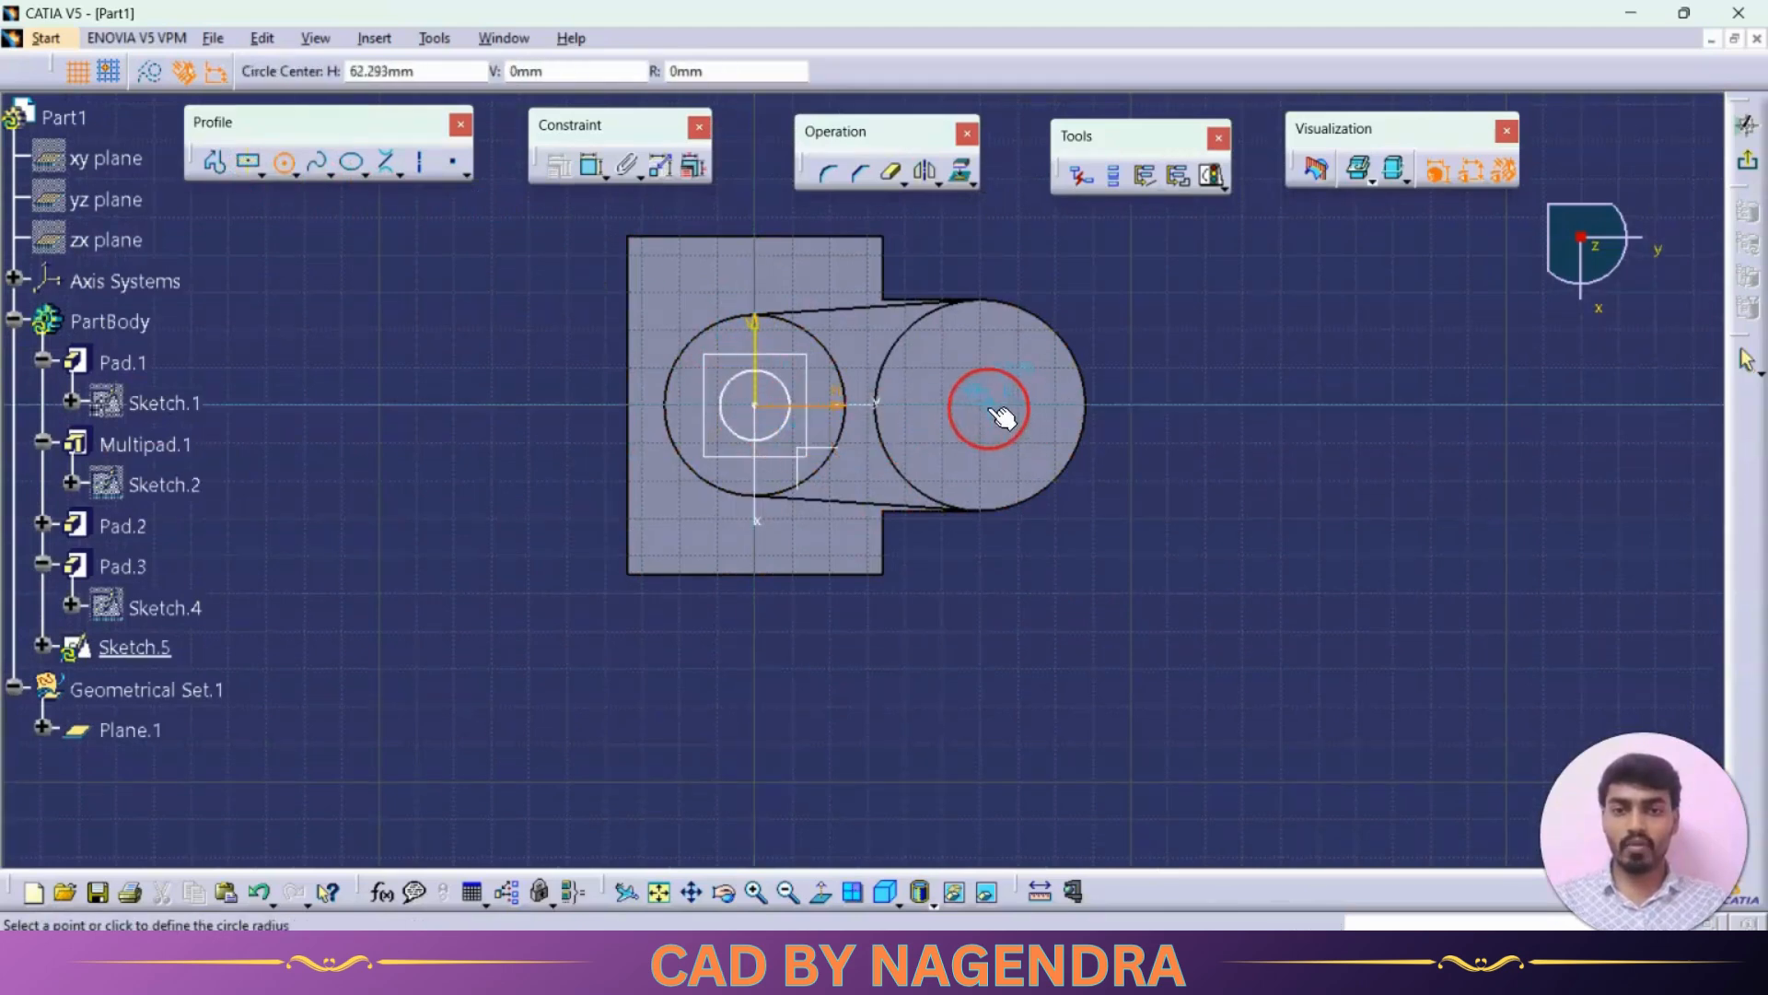
pyautogui.click(988, 406)
pyautogui.click(1013, 450)
# Step: Dimension the right circle and set it as a radius of 21 mm, checking the drawing for the value
pyautogui.click(592, 166)
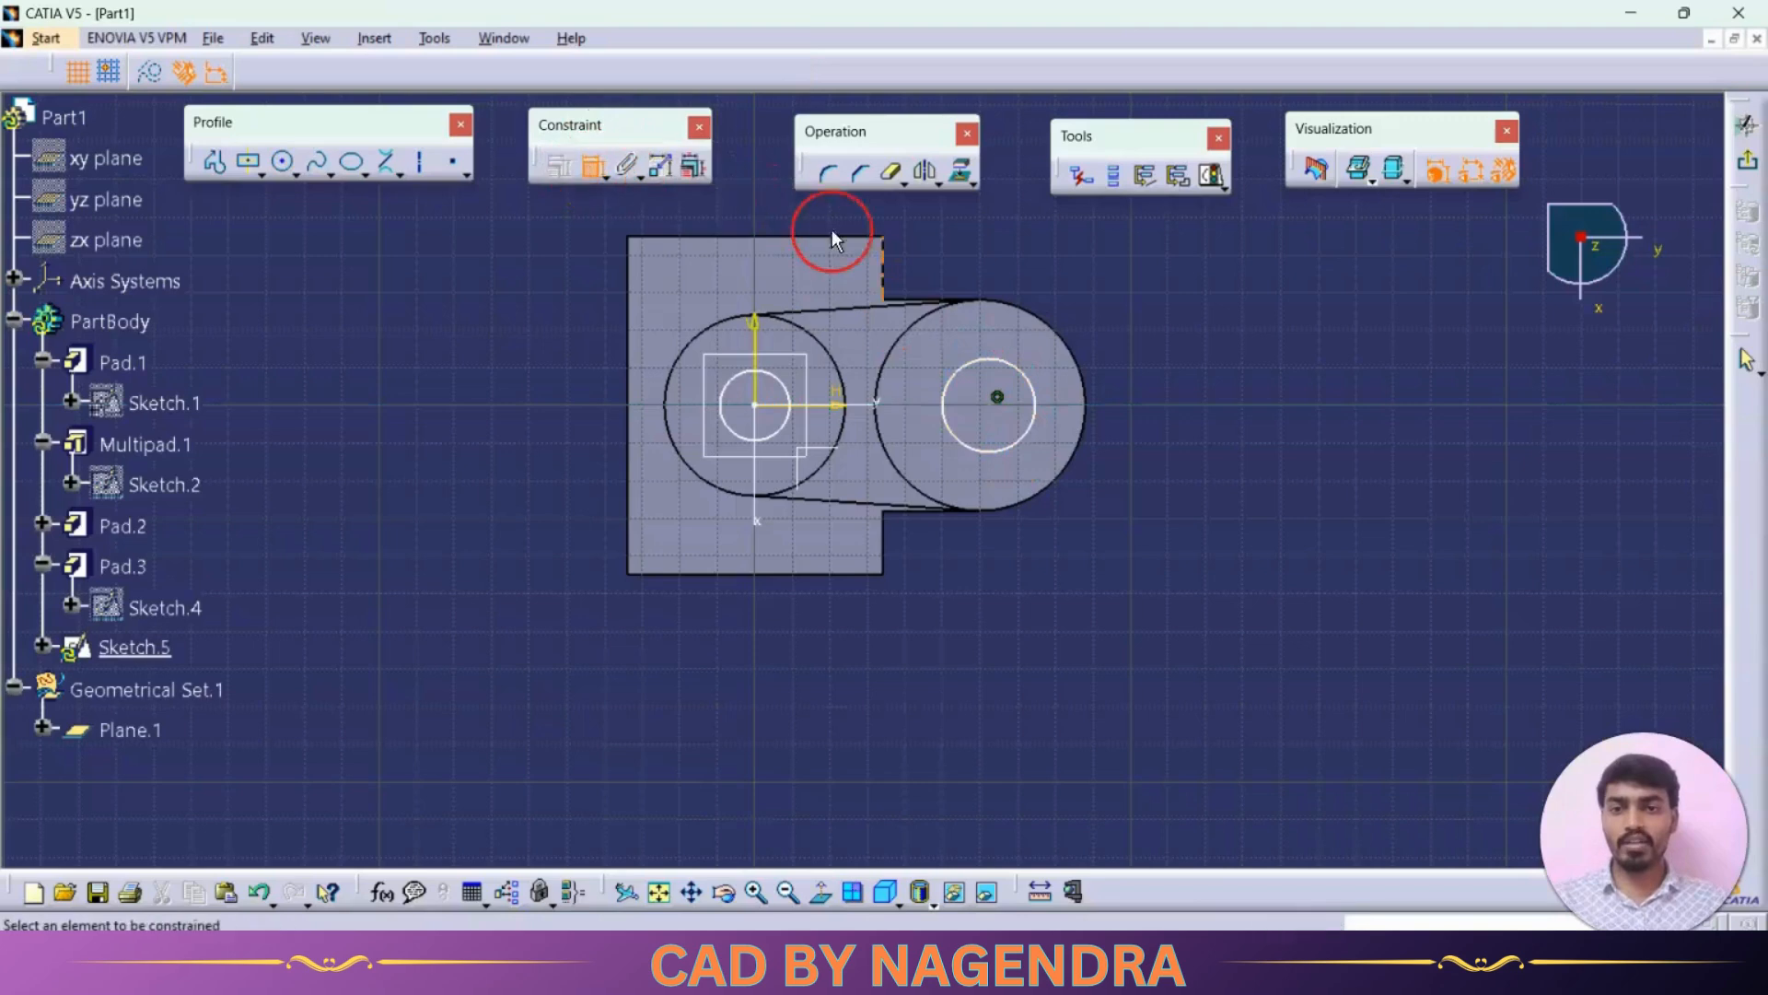
pyautogui.click(999, 378)
pyautogui.click(1038, 316)
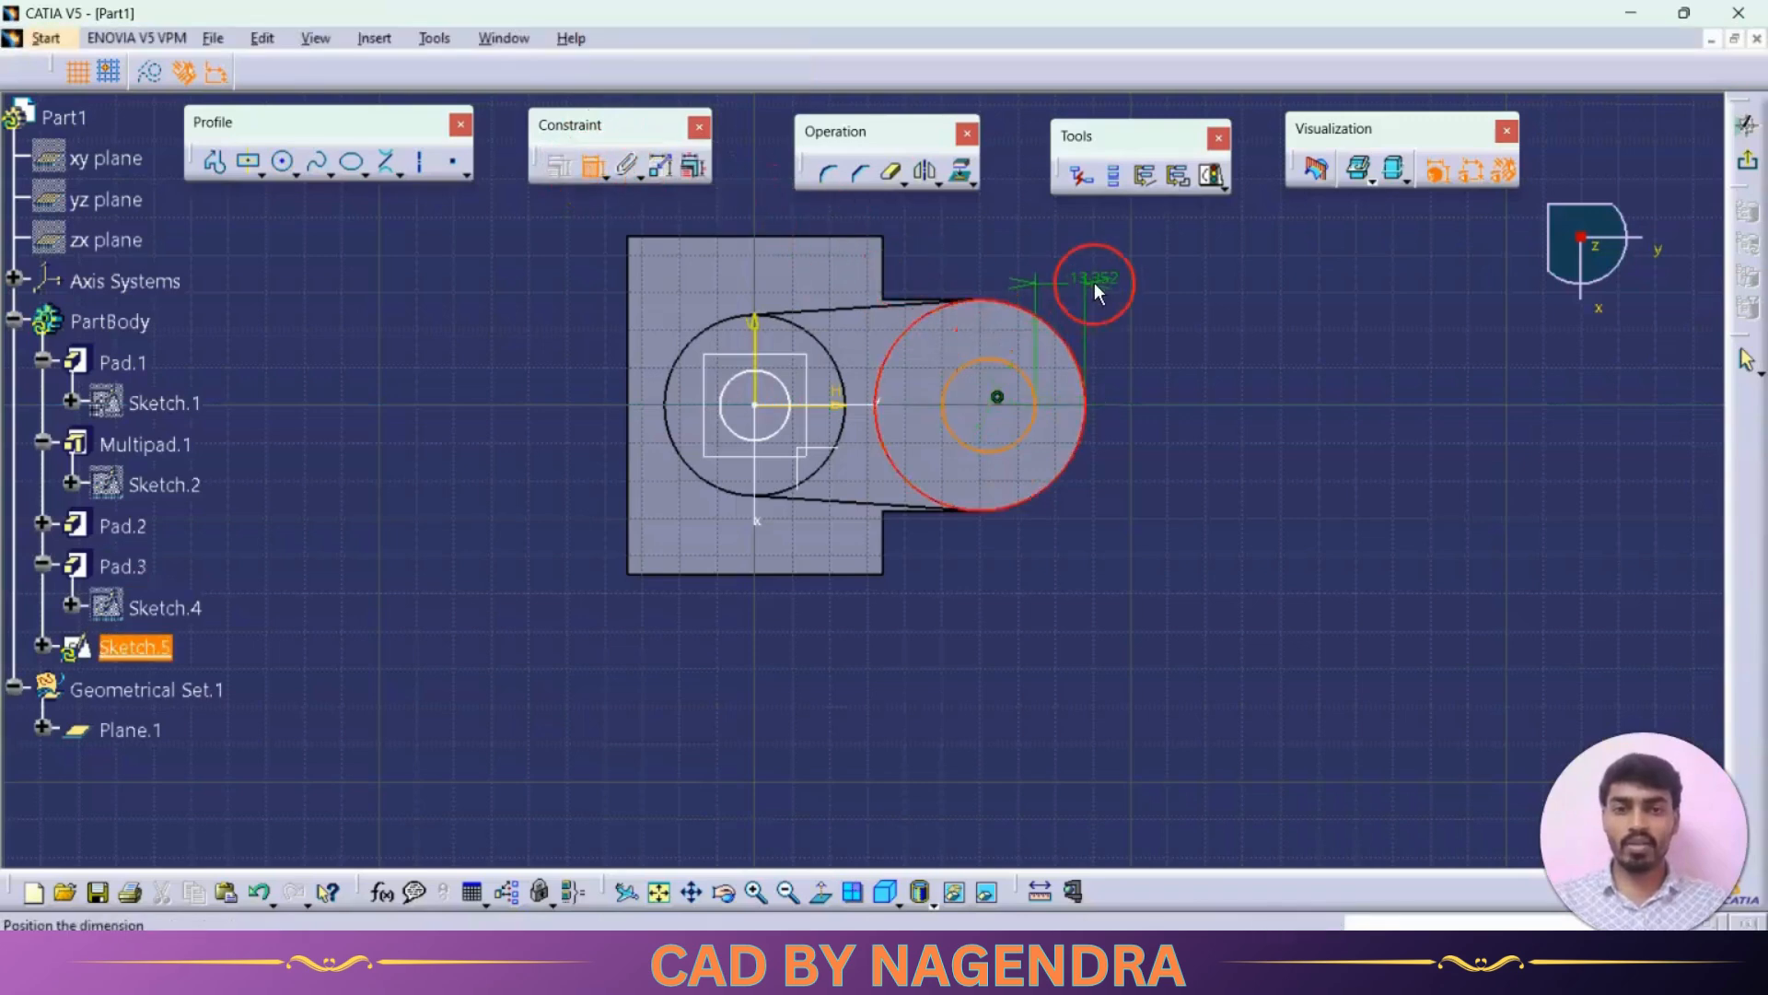
pyautogui.rightClick(1098, 286)
pyautogui.click(1175, 450)
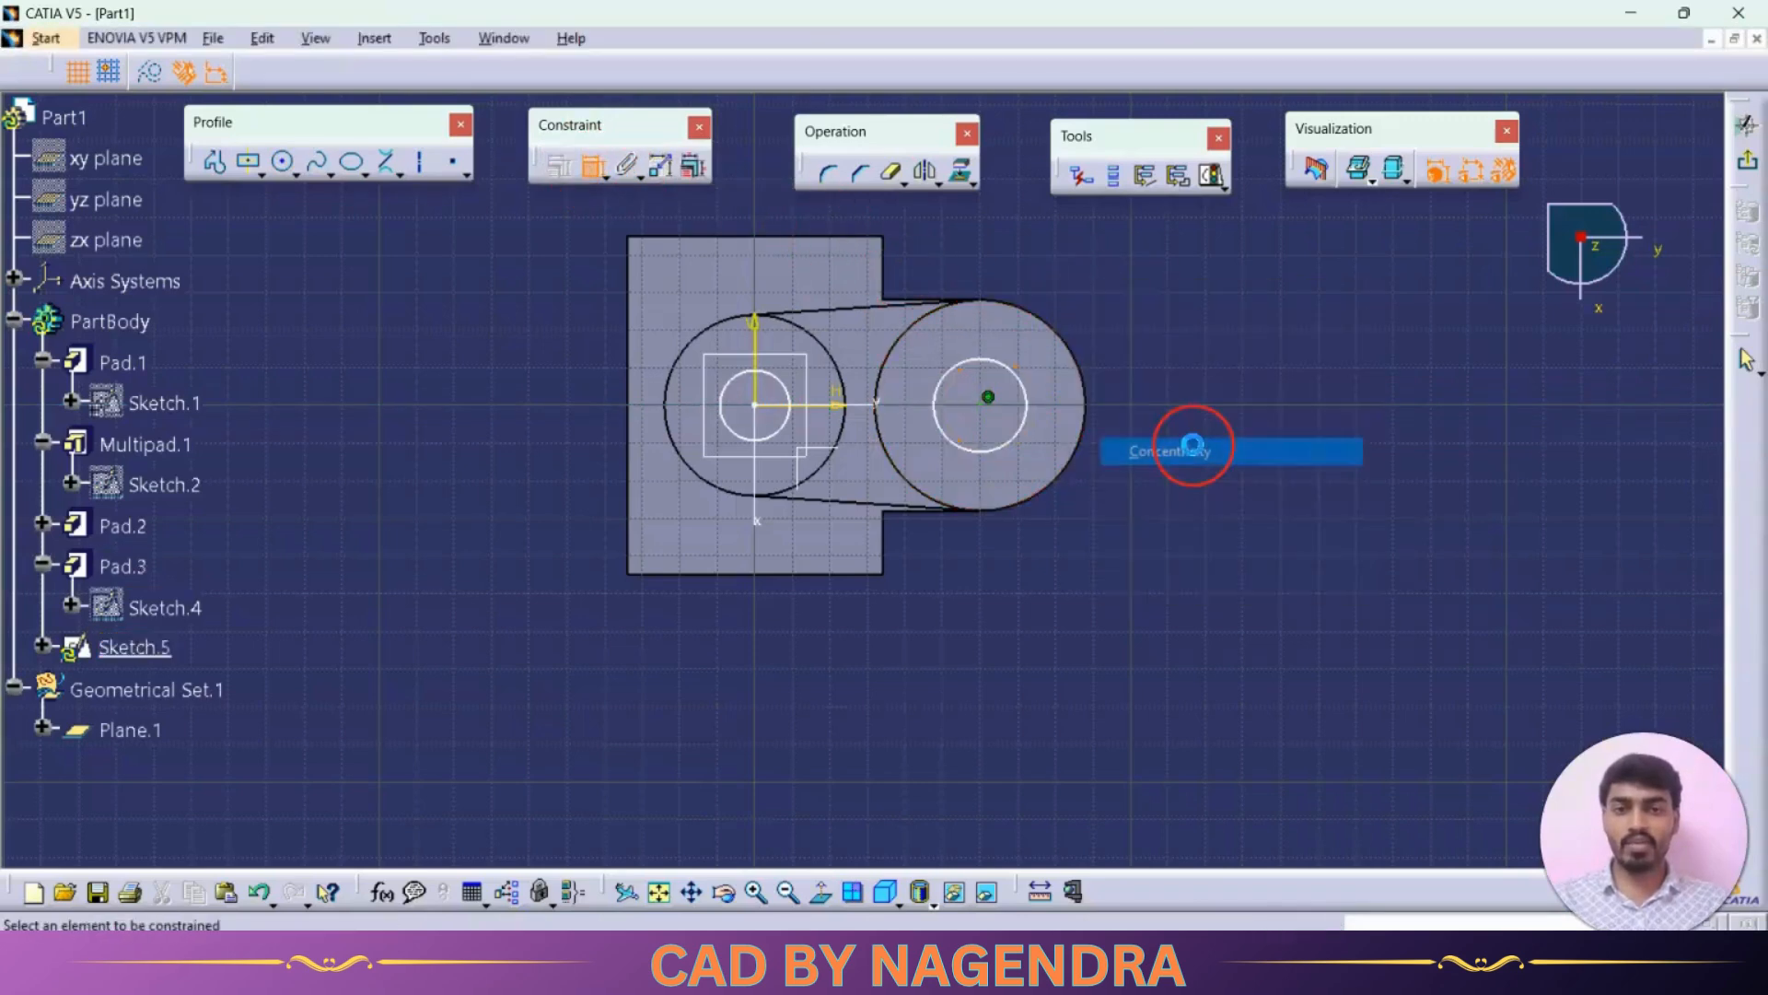
pyautogui.click(988, 453)
pyautogui.hotkey('alt', 'Tab')
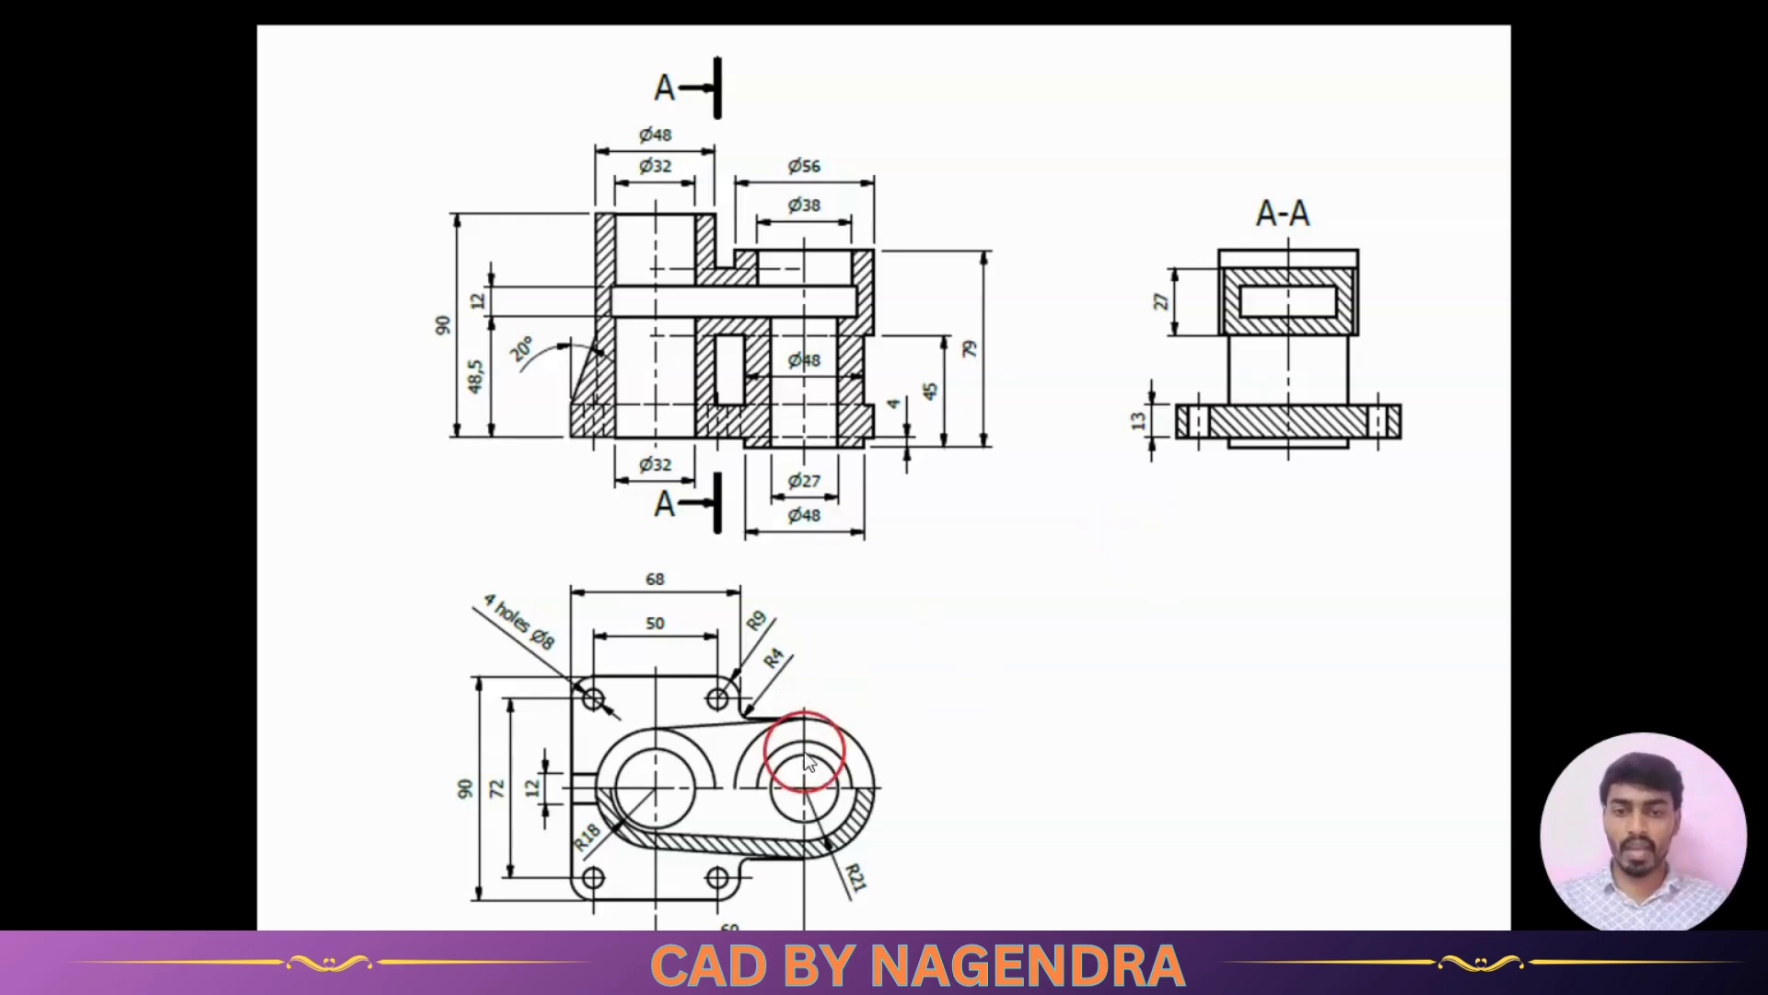
pyautogui.hotkey('alt', 'Tab')
pyautogui.click(1115, 553)
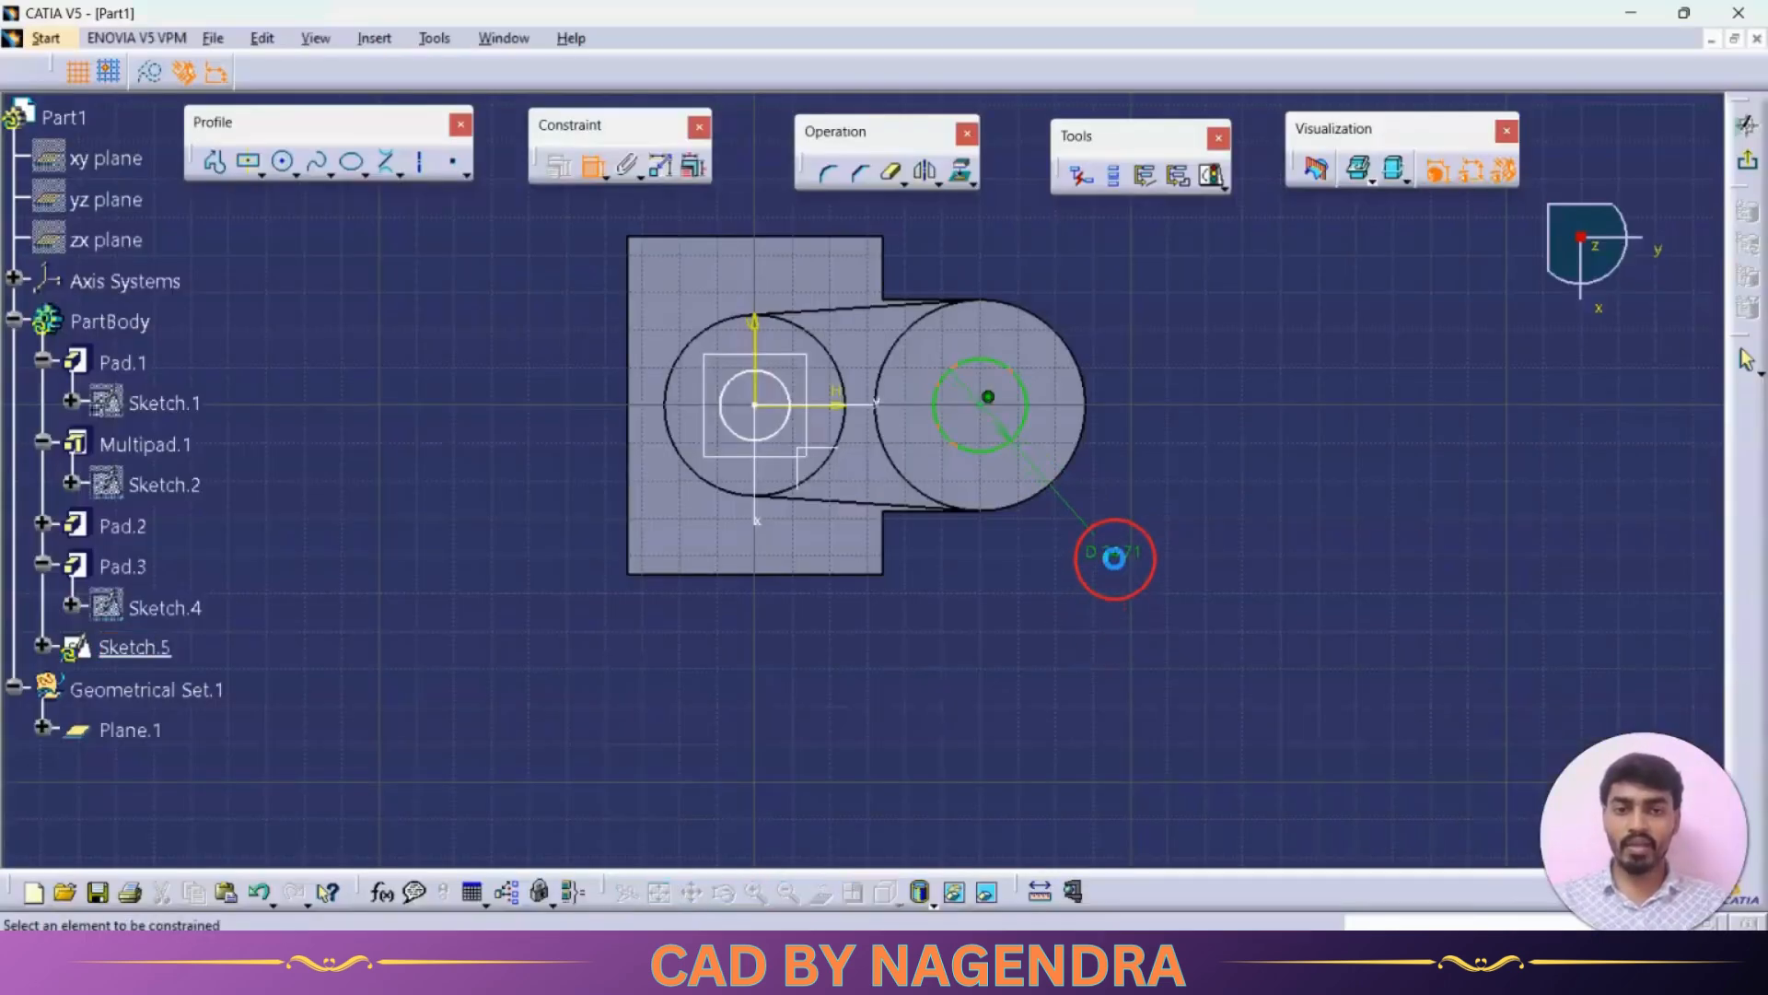
pyautogui.doubleClick(1125, 557)
pyautogui.click(1401, 494)
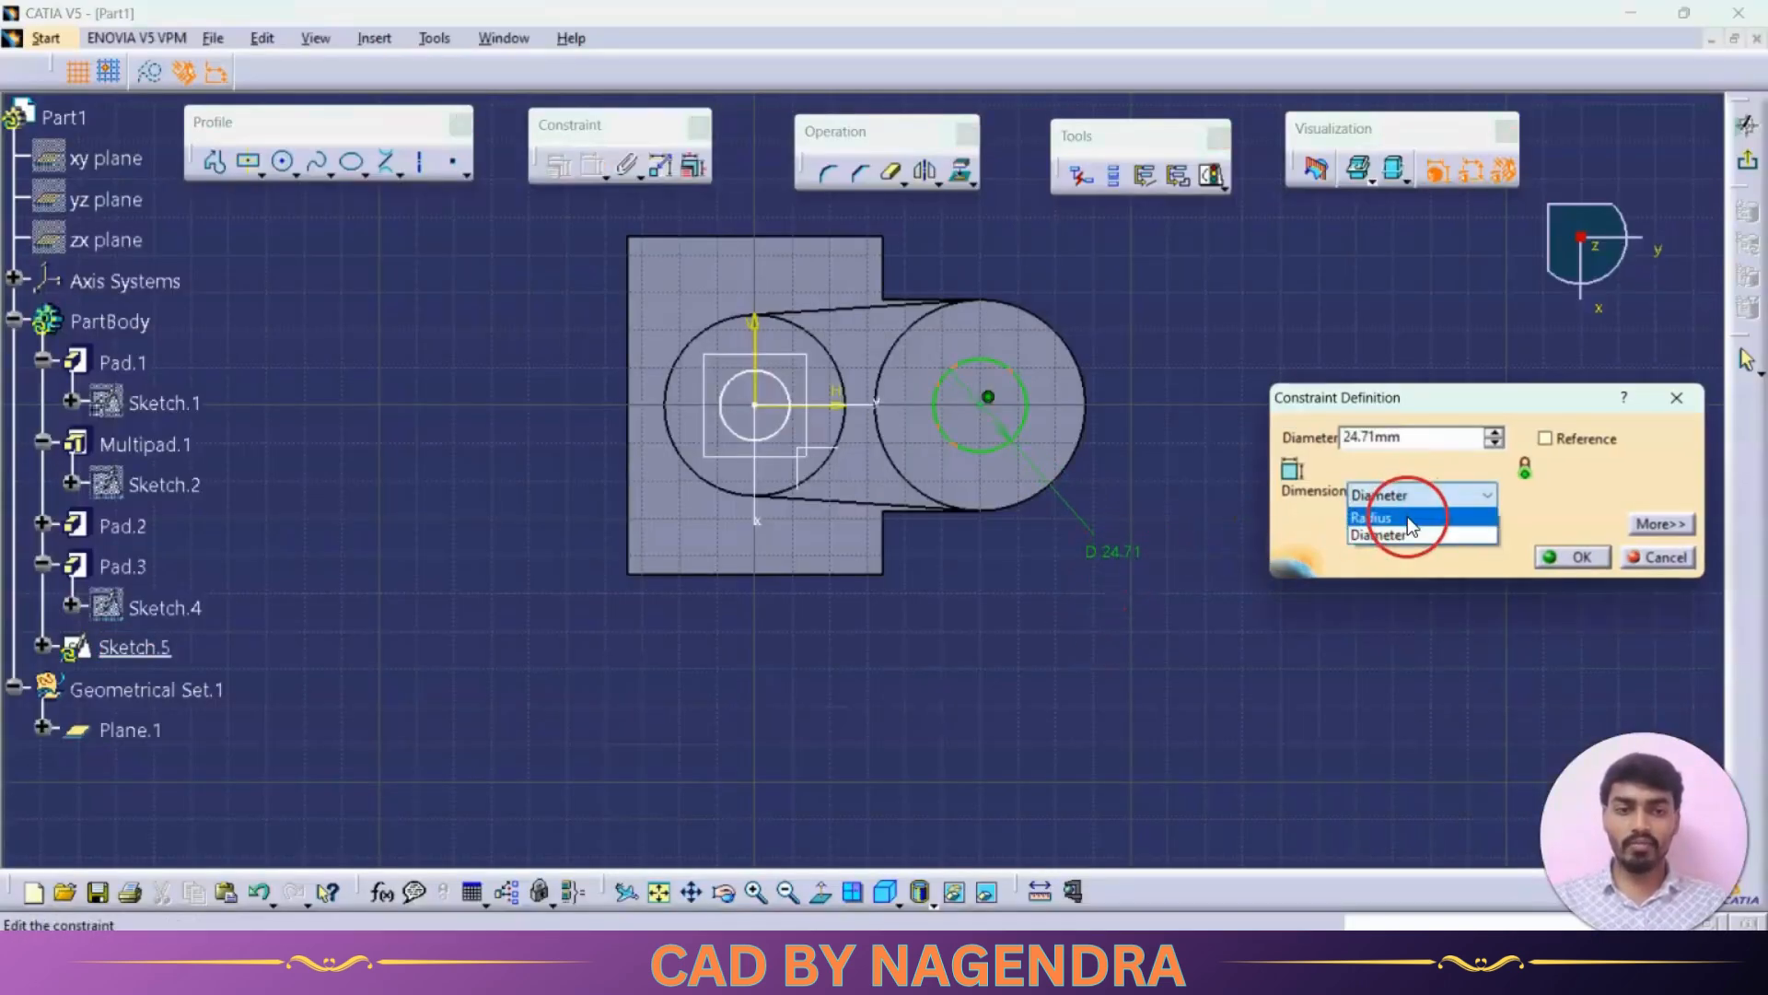
pyautogui.click(1381, 513)
pyautogui.write('21')
pyautogui.press('Return')
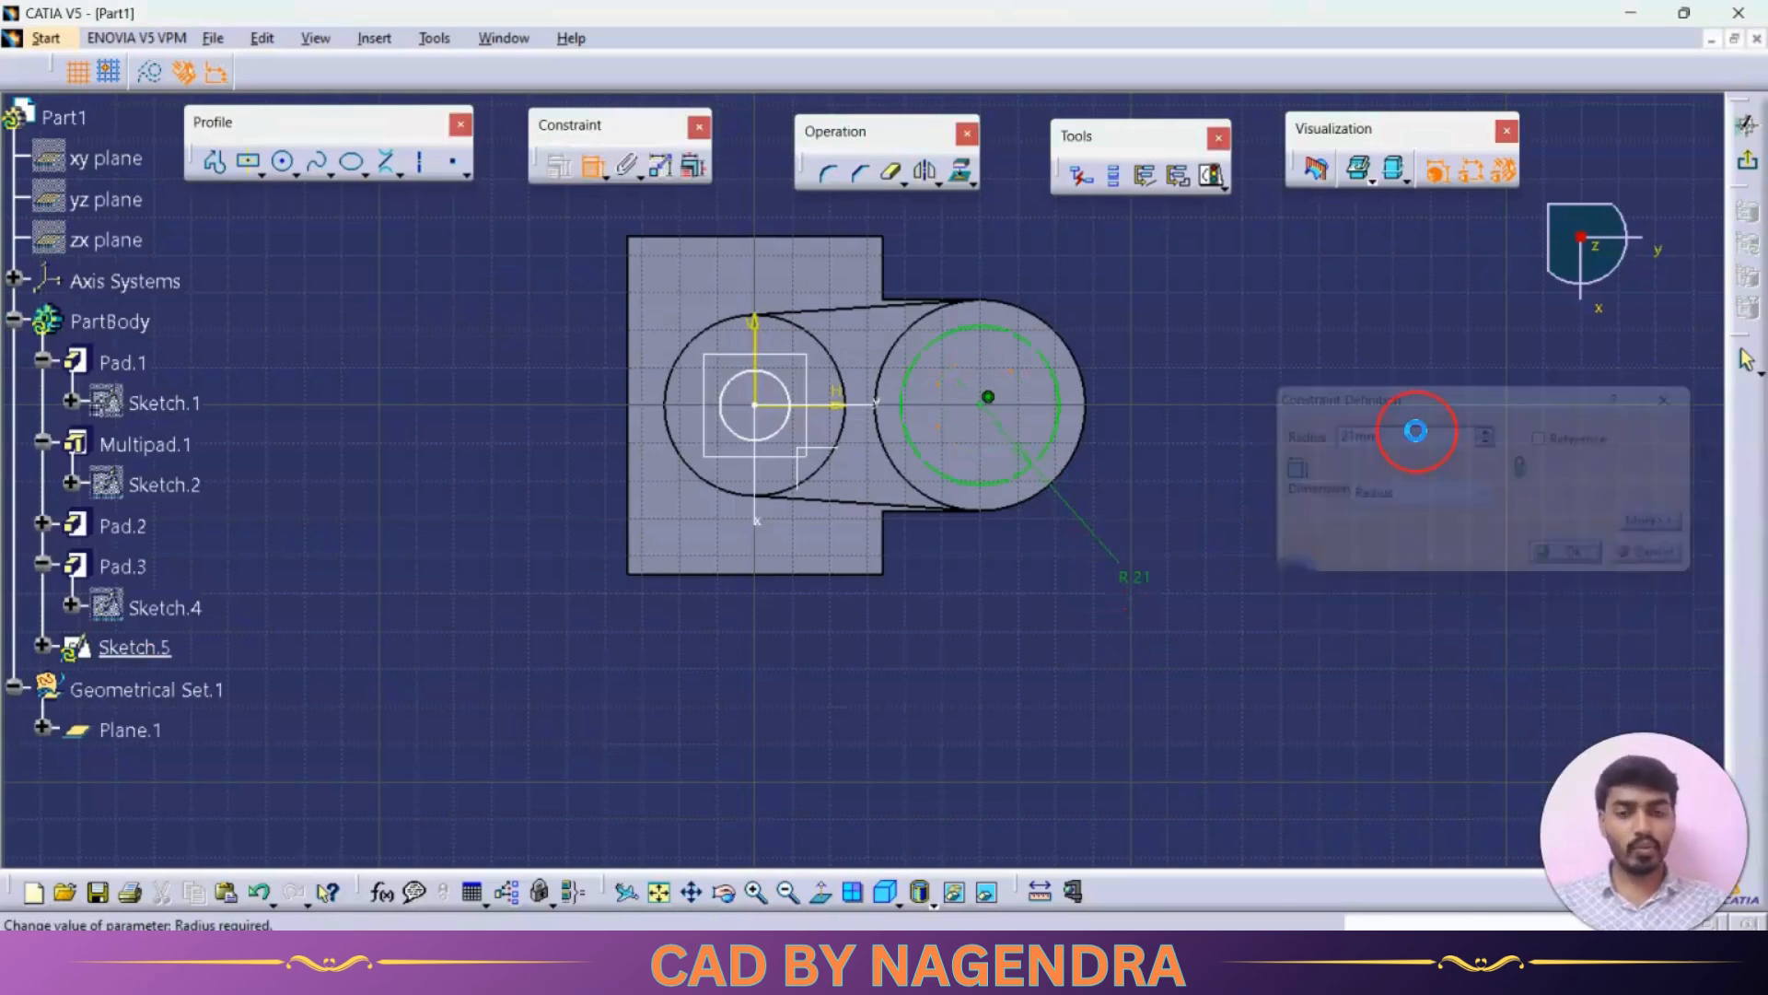
# Step: Dimension the left circle's radius and set it to 18 mm
pyautogui.click(730, 435)
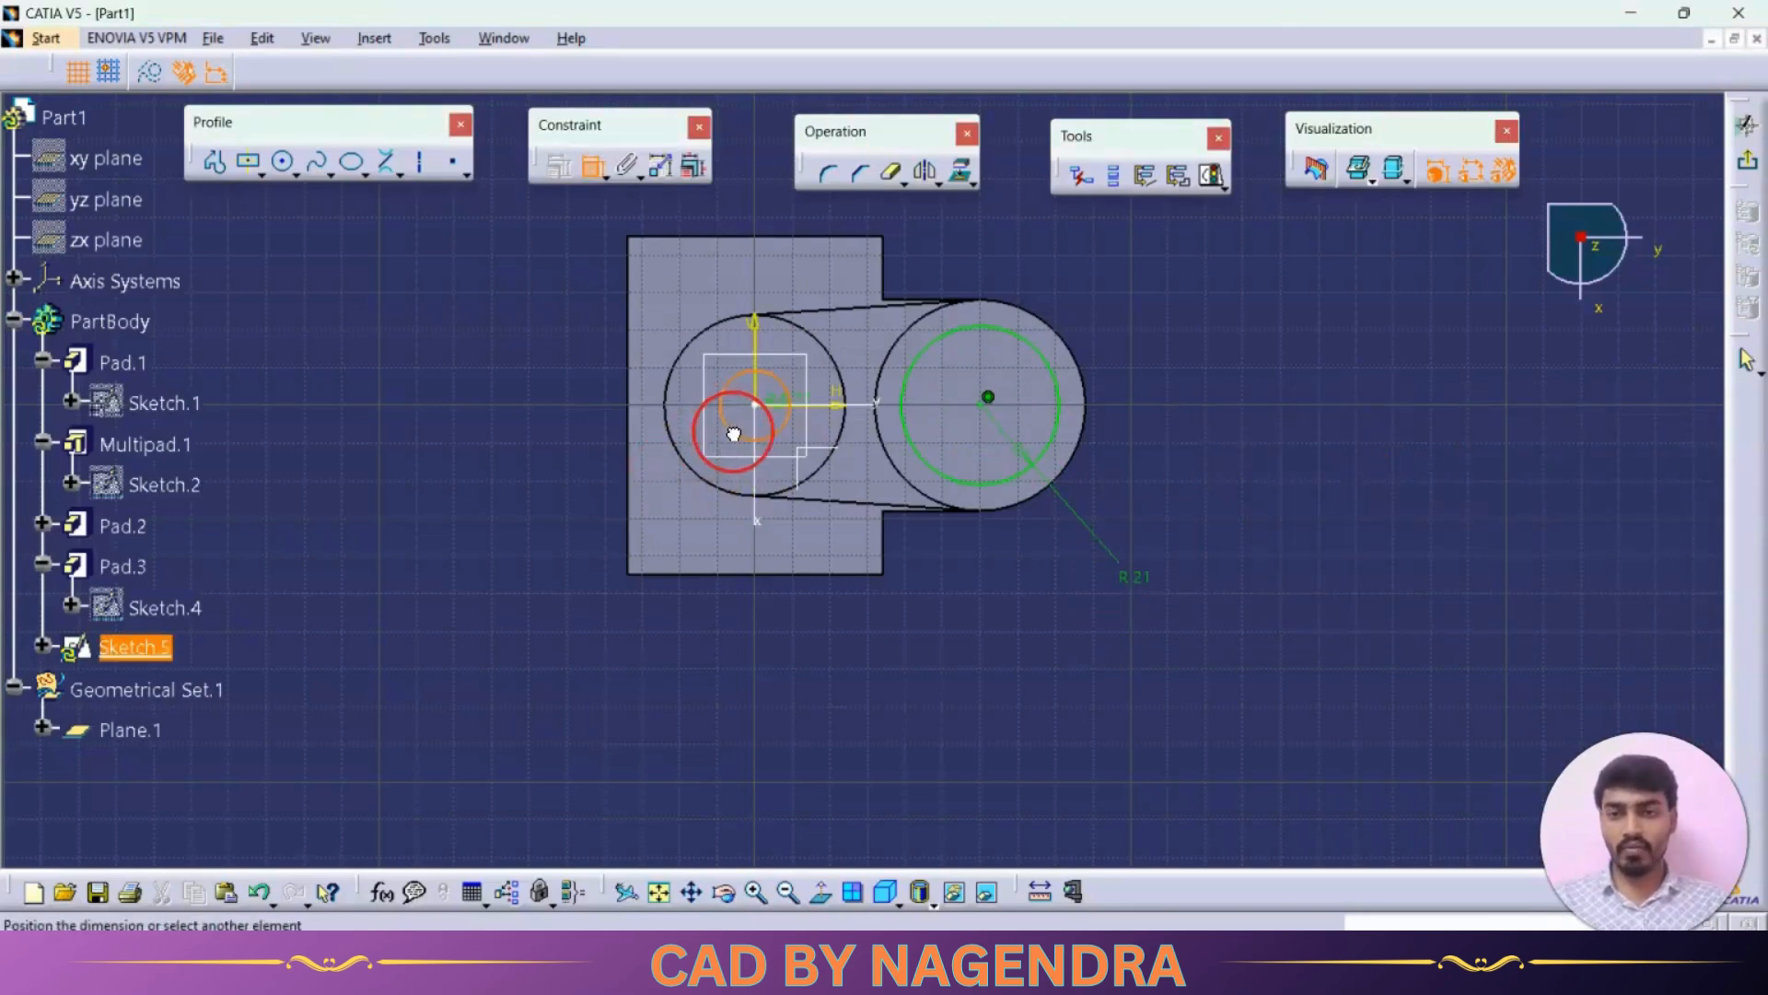
pyautogui.hotkey('alt', 'Tab')
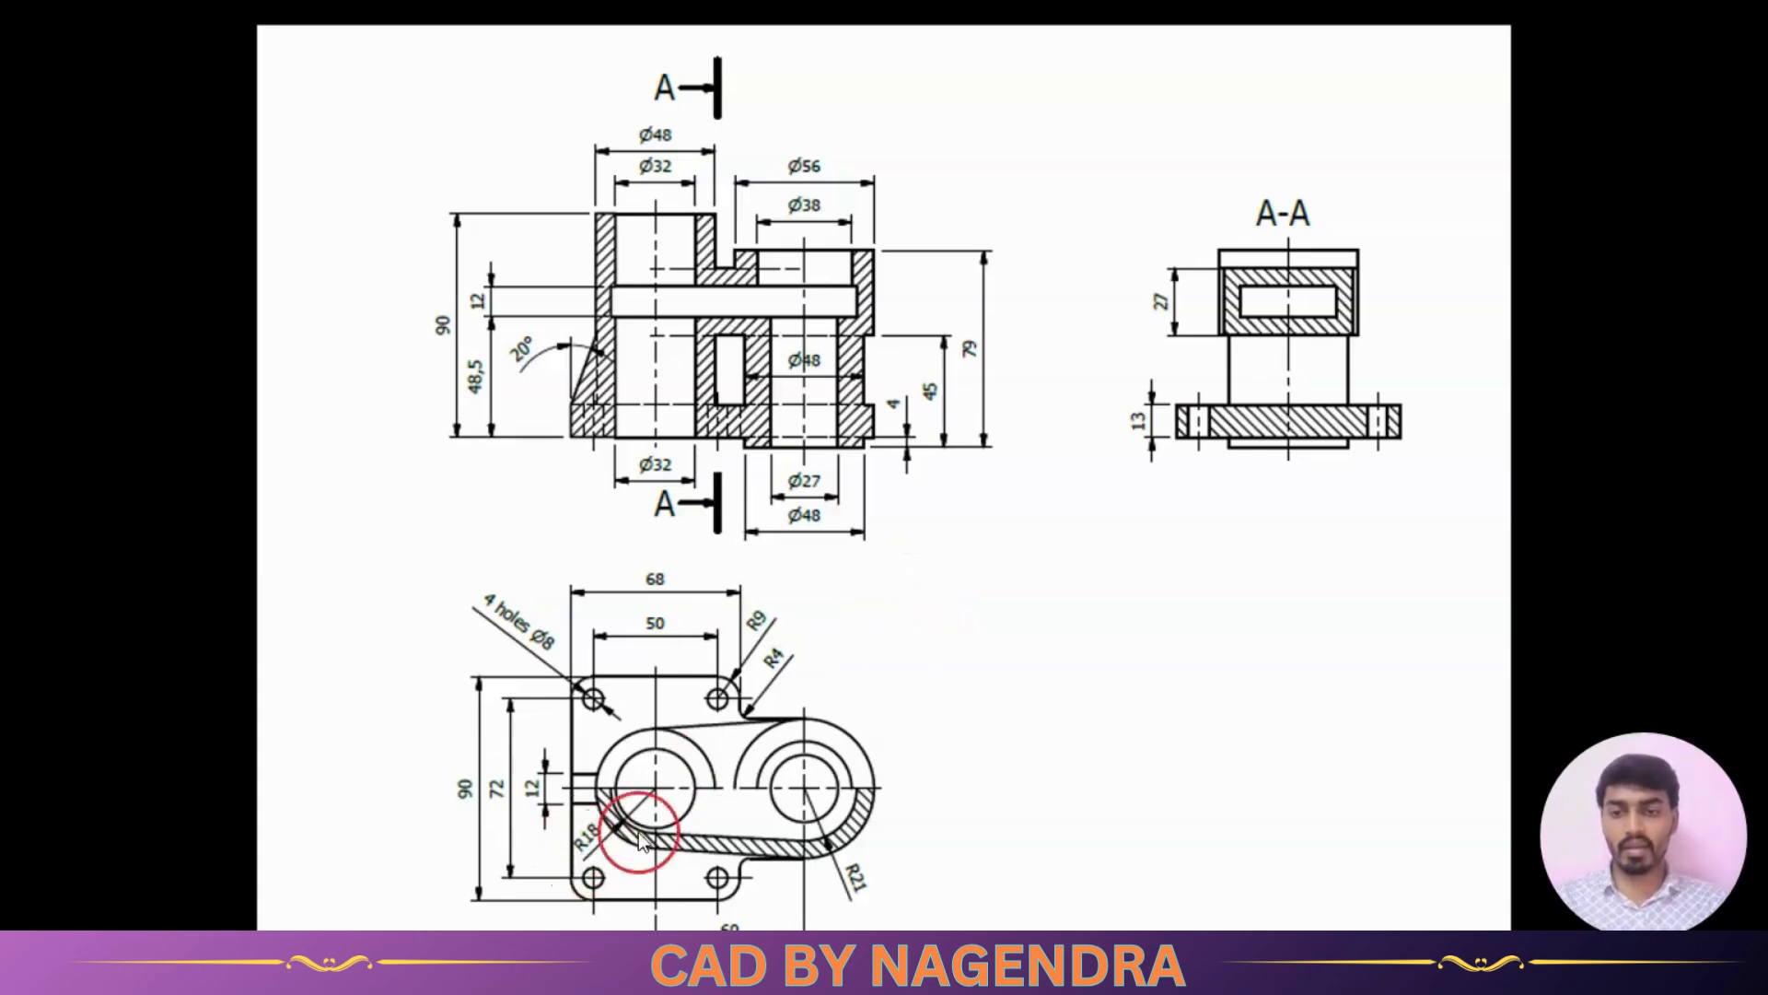
pyautogui.hotkey('alt', 'Tab')
pyautogui.doubleClick(863, 608)
pyautogui.write('1')
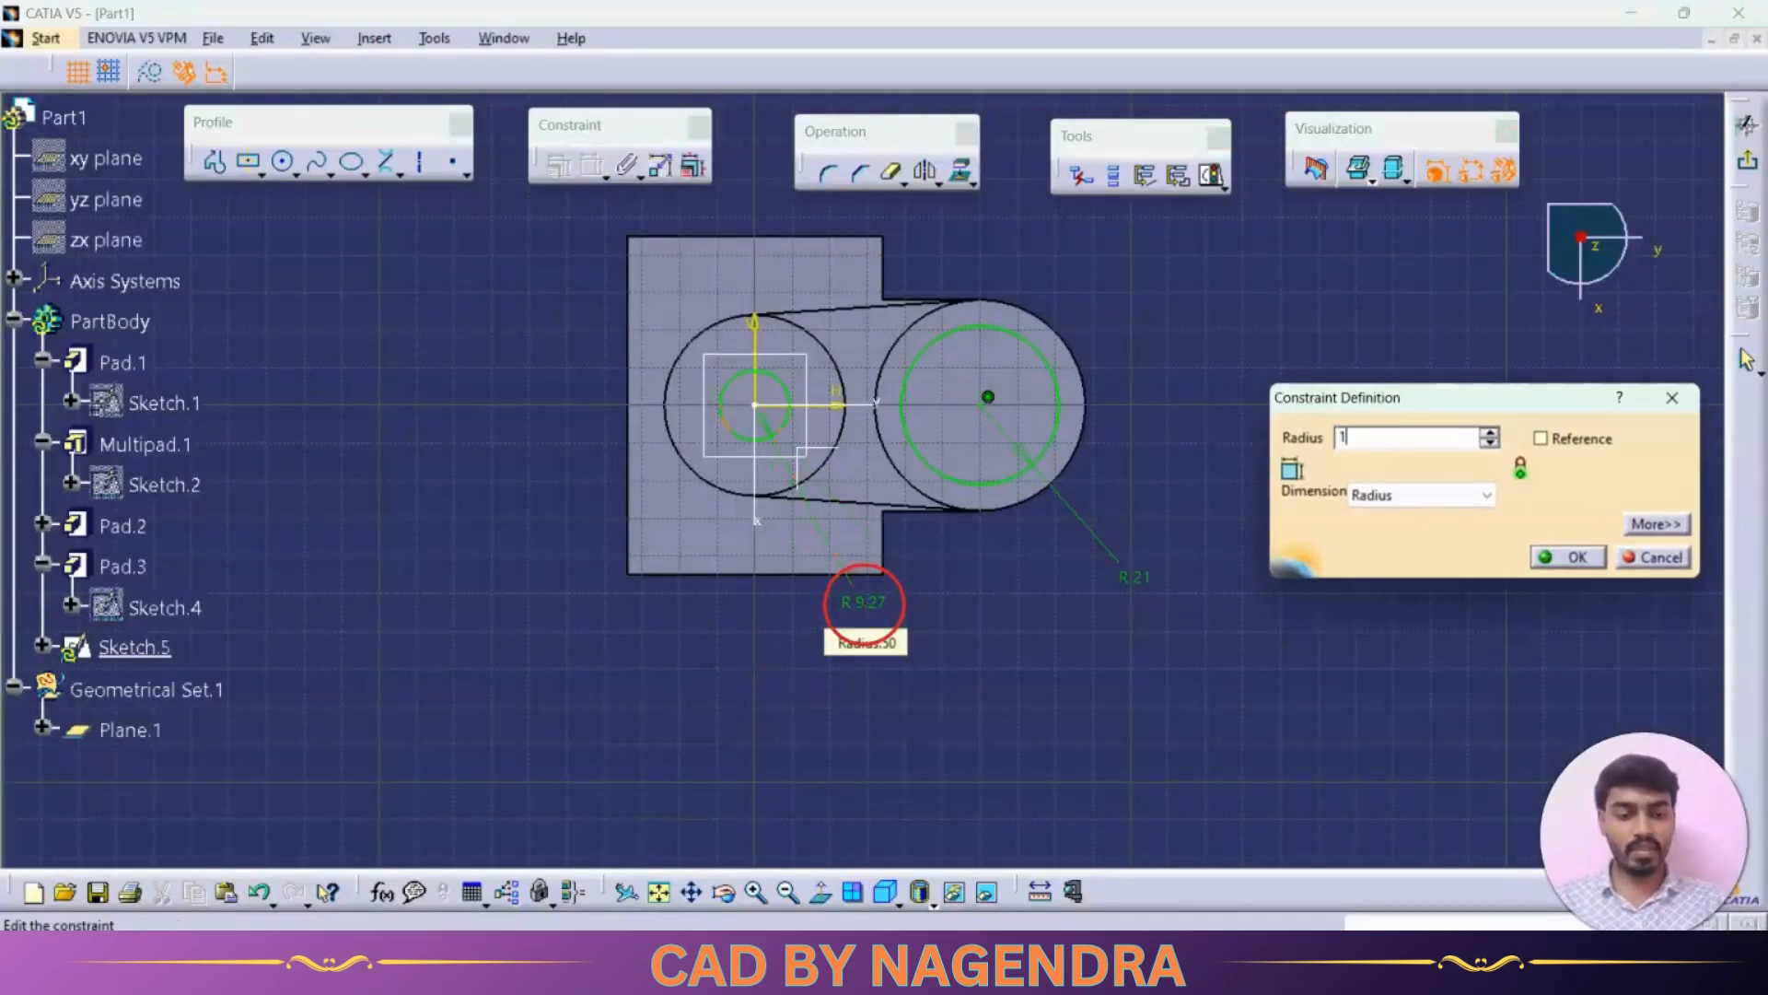
pyautogui.write('8mm')
pyautogui.press('Return')
# Step: Draw a bi-tangent line across the tops of the two circles
pyautogui.click(392, 165)
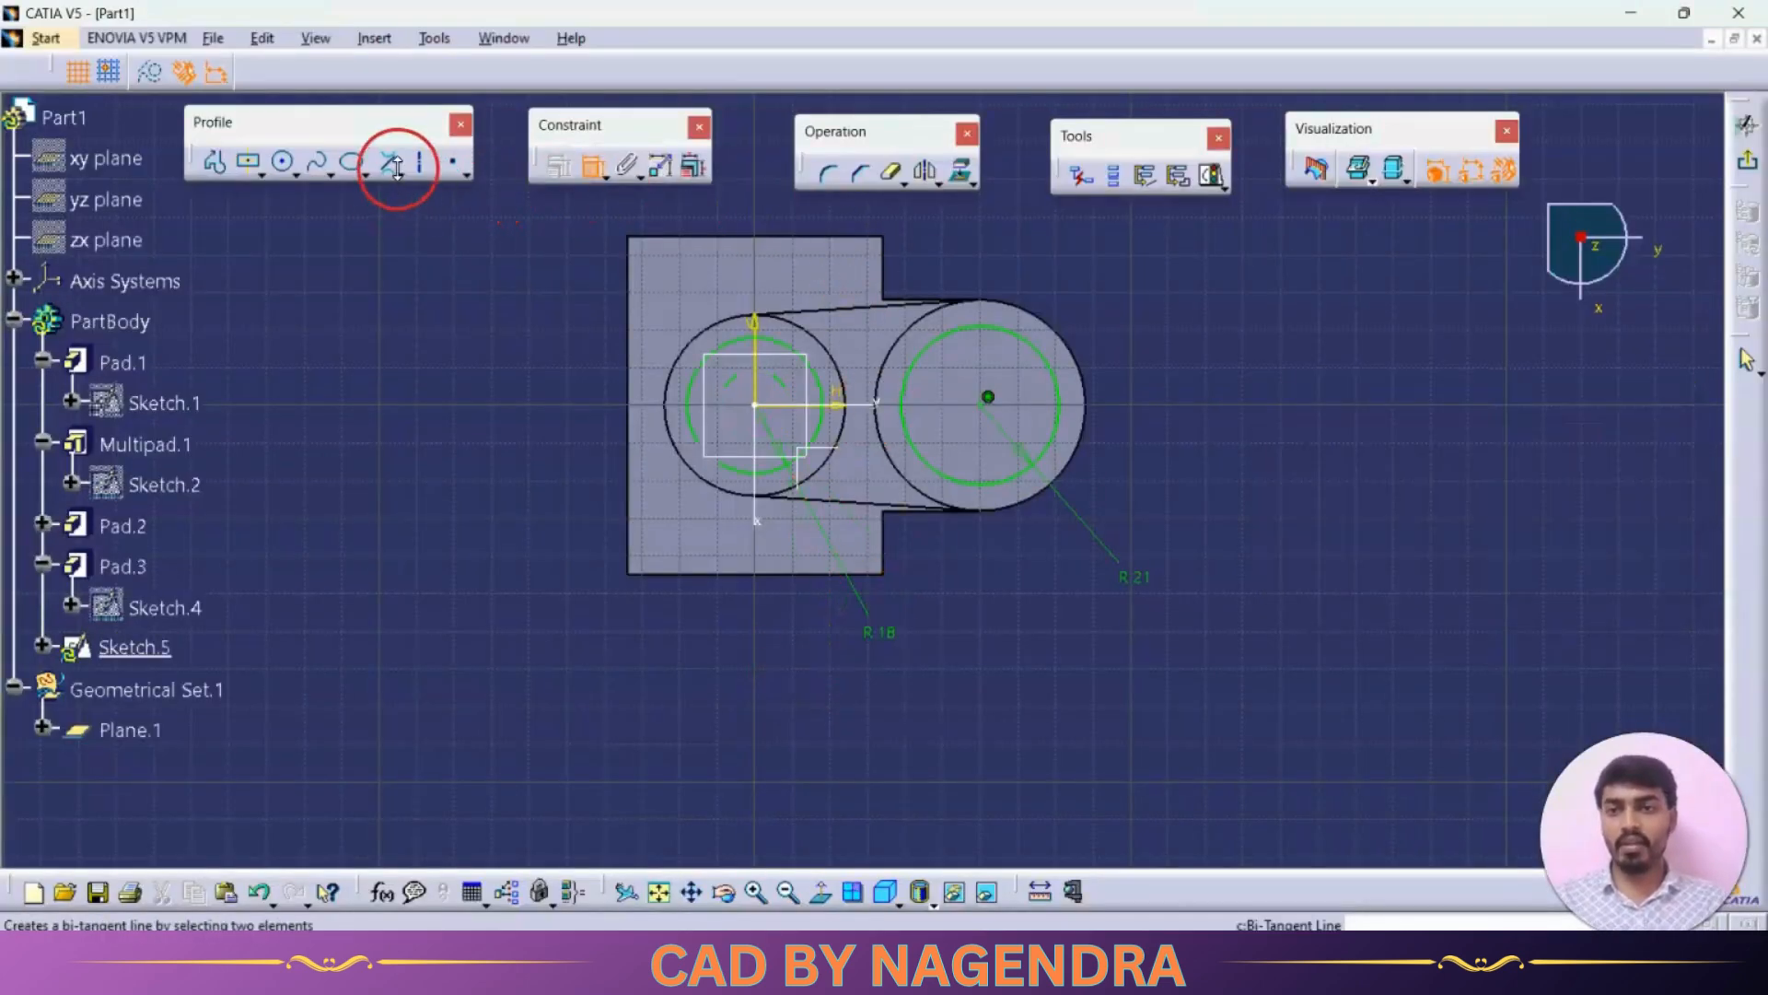
pyautogui.click(723, 359)
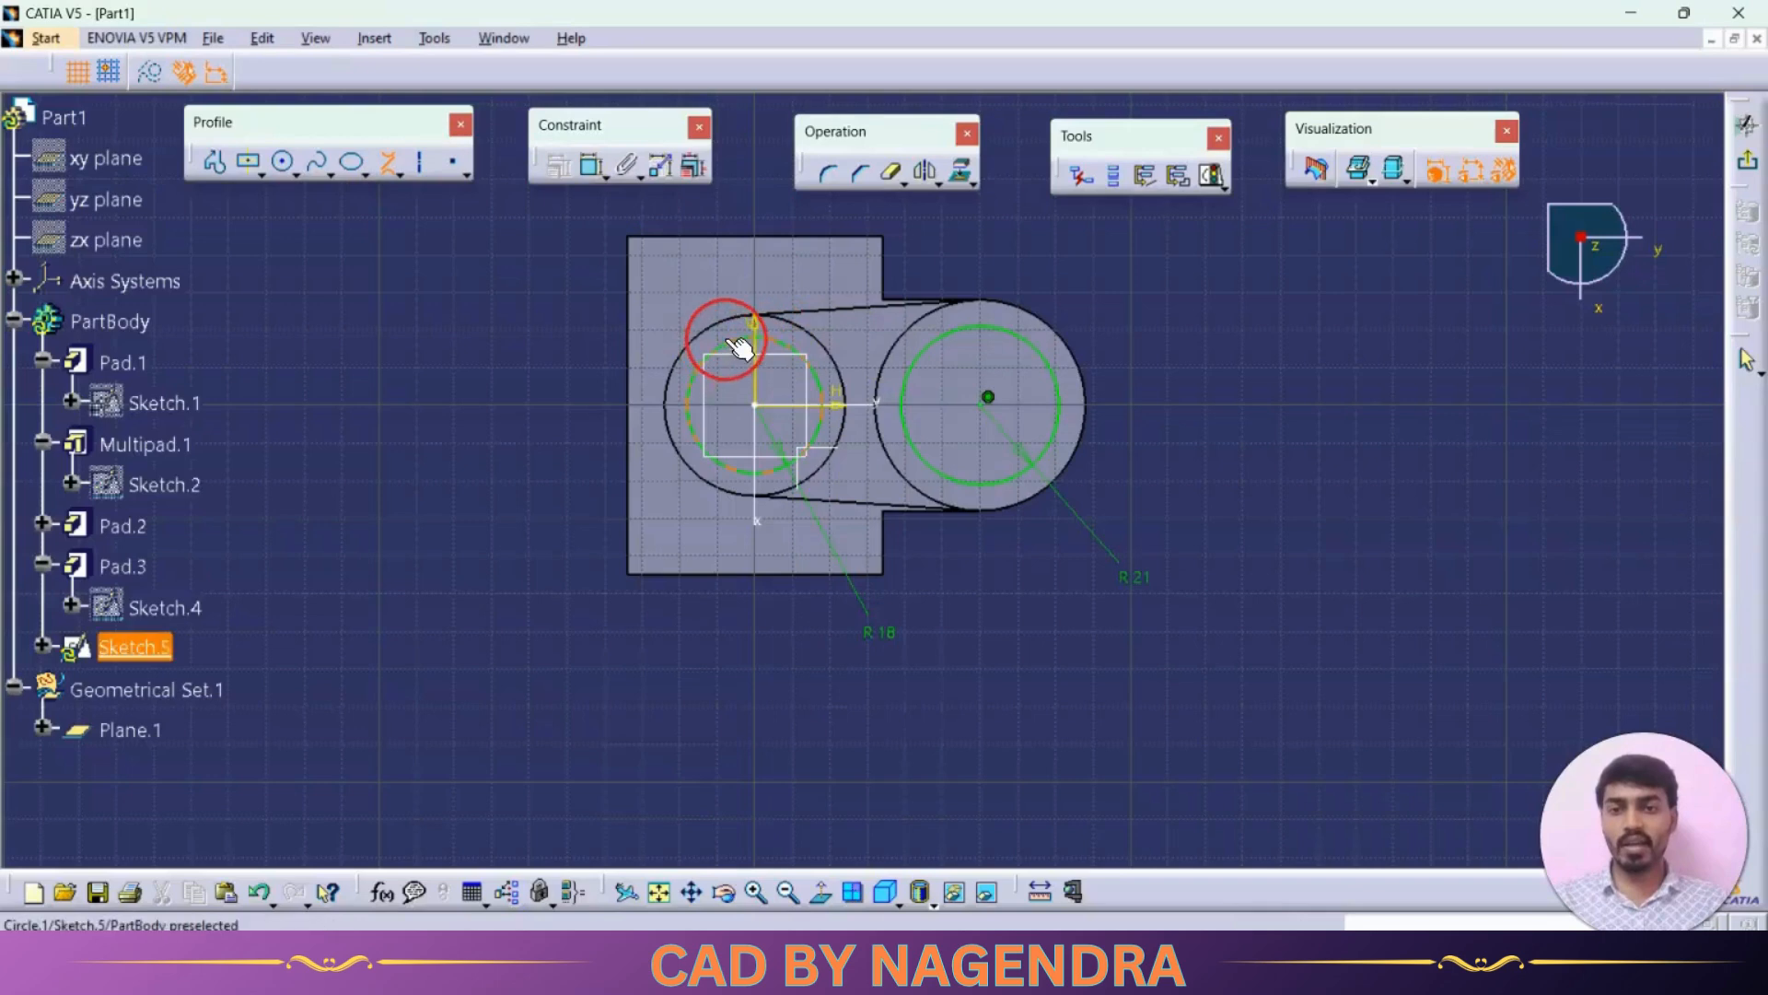
pyautogui.click(971, 327)
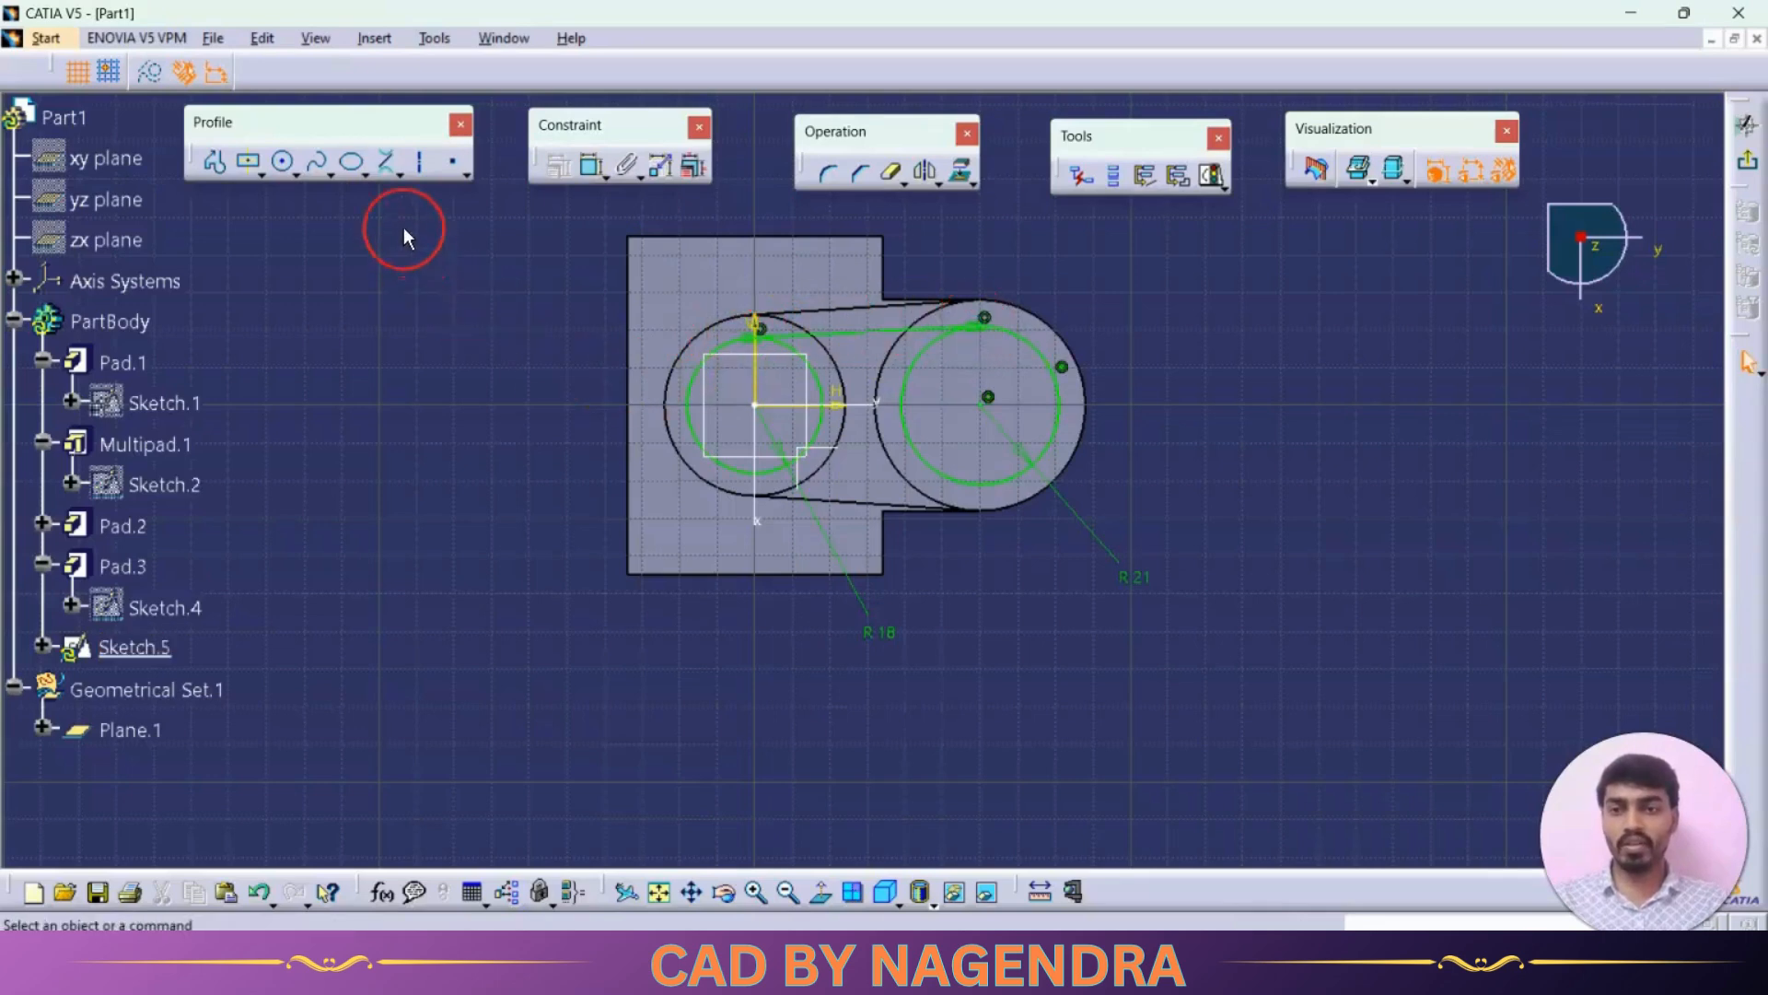
# Step: Mirror the tangent line about the horizontal axis to create the lower tangent
pyautogui.click(829, 324)
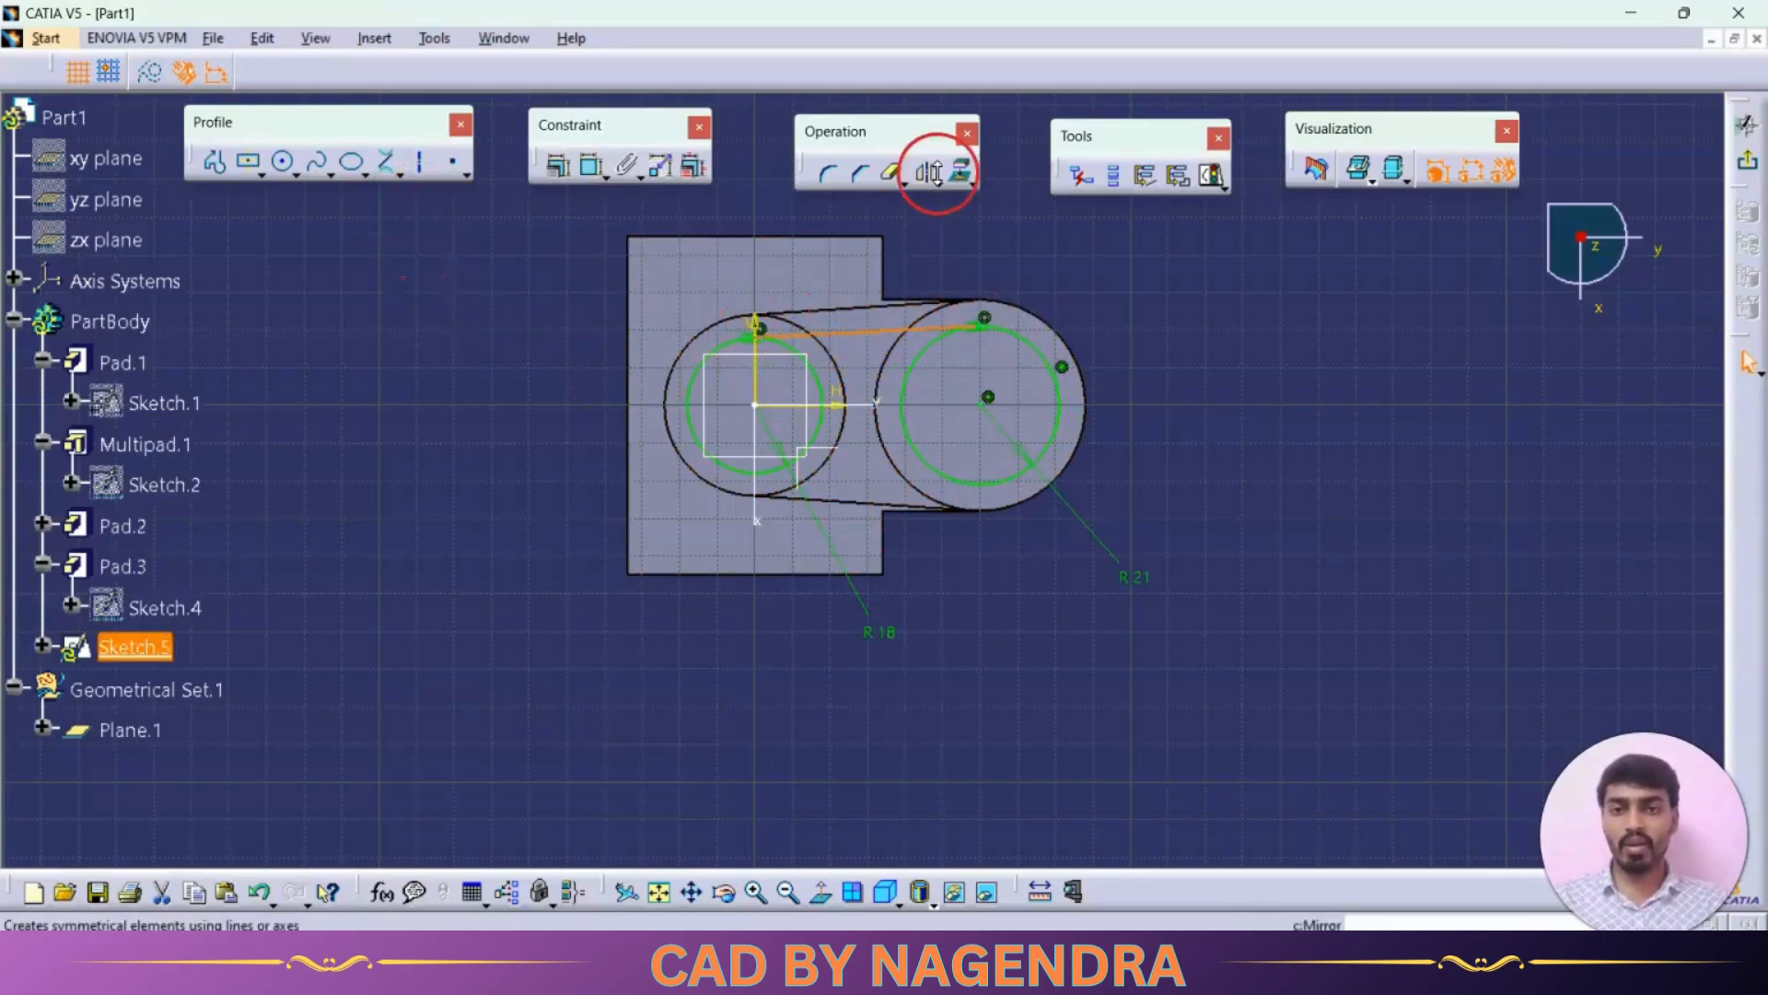
pyautogui.click(925, 173)
pyautogui.click(772, 404)
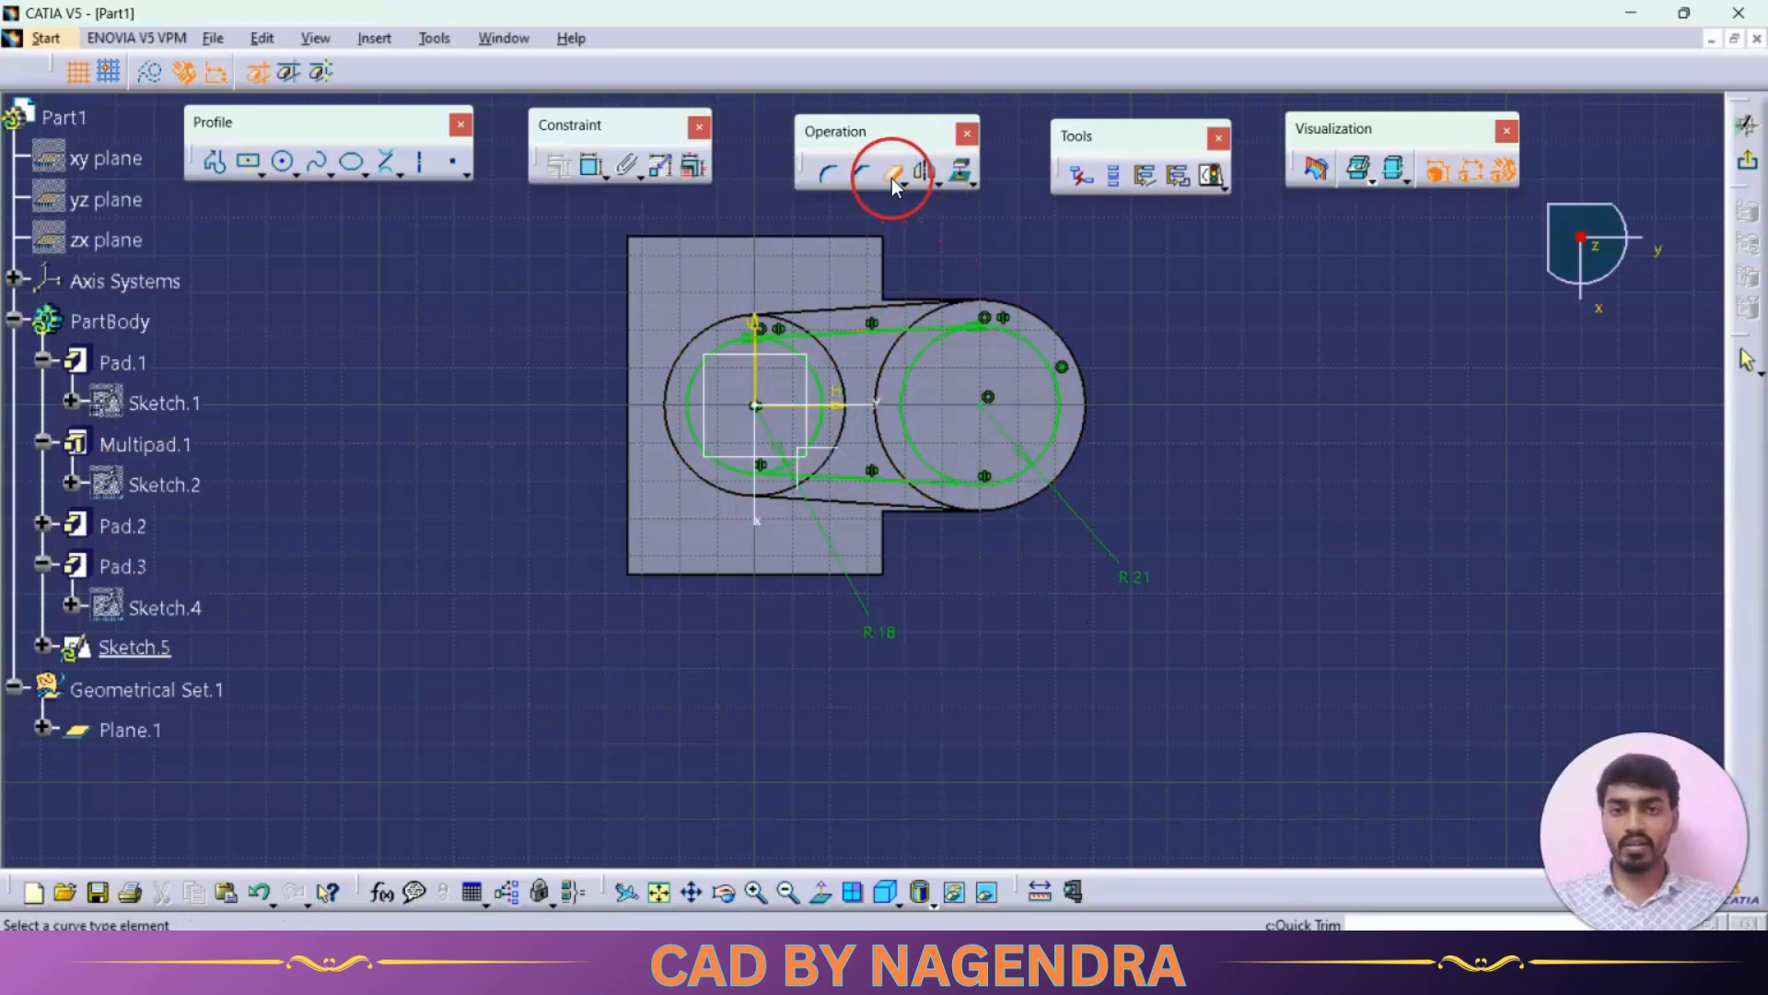
# Step: Quick Trim the inner arcs of both circles to form a closed slot outline and exit the sketch
pyautogui.click(908, 374)
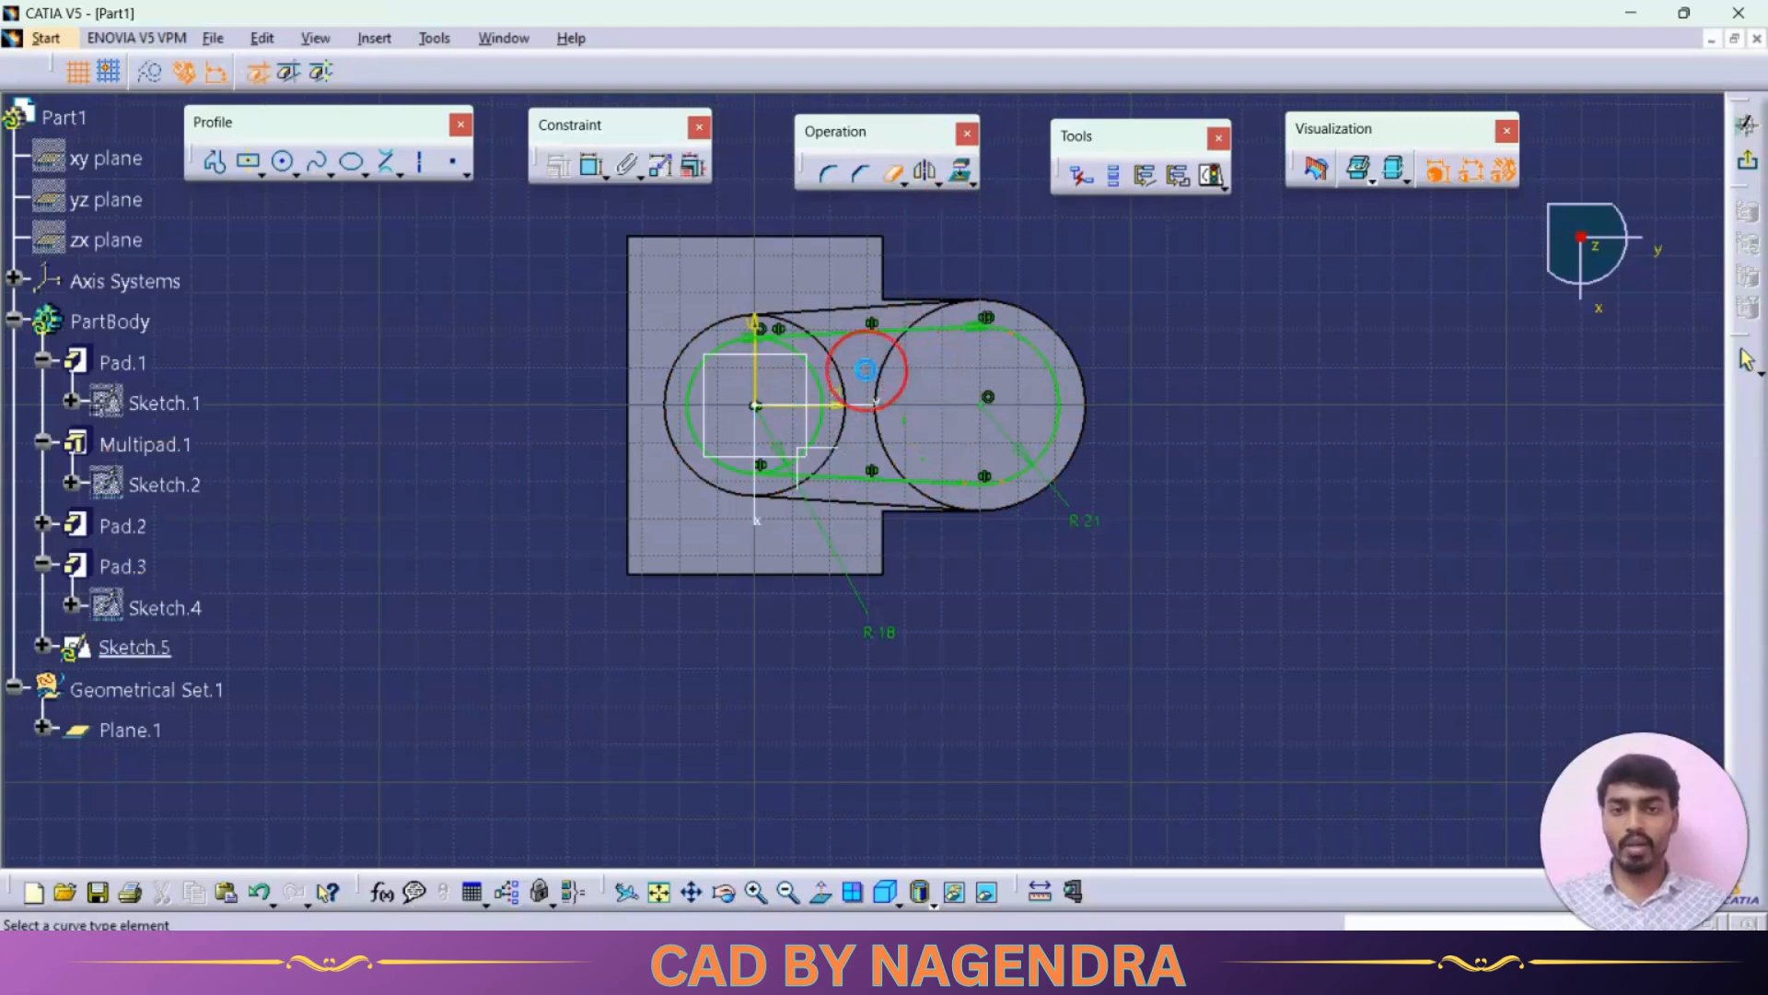
pyautogui.click(812, 391)
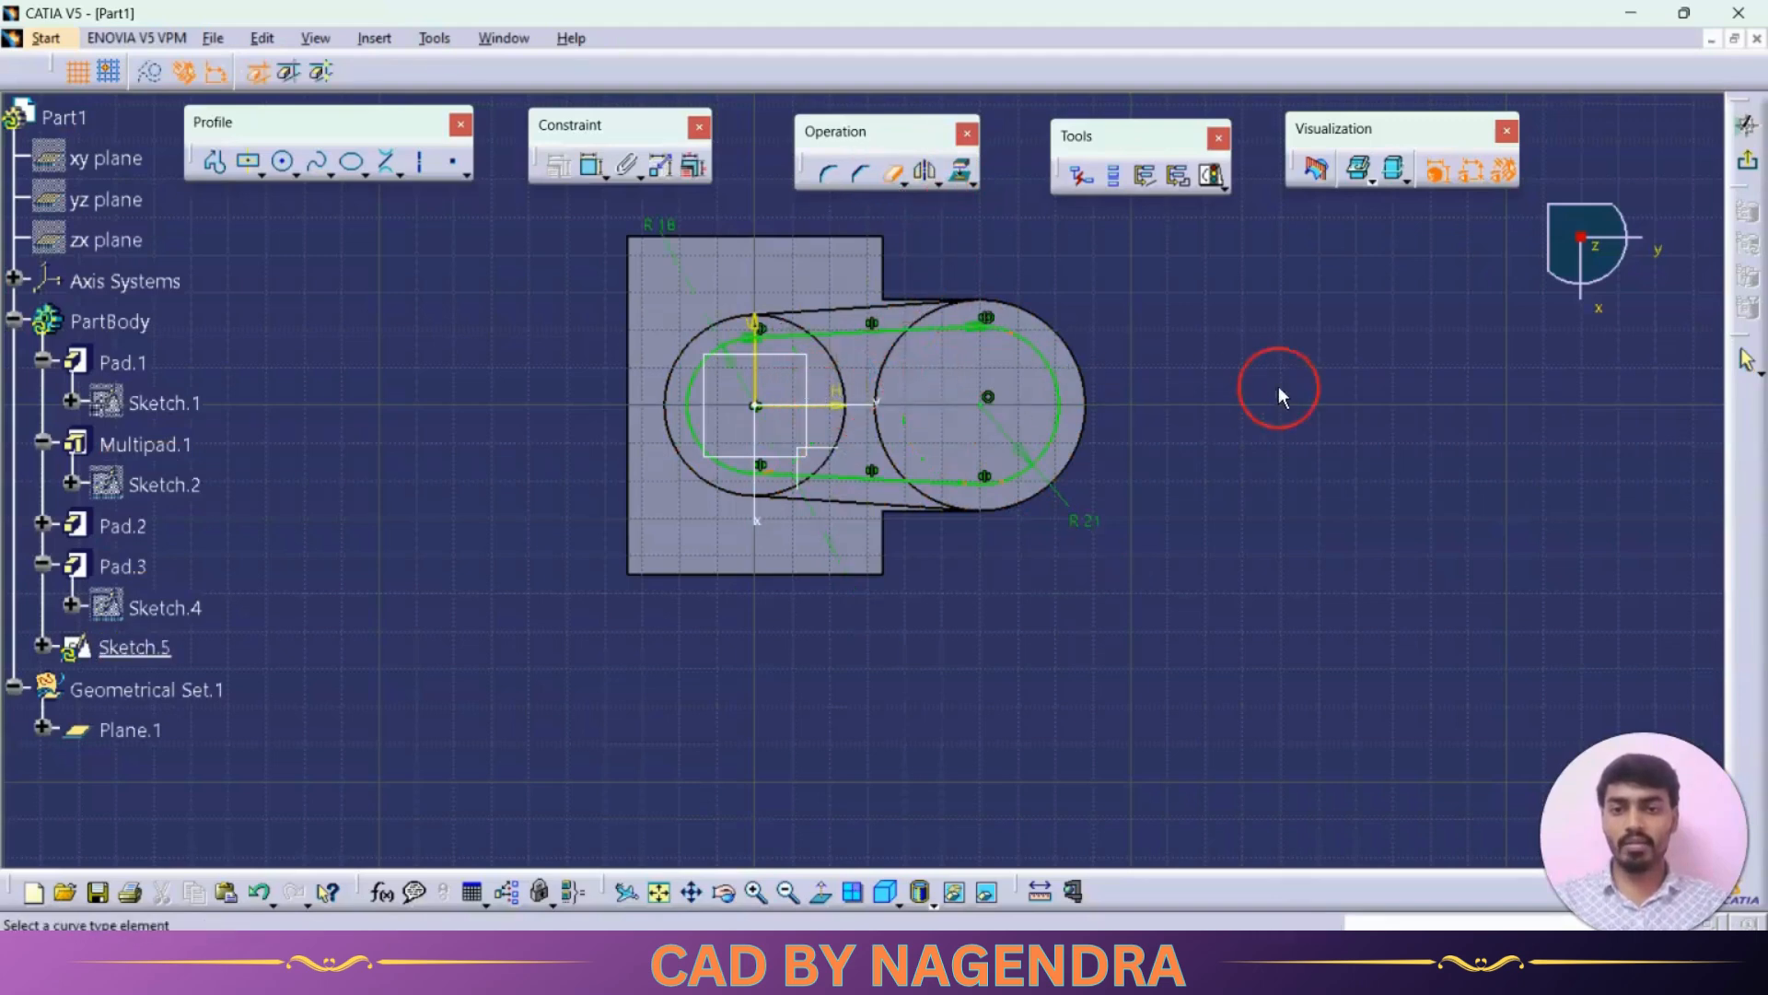
pyautogui.click(1747, 162)
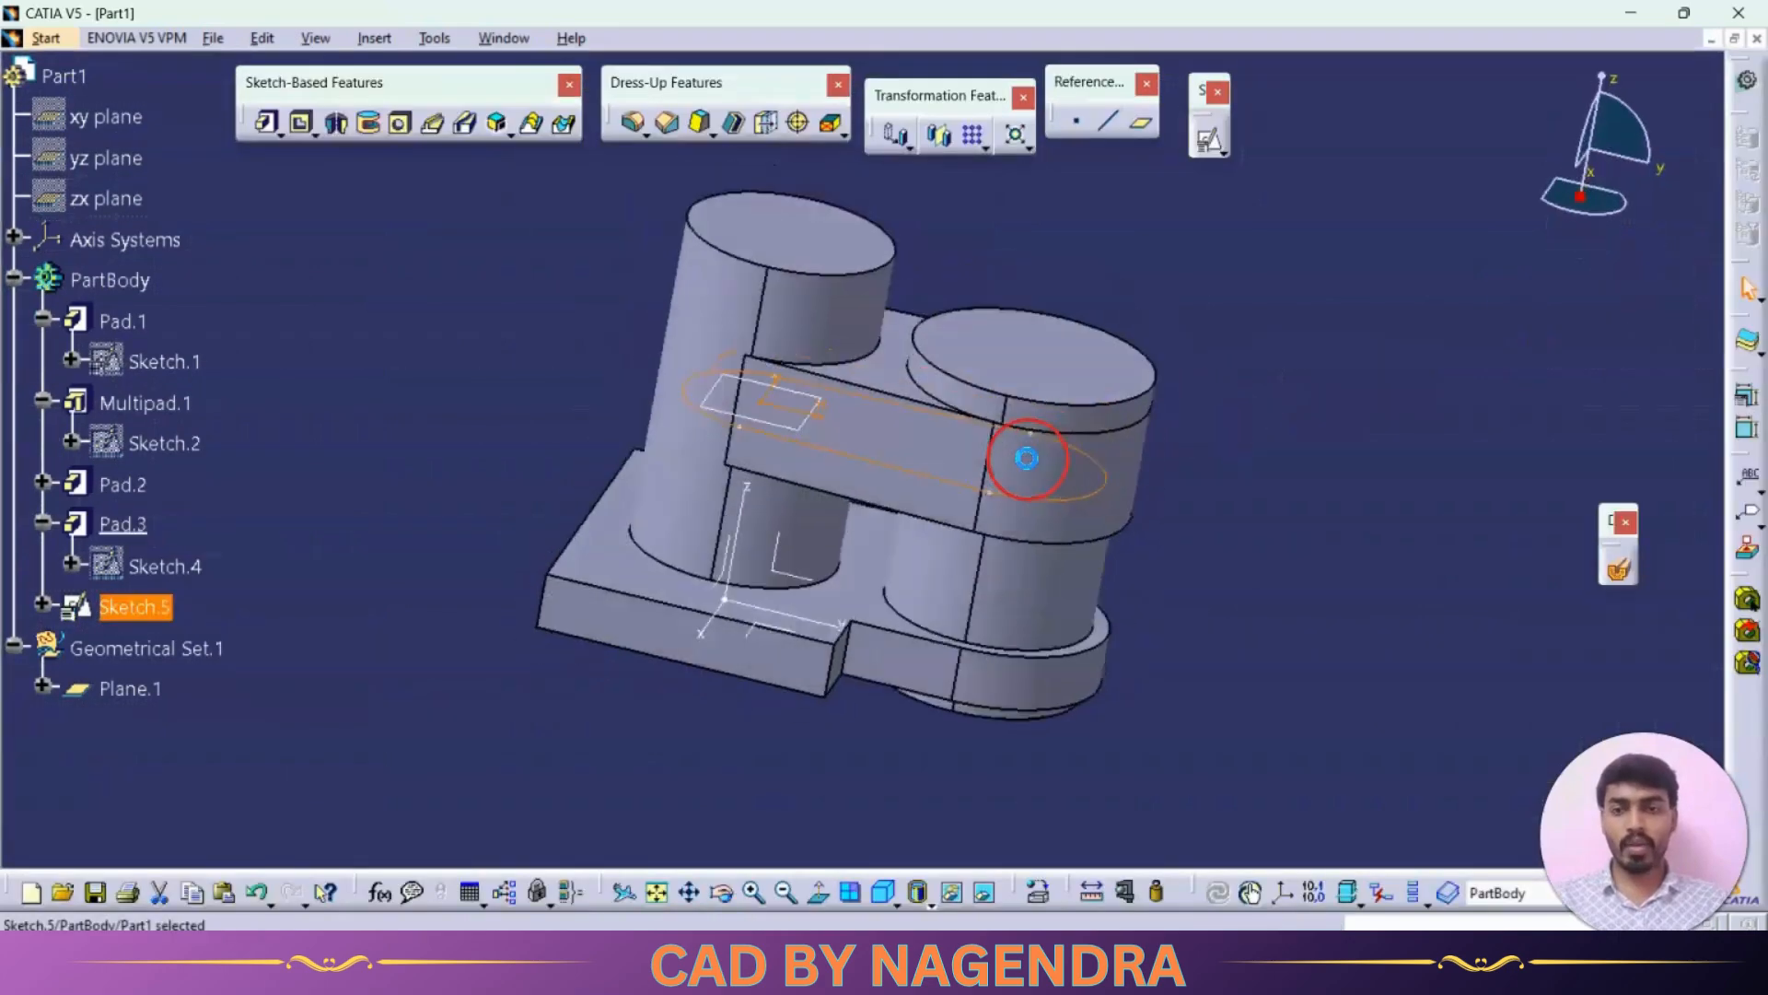
# Step: Pocket the slot sketch to a depth of 12 mm
pyautogui.hotkey('alt', 'Tab')
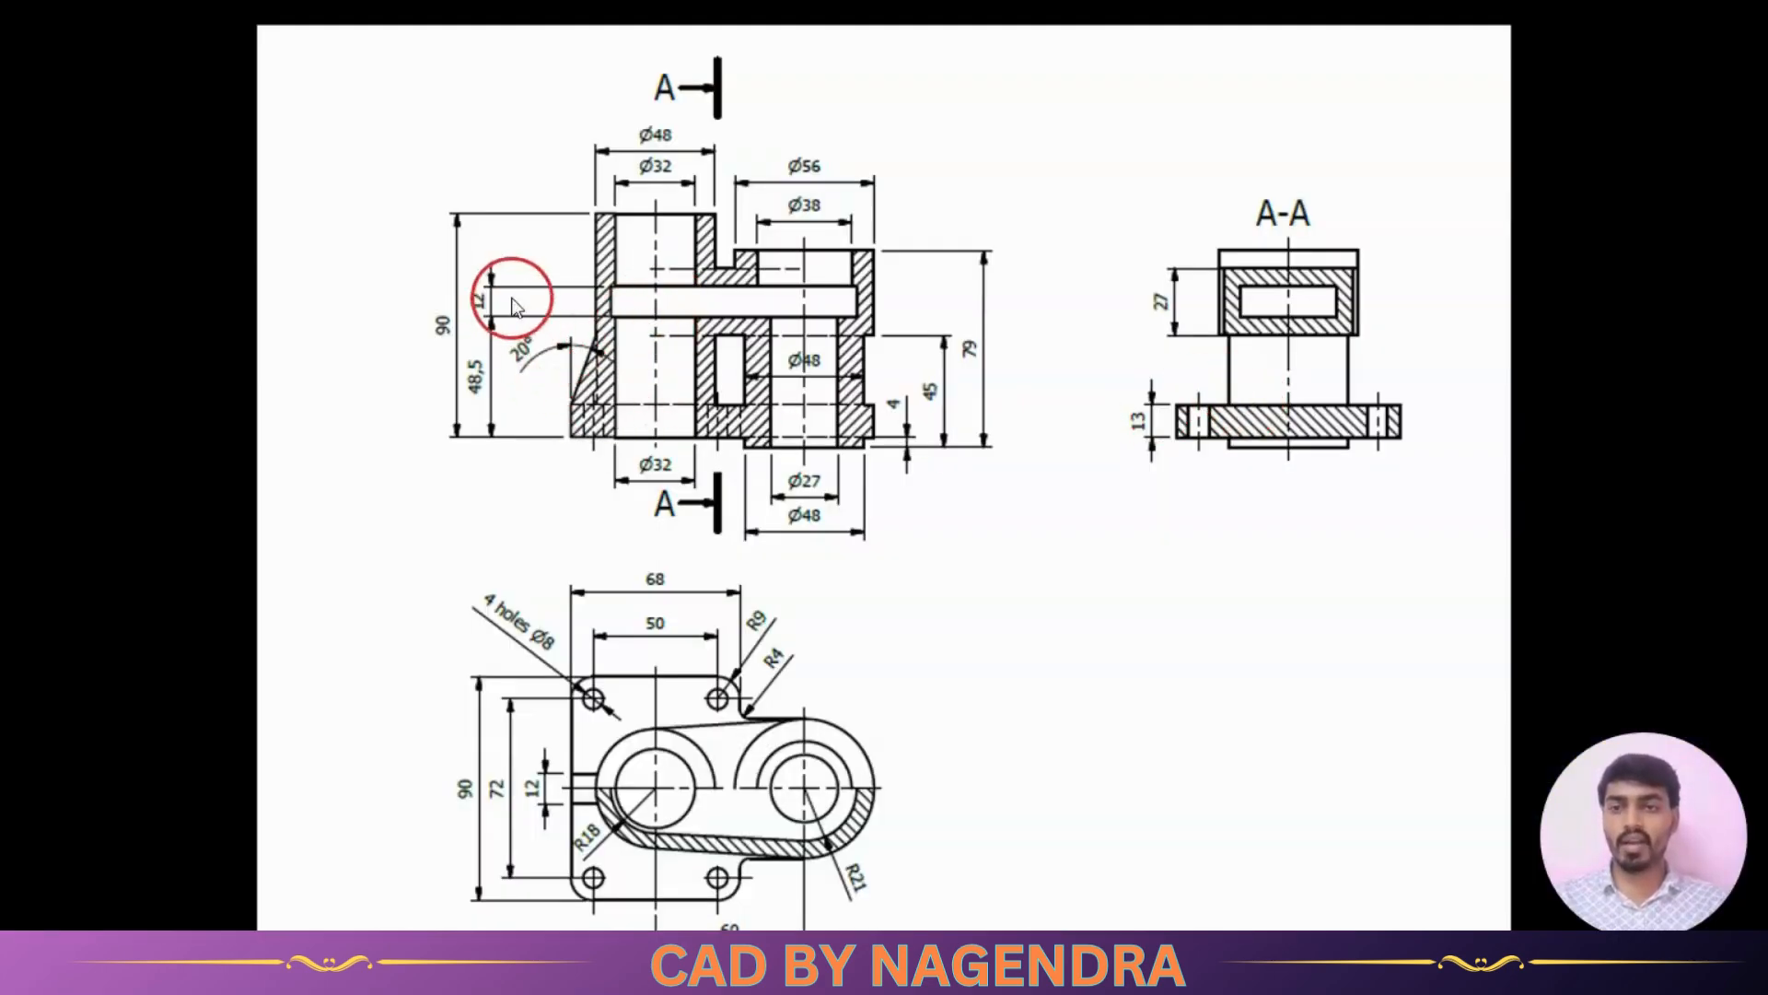
pyautogui.hotkey('alt', 'Tab')
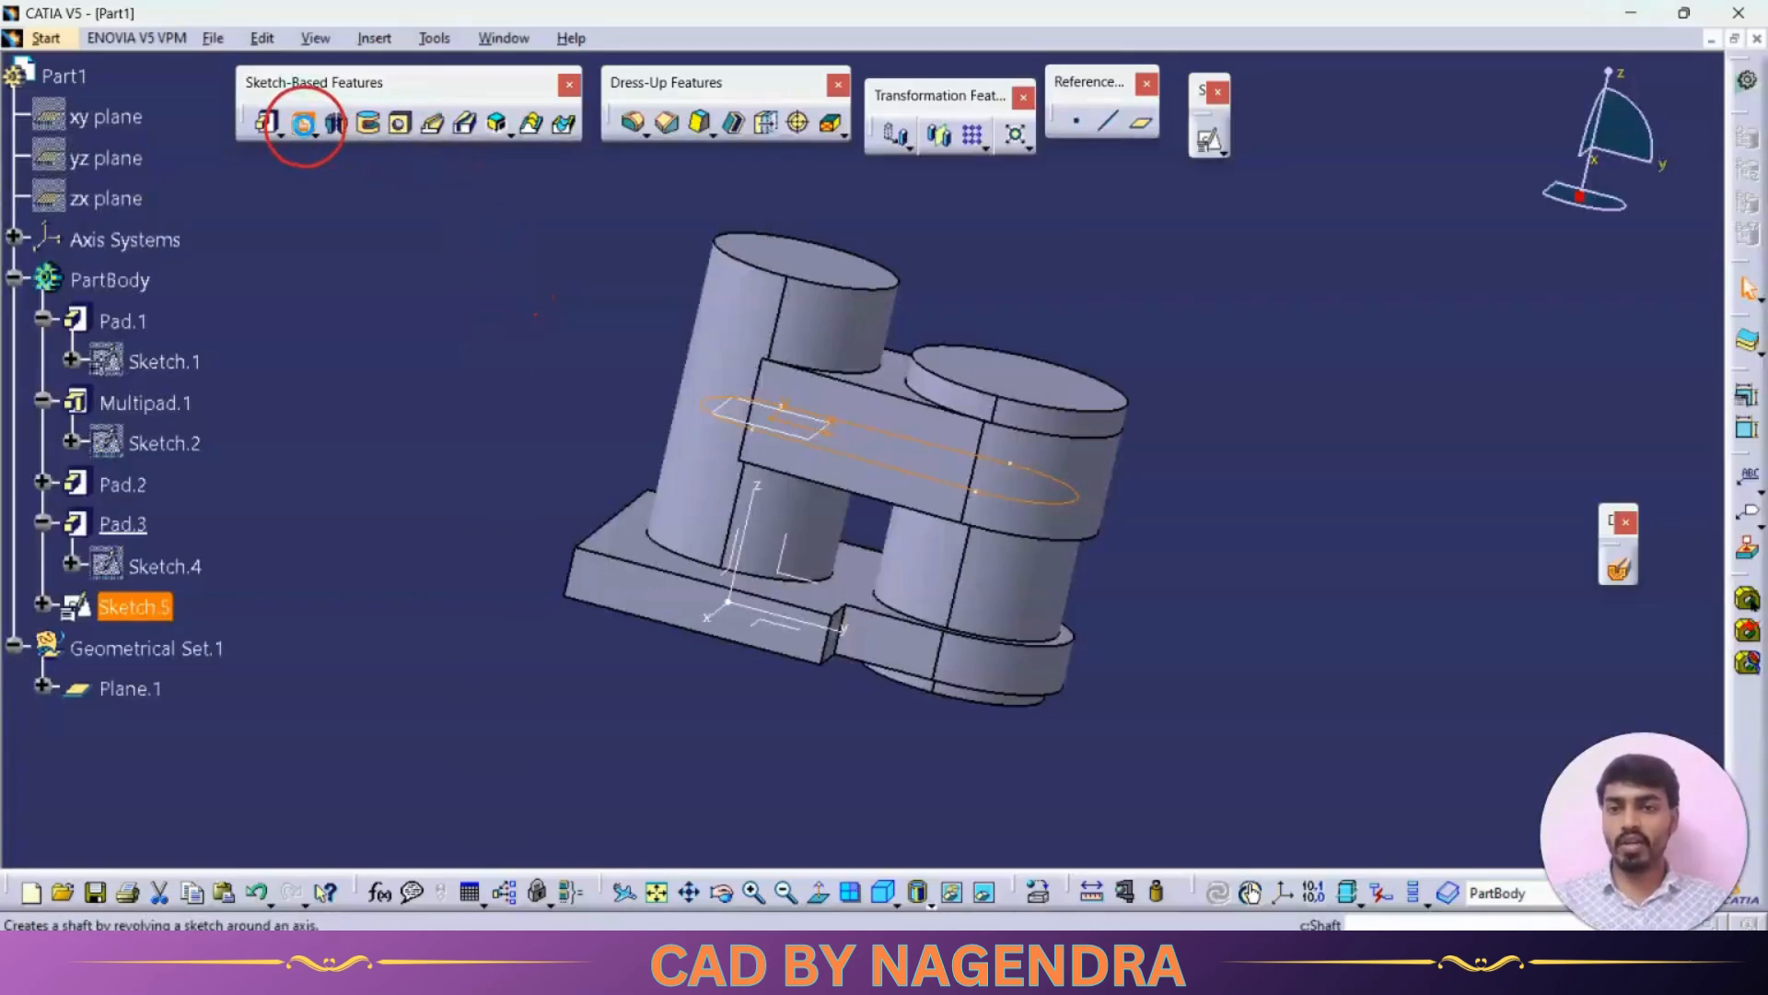
pyautogui.click(303, 123)
pyautogui.click(1330, 500)
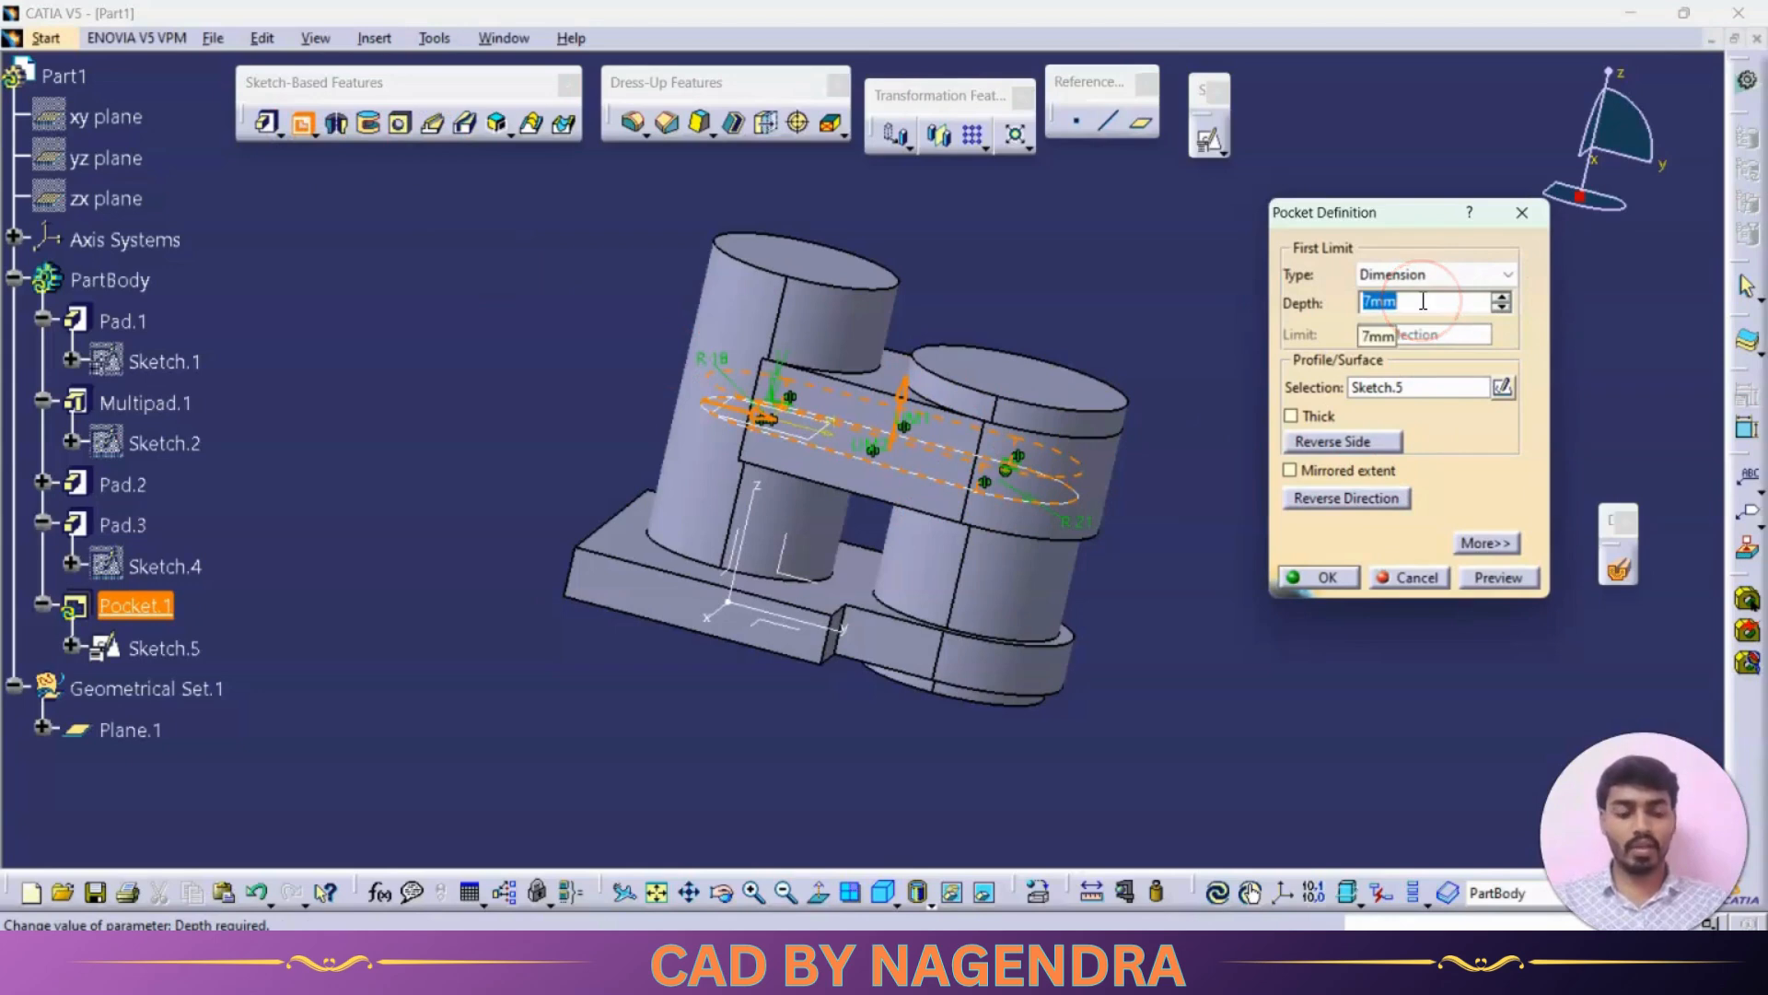
pyautogui.write('12')
pyautogui.press('Return')
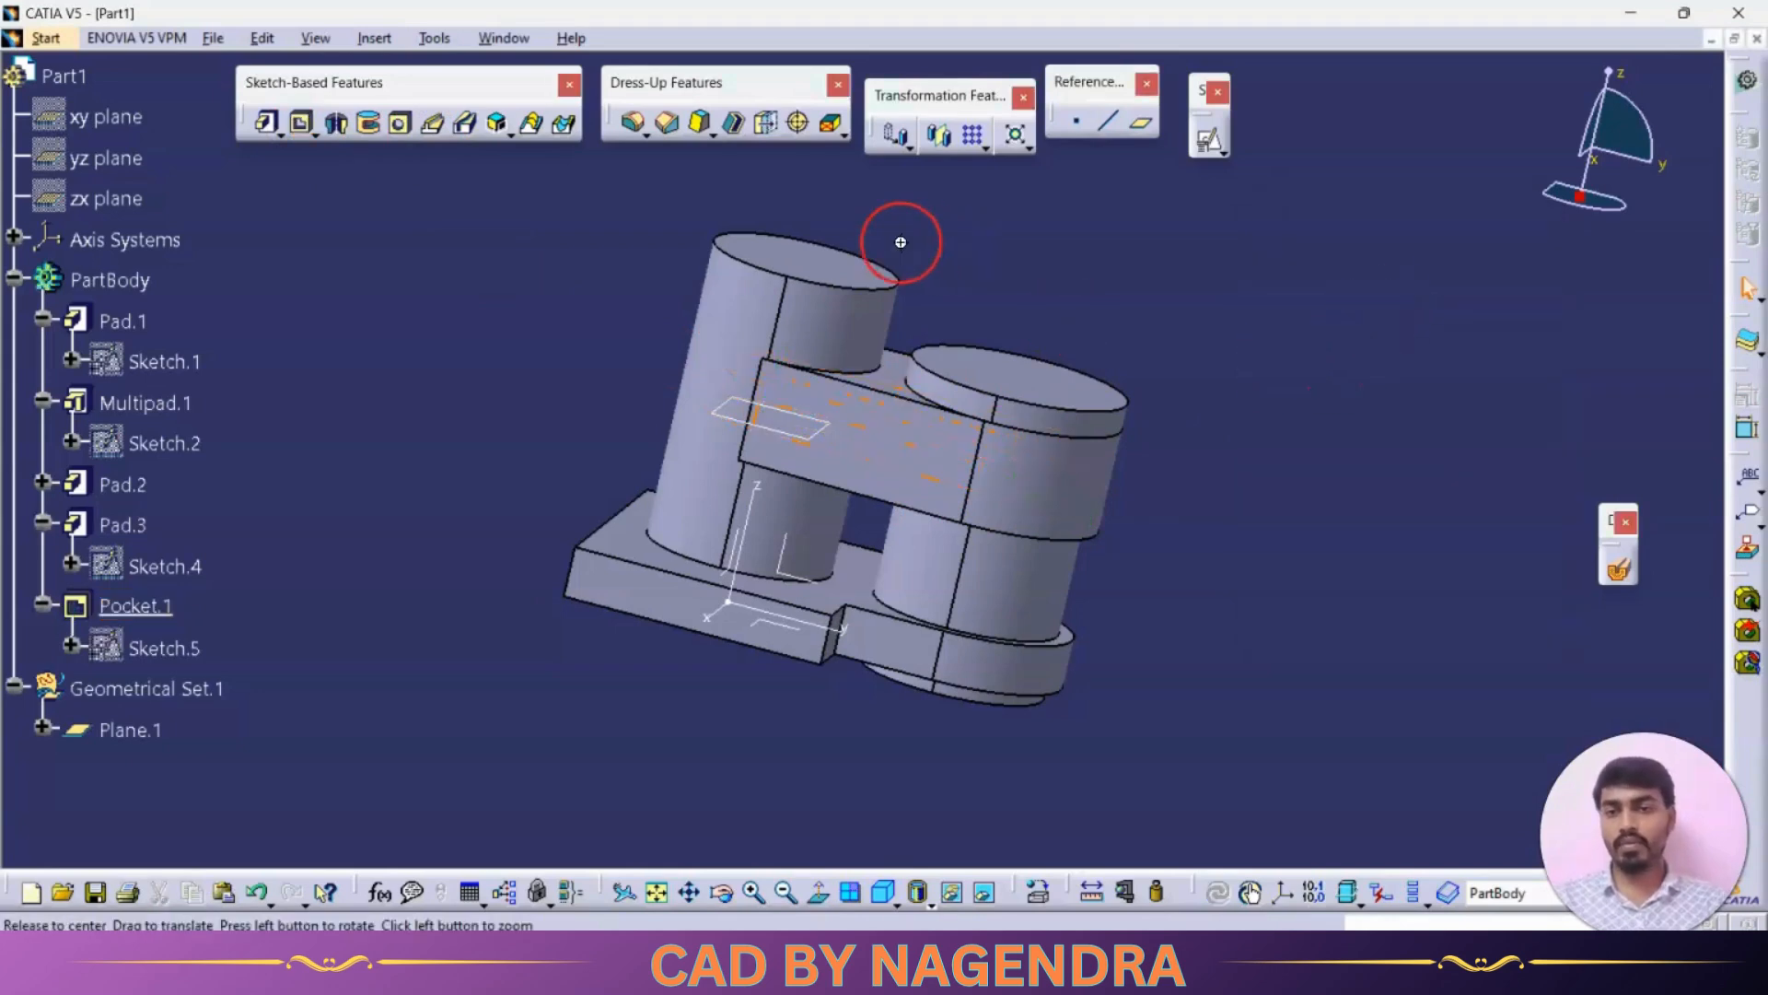
# Step: Hide Plane.1
pyautogui.moveTo(900, 240); pyautogui.dragTo(1157, 406, button='middle')
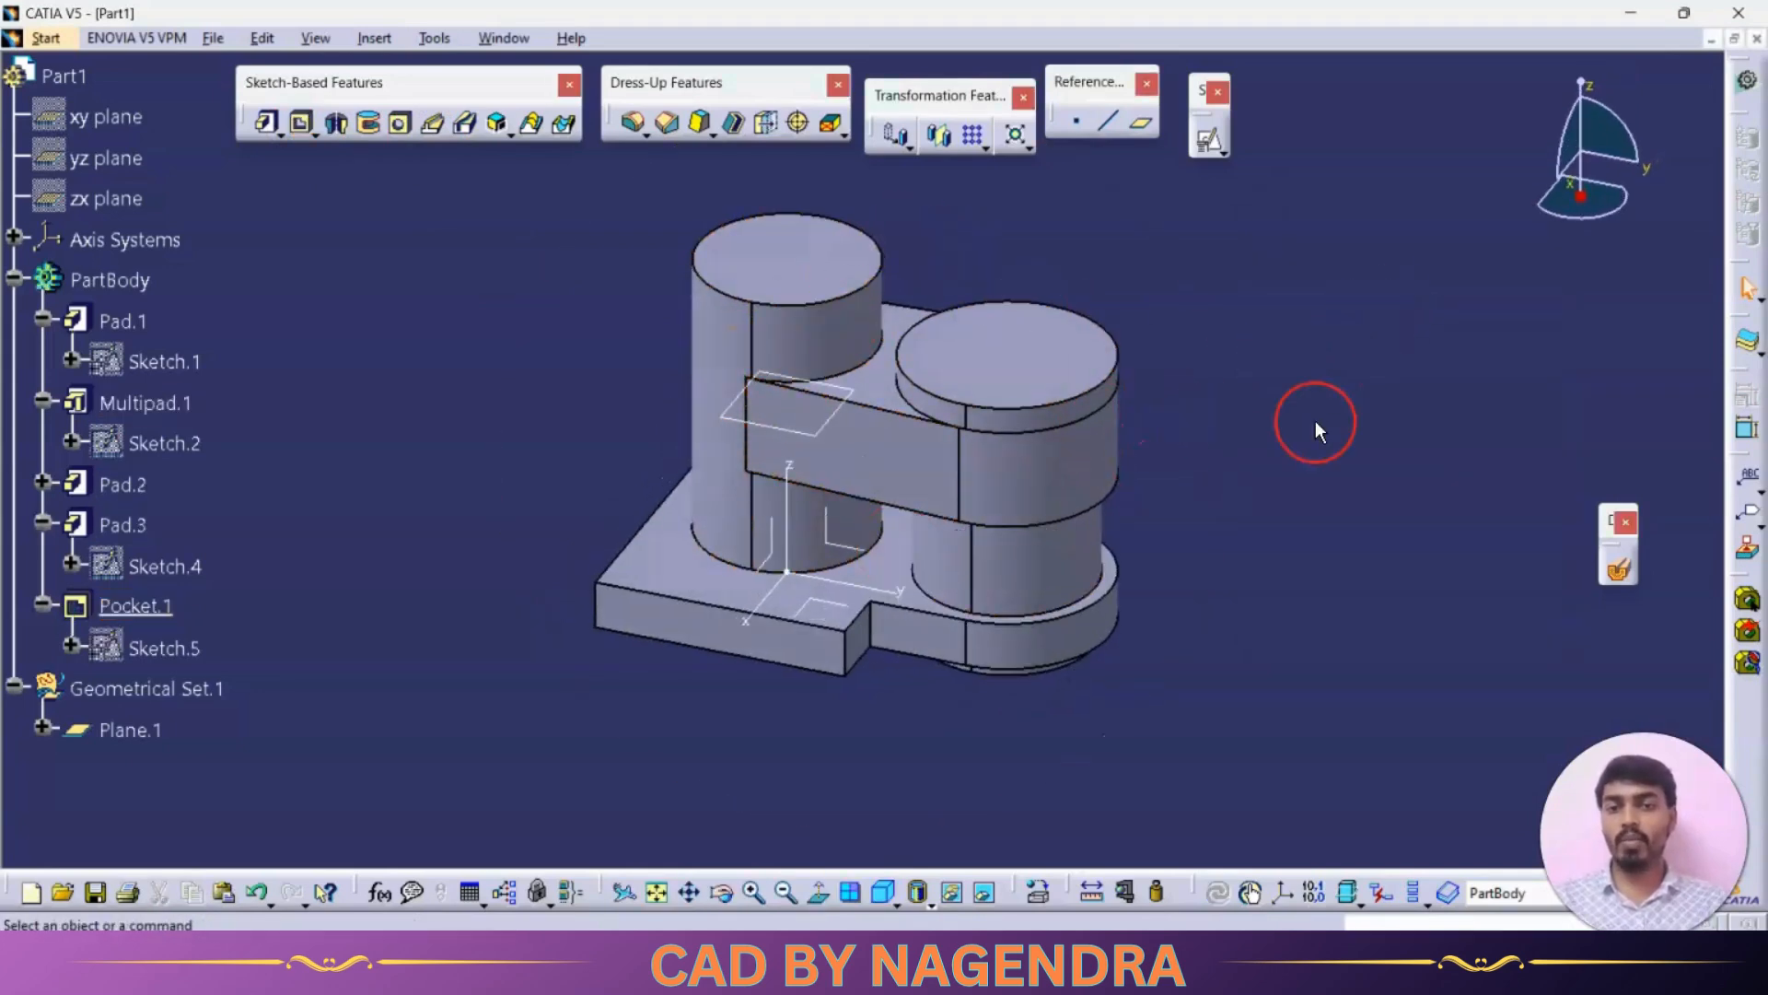
pyautogui.rightClick(816, 431)
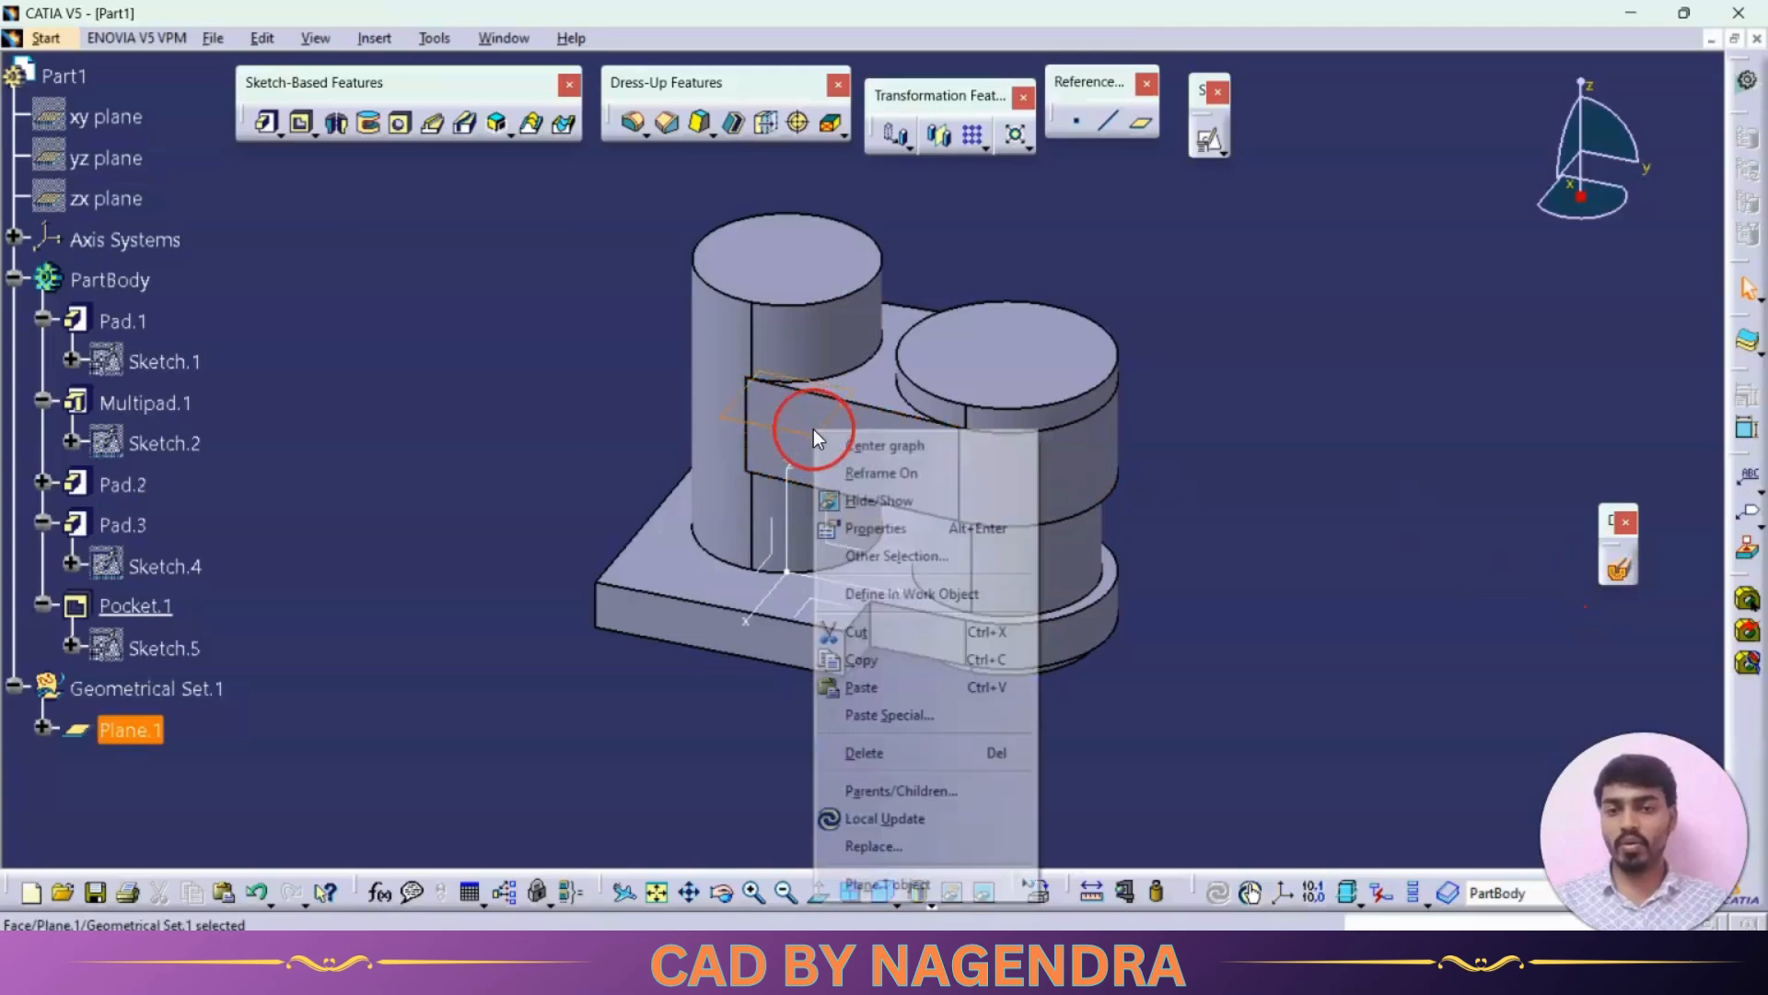
pyautogui.click(892, 505)
# Step: Create a new positioned sketch on the yz plane
pyautogui.hotkey('alt', 'Tab')
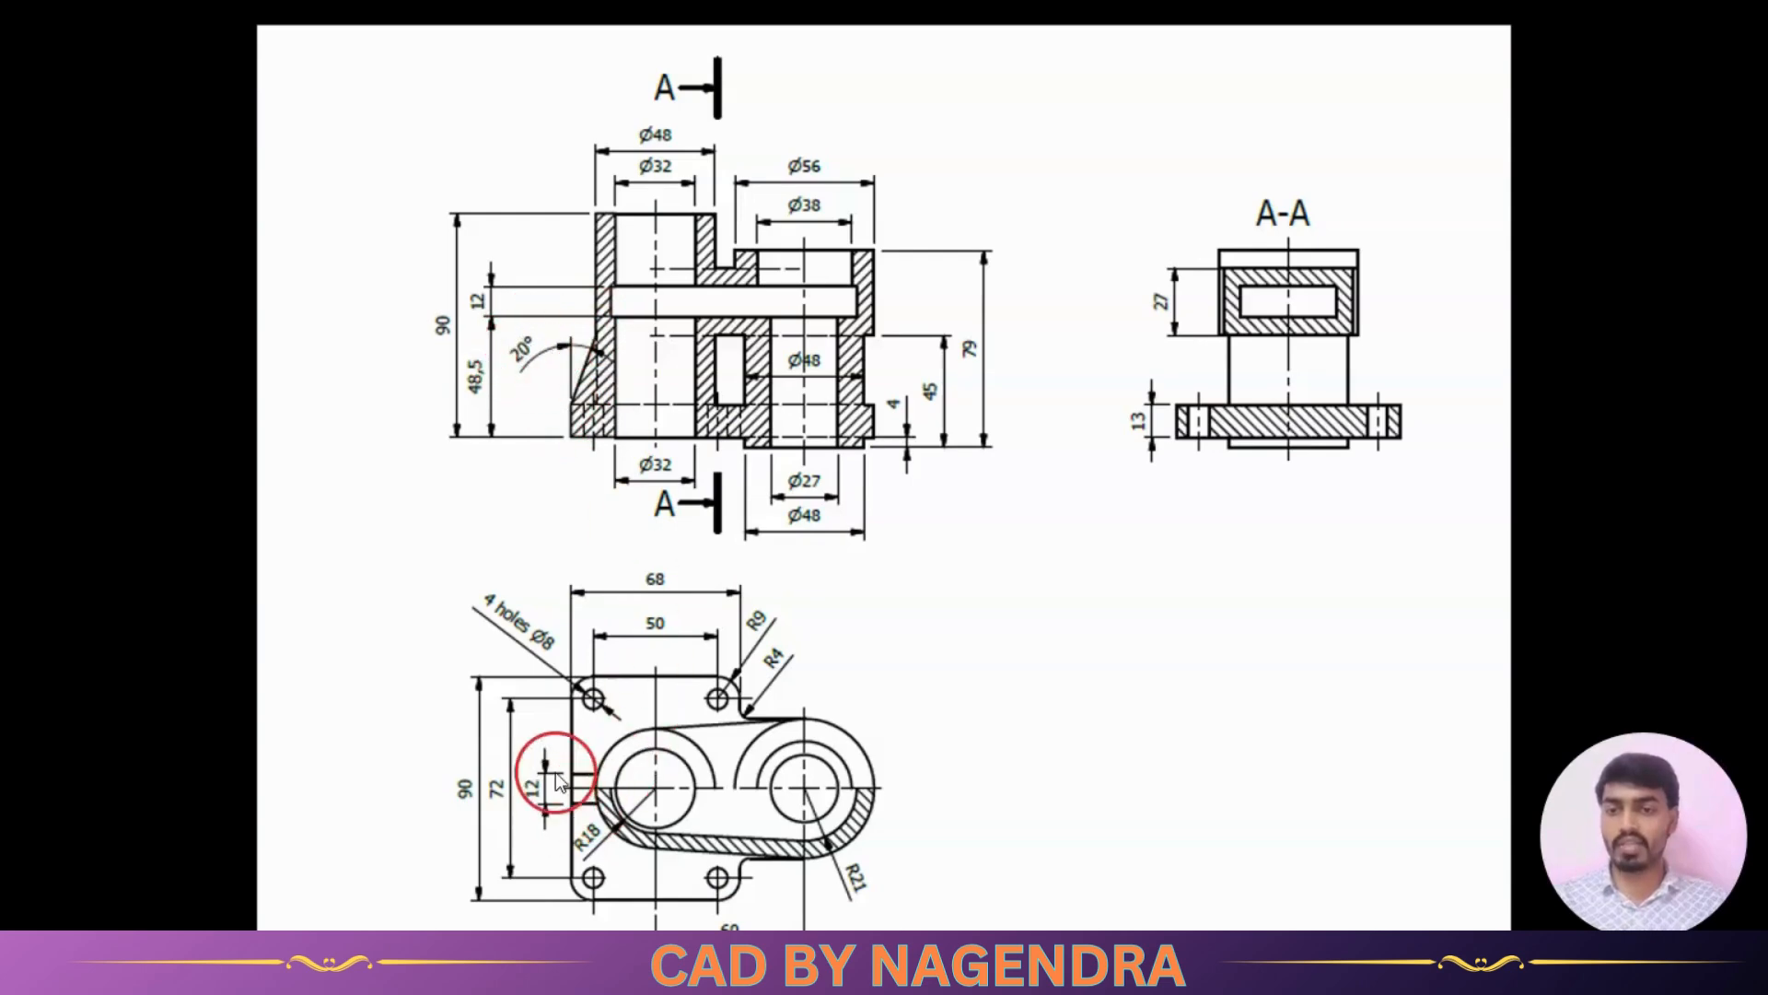
pyautogui.hotkey('alt', 'Tab')
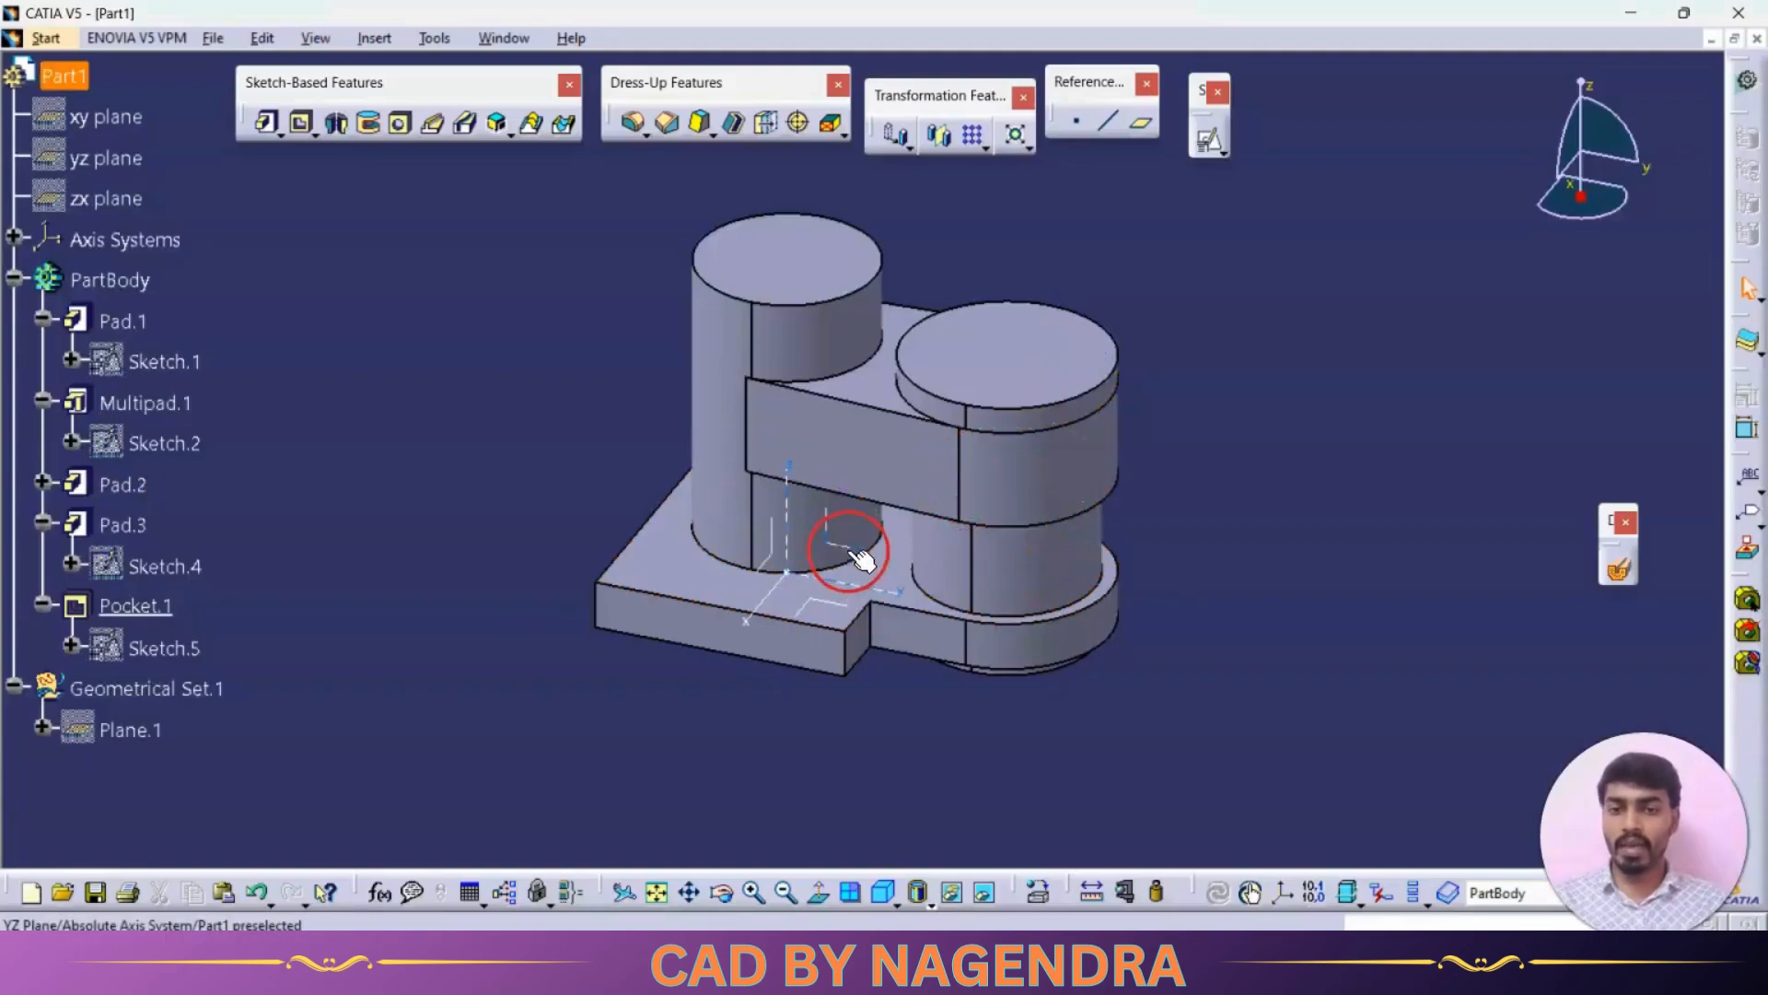
pyautogui.moveTo(855, 564); pyautogui.dragTo(1039, 508, button='middle')
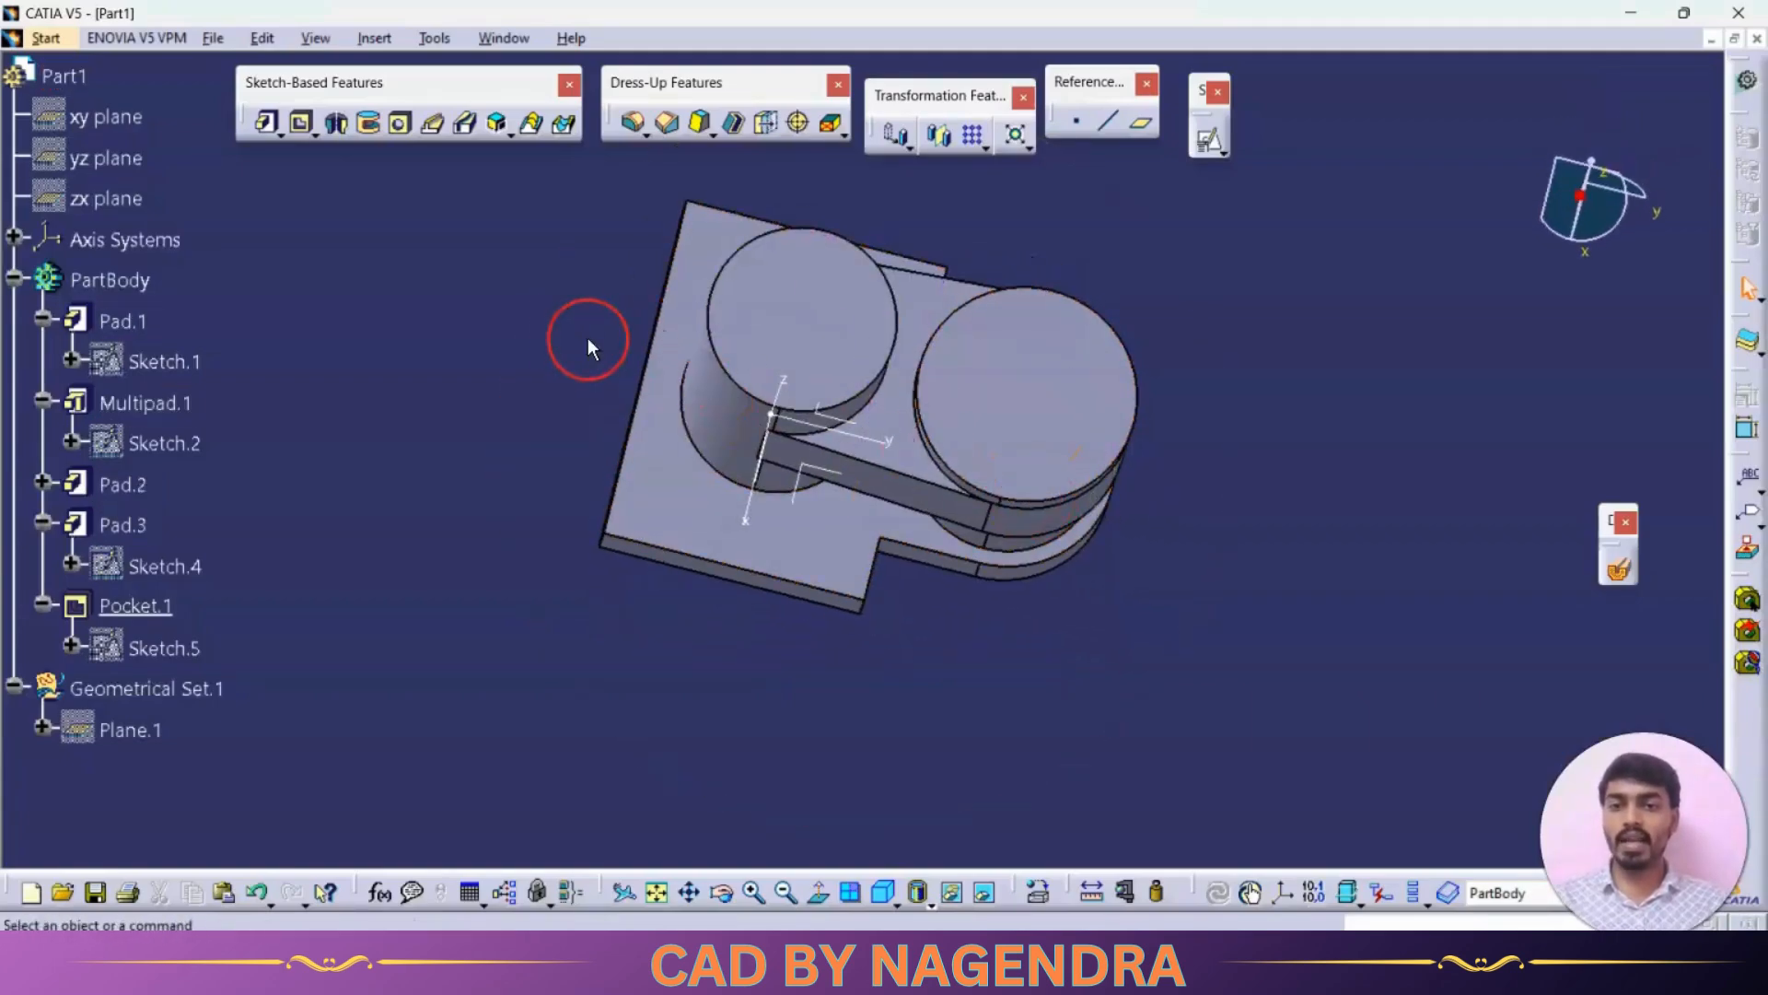
pyautogui.click(856, 428)
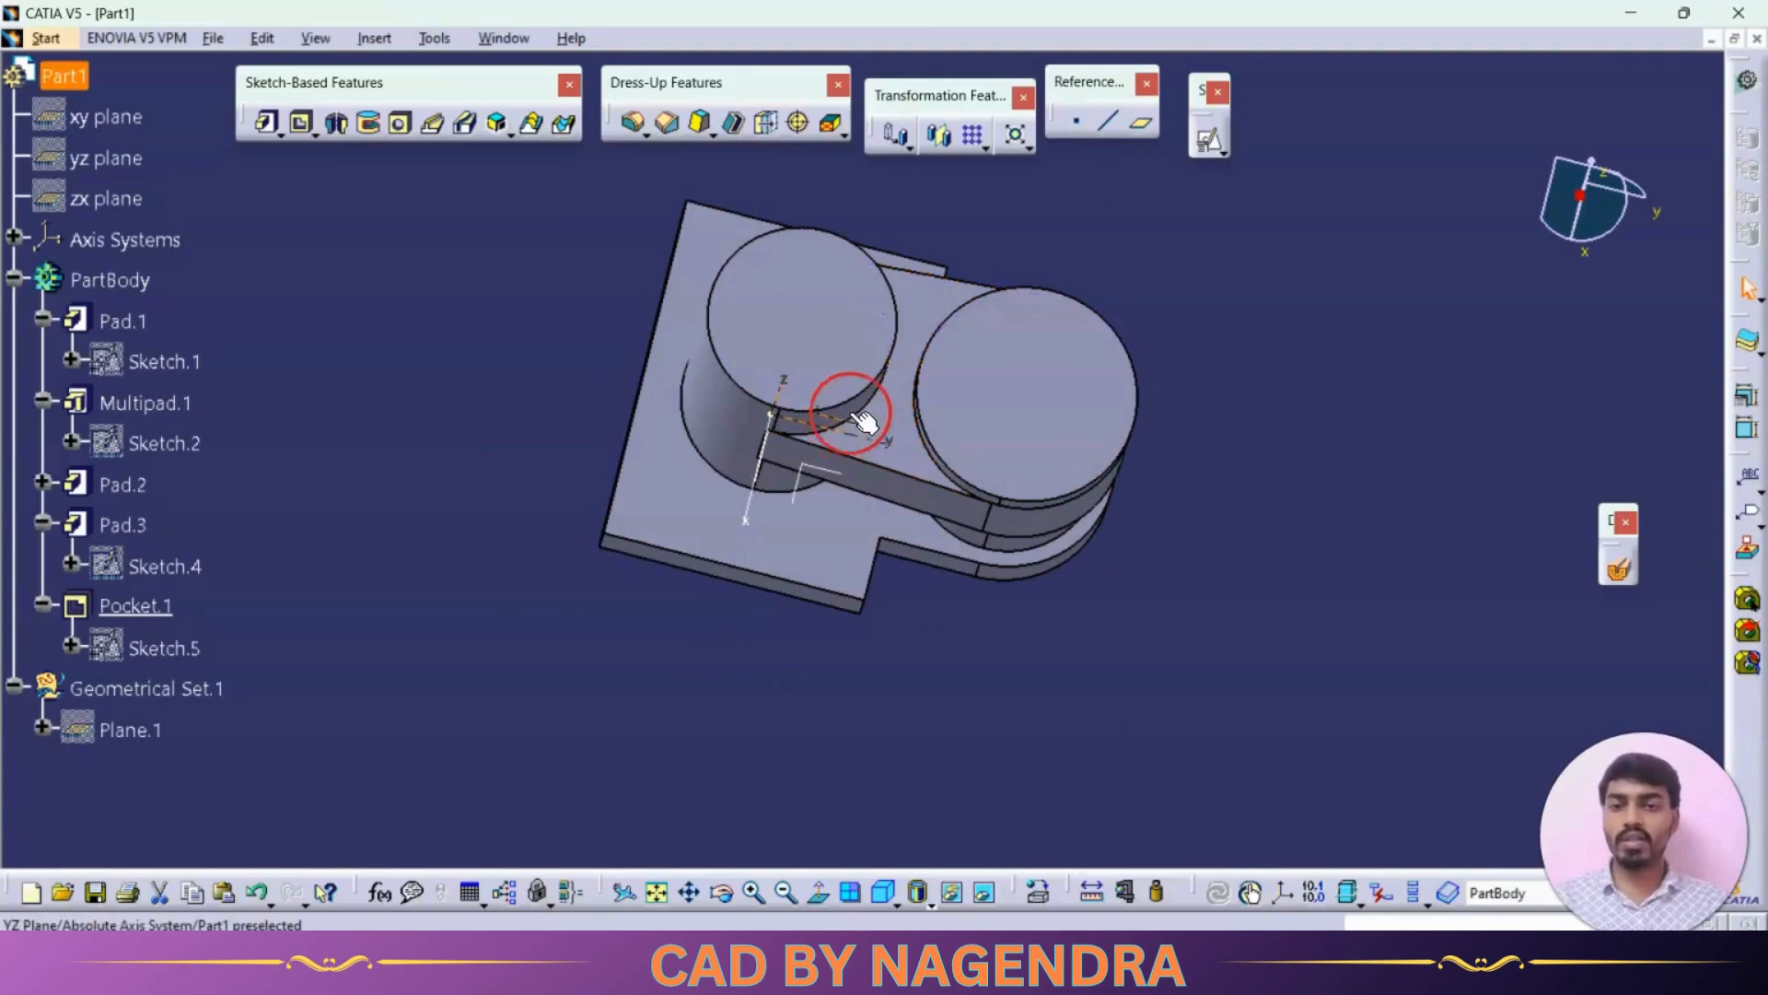
pyautogui.click(1222, 150)
pyautogui.click(1254, 175)
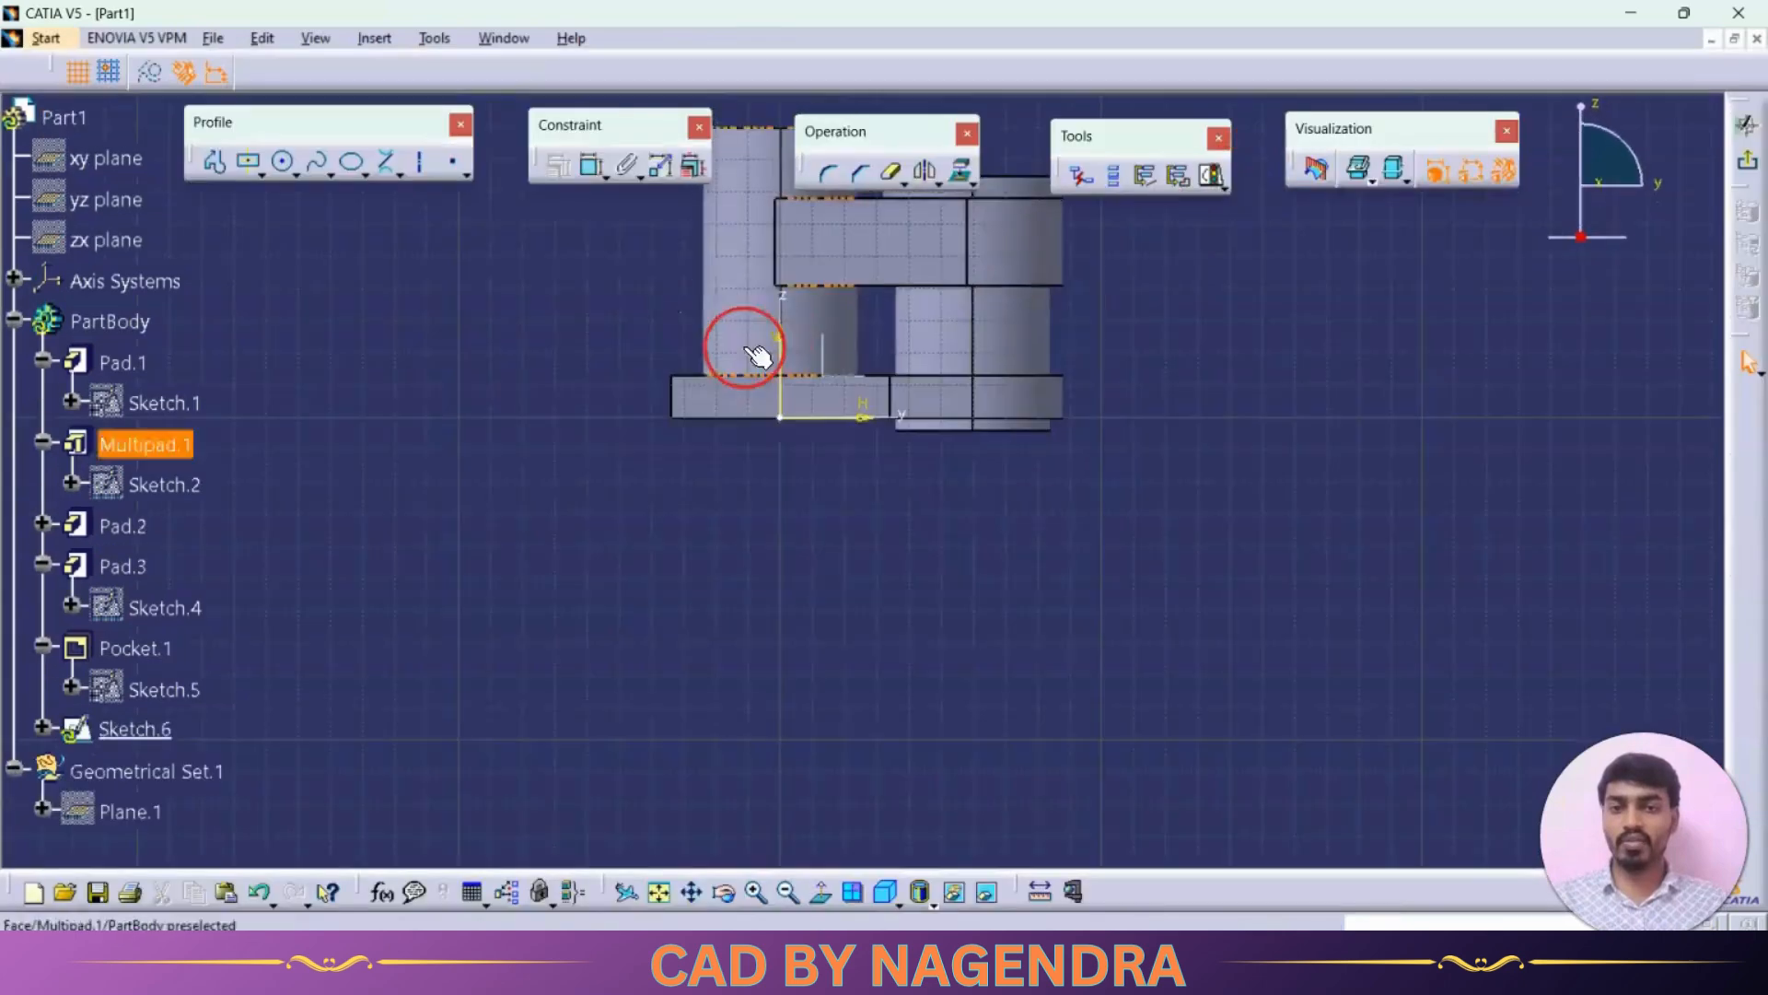
# Step: Draw an inclined line beside the left boss rising from near the base
pyautogui.click(394, 164)
pyautogui.click(430, 190)
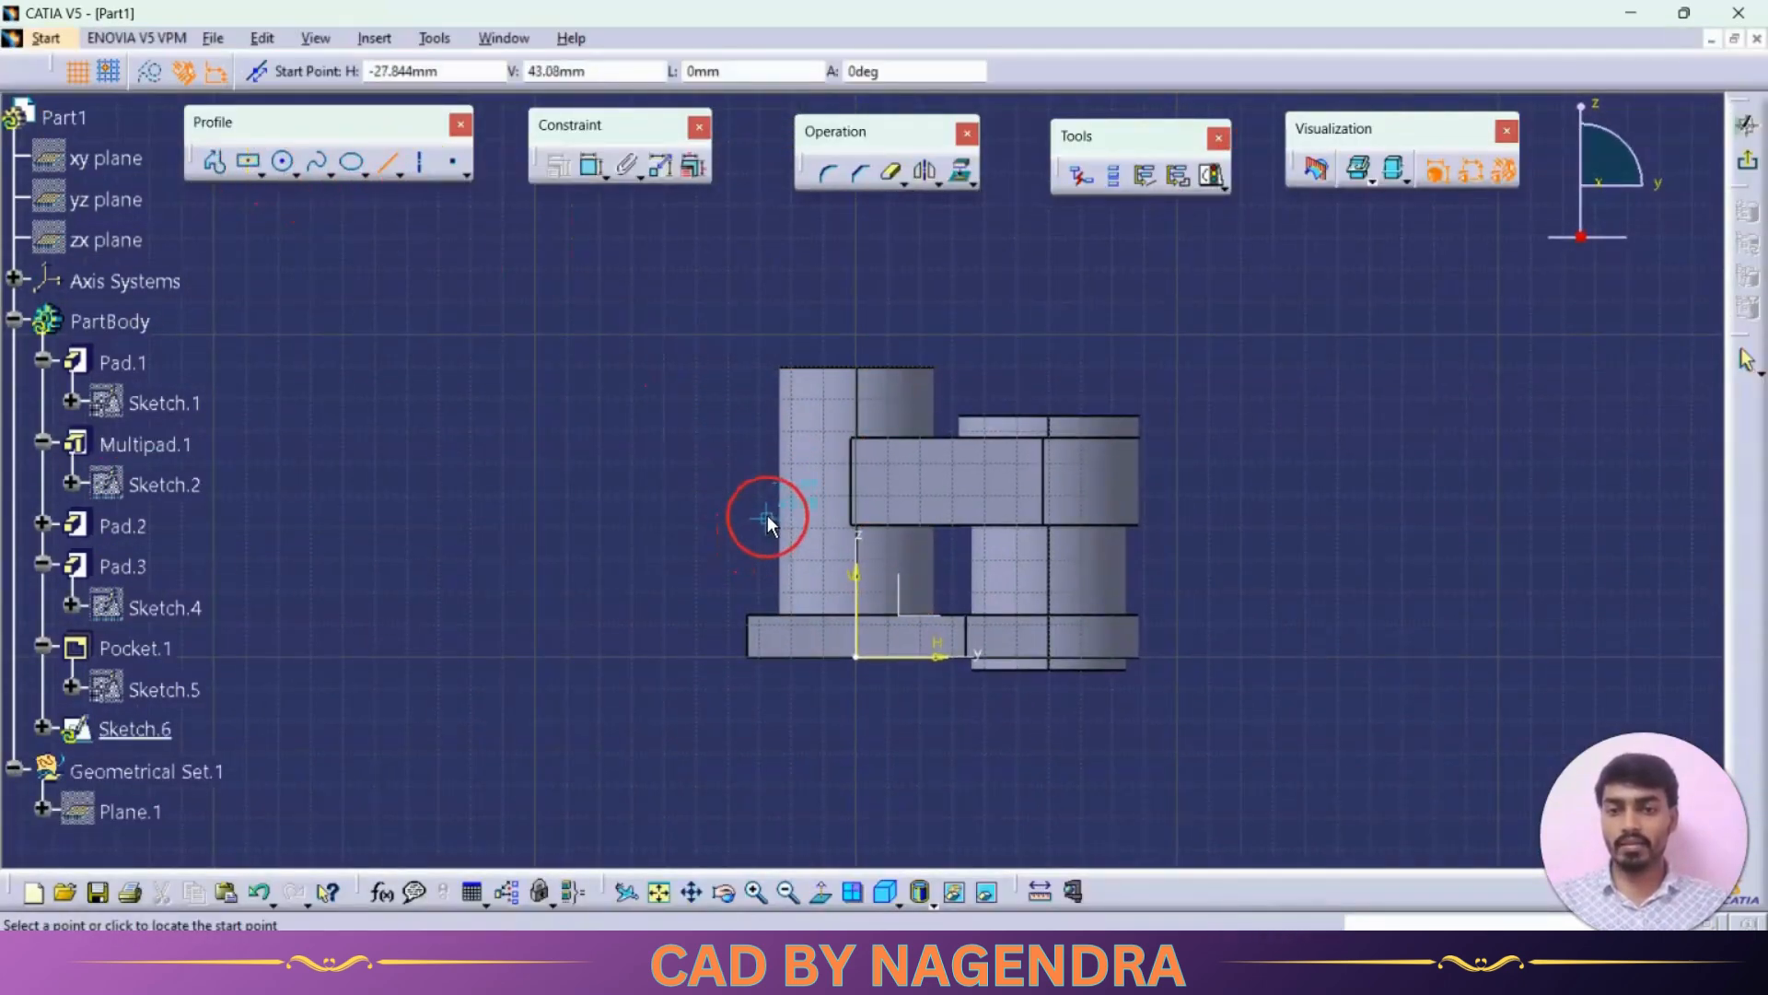
pyautogui.click(776, 505)
pyautogui.click(714, 619)
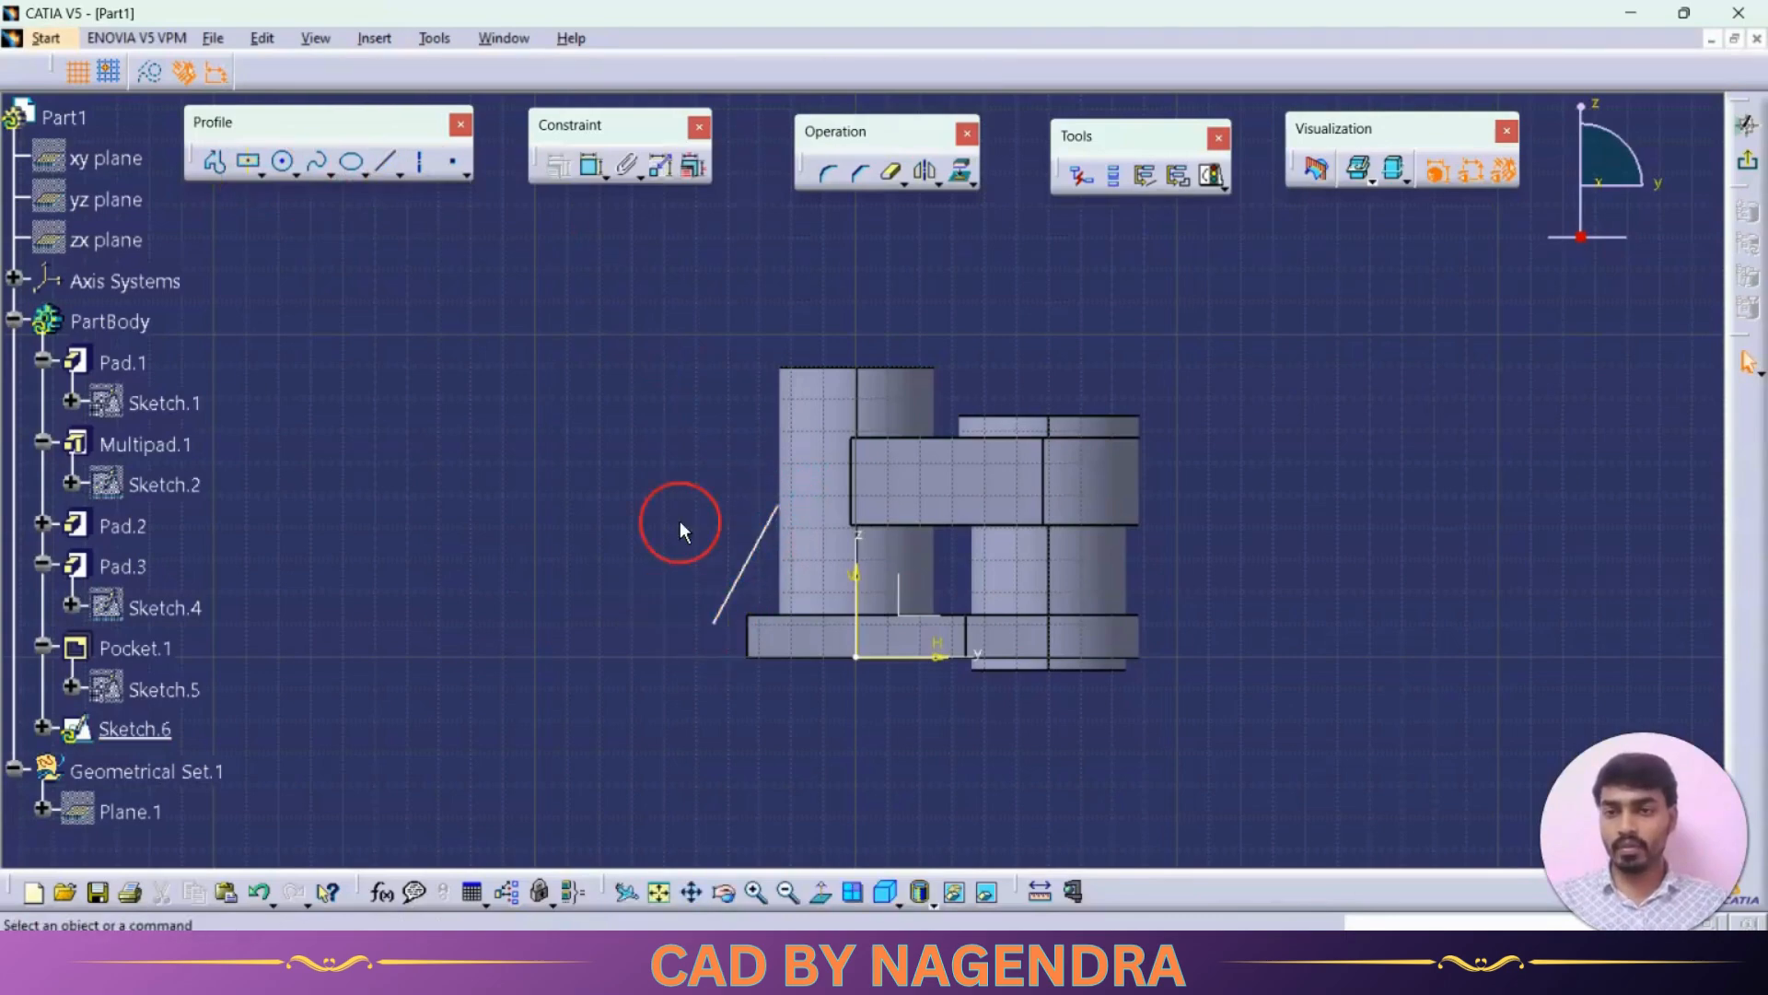
# Step: Reposition the inclined line so it starts at the base's upper-left corner and rises more steeply beside the boss
pyautogui.click(720, 614)
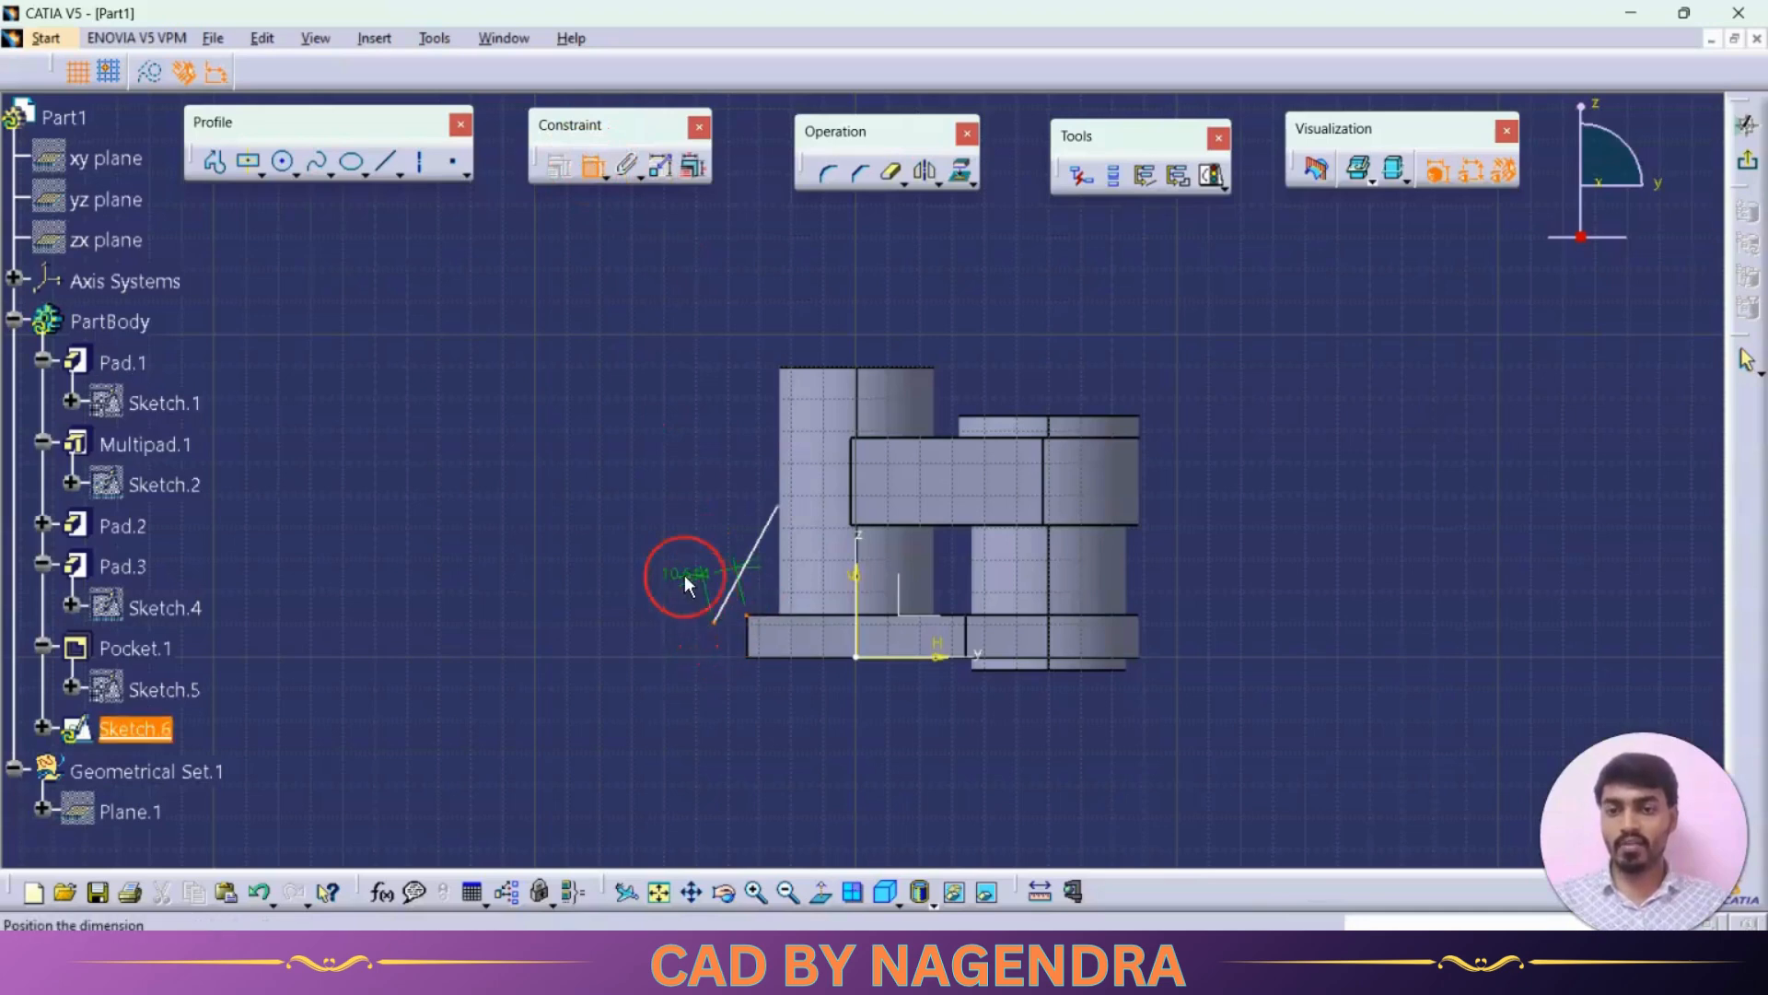
pyautogui.rightClick(652, 537)
pyautogui.click(726, 700)
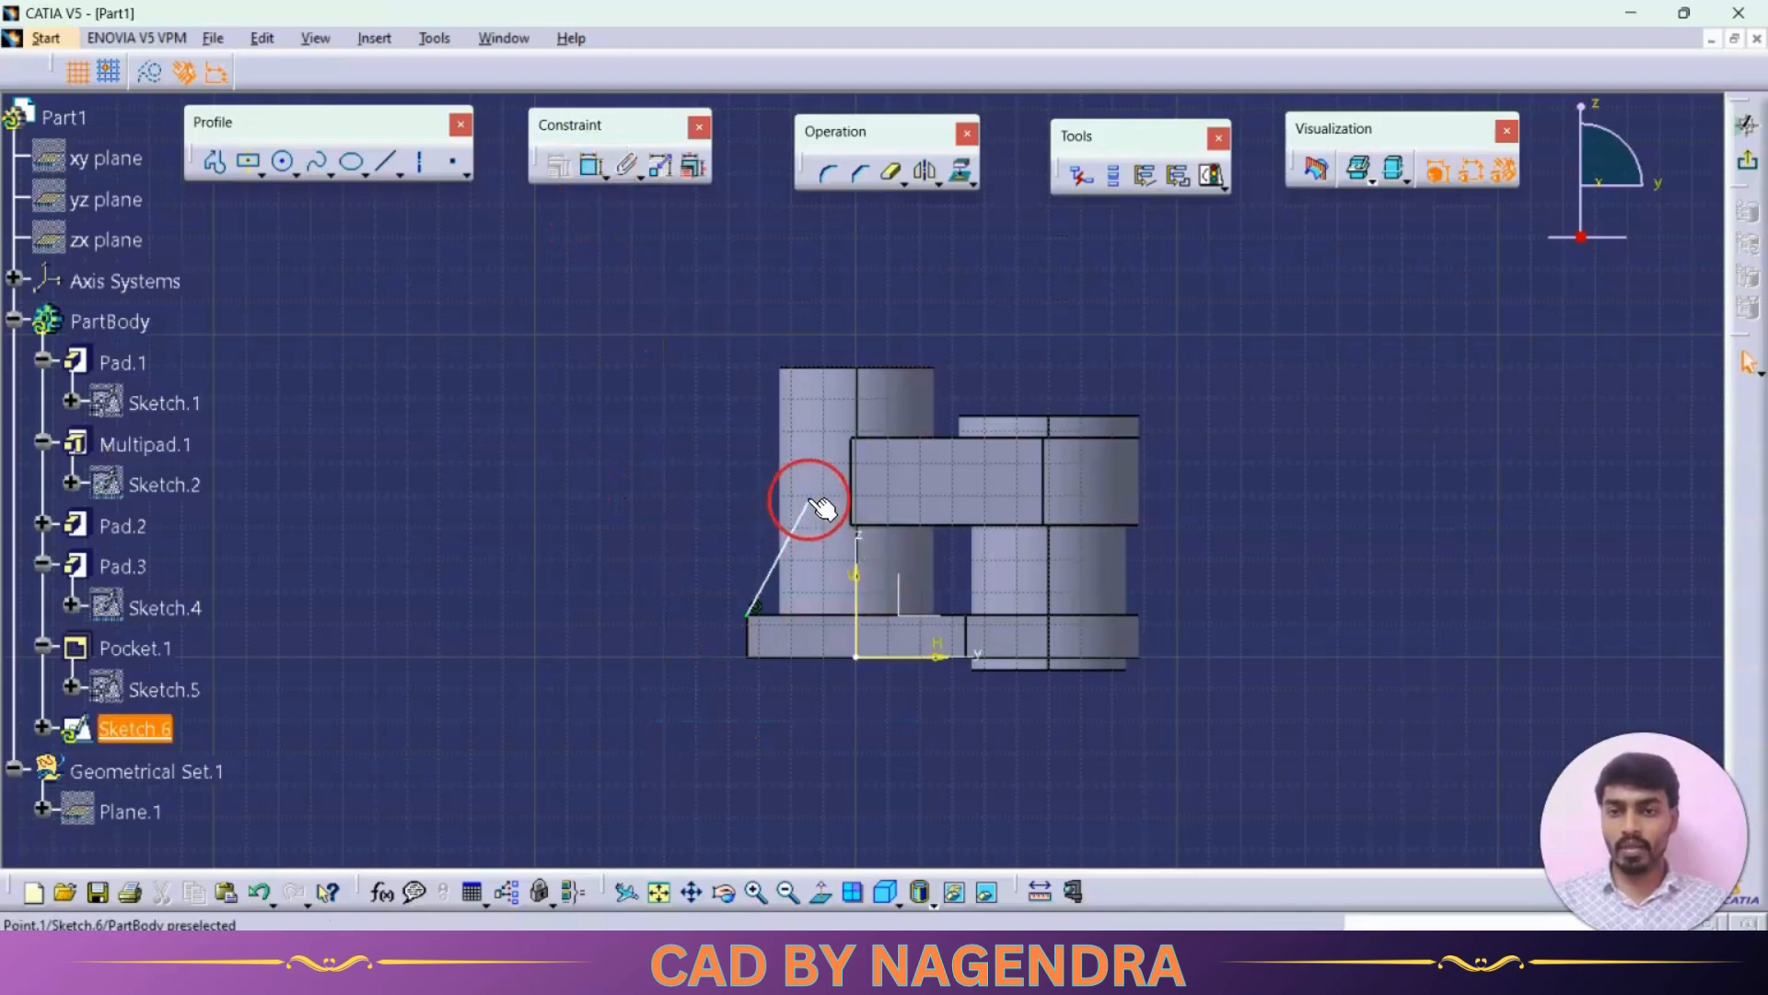
pyautogui.moveTo(807, 498); pyautogui.dragTo(738, 460)
# Step: Constrain the angle between the inclined line and the base's side edge to 20°
pyautogui.click(594, 167)
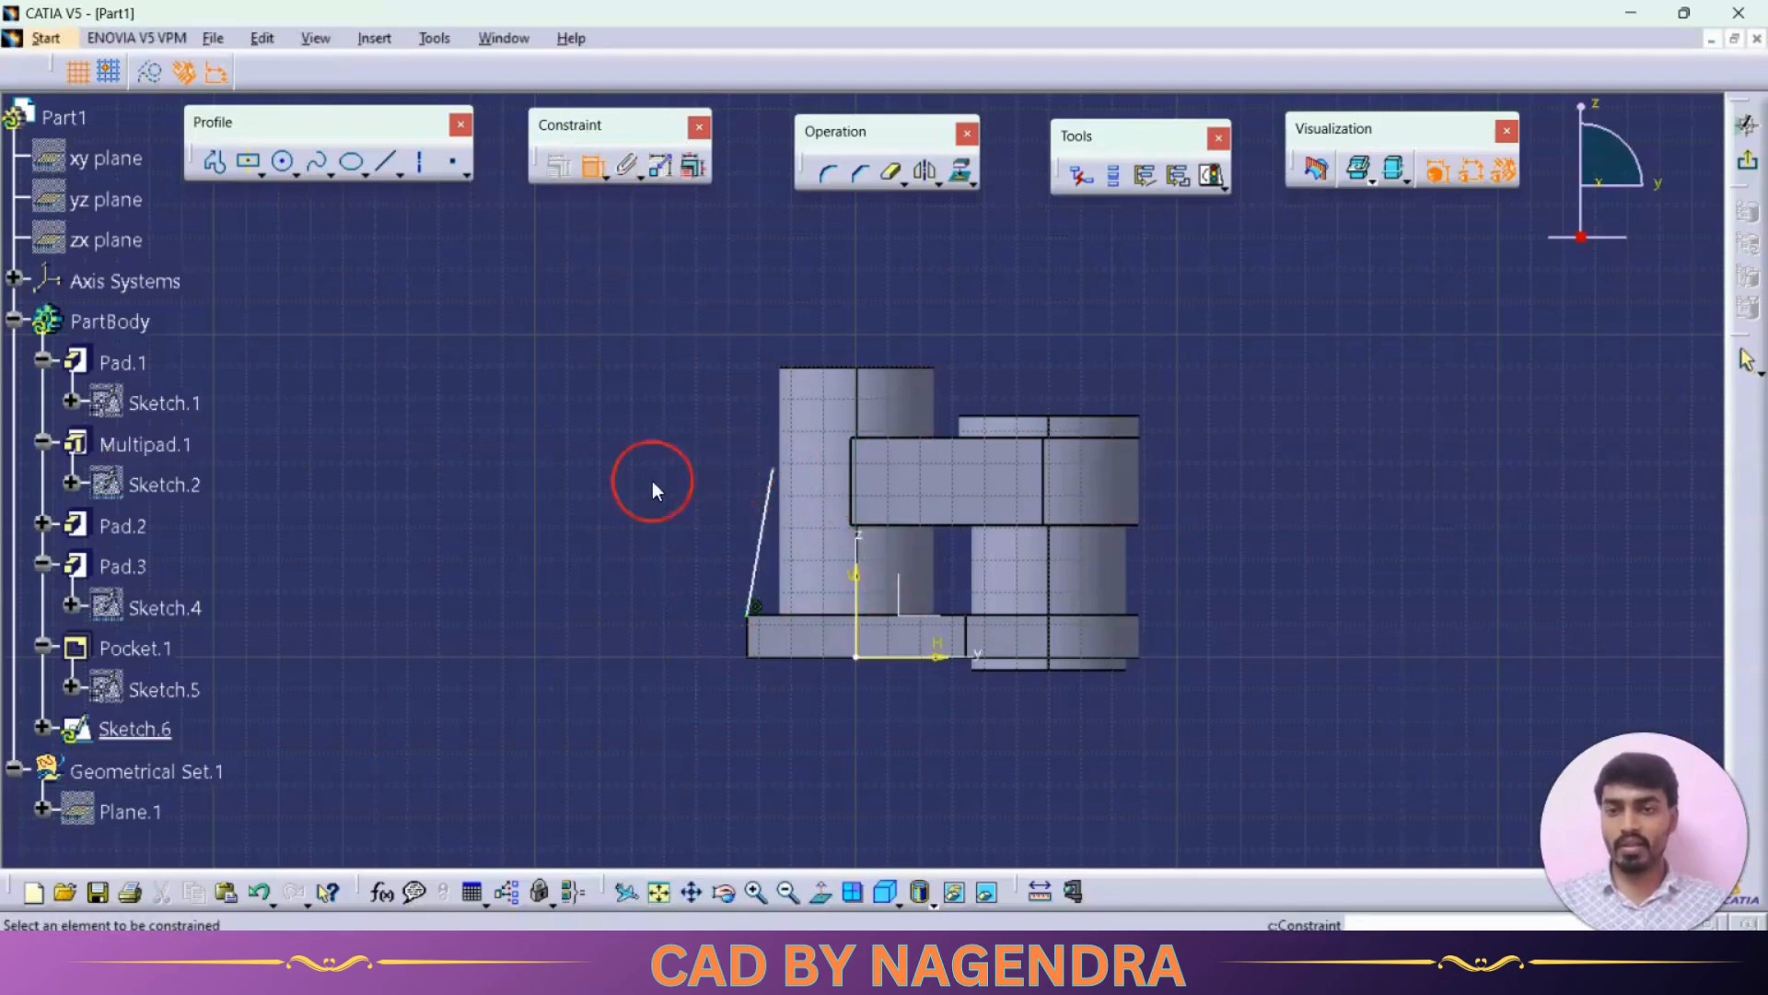
pyautogui.click(746, 638)
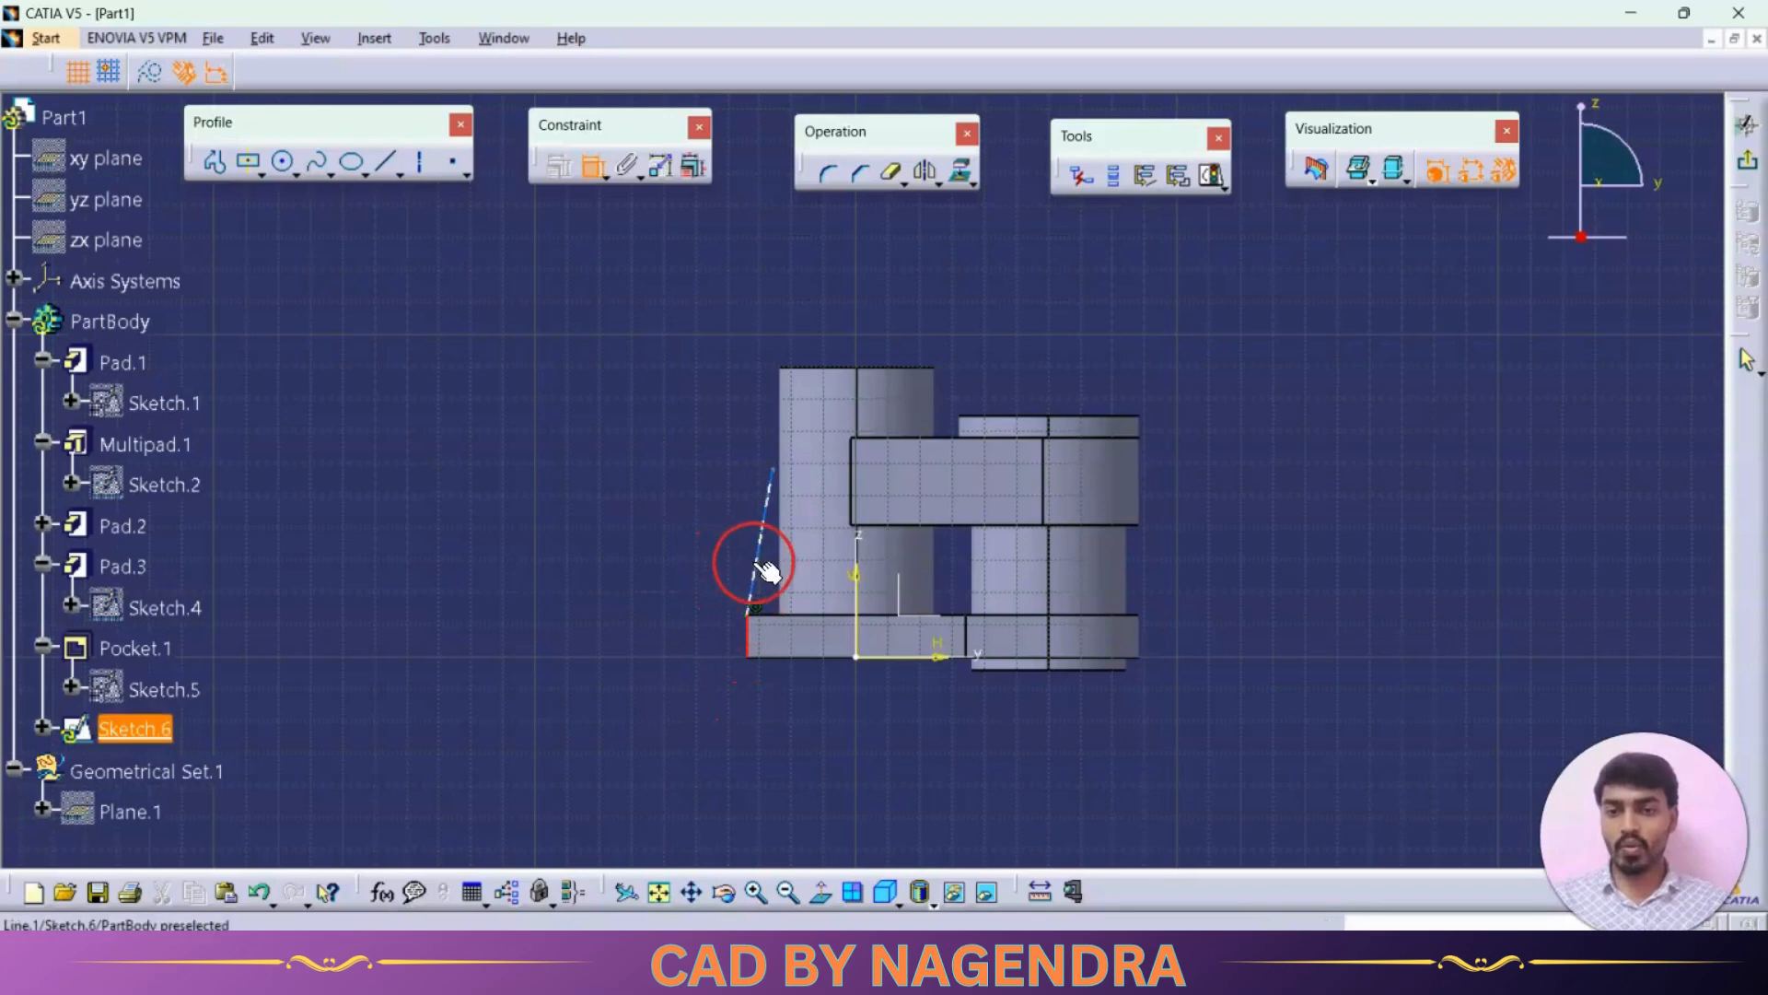
pyautogui.click(751, 475)
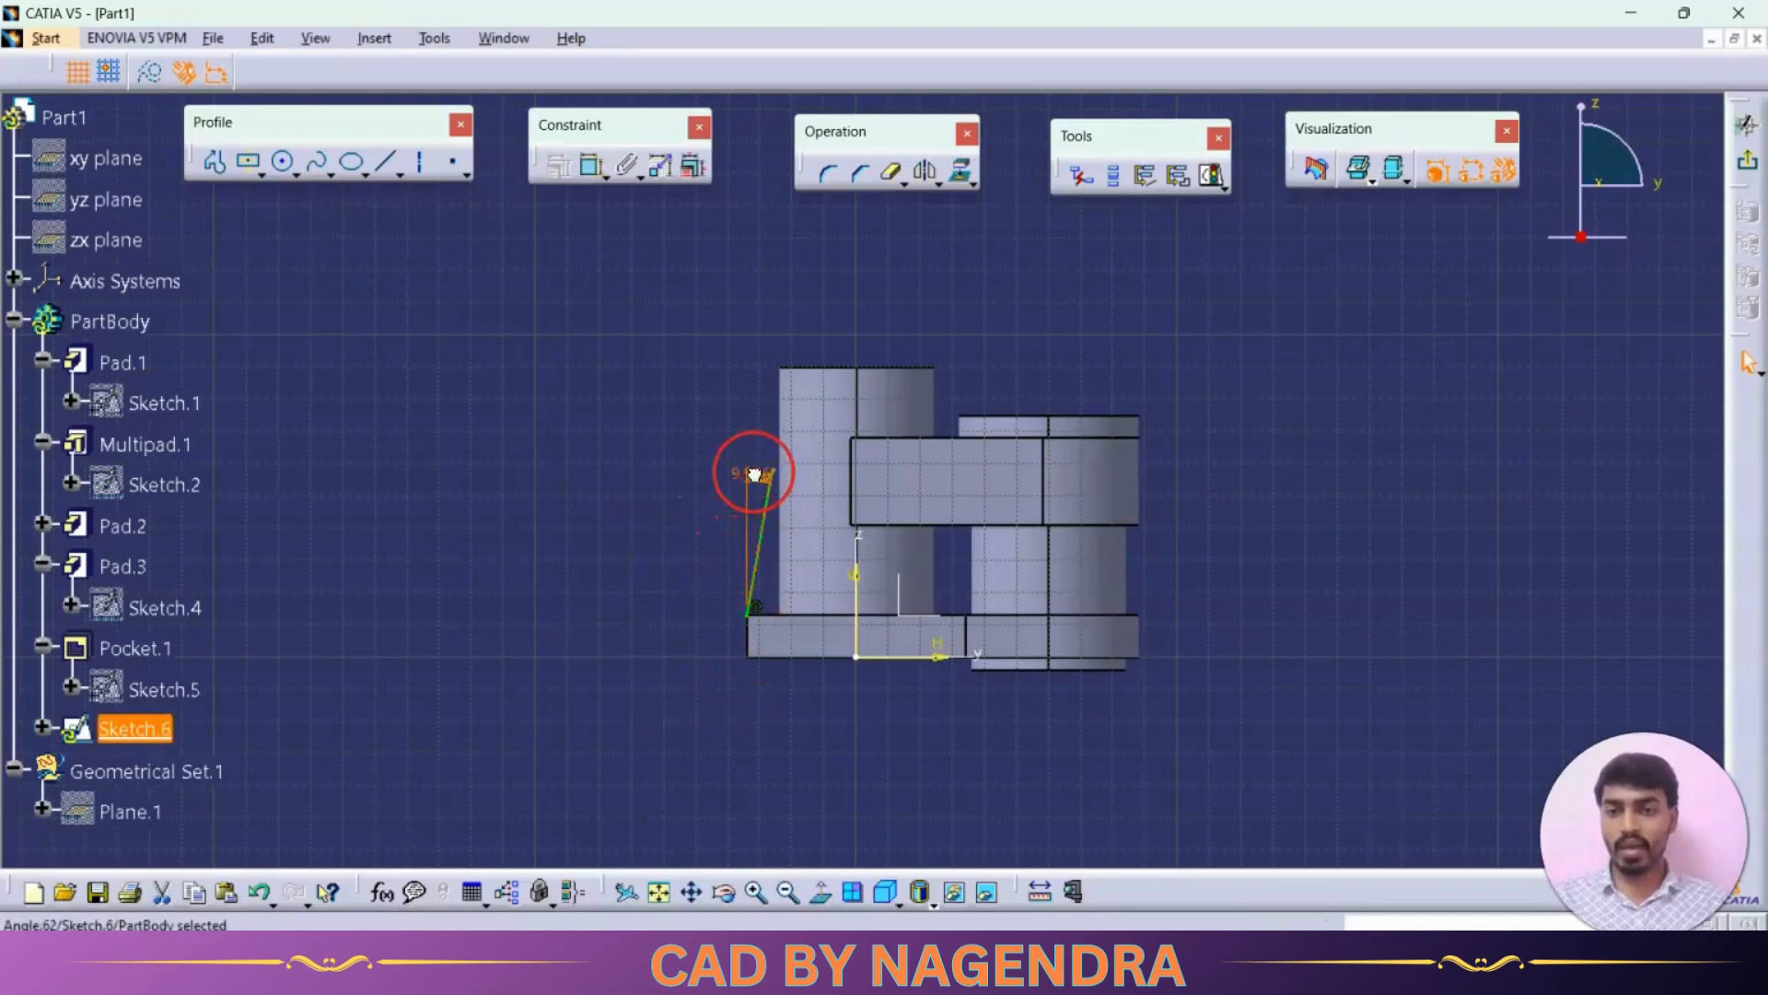
pyautogui.doubleClick(755, 479)
pyautogui.write('20')
pyautogui.press('Return')
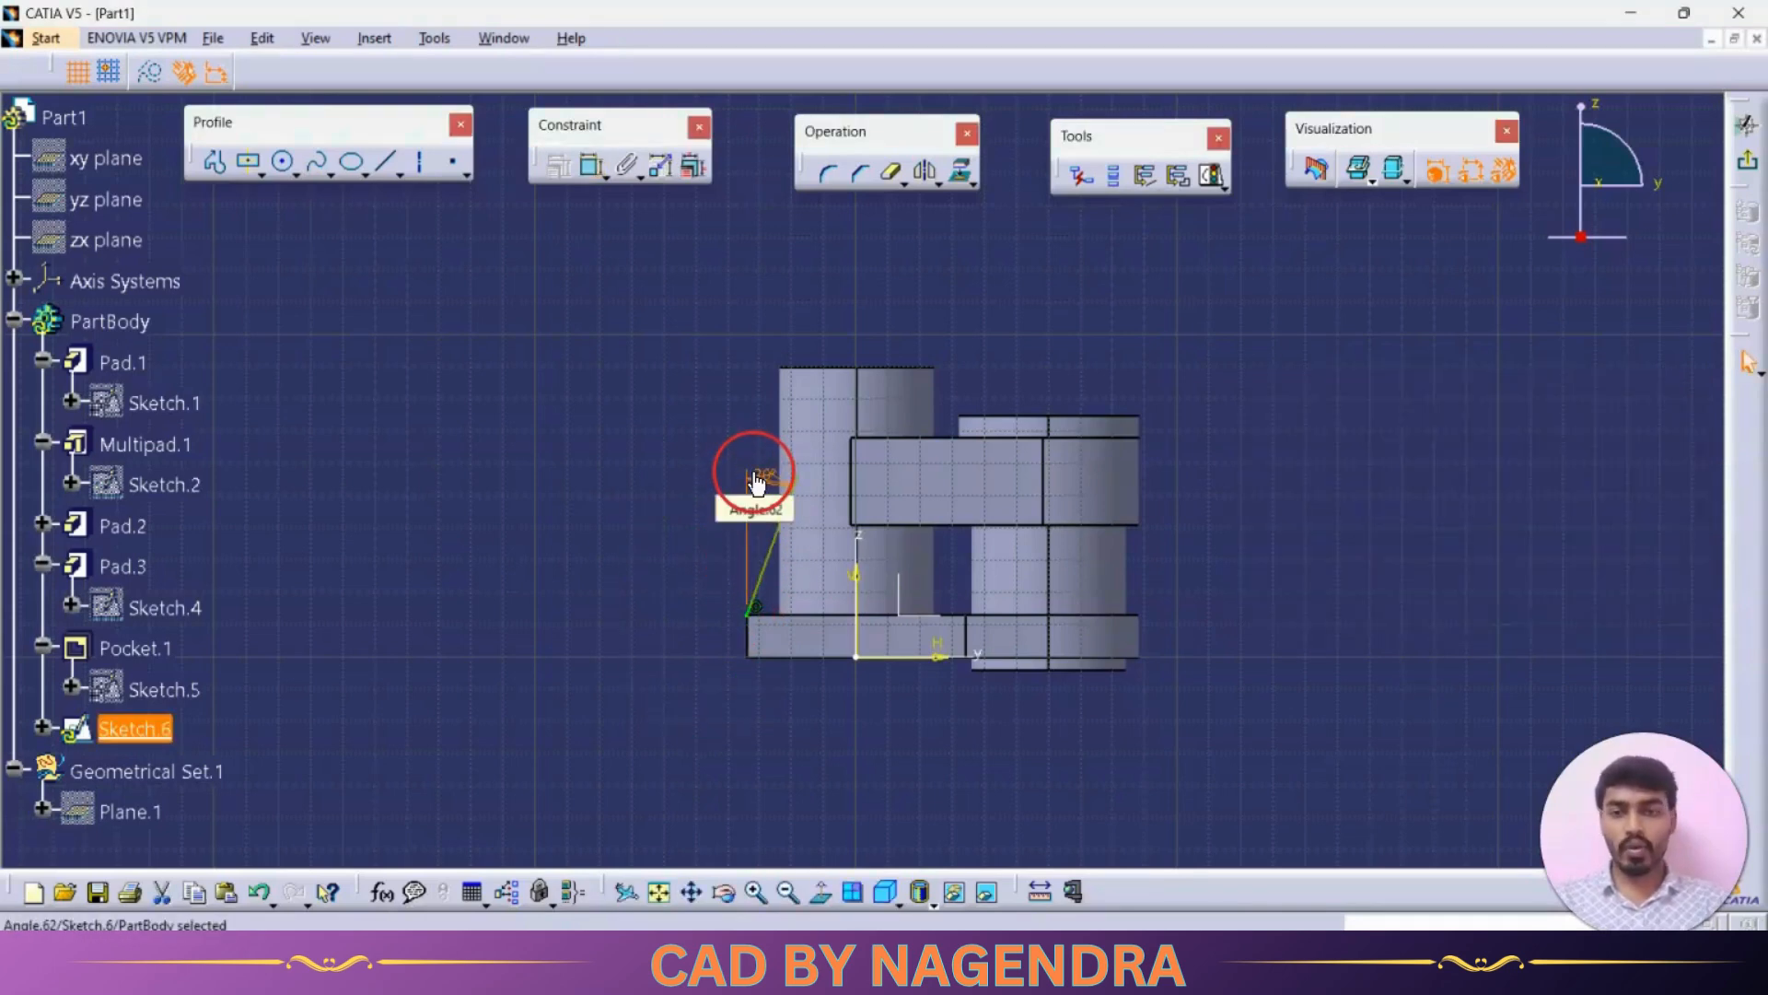
# Step: Check the 20° feature's dimensions on the reference drawing and return to the normal sketch view
pyautogui.click(646, 533)
pyautogui.hotkey('alt', 'Tab')
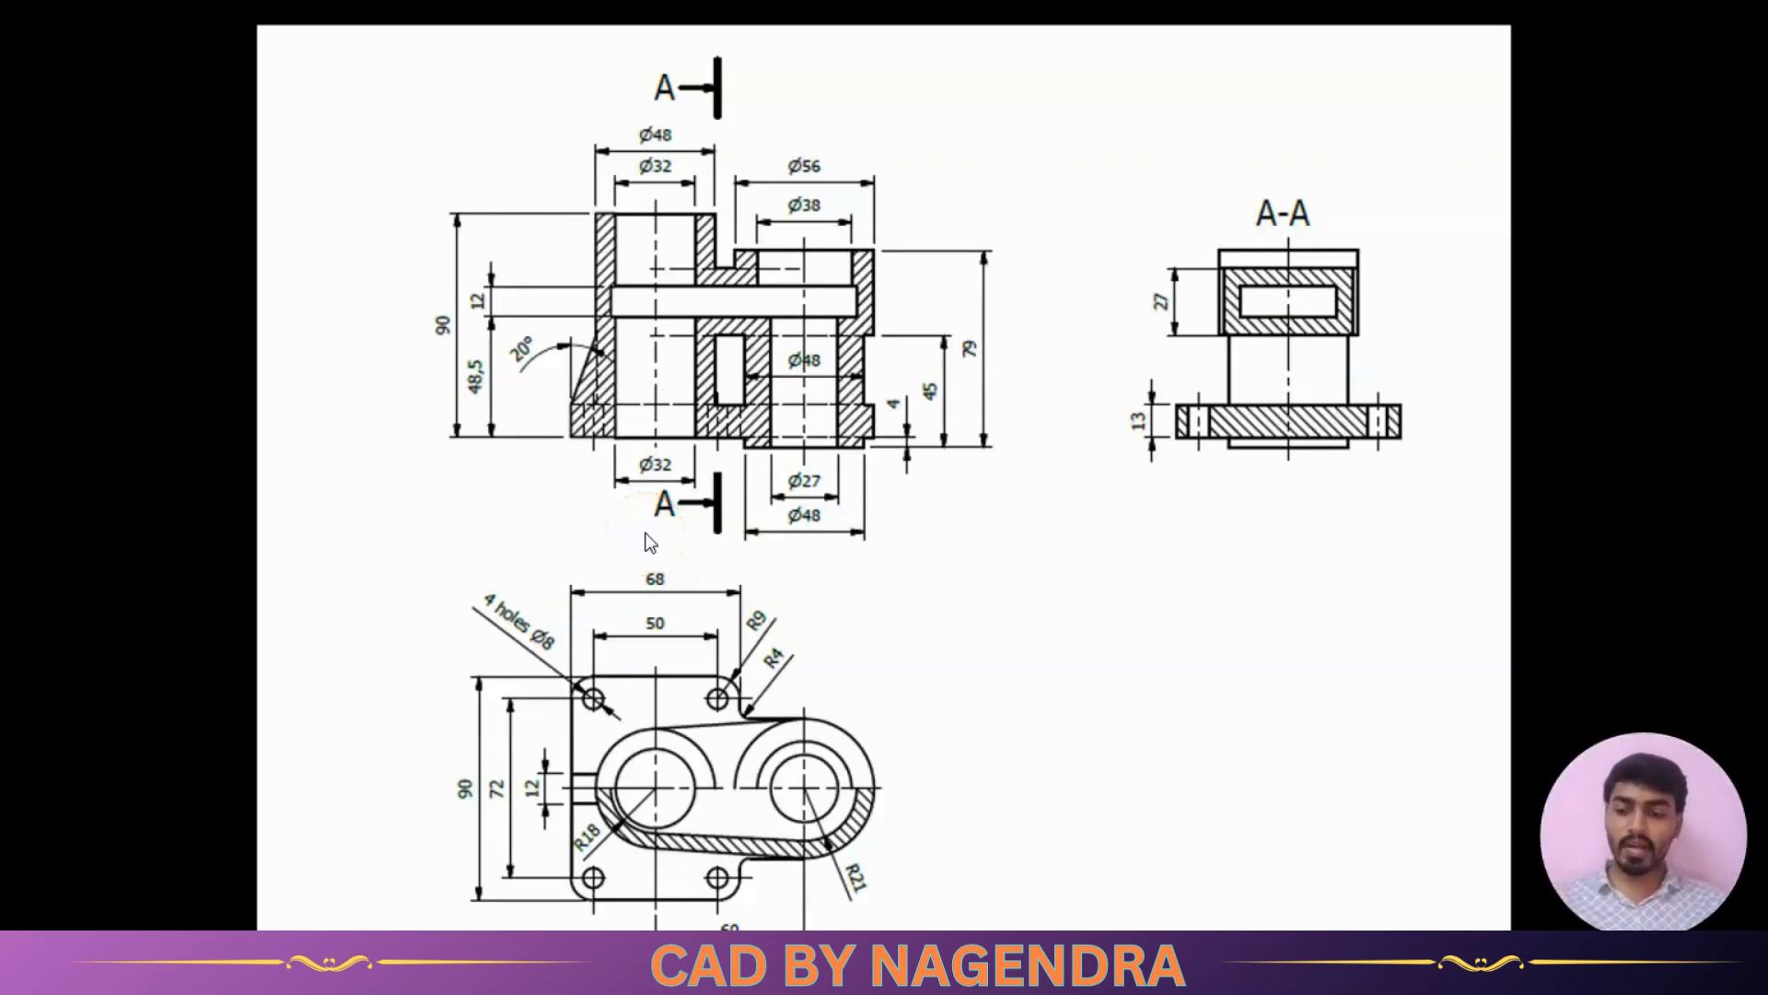
pyautogui.hotkey('alt', 'Tab')
pyautogui.moveTo(765, 387)
pyautogui.mouseDown(button='middle')
pyautogui.moveTo(871, 531)
pyautogui.moveTo(979, 573)
pyautogui.moveTo(801, 525)
pyautogui.mouseUp(button='middle')
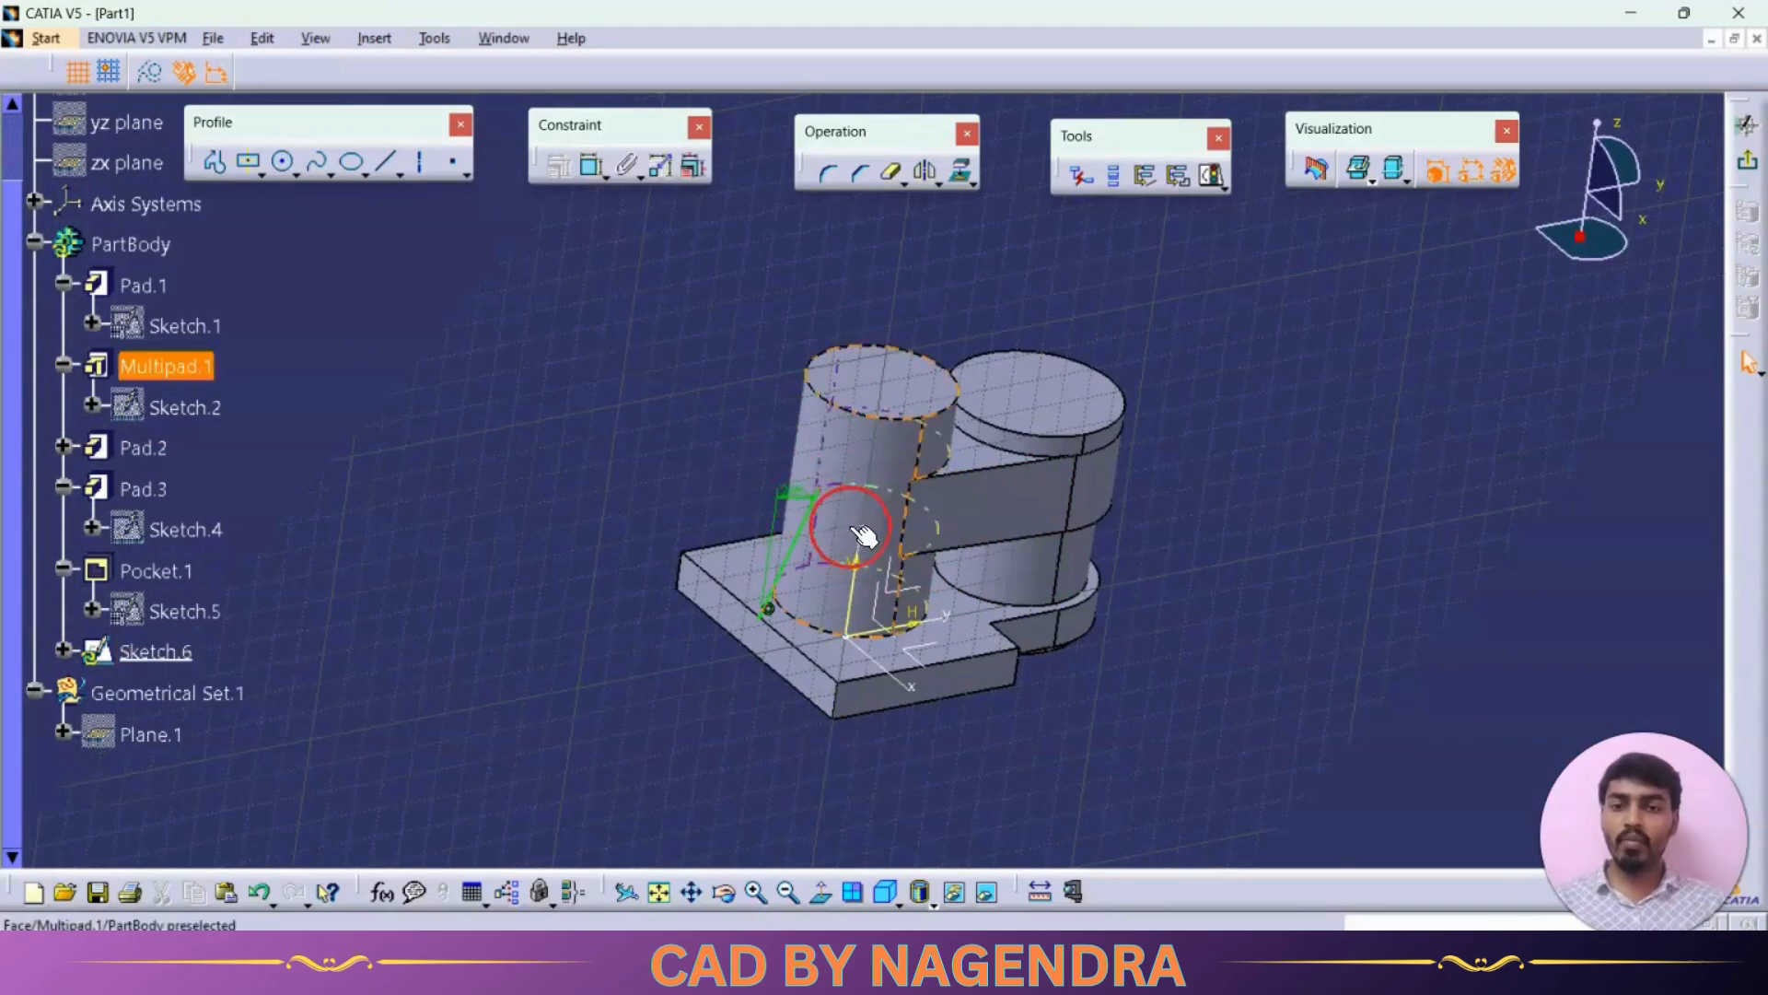
pyautogui.moveTo(763, 476); pyautogui.dragTo(769, 783, button='middle')
pyautogui.click(822, 896)
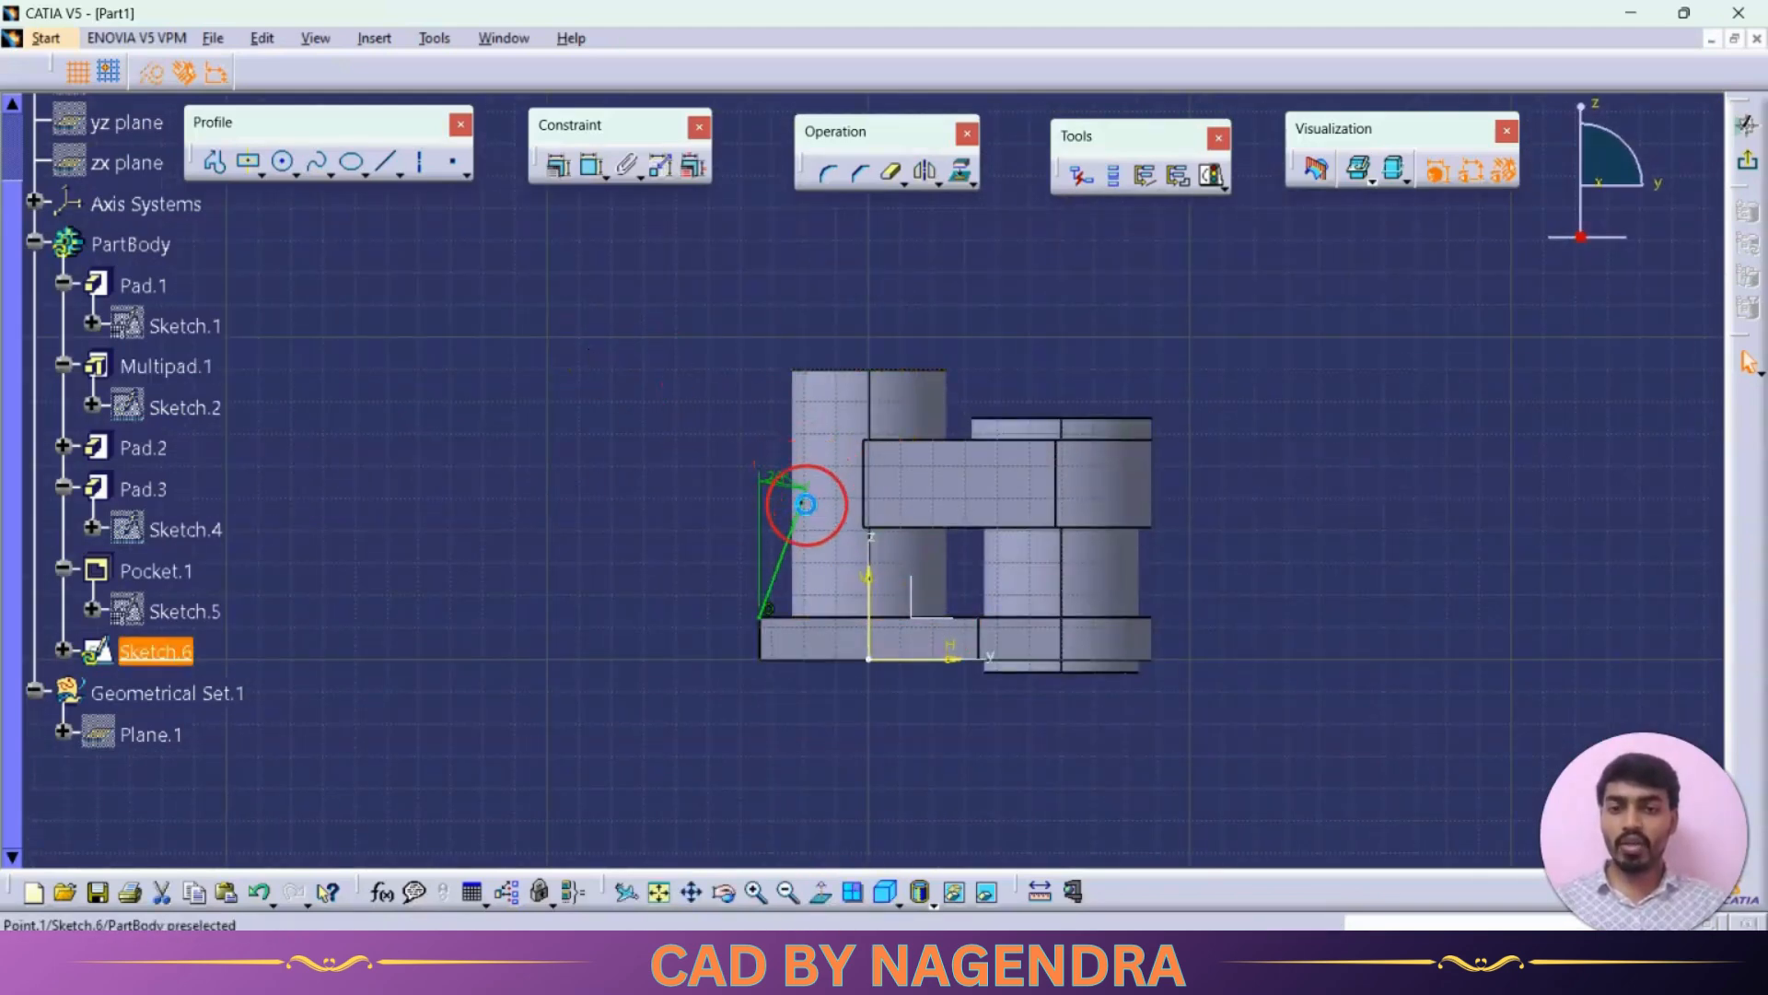
# Step: Dimension the inclined line's horizontal offset from the vertical axis as 24 mm
pyautogui.click(587, 168)
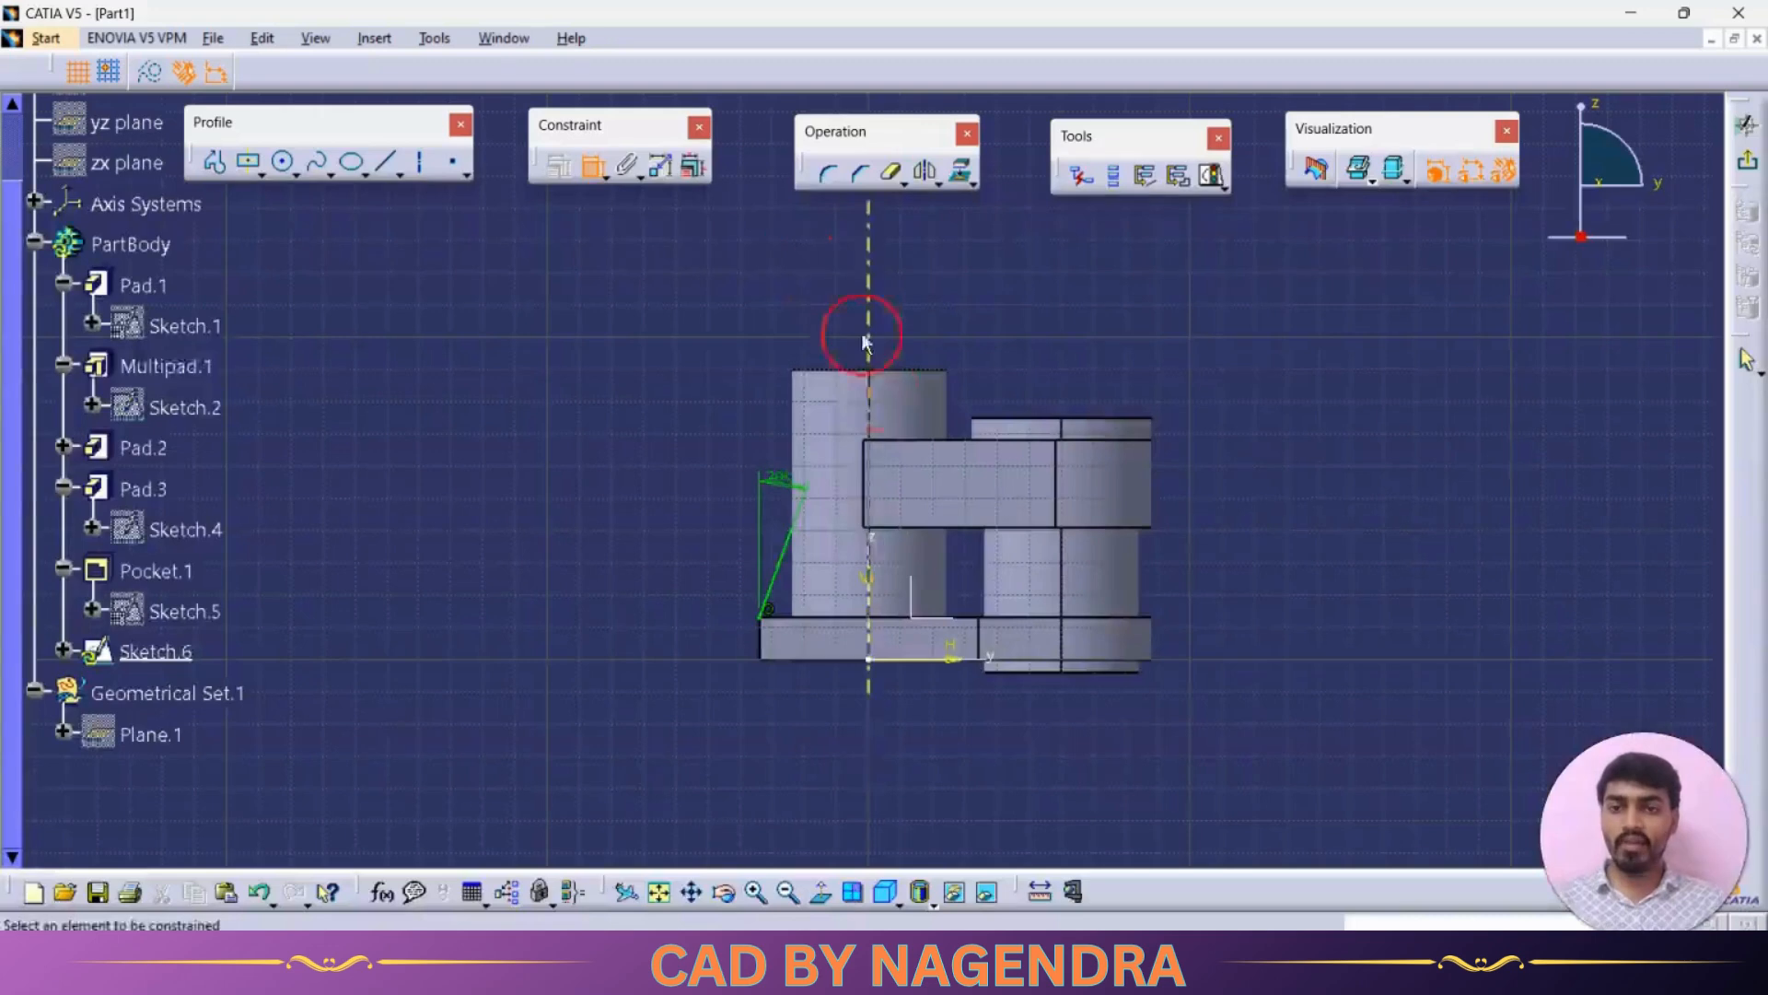
pyautogui.click(868, 553)
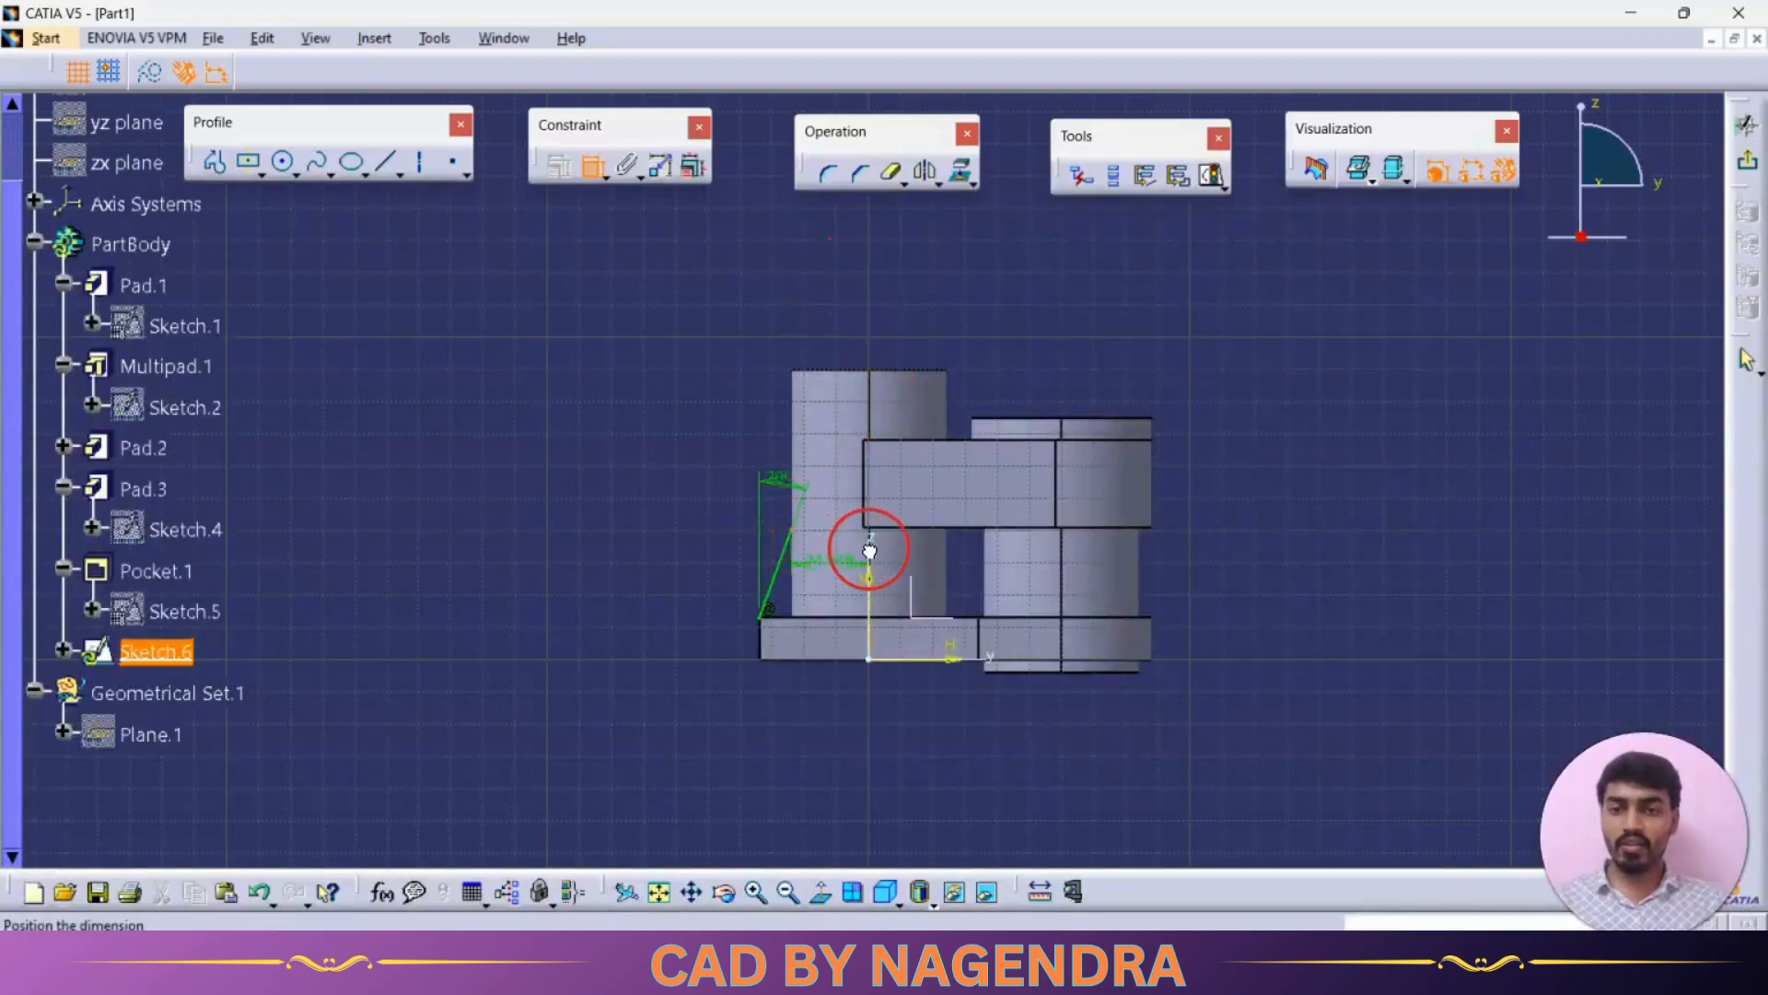
pyautogui.doubleClick(817, 781)
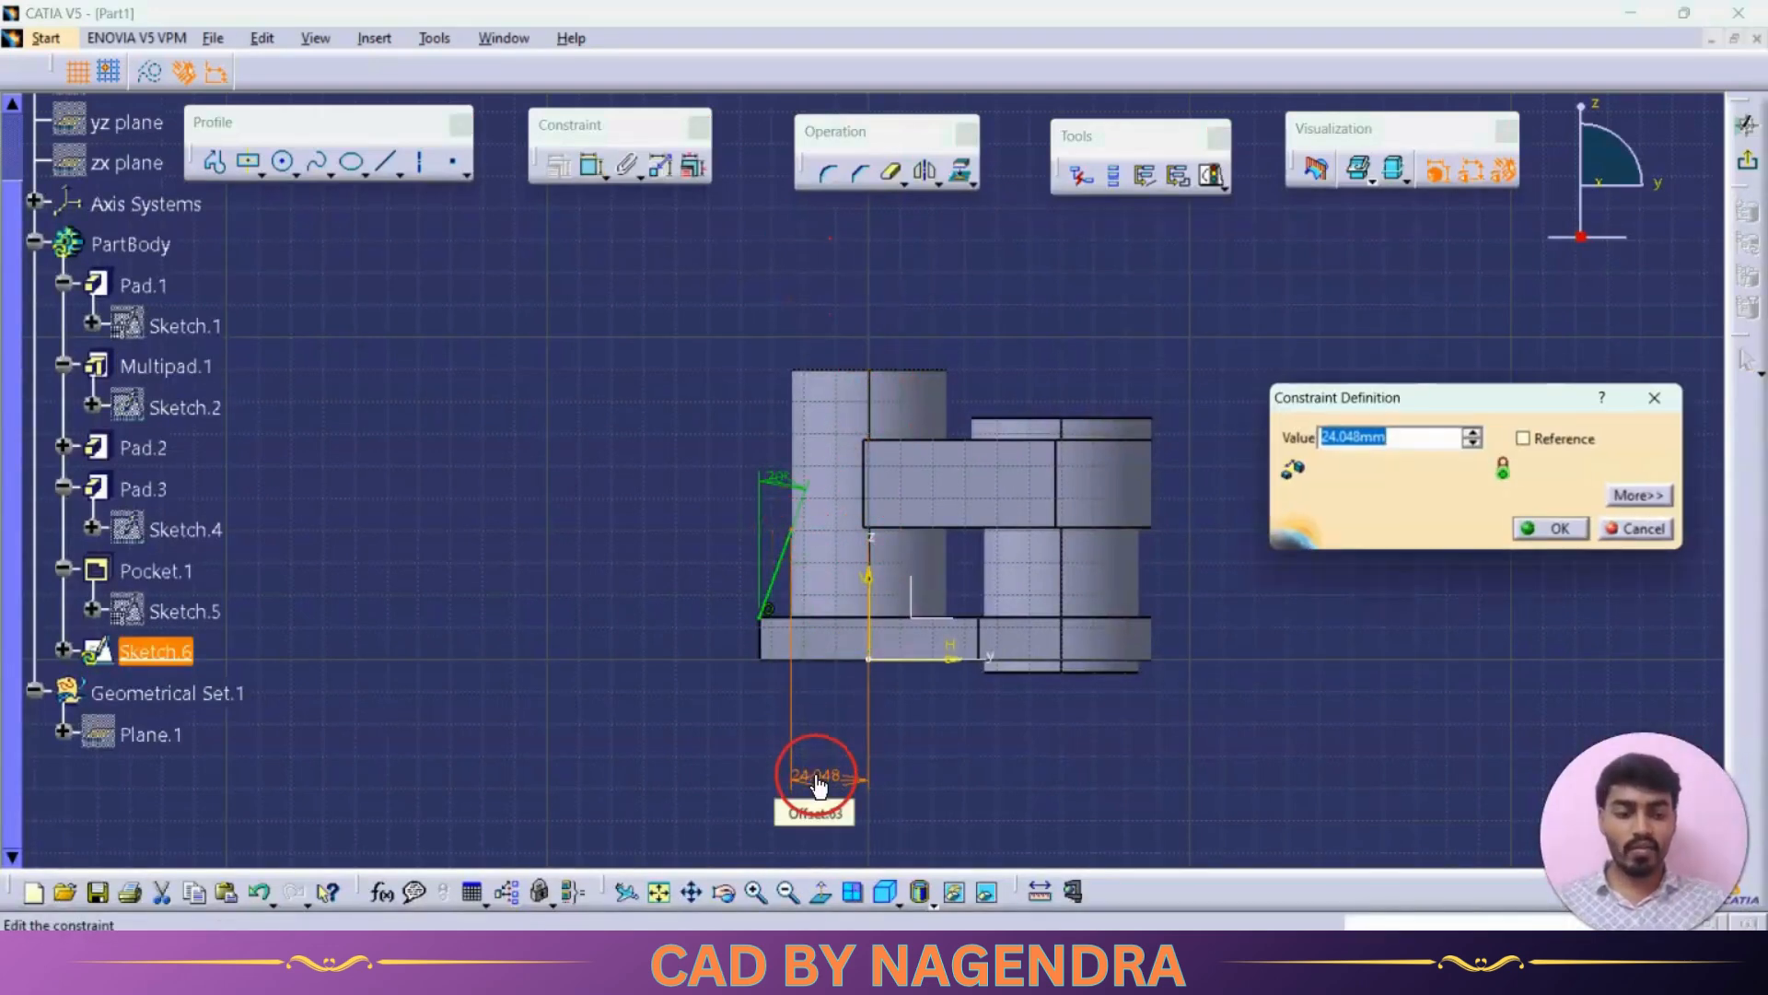
pyautogui.press('Return')
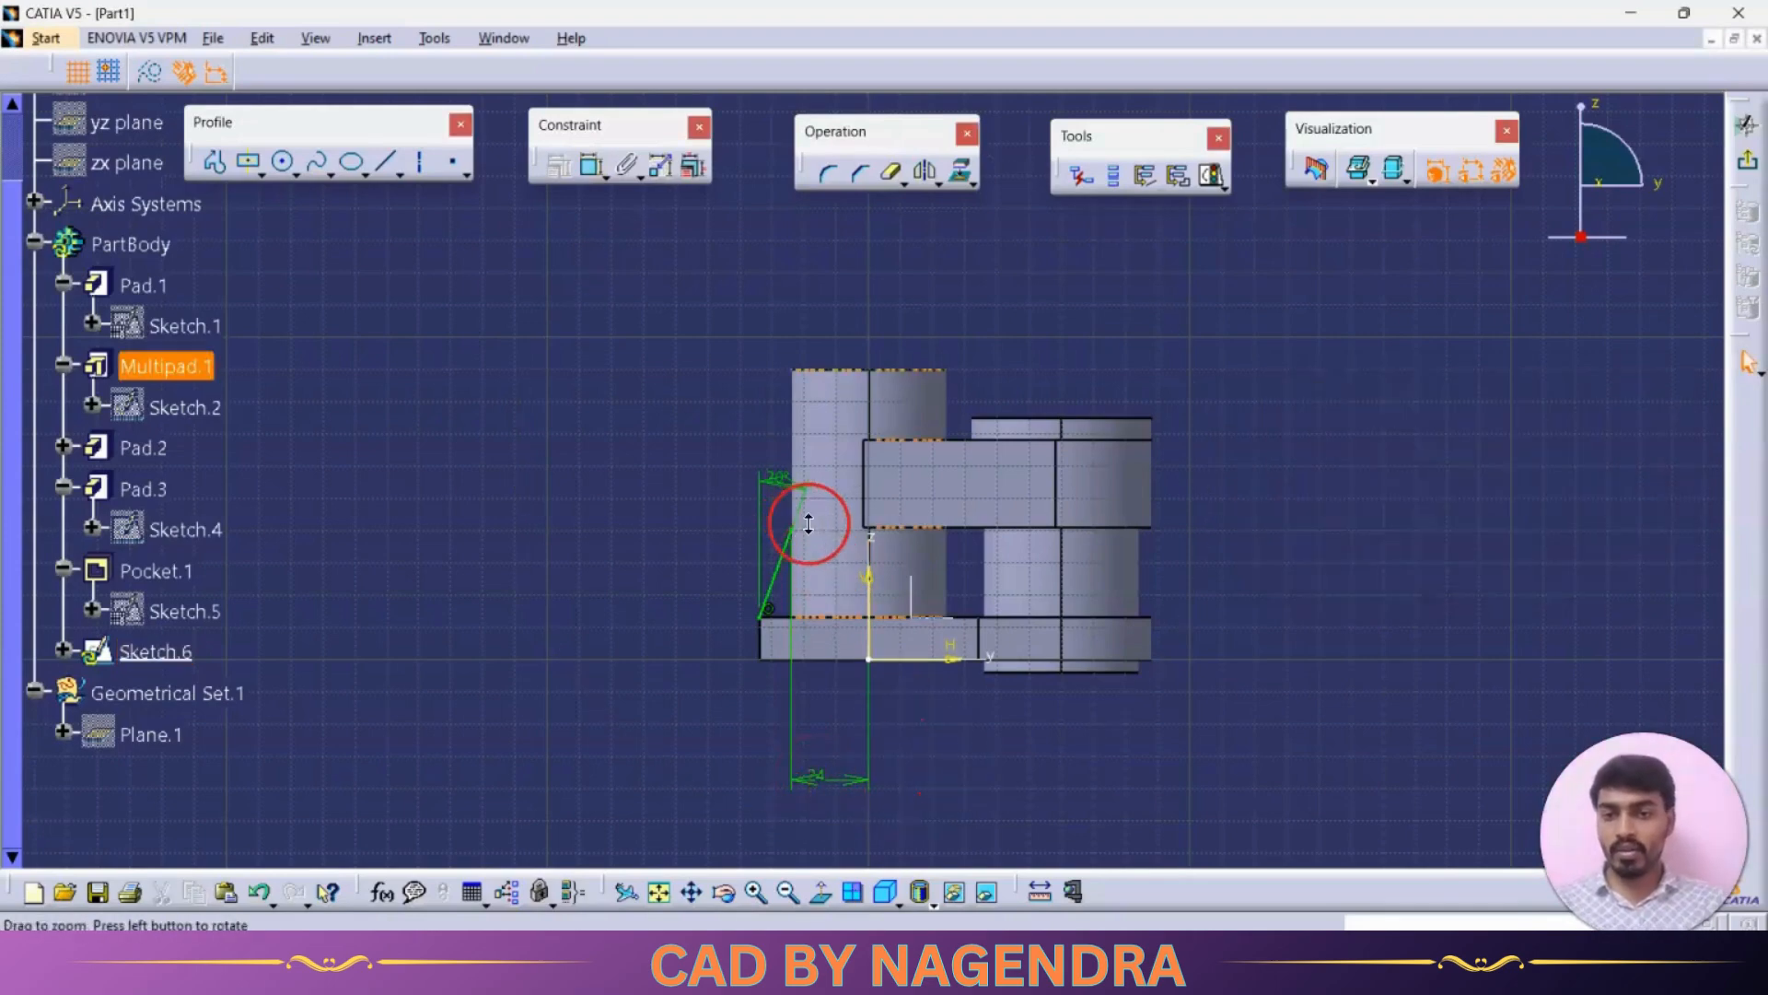
# Step: Draw a short horizontal line from the upper part of the inclined line toward the boss
pyautogui.moveTo(809, 523); pyautogui.dragTo(817, 442, button='middle')
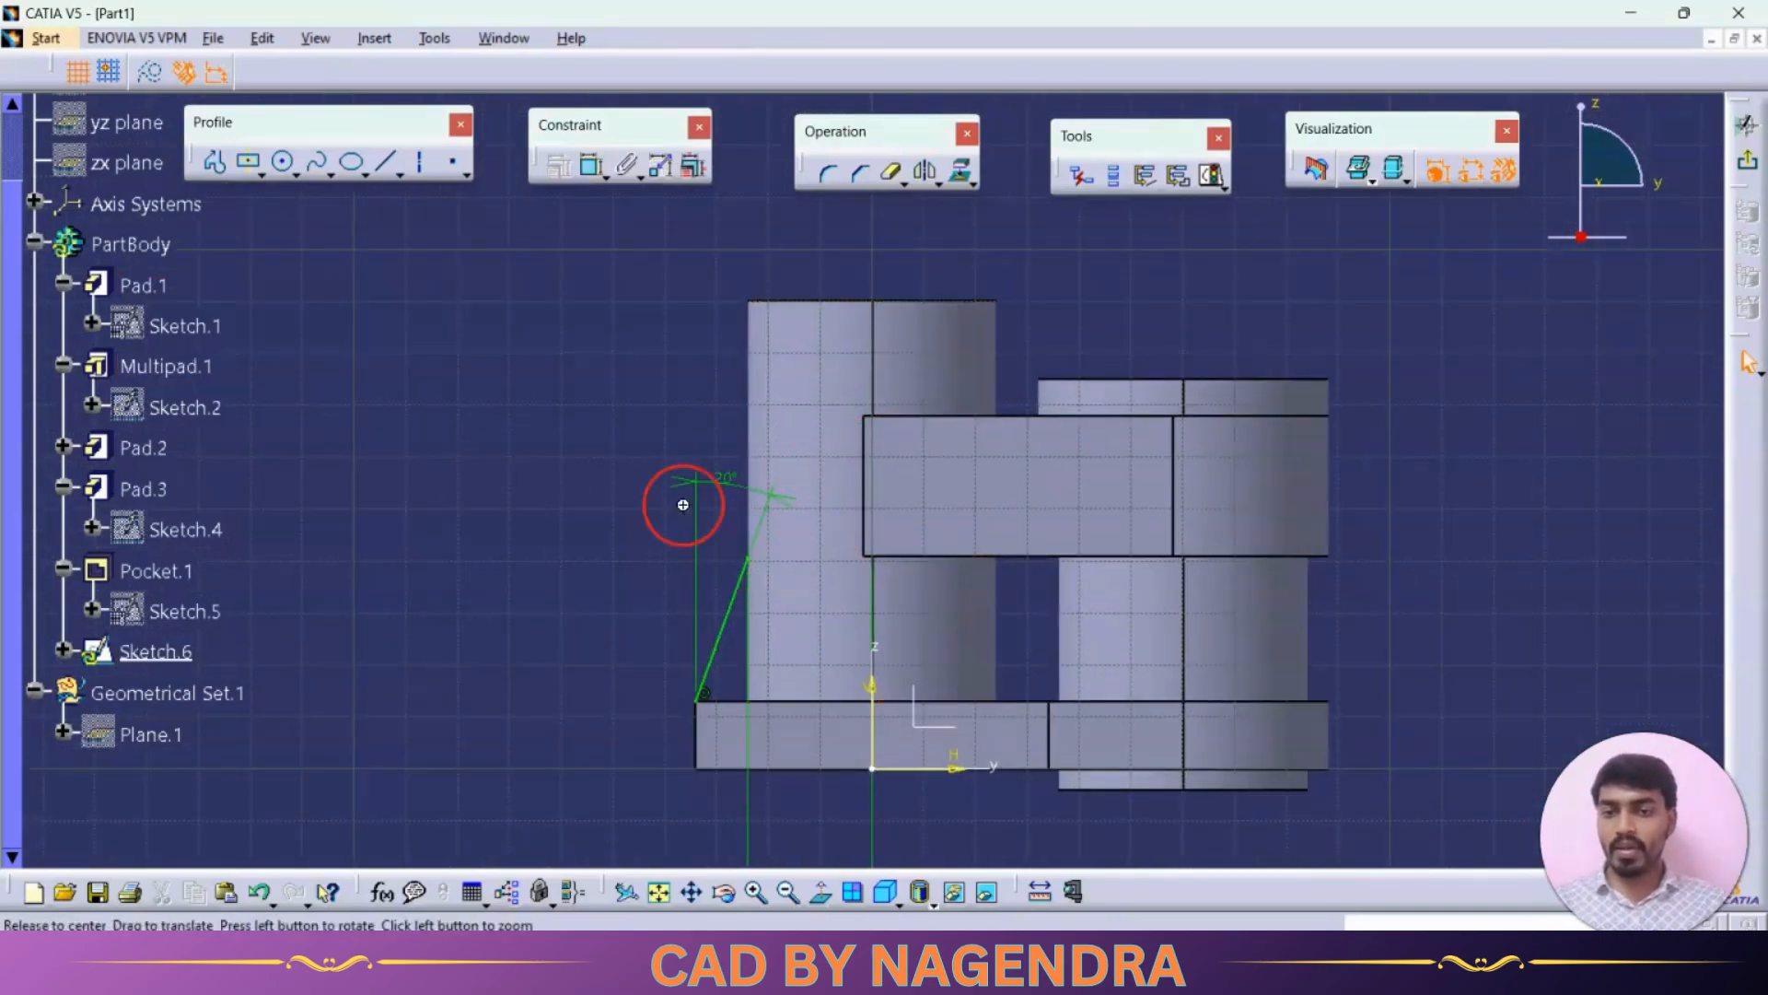
pyautogui.moveTo(682, 505); pyautogui.dragTo(951, 679, button='middle')
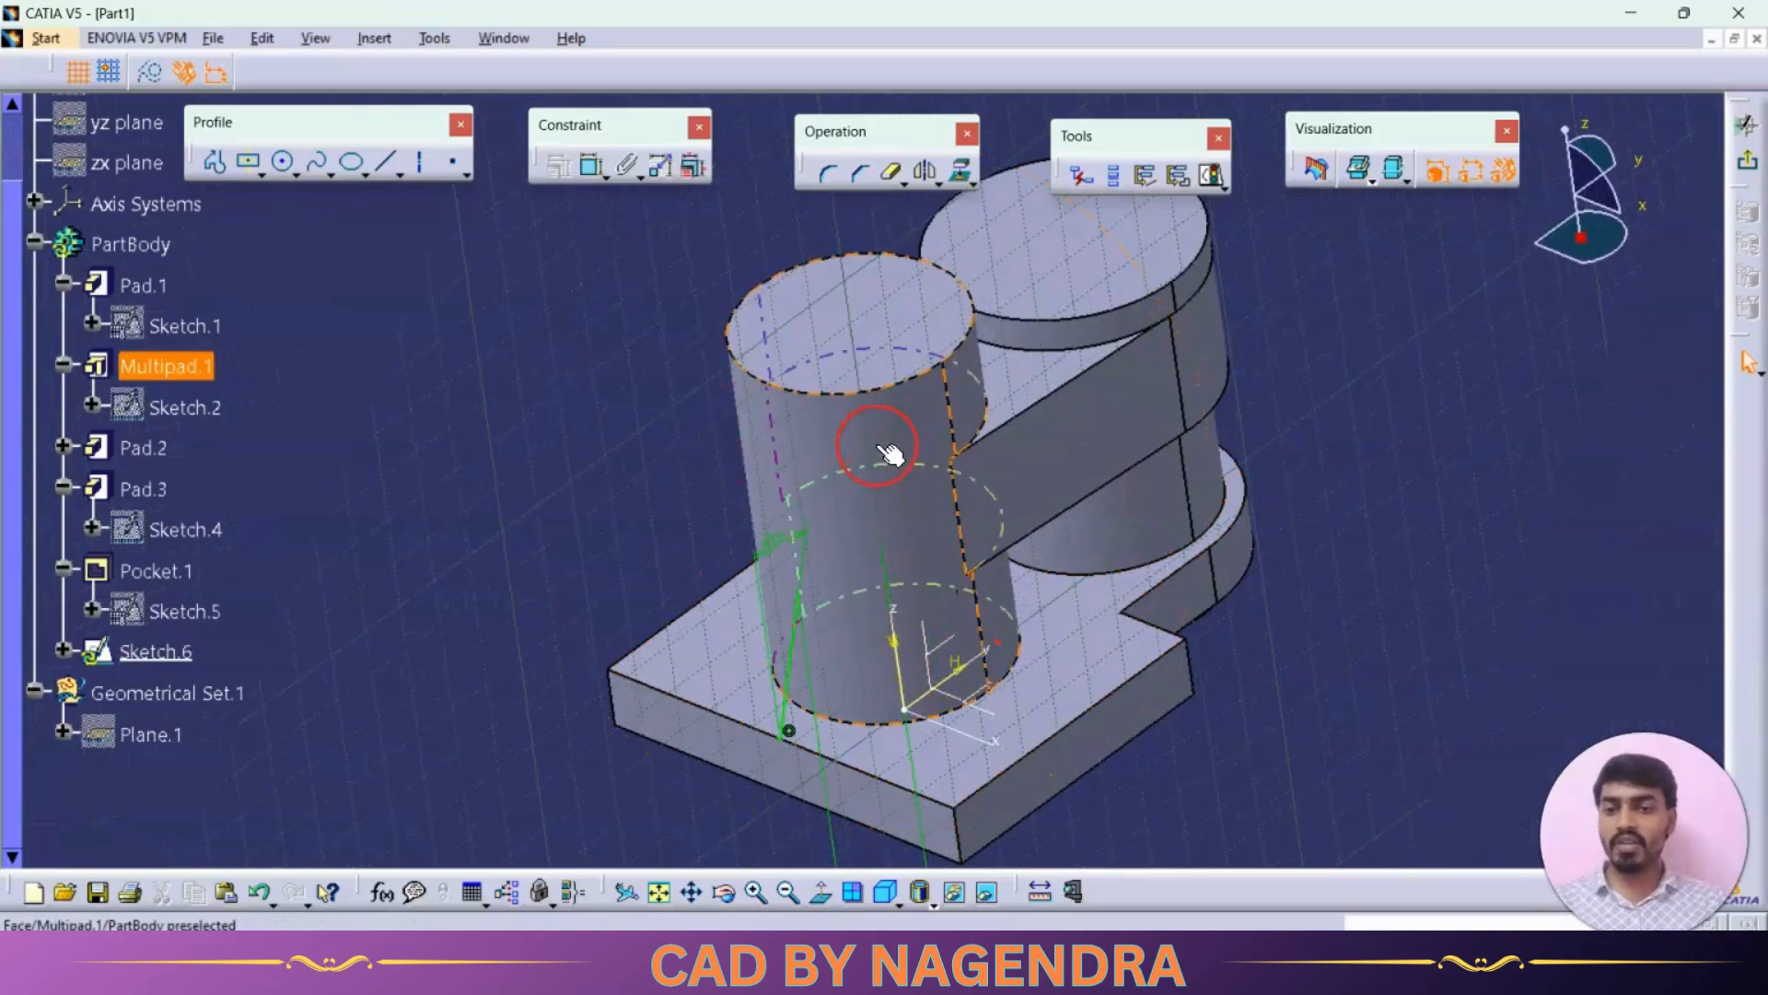
pyautogui.click(838, 891)
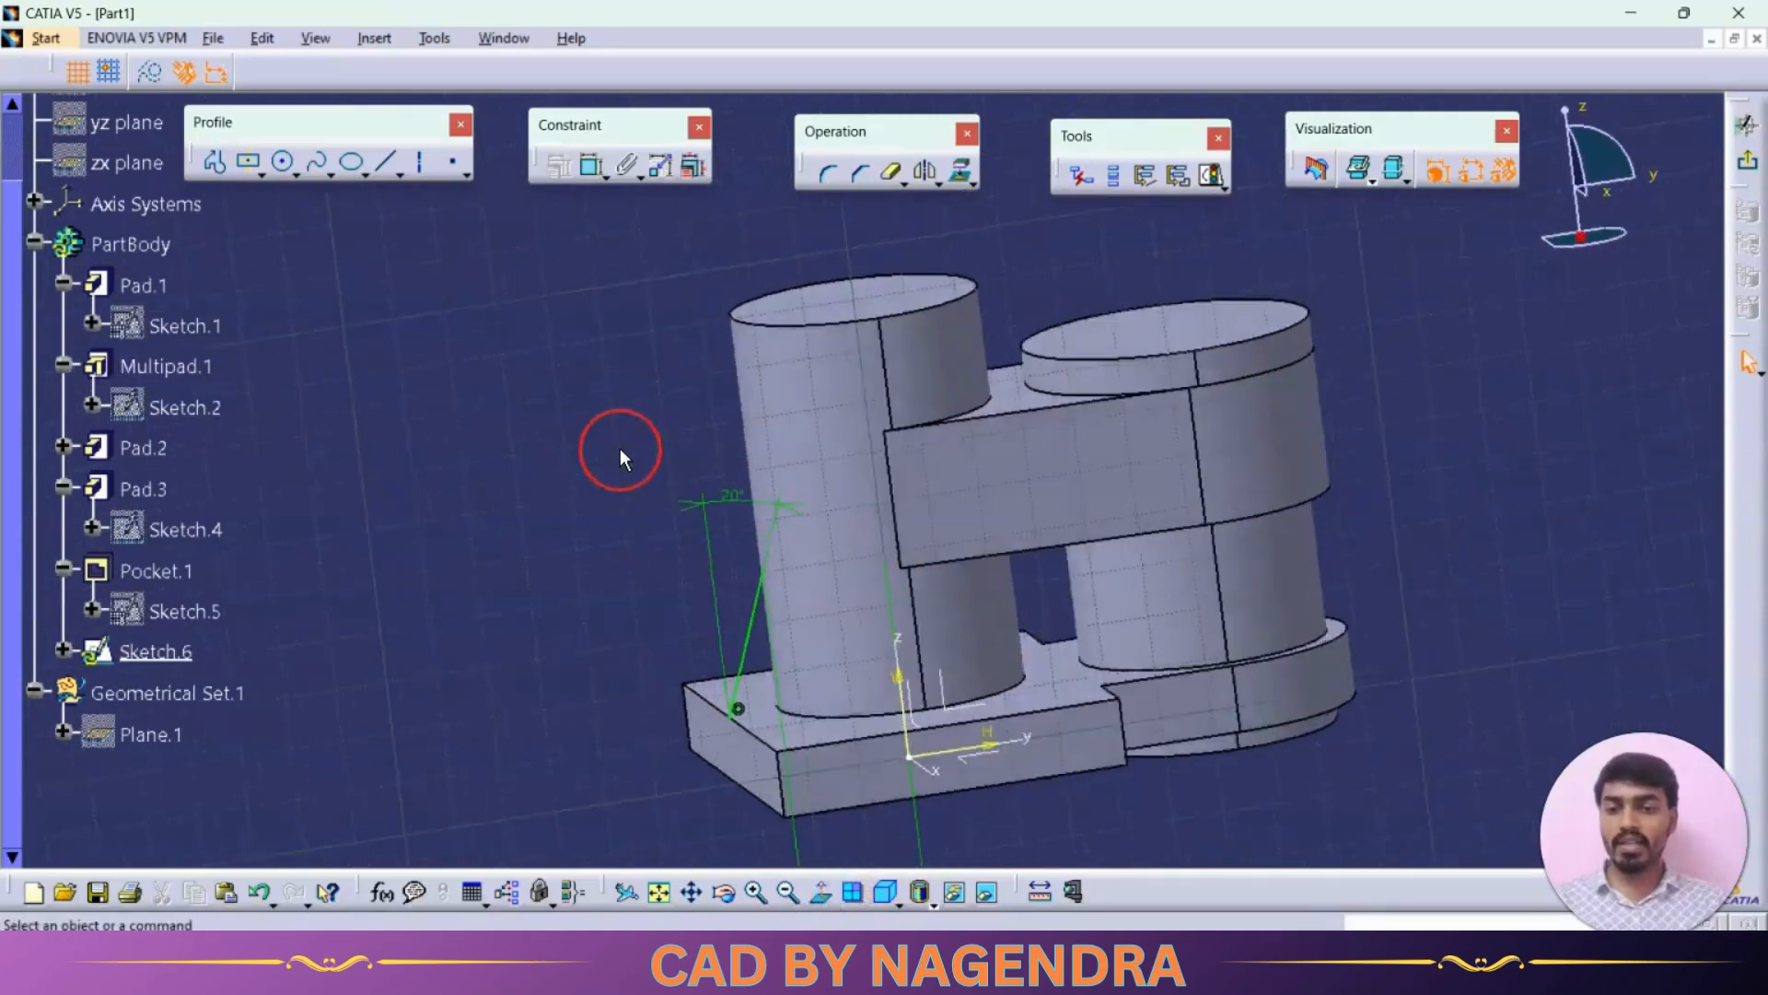
pyautogui.click(386, 163)
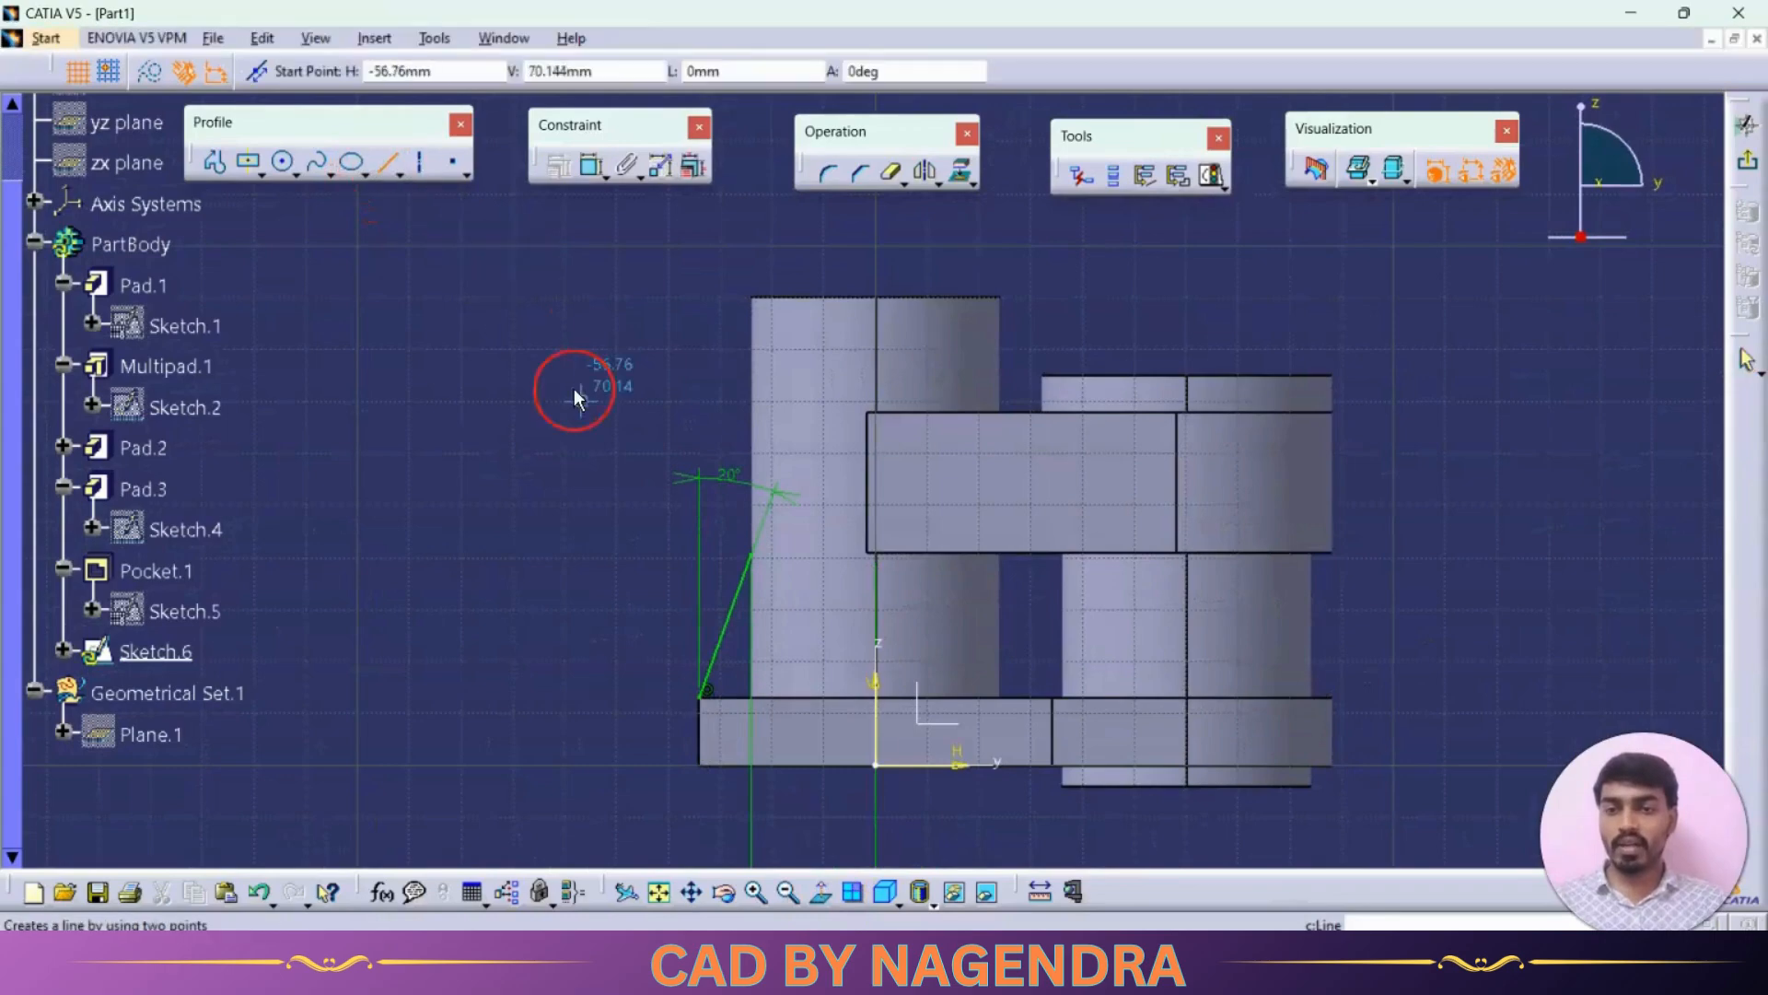
pyautogui.click(745, 555)
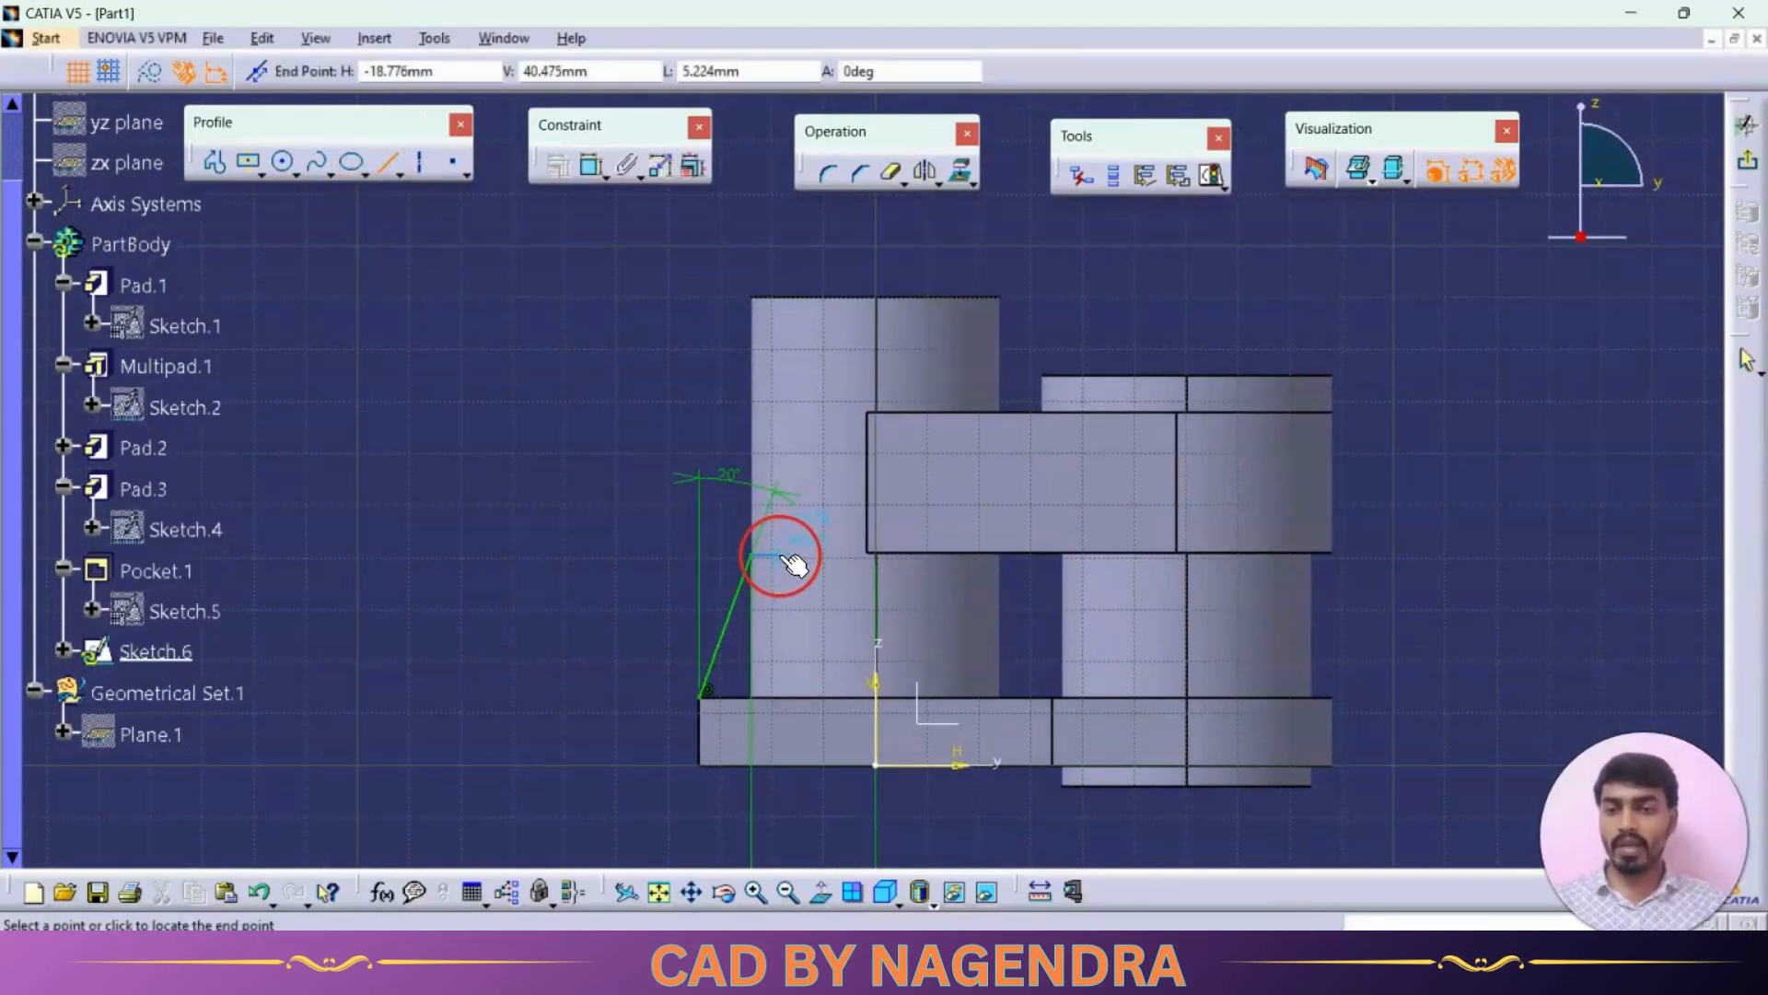
pyautogui.click(776, 553)
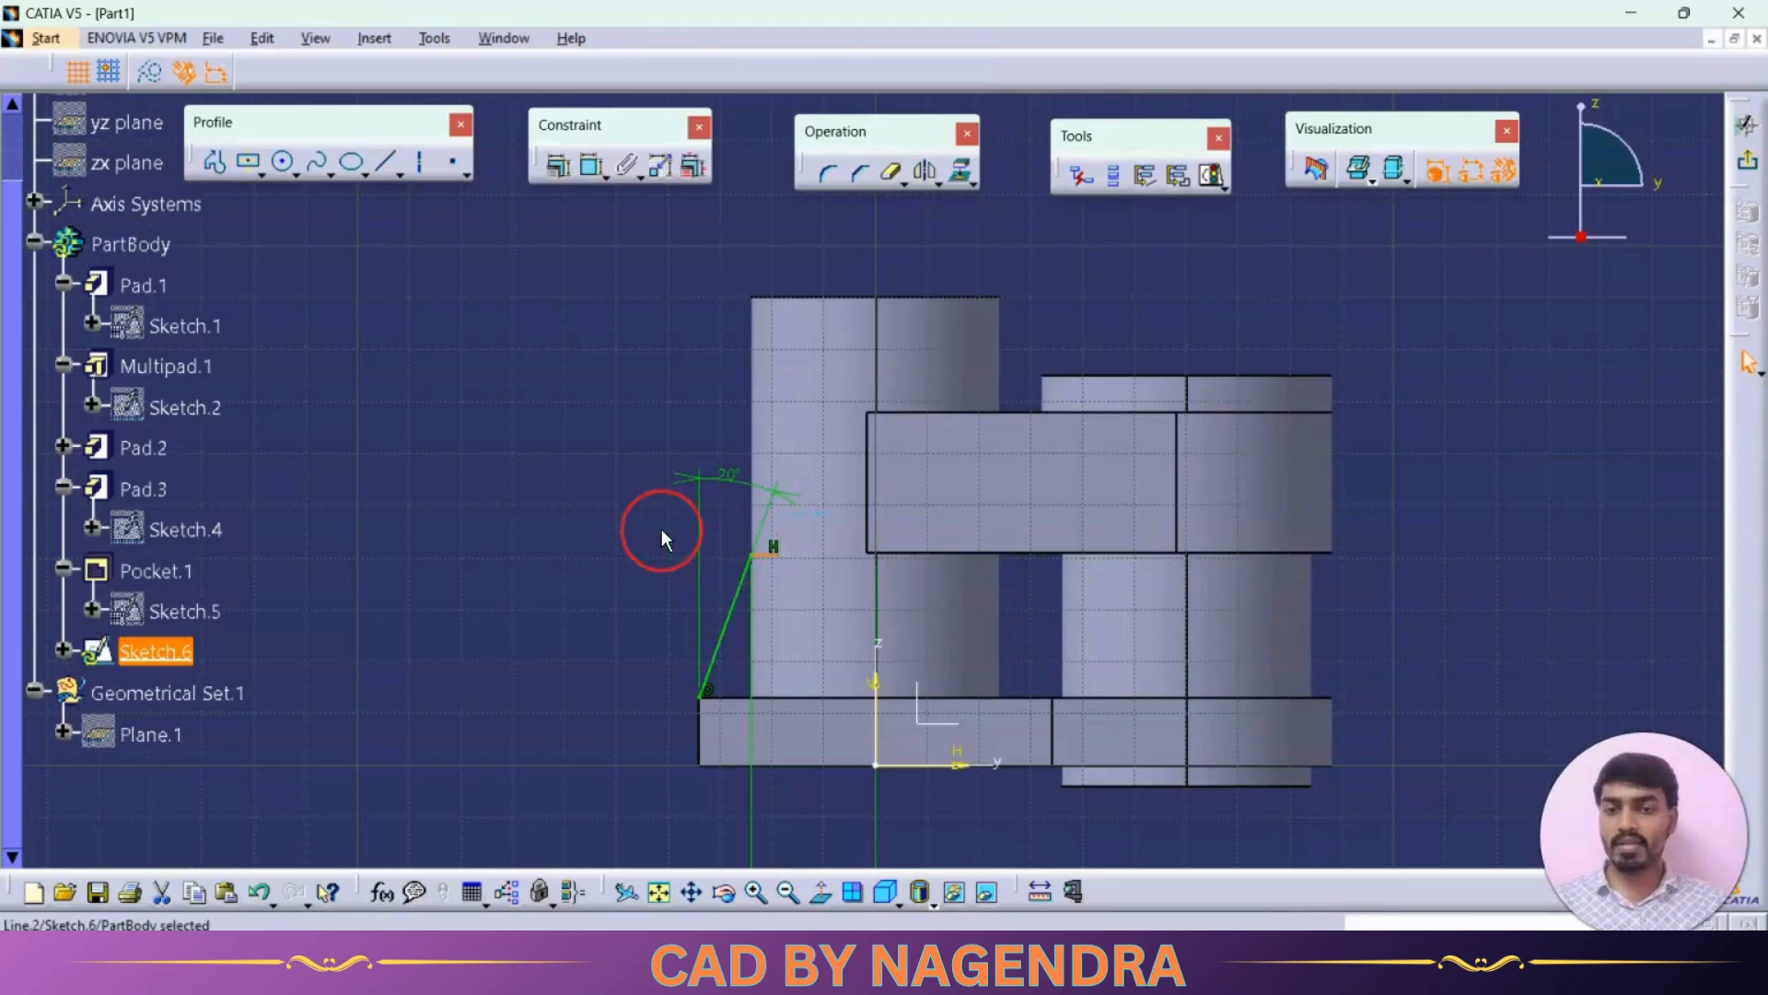
# Step: Set the short horizontal line's length to 5 mm
pyautogui.click(593, 167)
pyautogui.click(774, 557)
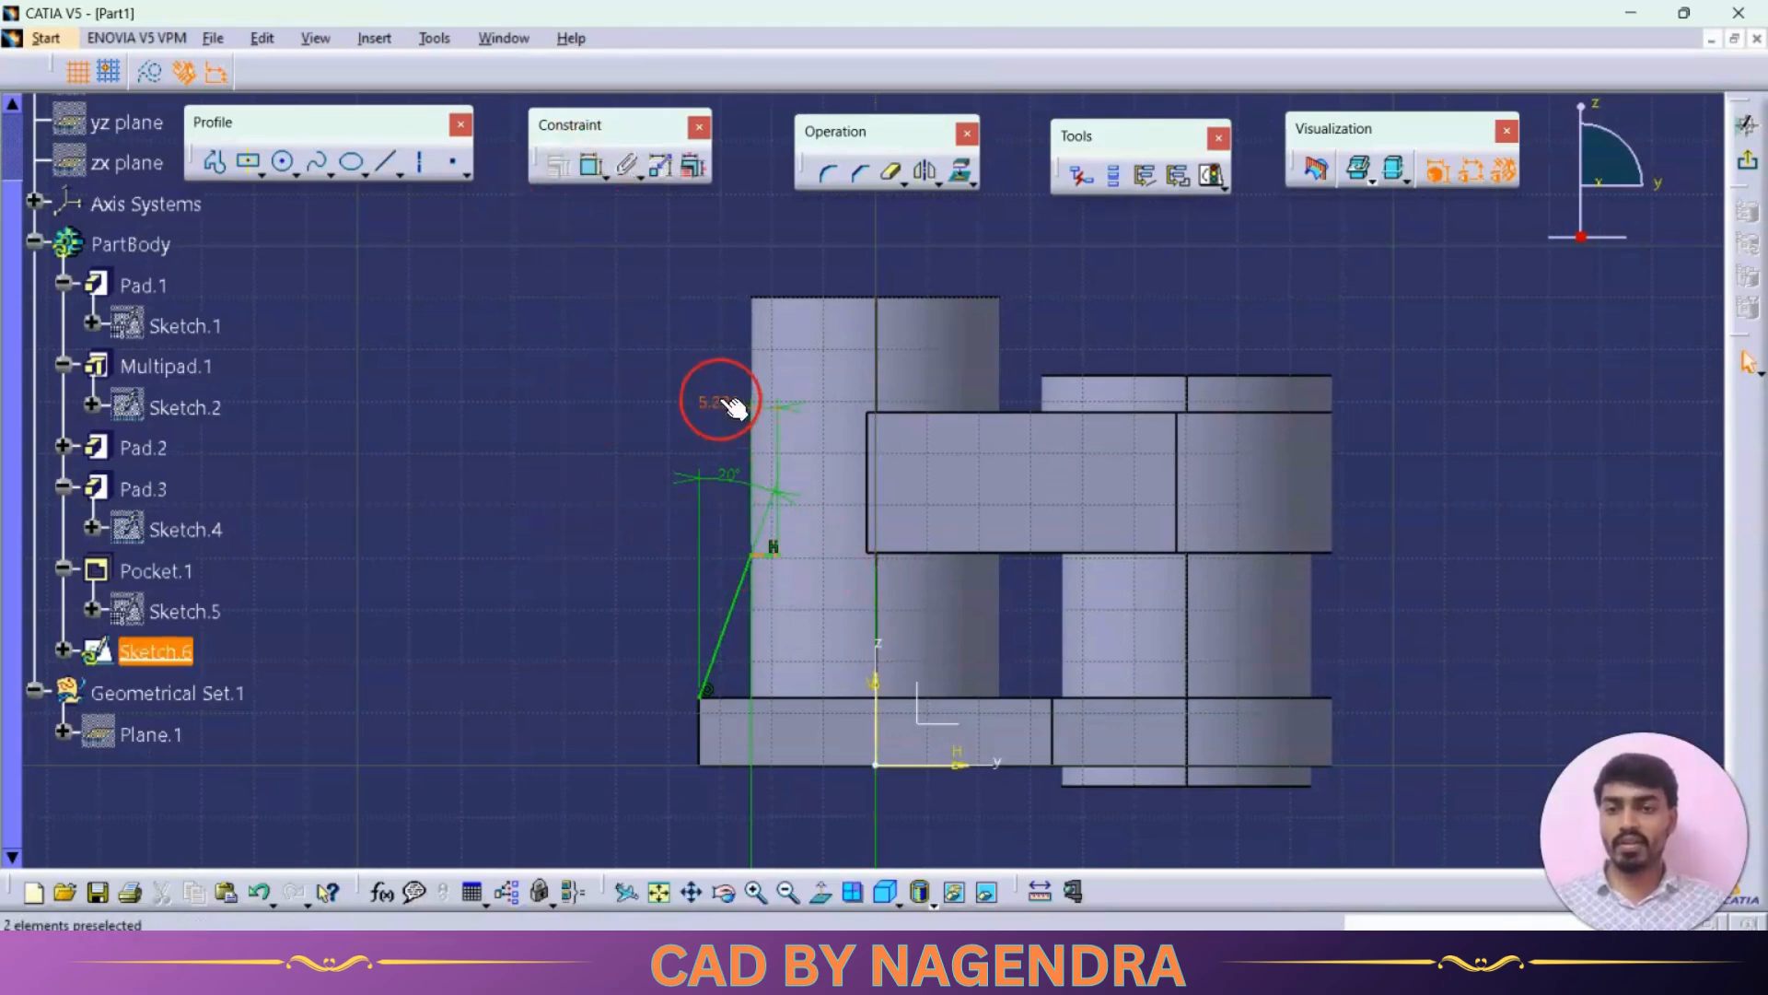
pyautogui.doubleClick(720, 405)
pyautogui.write('5.224mm')
pyautogui.press('Return')
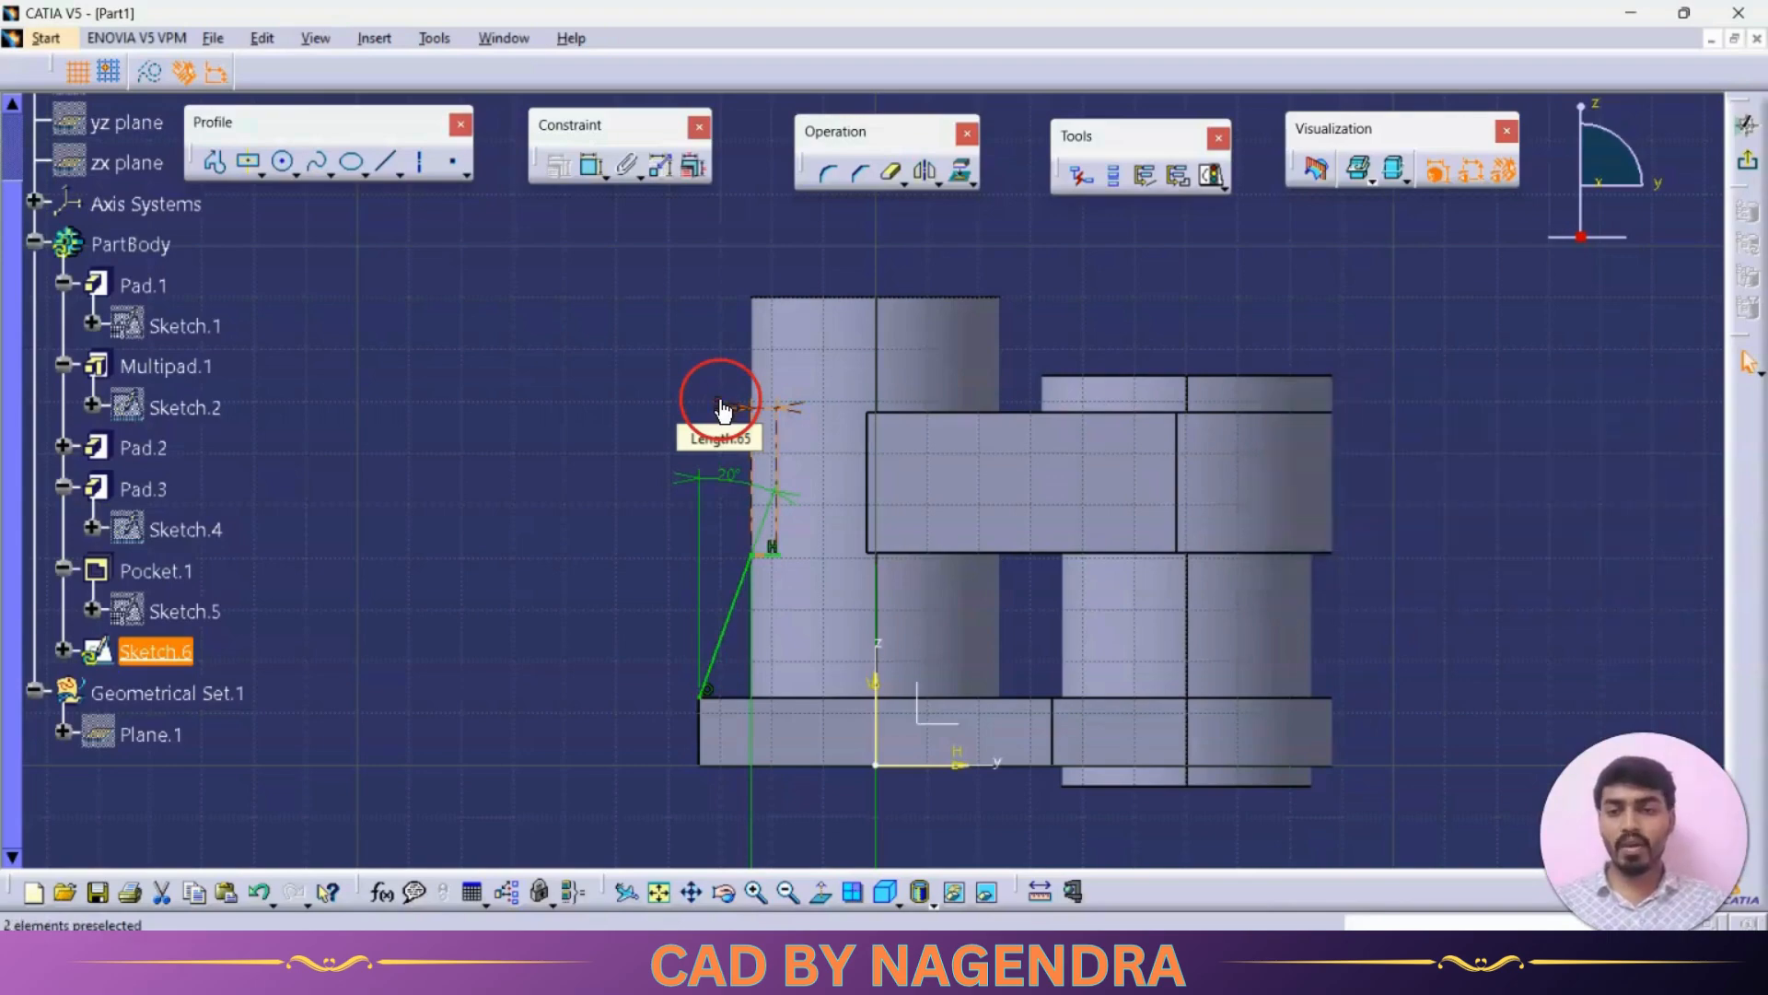
# Step: Exit the sketch and create a Stiffener from the sketch with a 1 mm thickness from the side
pyautogui.click(1745, 162)
pyautogui.moveTo(1090, 640)
pyautogui.mouseDown(button='middle')
pyautogui.moveTo(1034, 537)
pyautogui.moveTo(1090, 522)
pyautogui.mouseUp(button='middle')
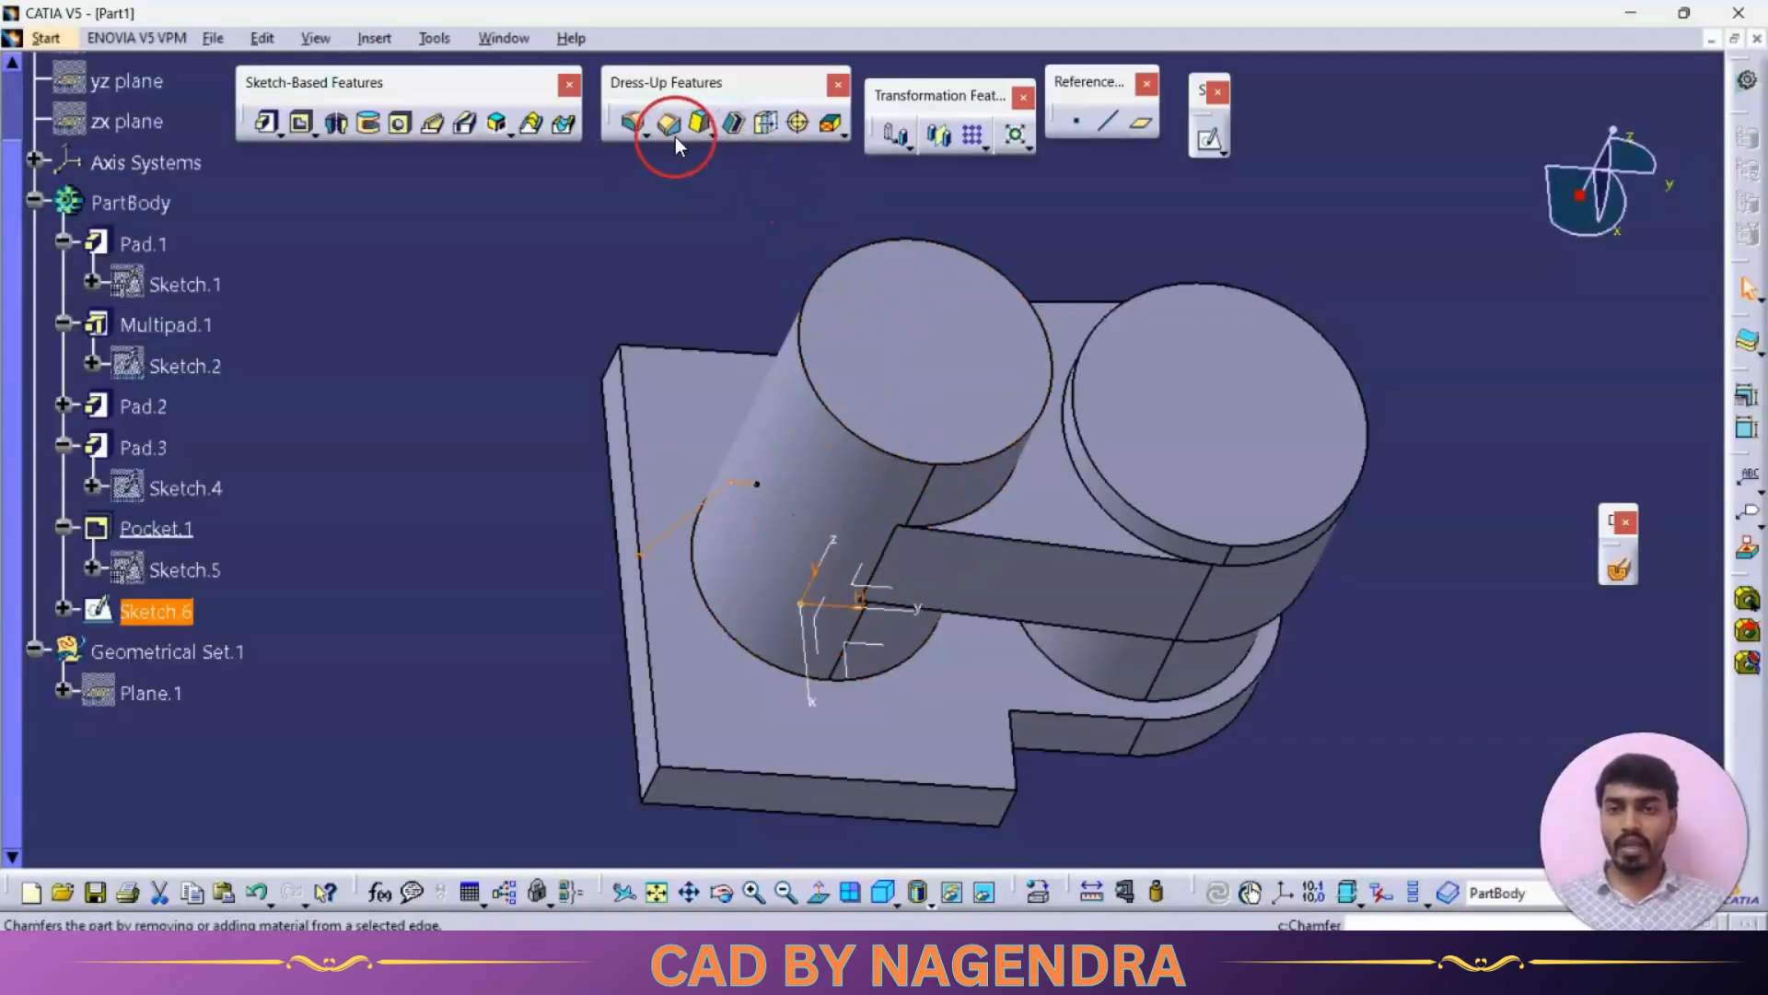
pyautogui.click(508, 132)
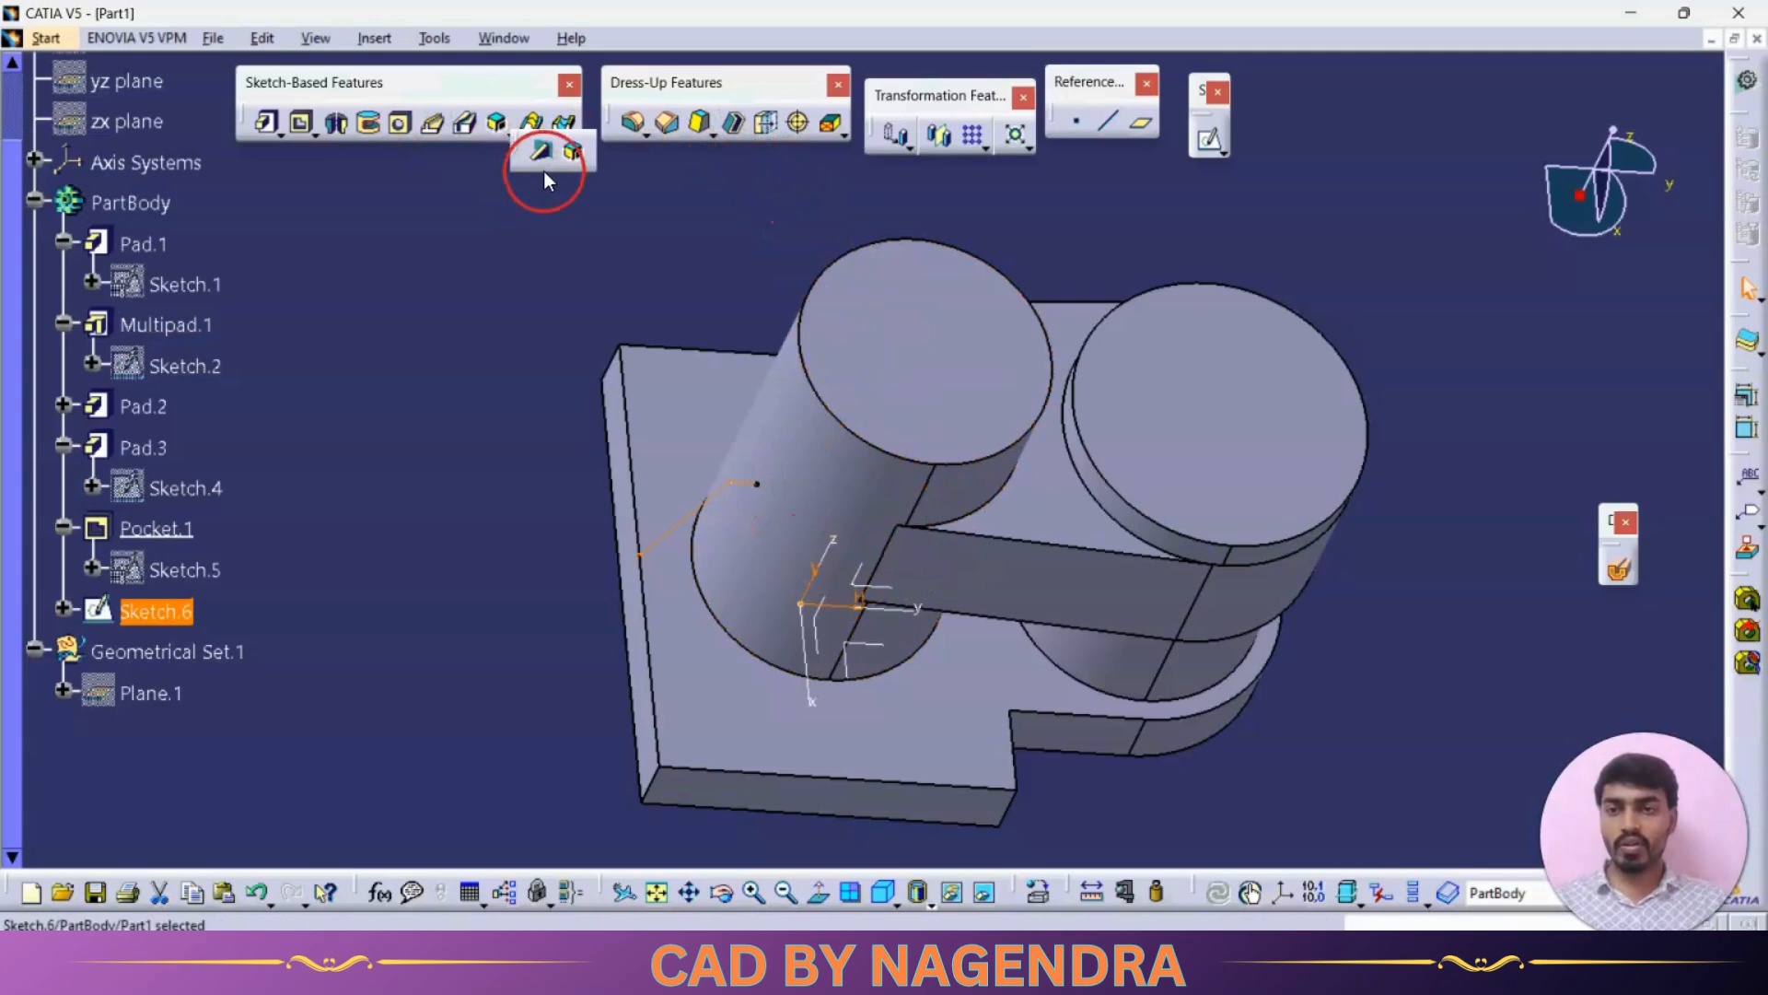
pyautogui.click(543, 158)
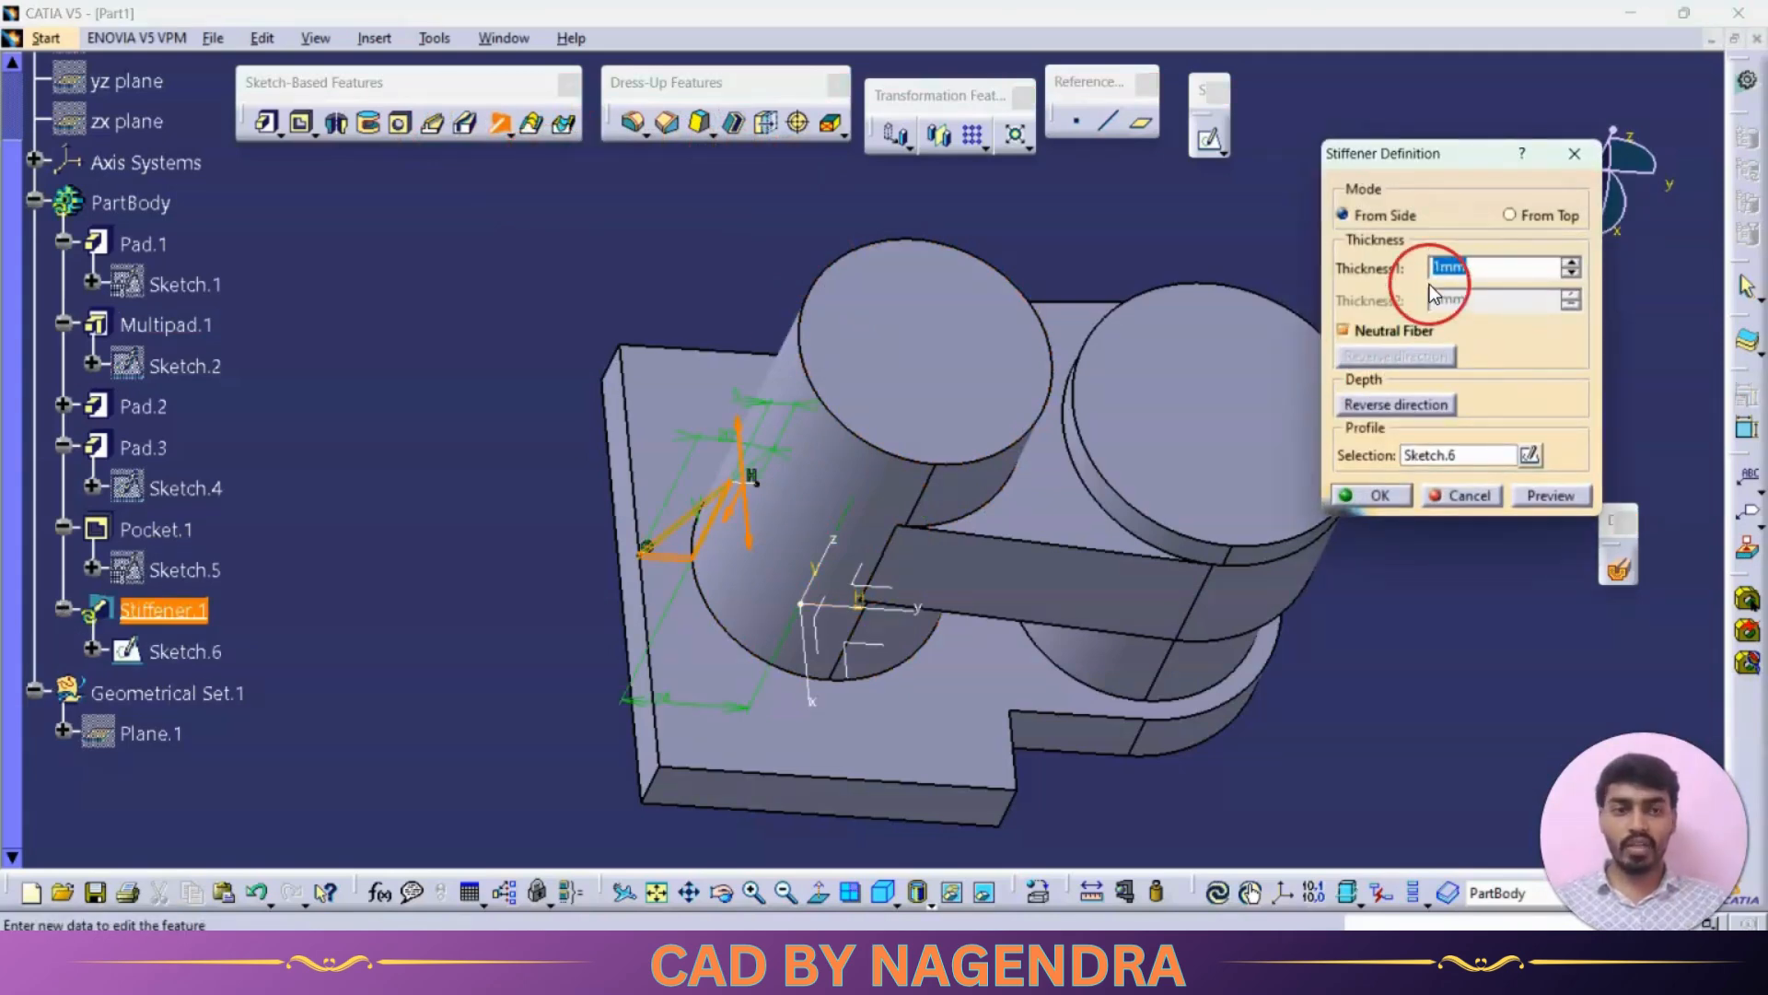
pyautogui.press('Return')
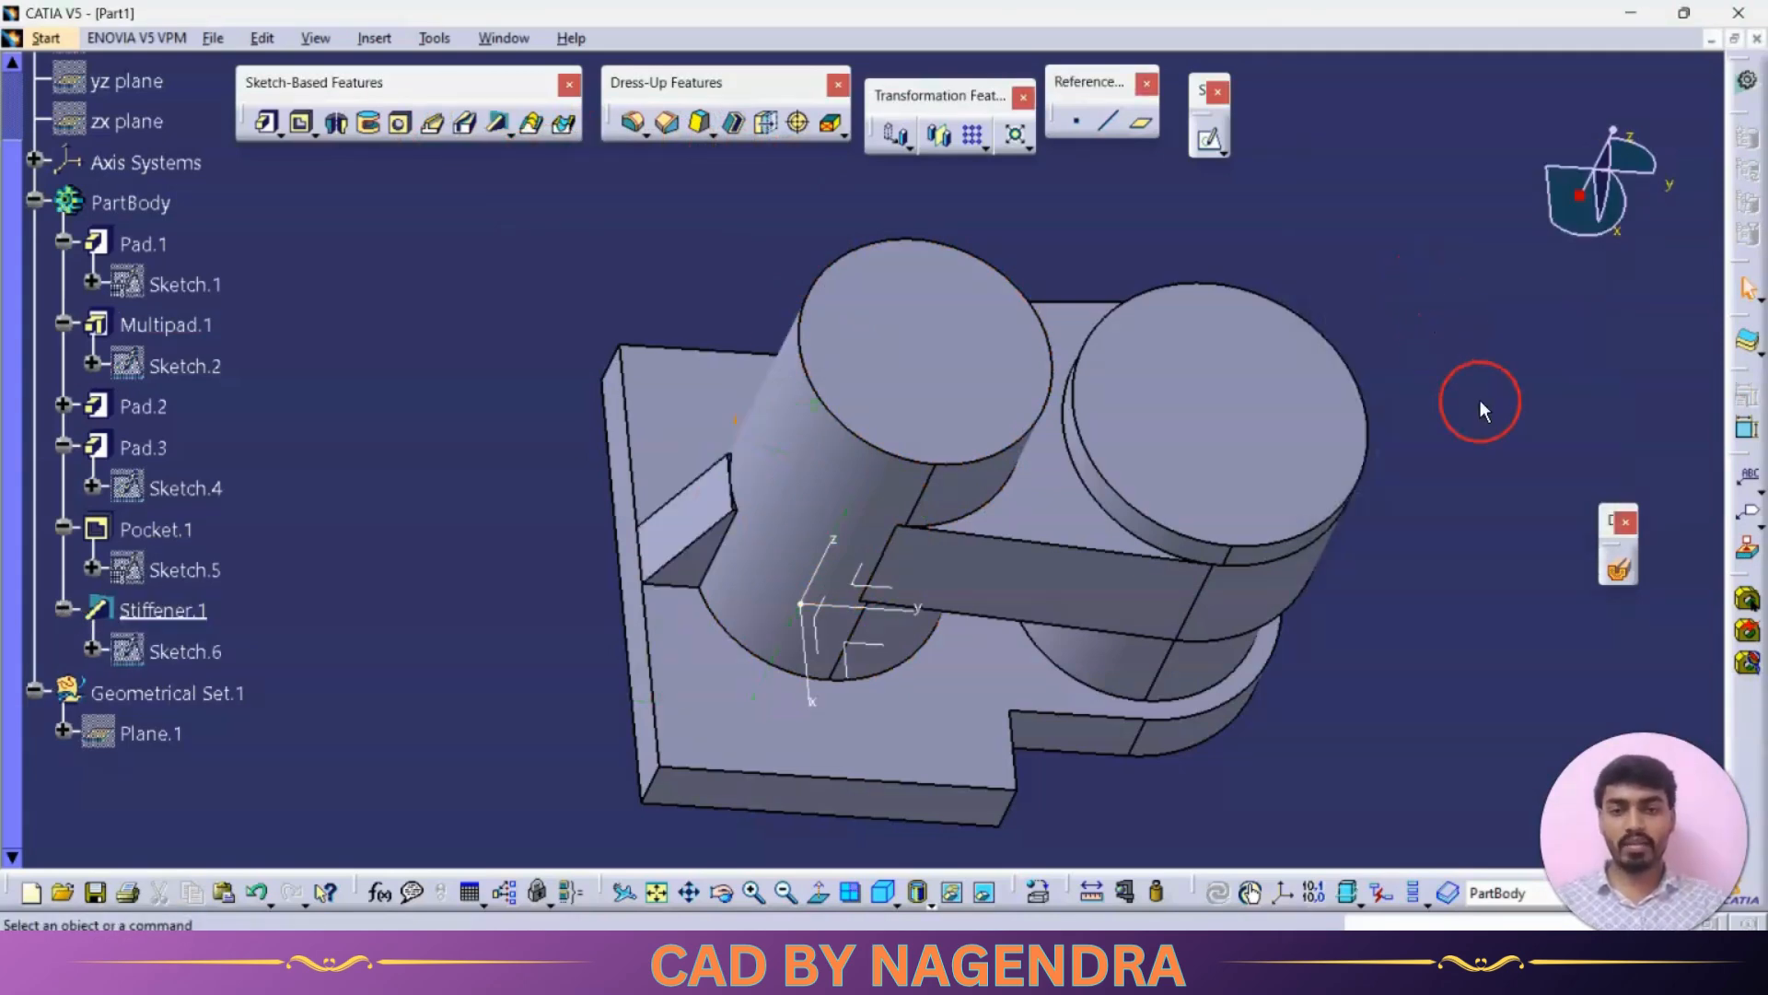
# Step: Reopen the stiffener's sketch and delete the short horizontal line
pyautogui.moveTo(1012, 569); pyautogui.dragTo(1017, 446, button='middle')
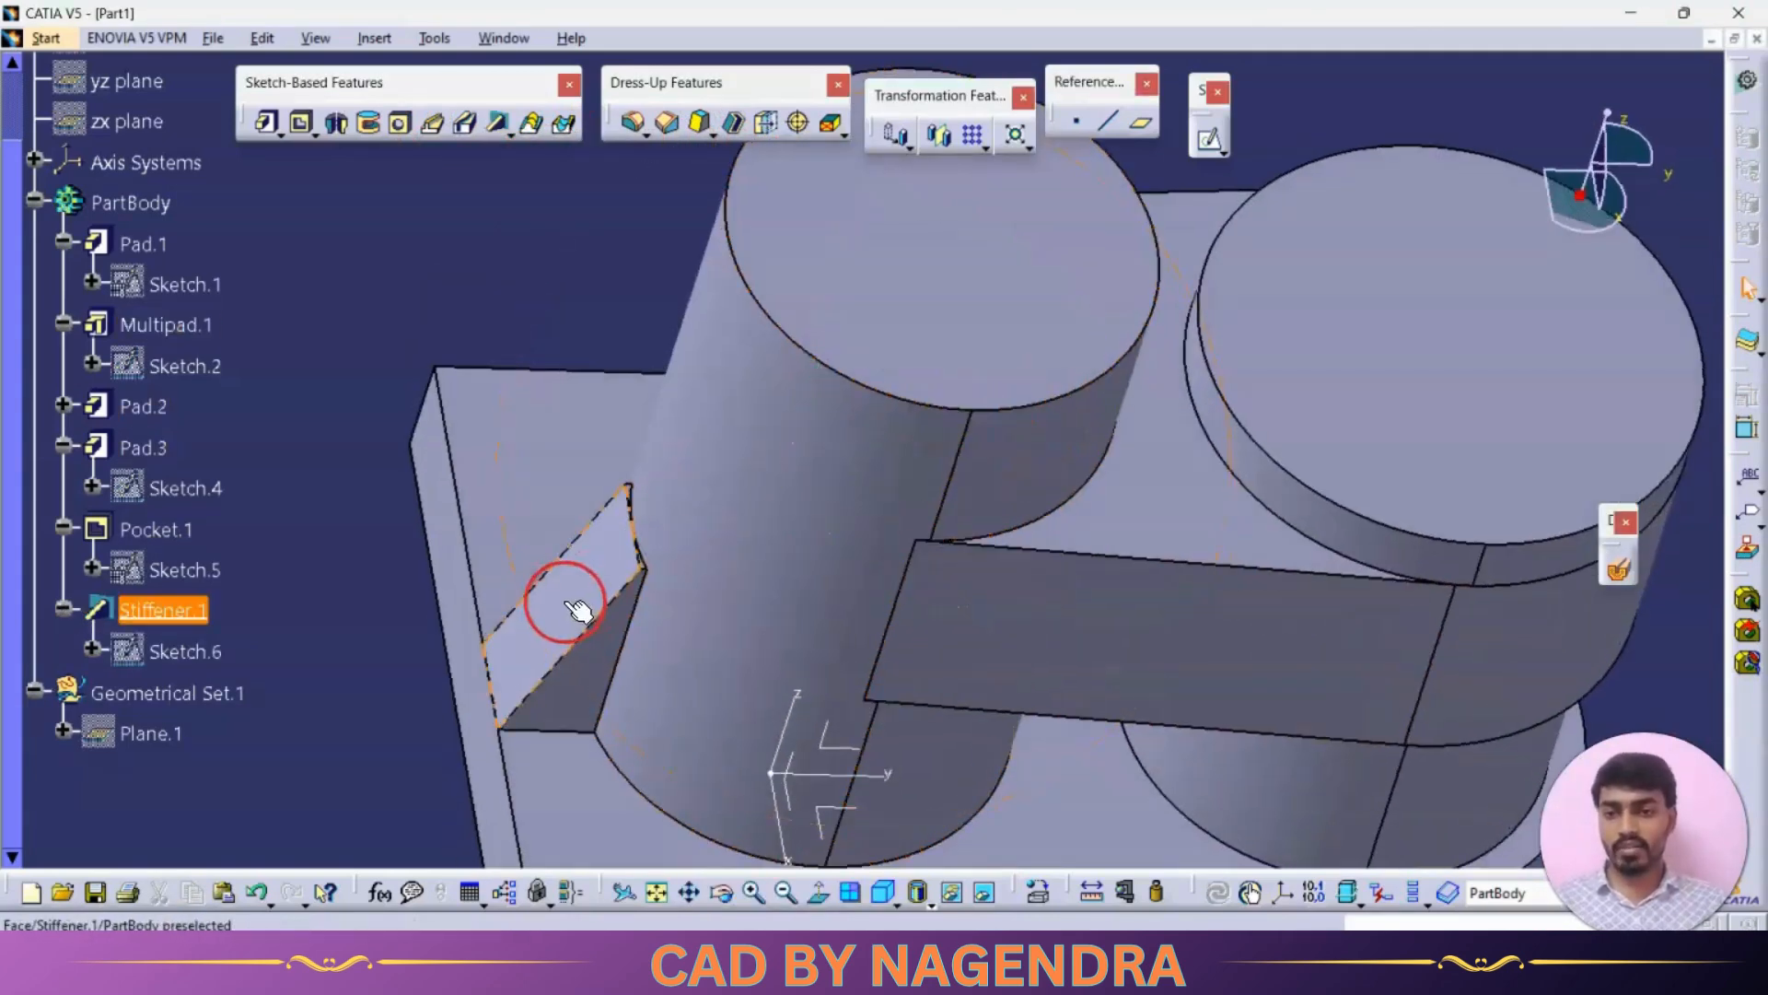
pyautogui.moveTo(577, 608); pyautogui.dragTo(986, 533, button='middle')
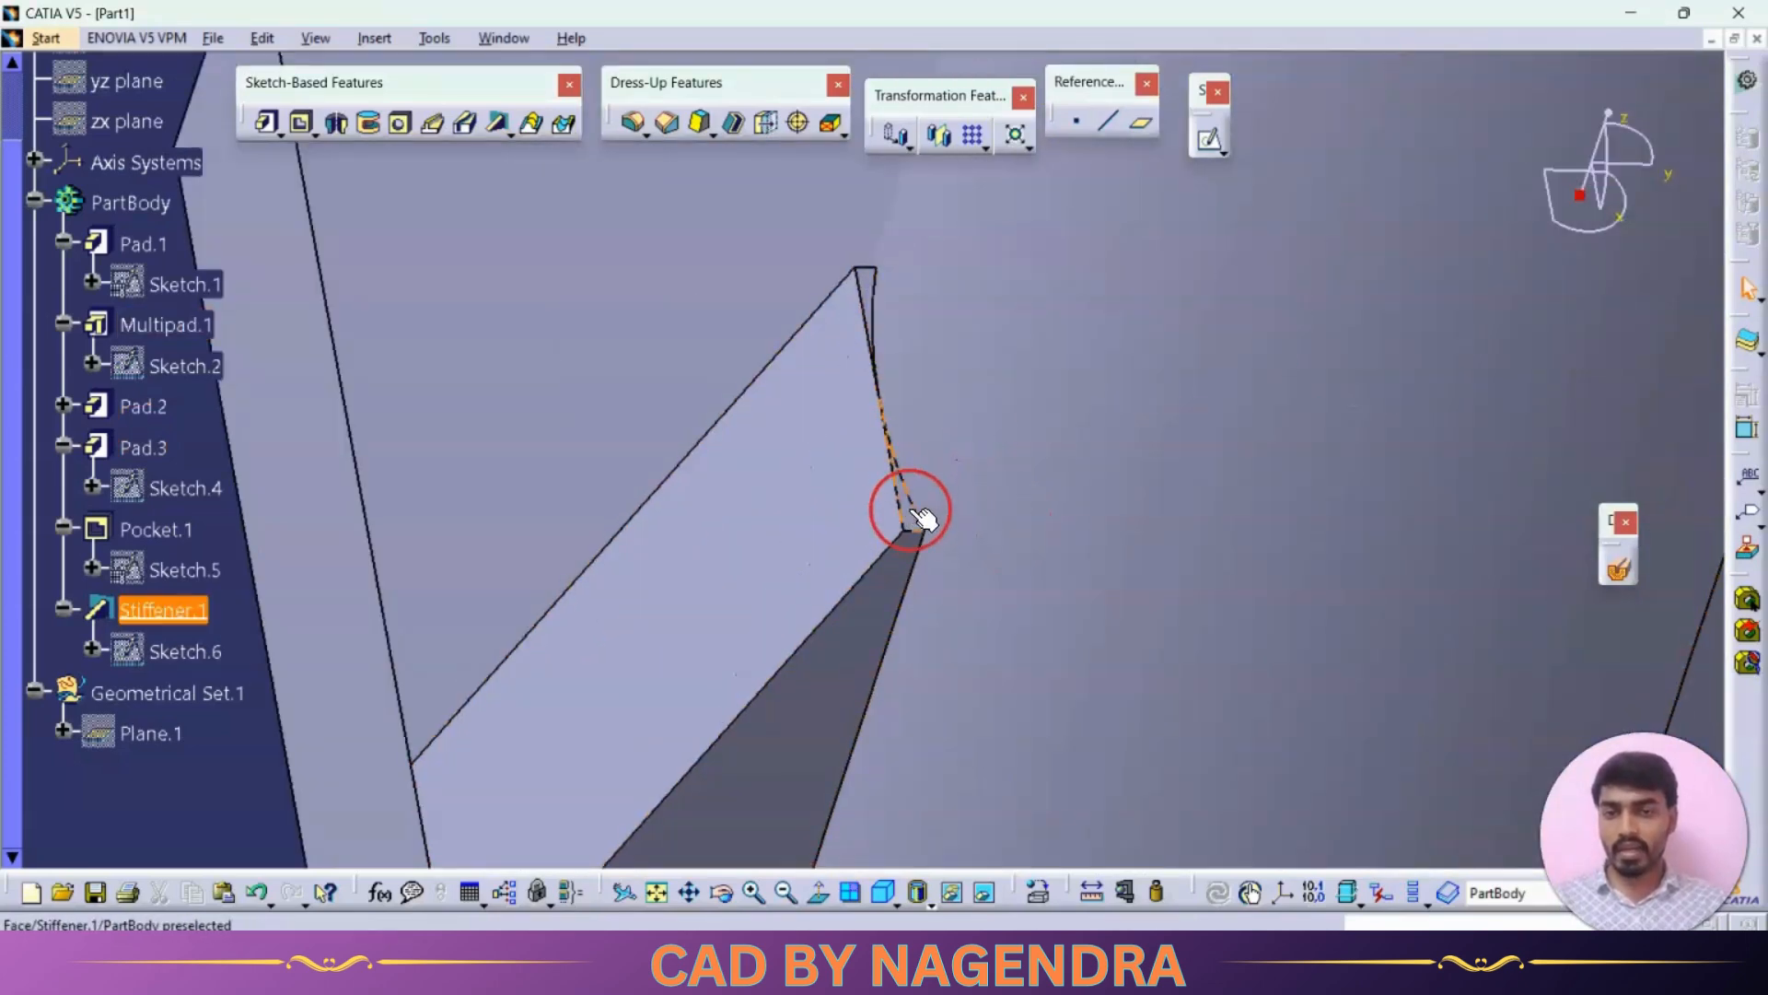
pyautogui.doubleClick(189, 651)
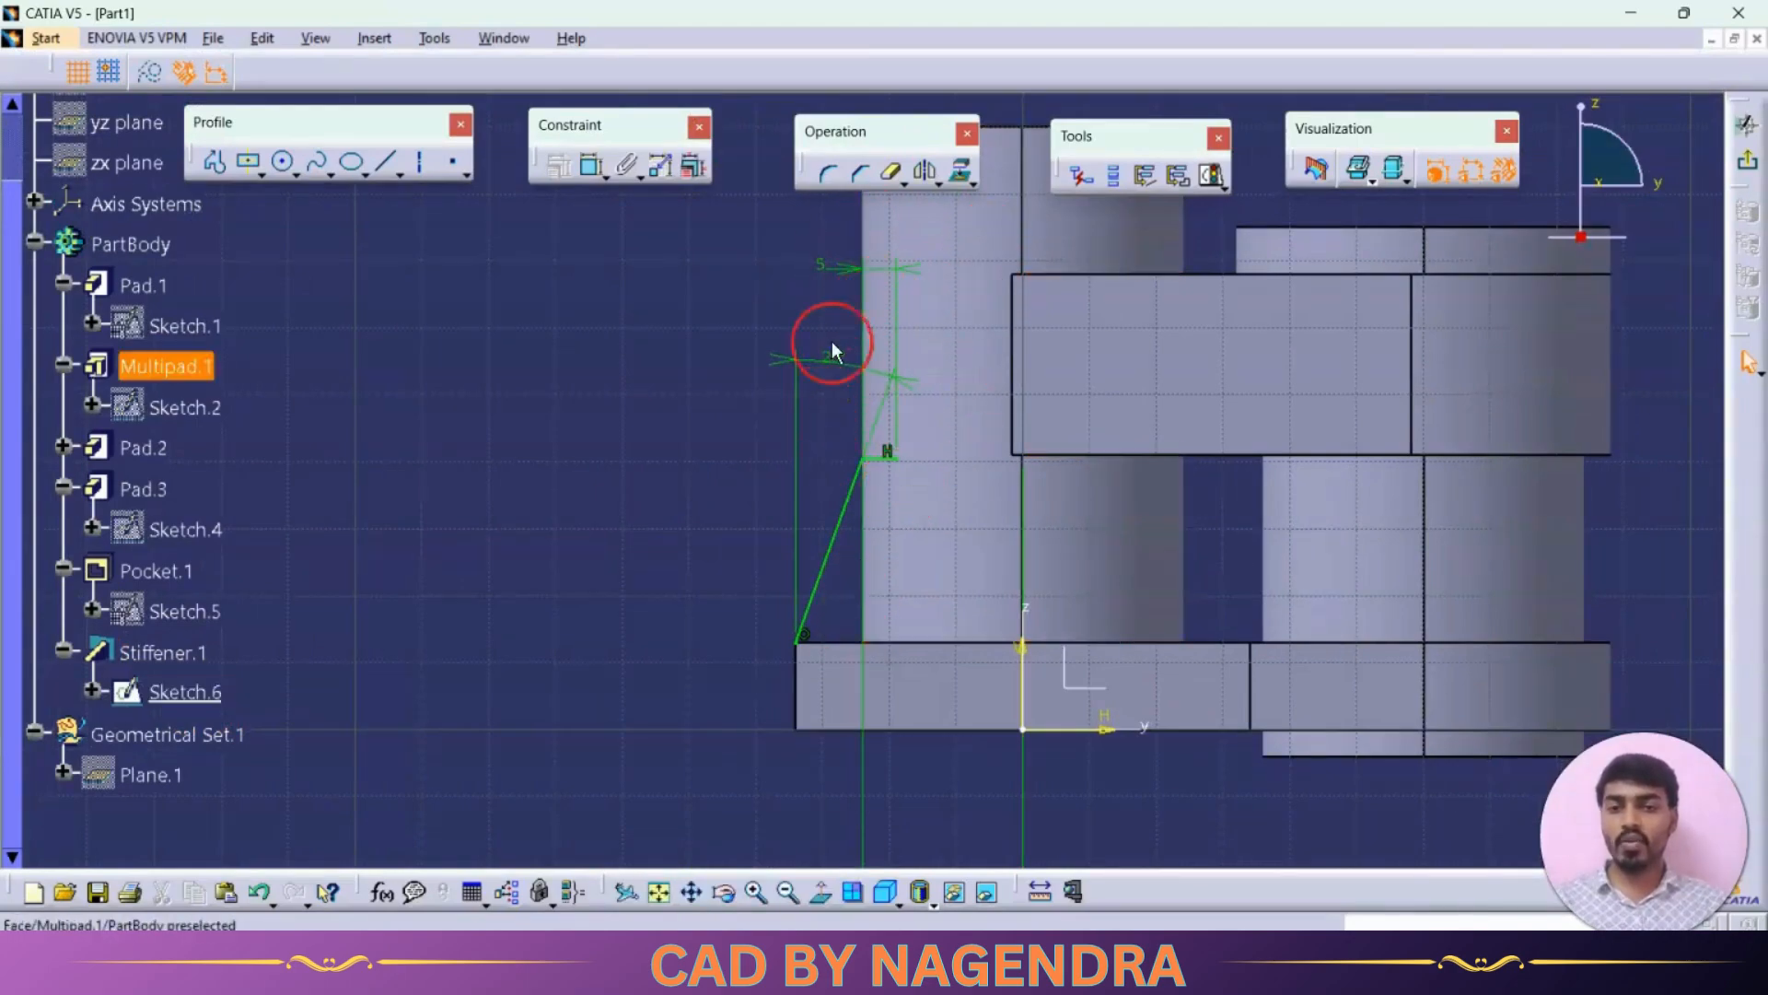
pyautogui.moveTo(816, 490); pyautogui.dragTo(766, 444, button='middle')
pyautogui.doubleClick(857, 786)
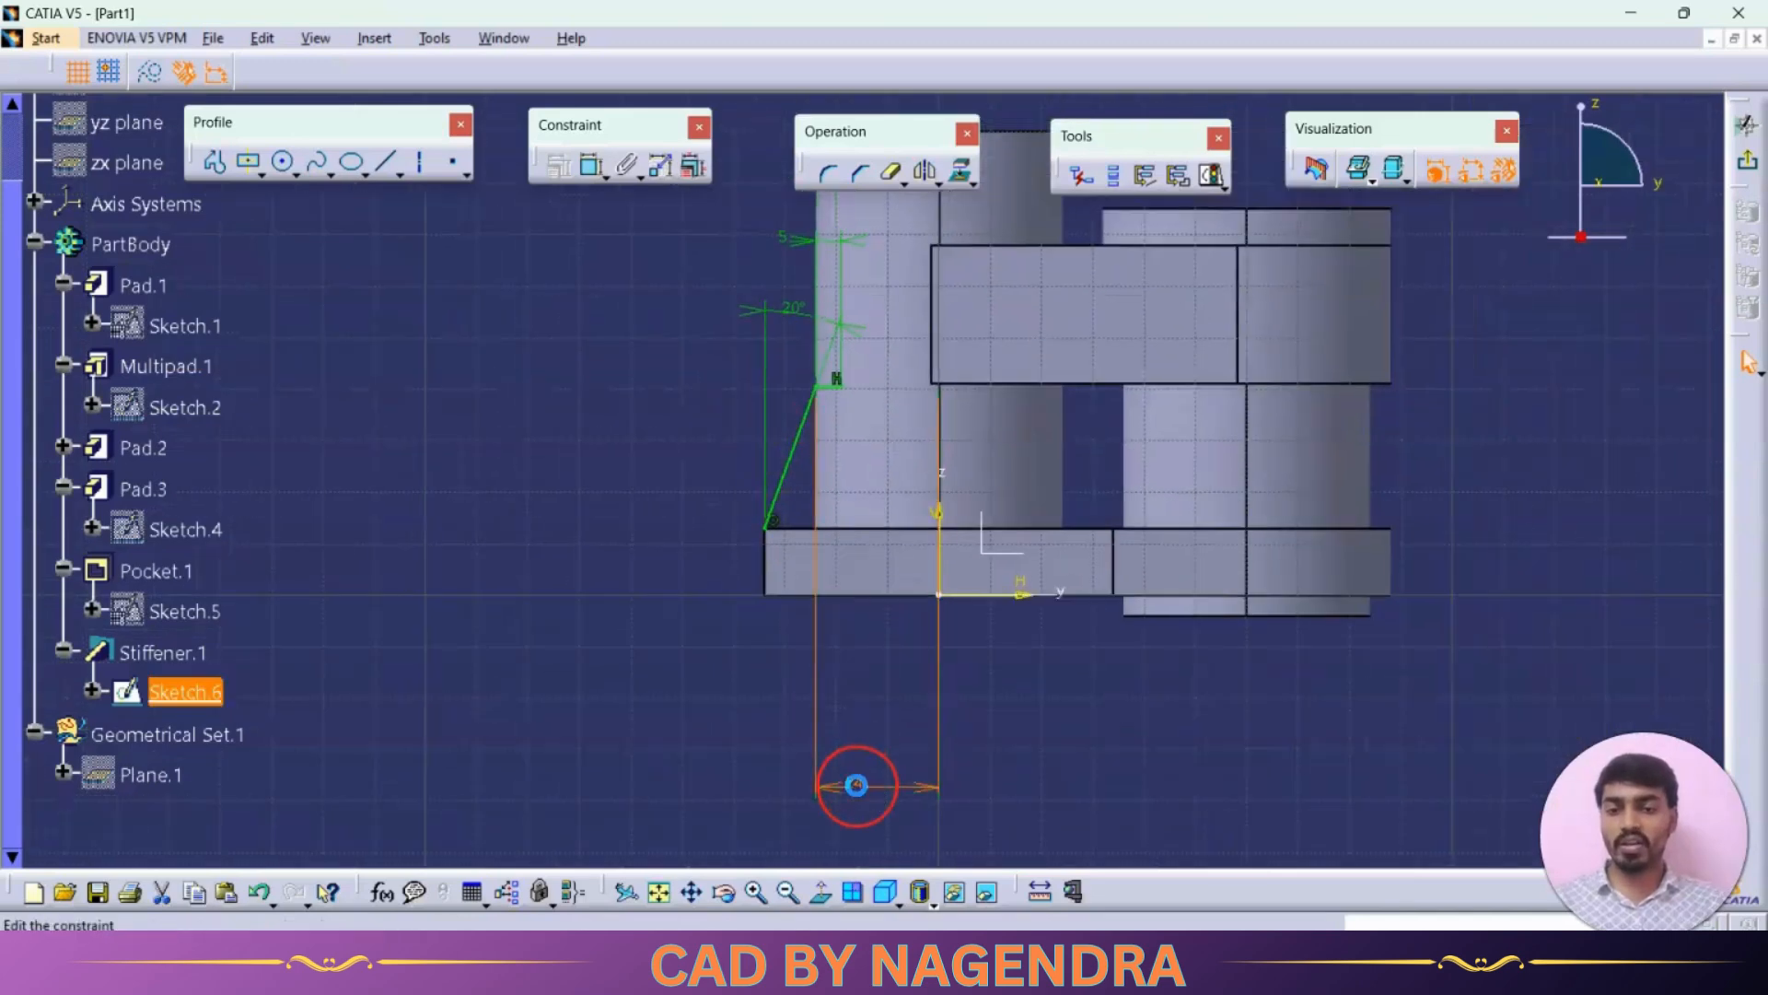
pyautogui.click(1638, 528)
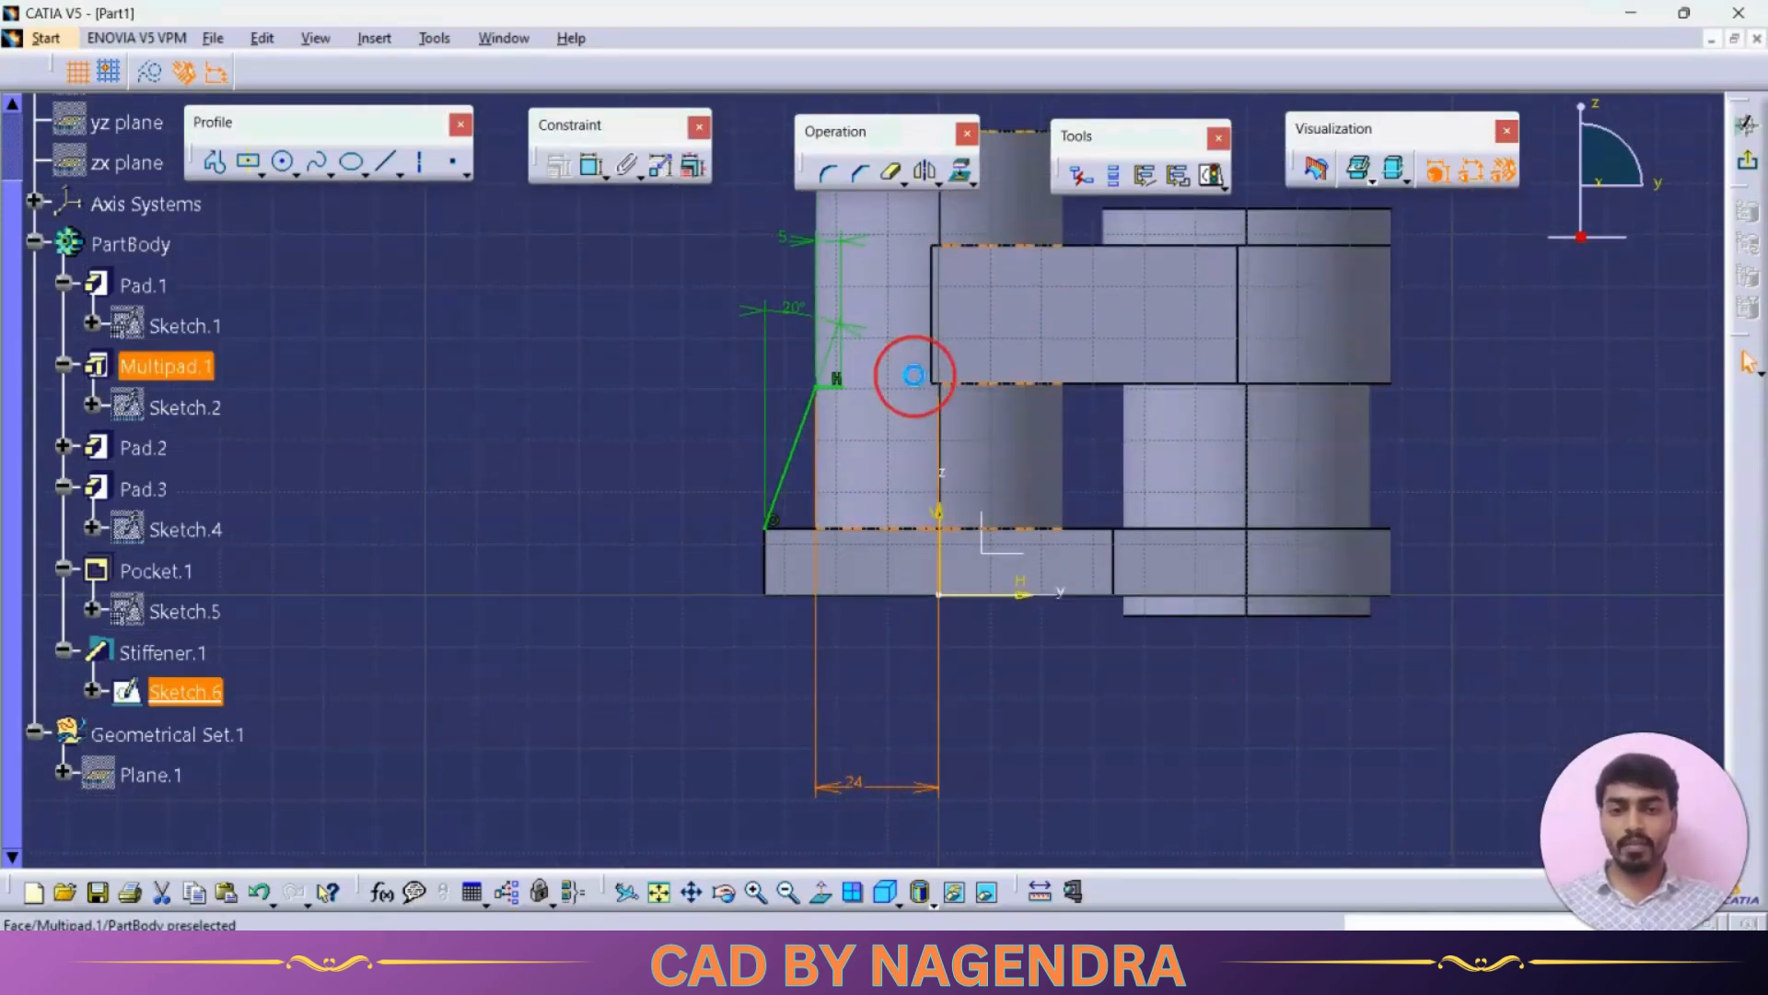
pyautogui.rightClick(823, 387)
pyautogui.click(876, 700)
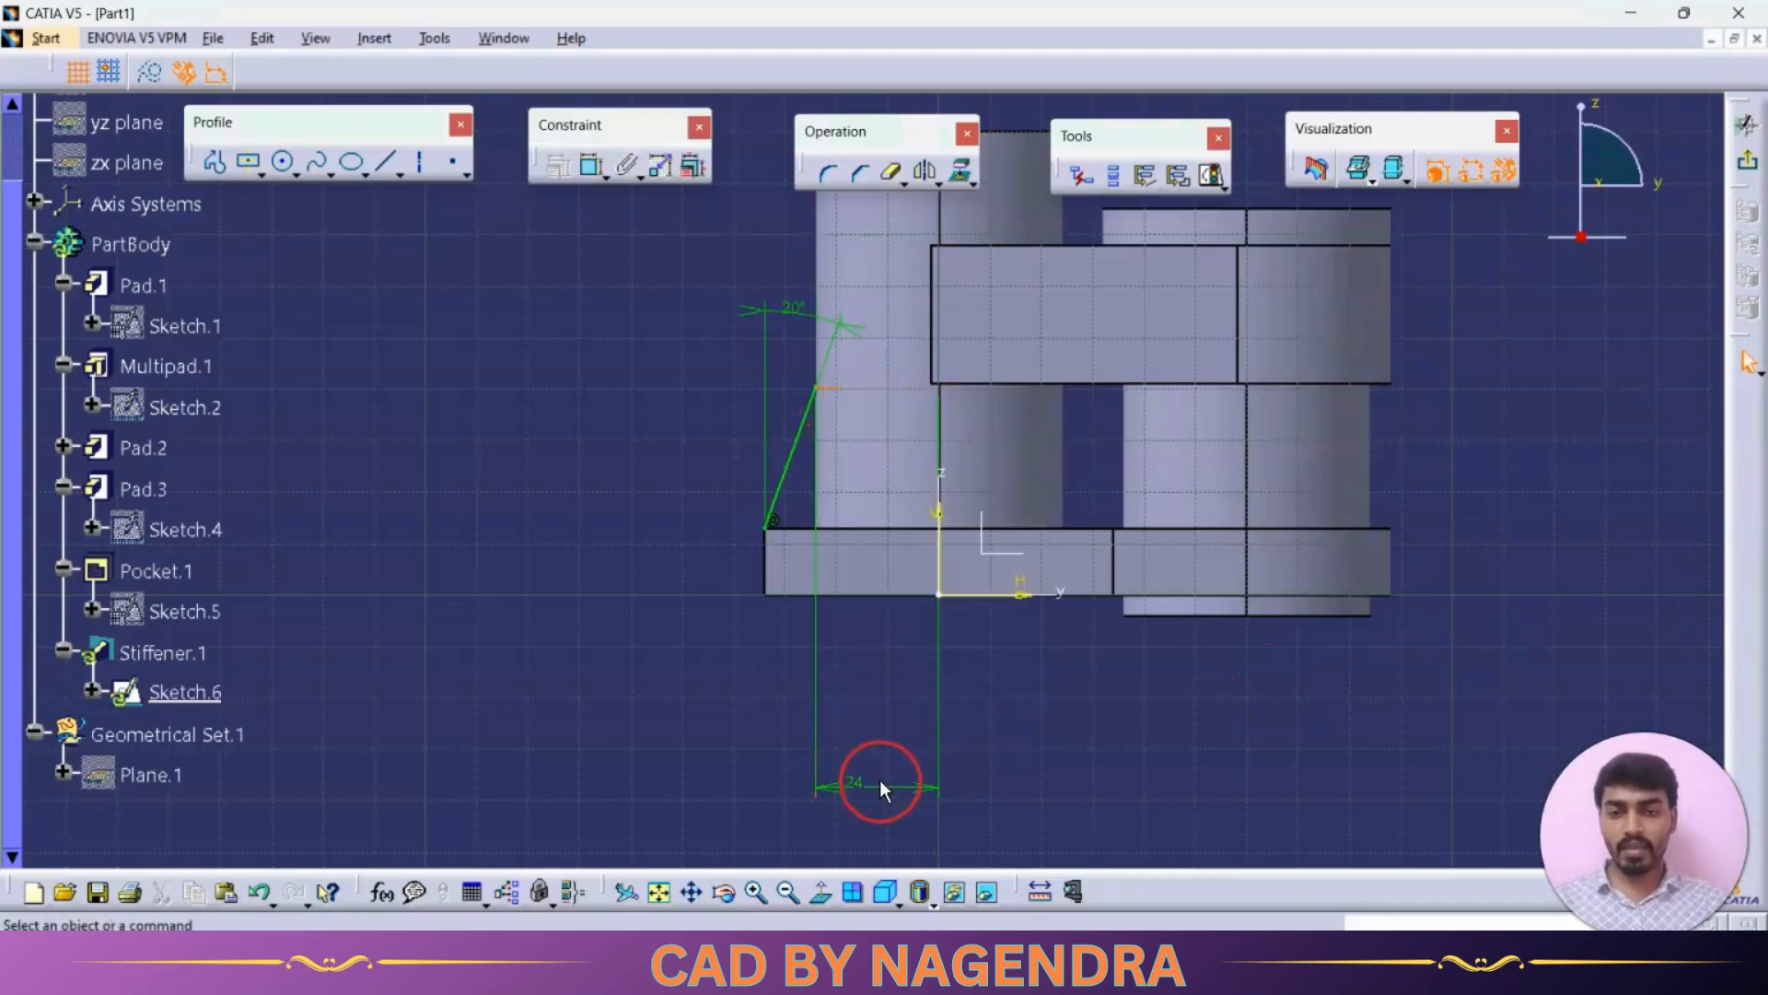
# Step: Set the inclined line's offset from the vertical axis to 20 mm
pyautogui.doubleClick(852, 788)
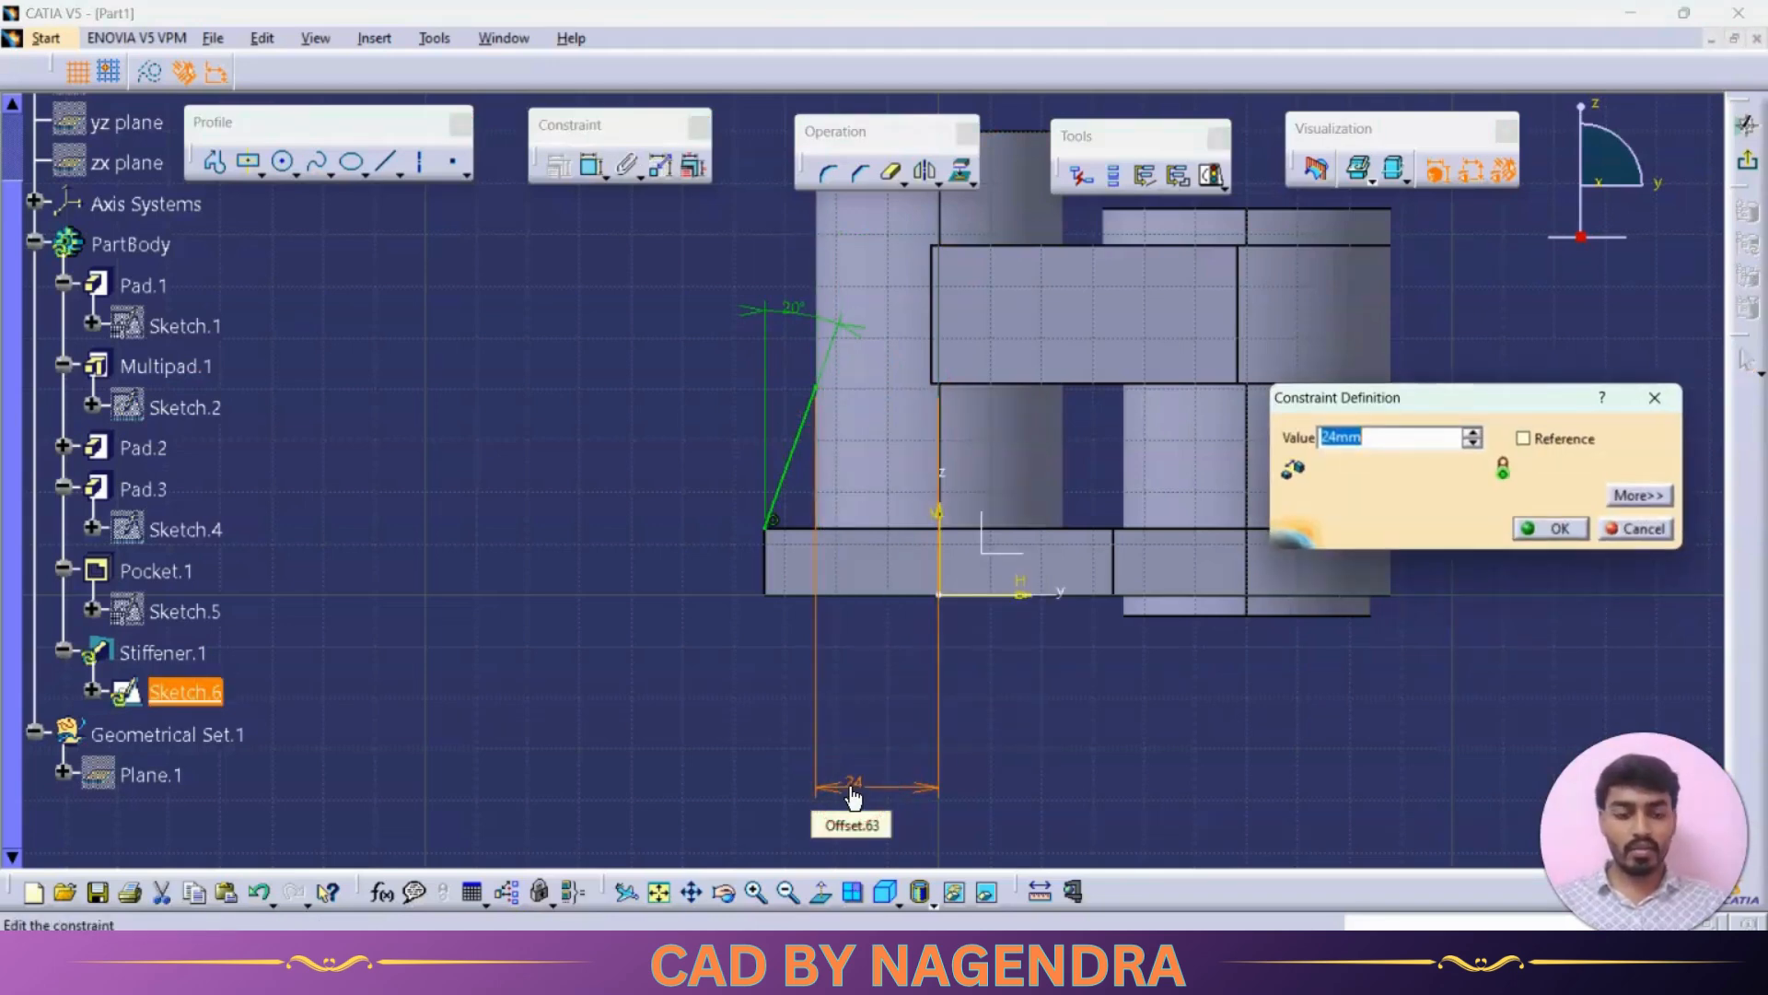
pyautogui.press('Return')
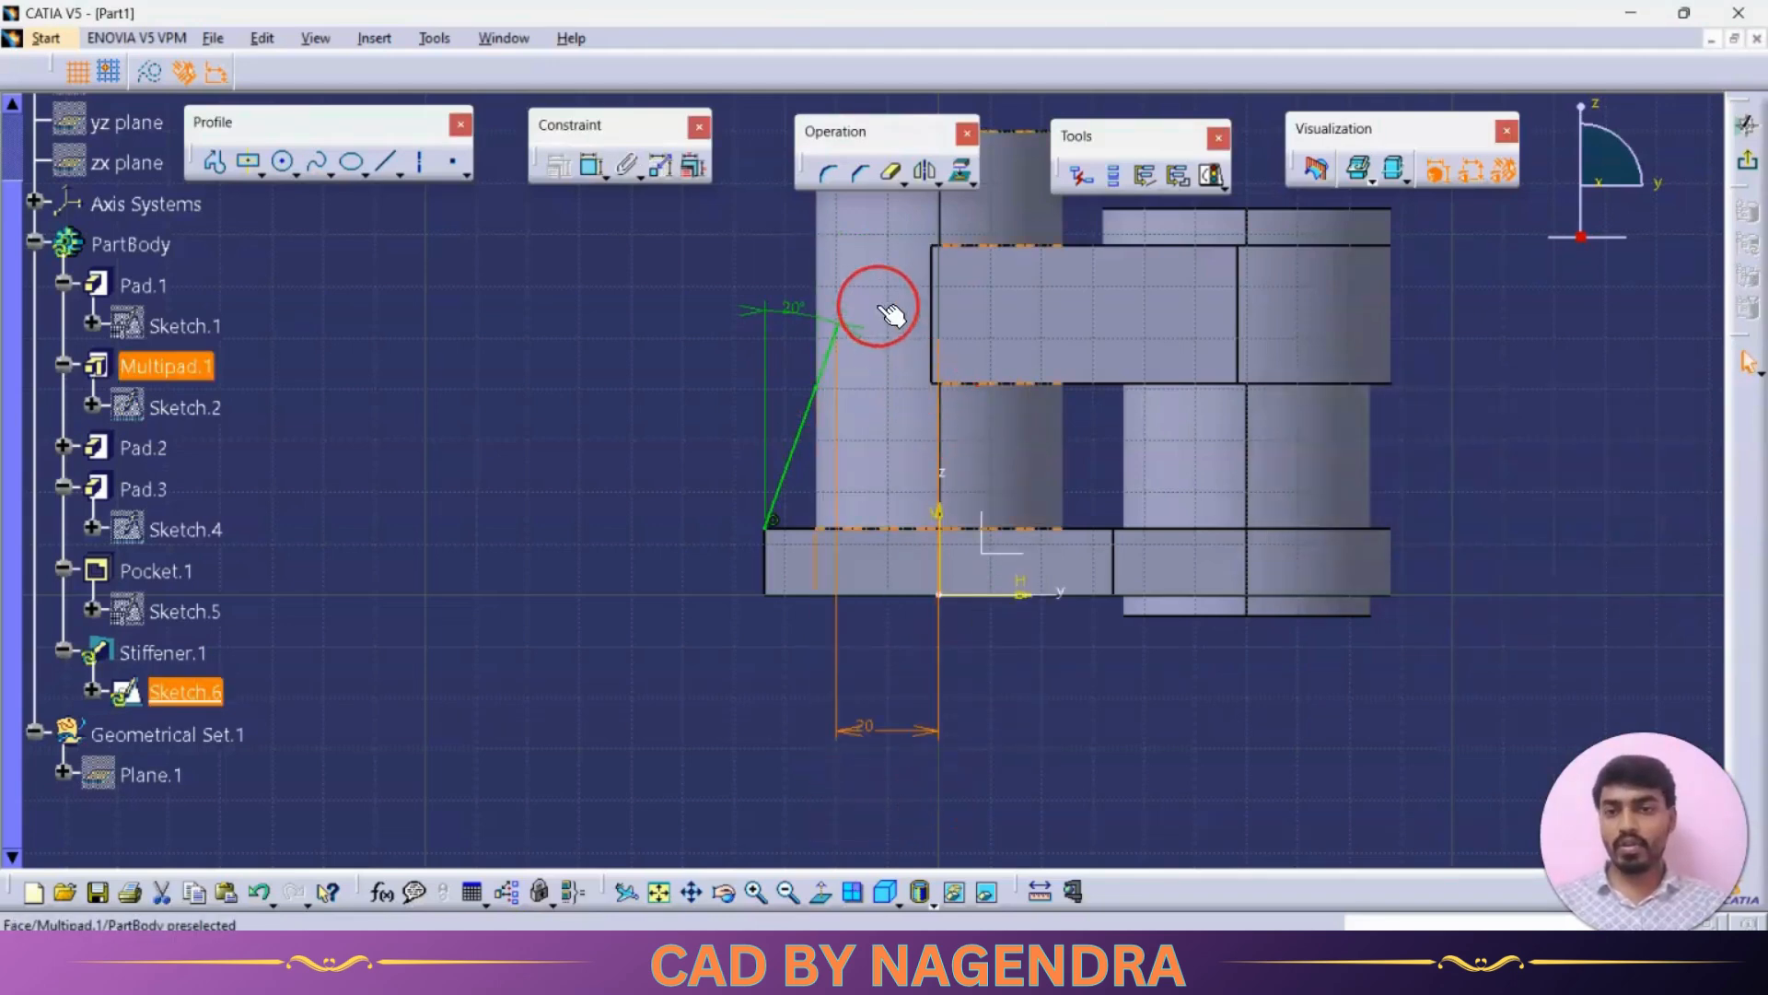
# Step: Exit the sketch to update the stiffener and inspect the rib on the model
pyautogui.click(1747, 160)
pyautogui.moveTo(682, 567)
pyautogui.mouseDown(button='middle')
pyautogui.moveTo(1038, 544)
pyautogui.moveTo(975, 517)
pyautogui.moveTo(682, 536)
pyautogui.moveTo(644, 513)
pyautogui.mouseUp(button='middle')
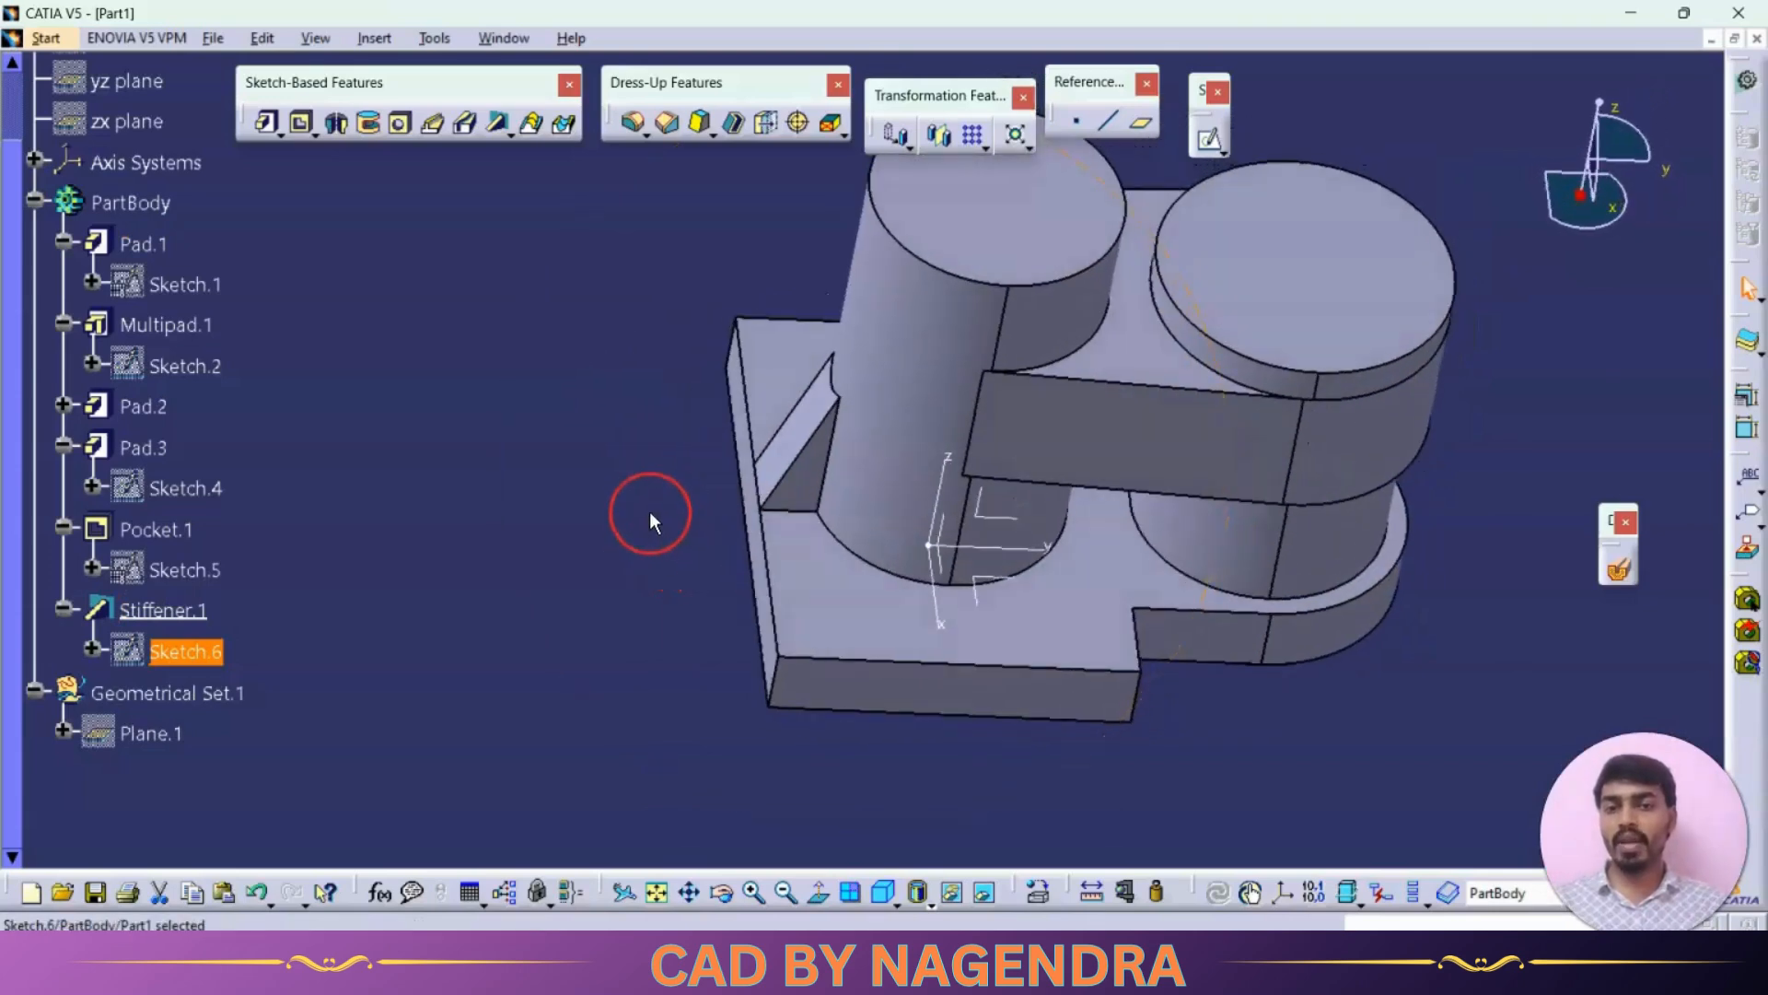
pyautogui.moveTo(594, 456)
pyautogui.mouseDown(button='middle')
pyautogui.moveTo(1179, 682)
pyautogui.moveTo(1119, 681)
pyautogui.mouseUp(button='middle')
pyautogui.hotkey('alt', 'Tab')
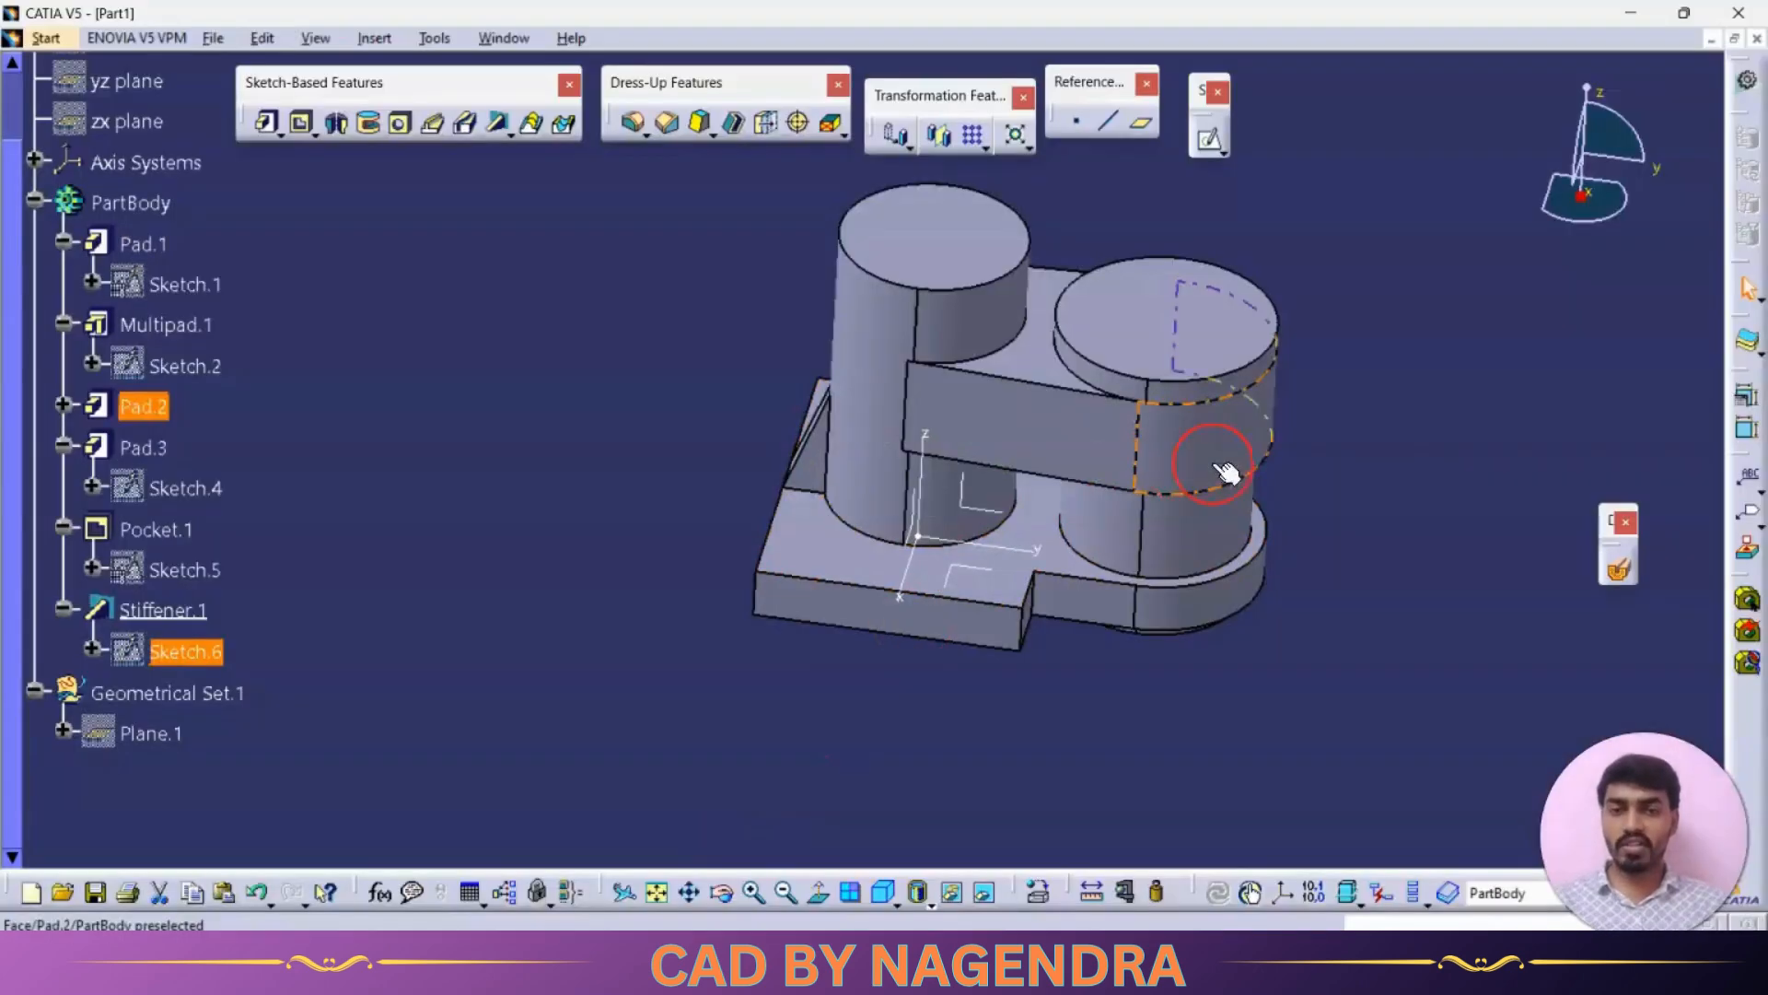
# Step: Fillet the four vertical corner edges of the base plate with a 9 mm Edge Fillet
pyautogui.click(633, 129)
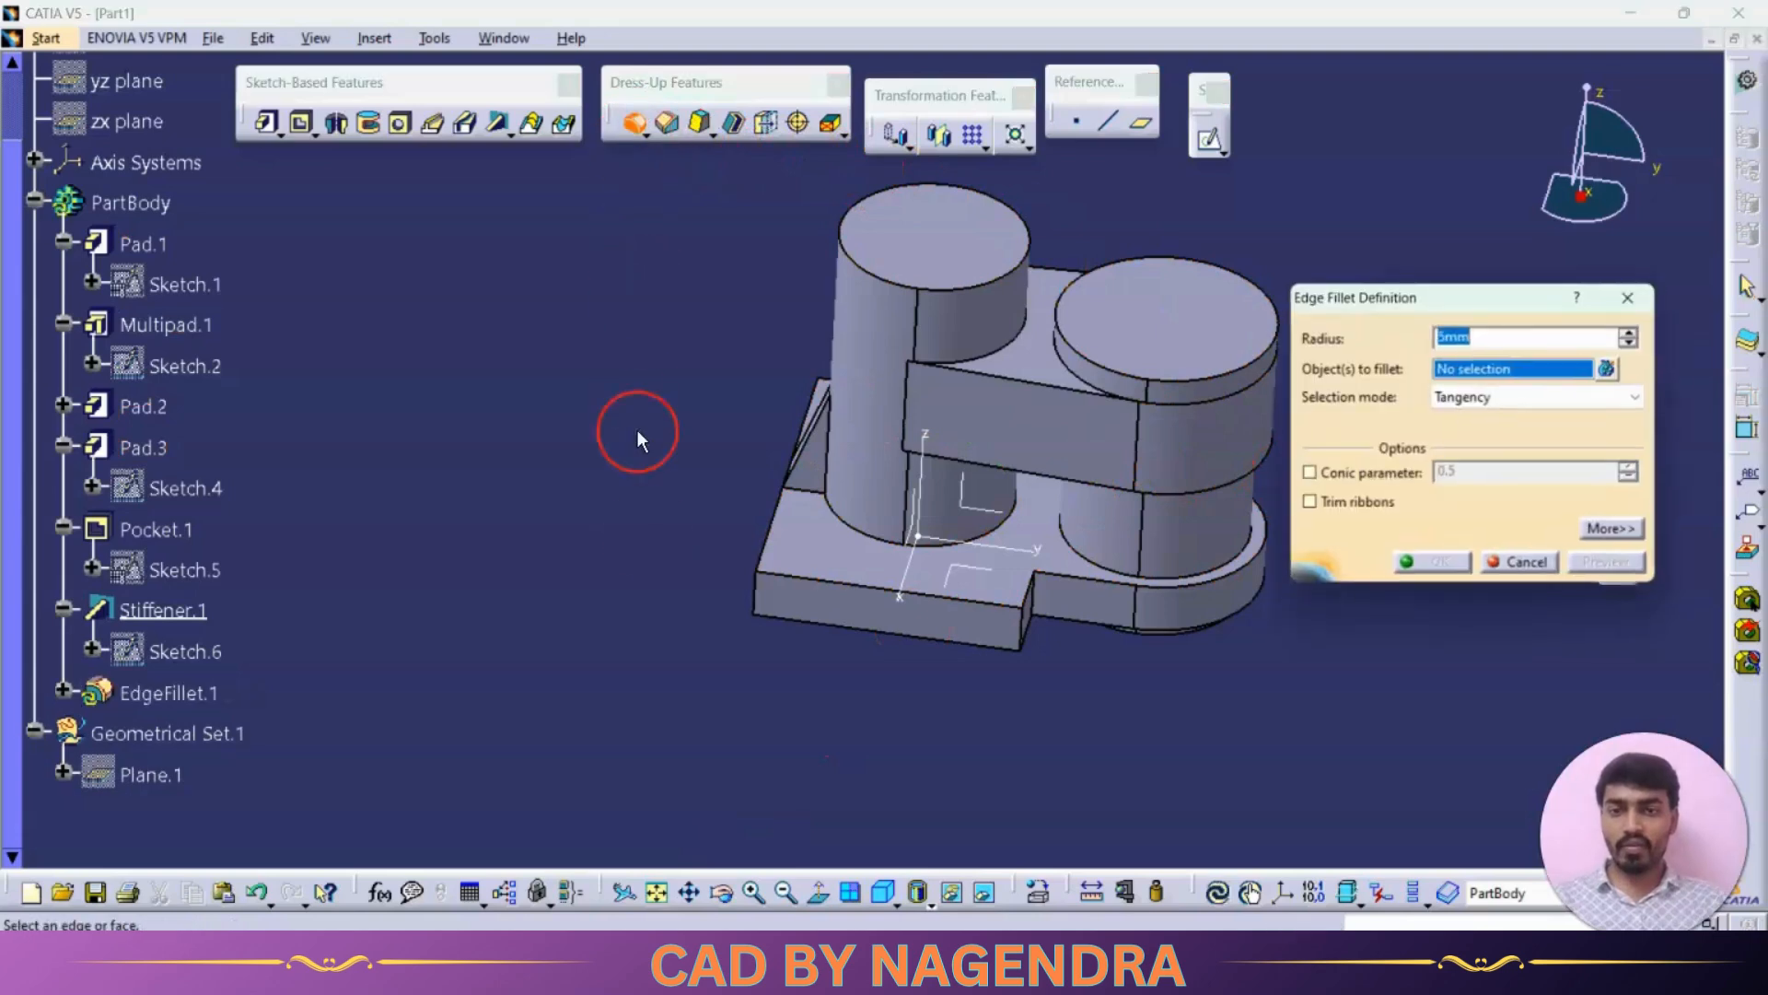
pyautogui.click(753, 592)
pyautogui.click(1029, 642)
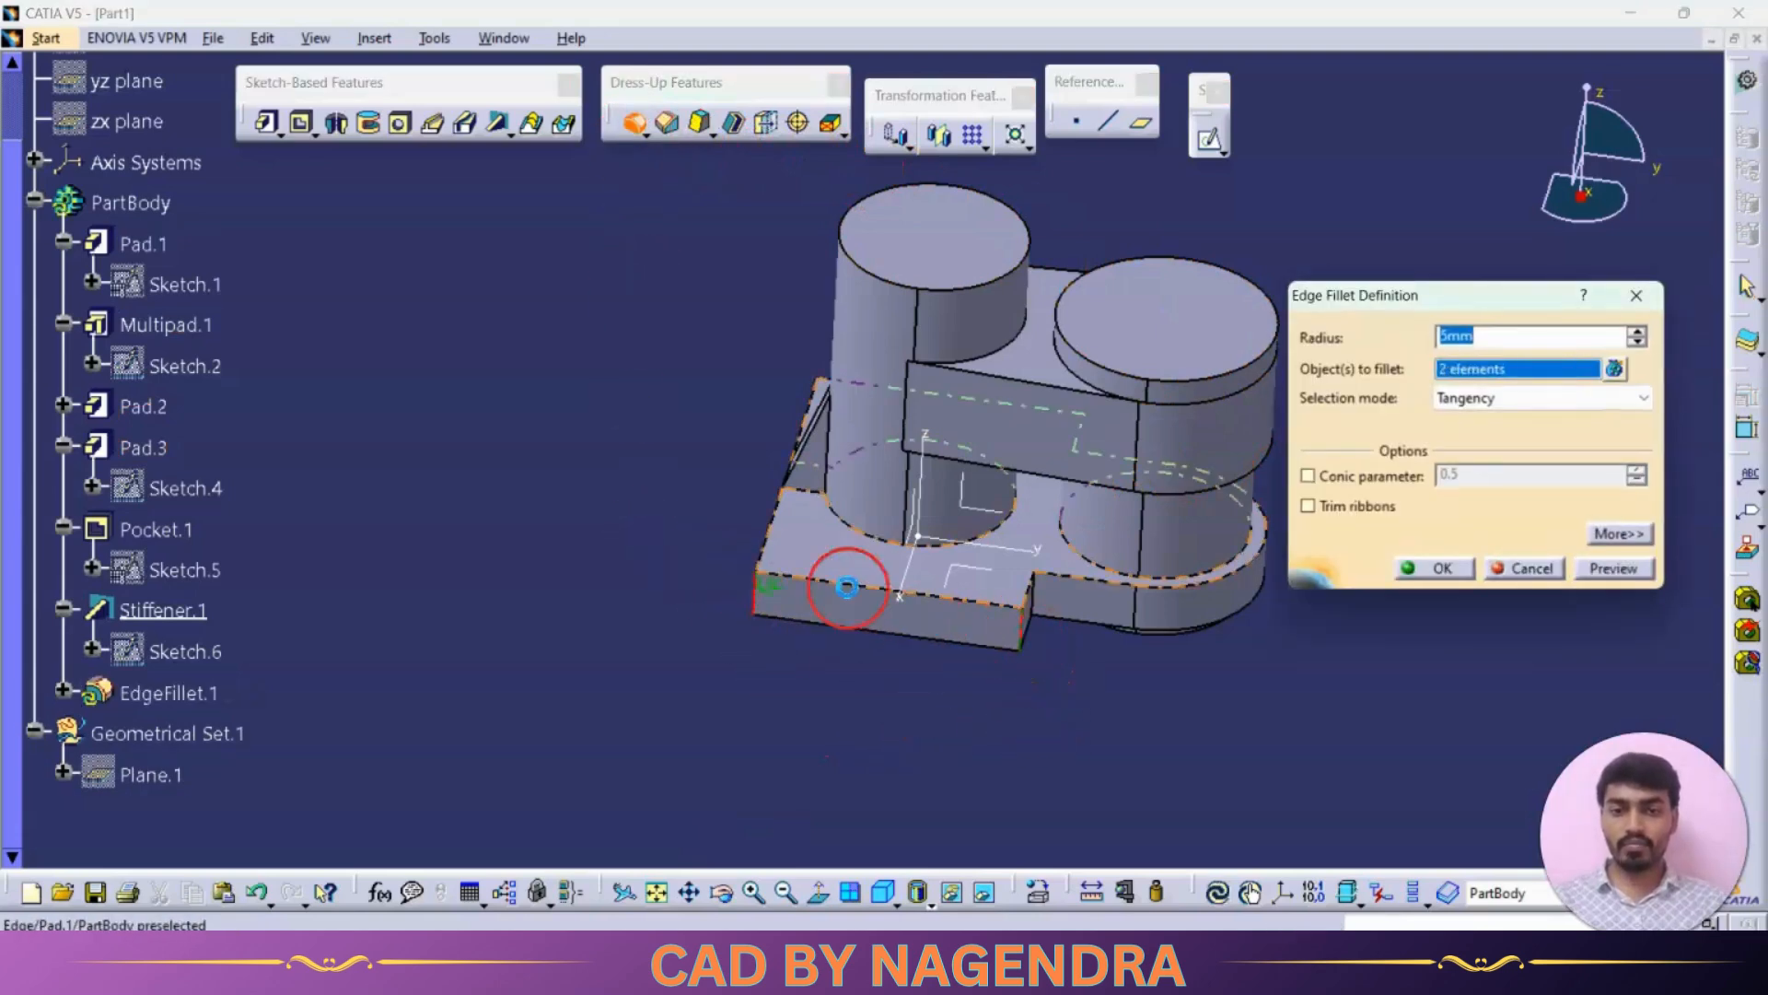
pyautogui.moveTo(841, 584); pyautogui.dragTo(652, 534, button='middle')
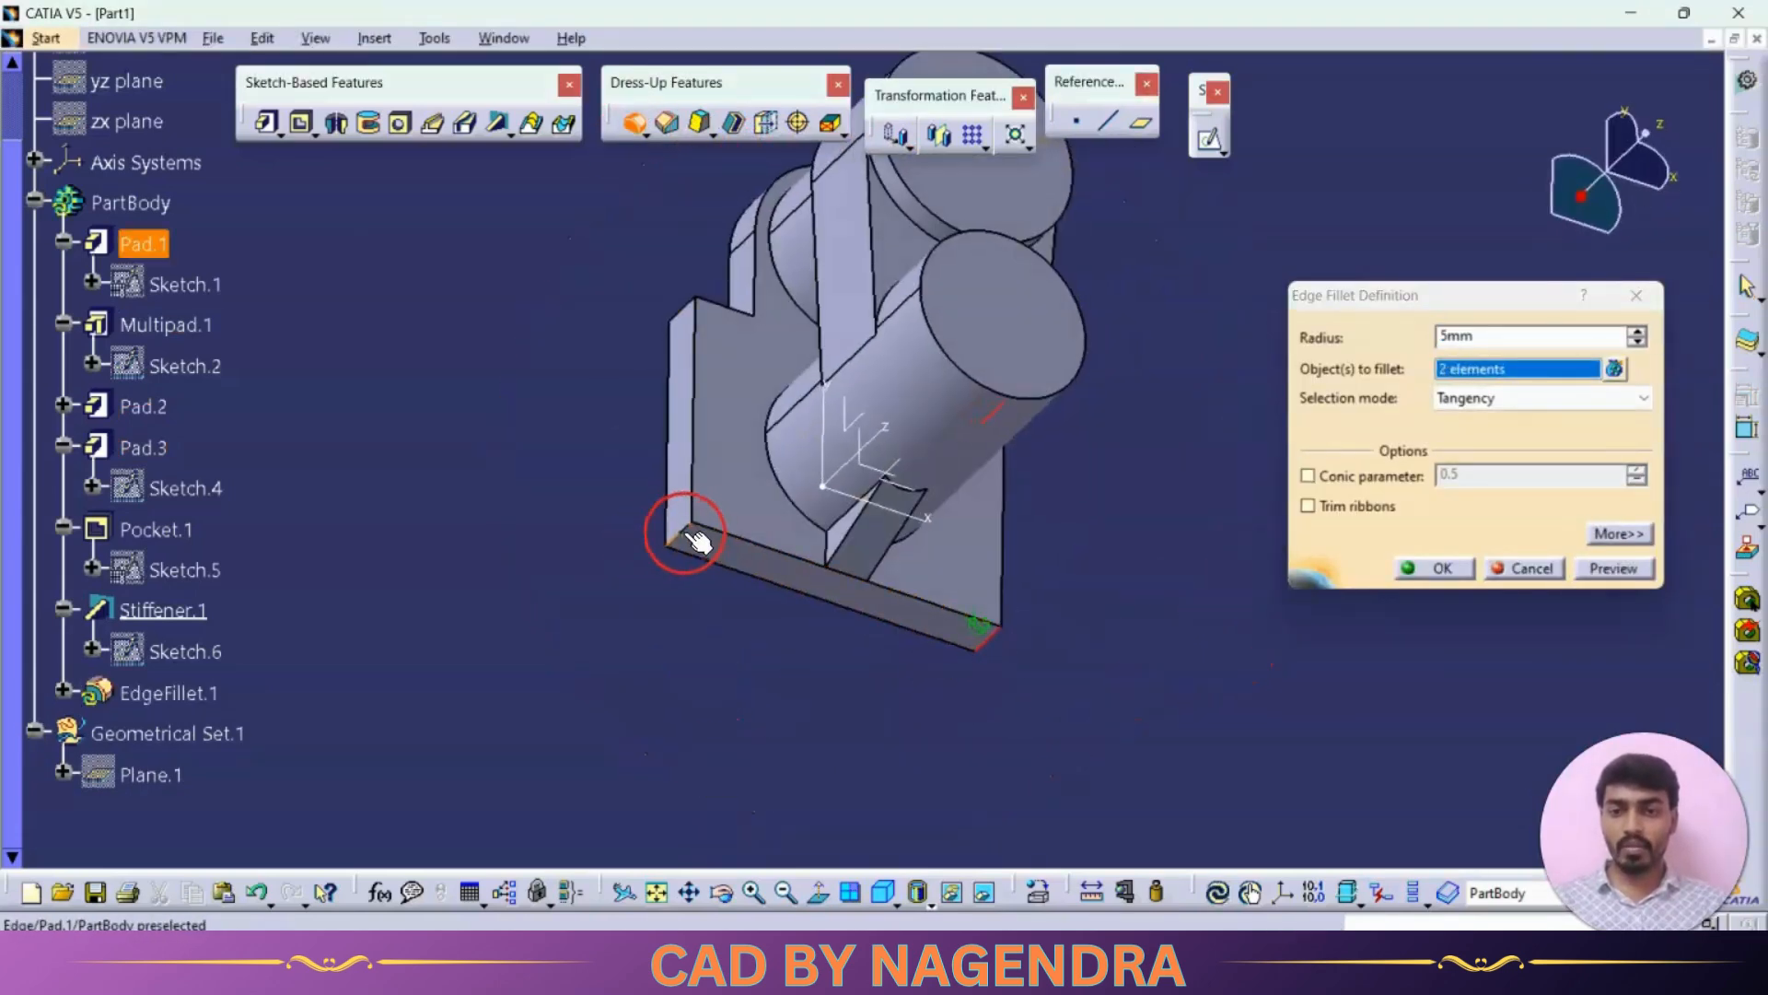
pyautogui.click(673, 494)
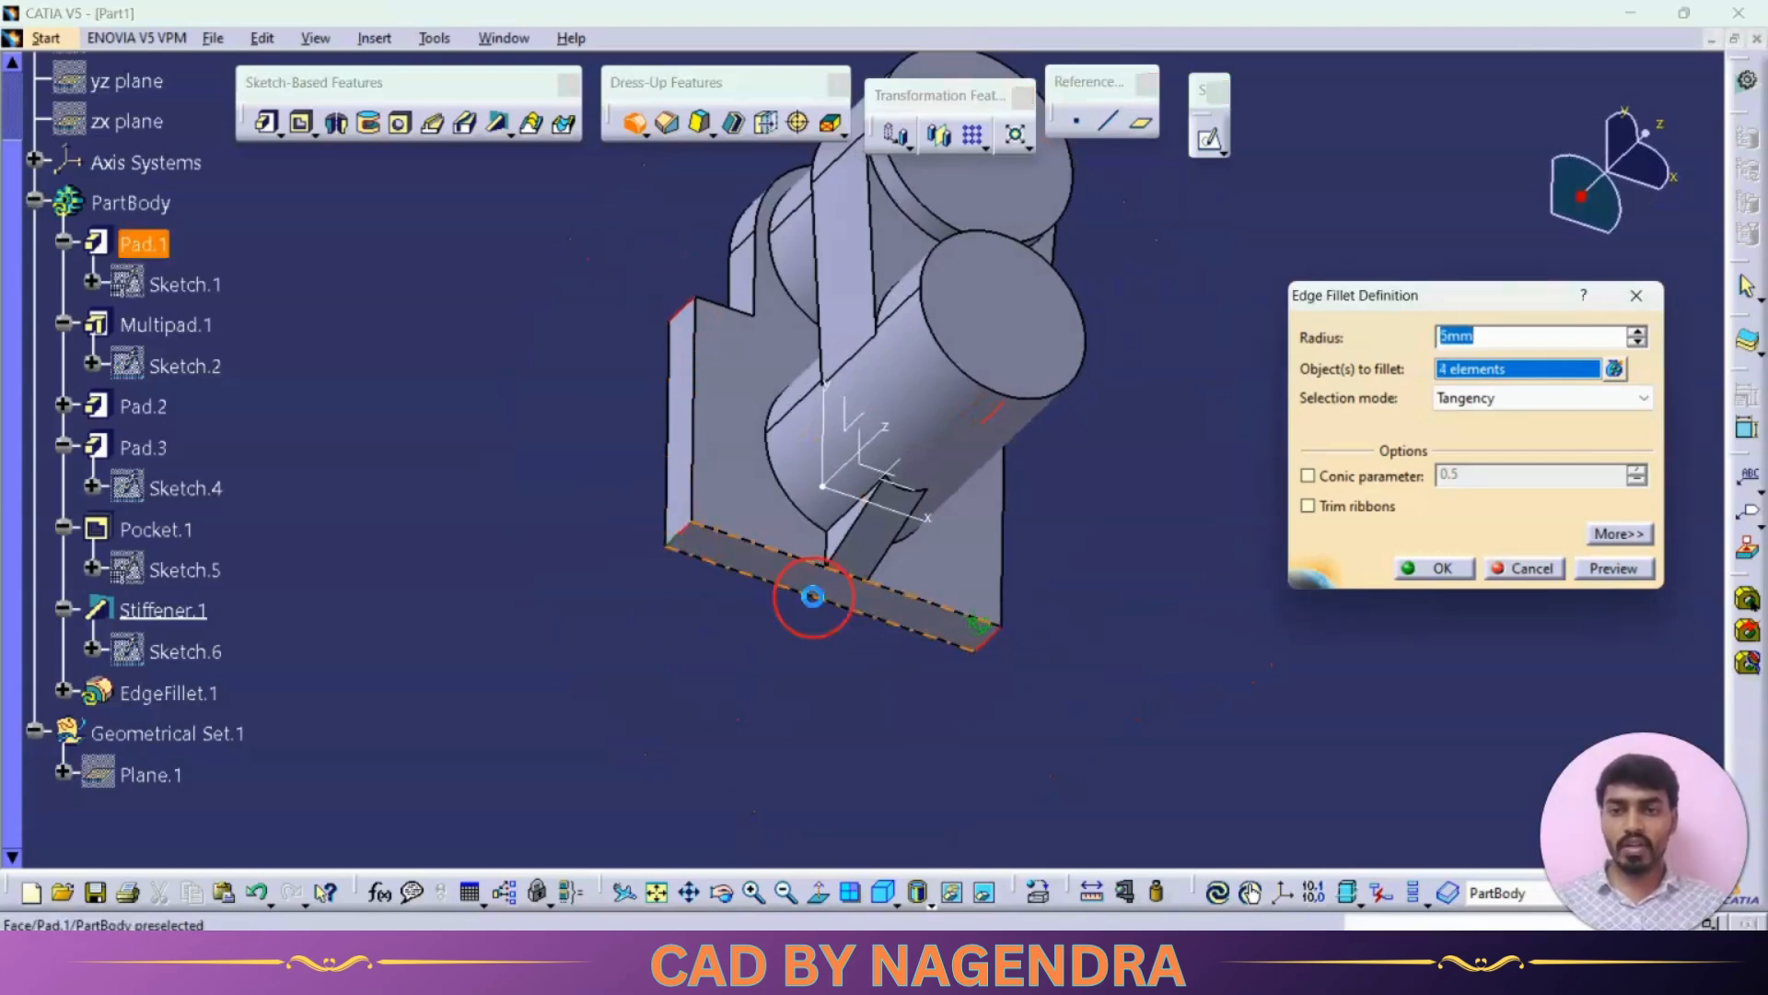
pyautogui.click(810, 592)
pyautogui.moveTo(1117, 600); pyautogui.dragTo(1059, 527, button='middle')
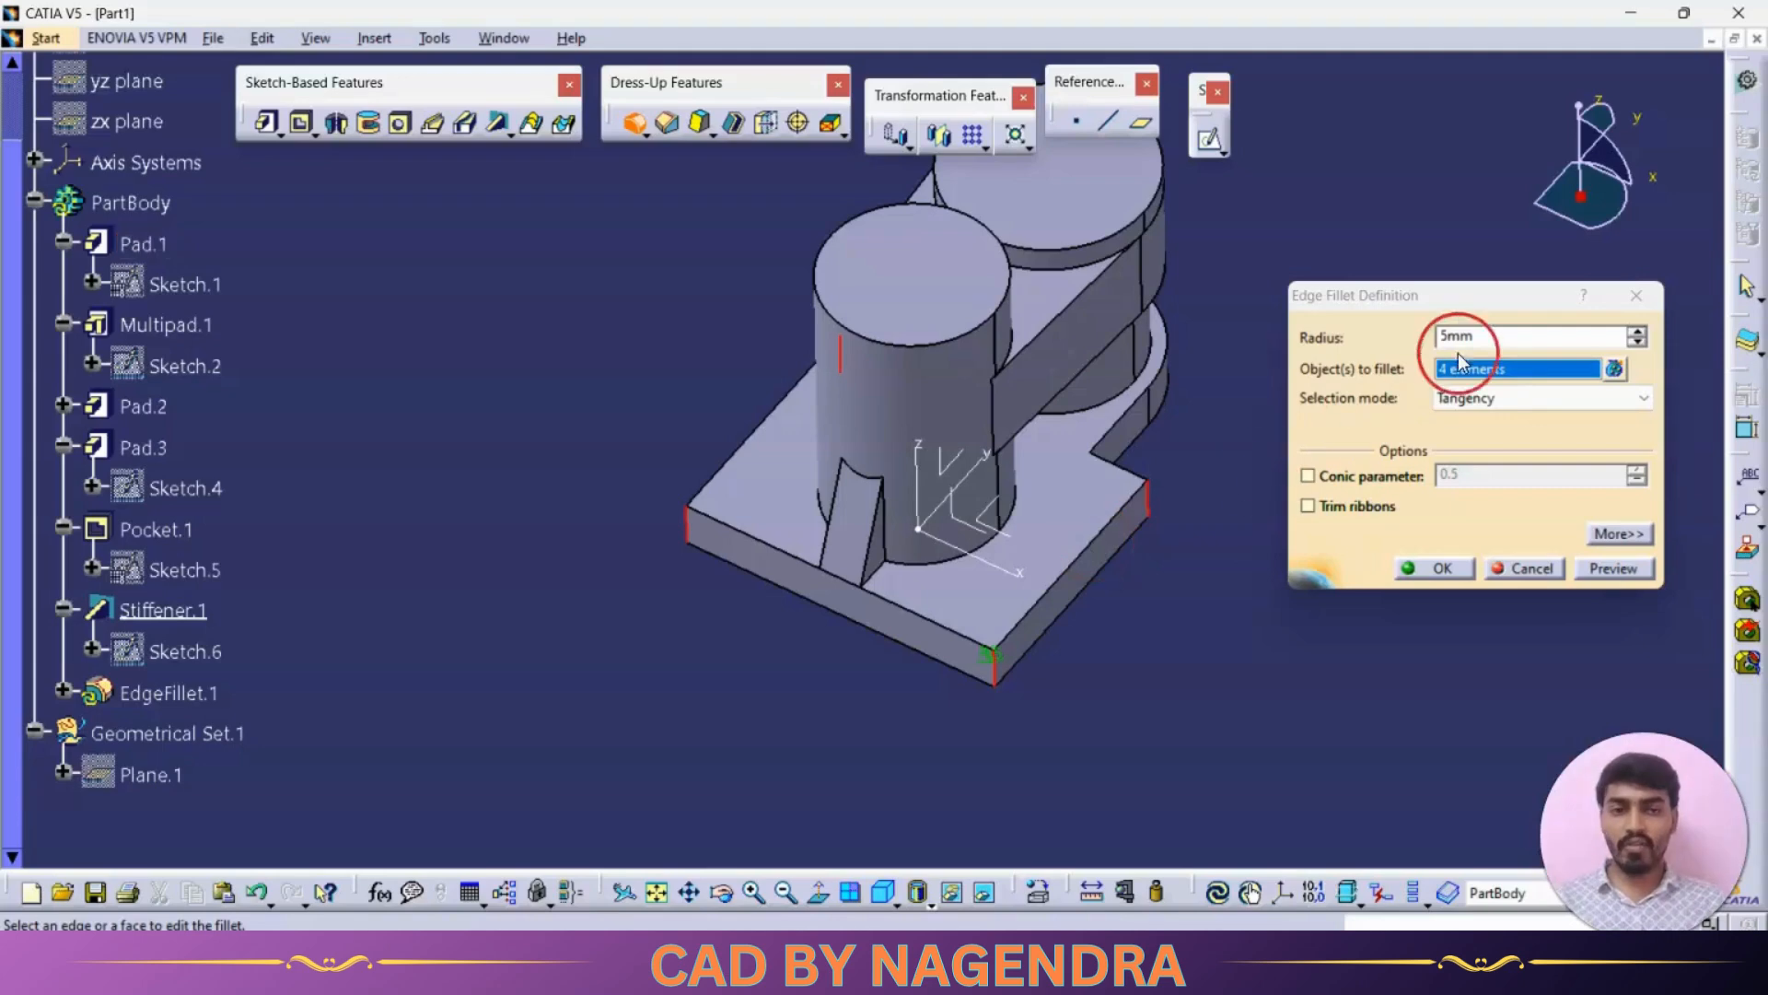
pyautogui.click(1506, 340)
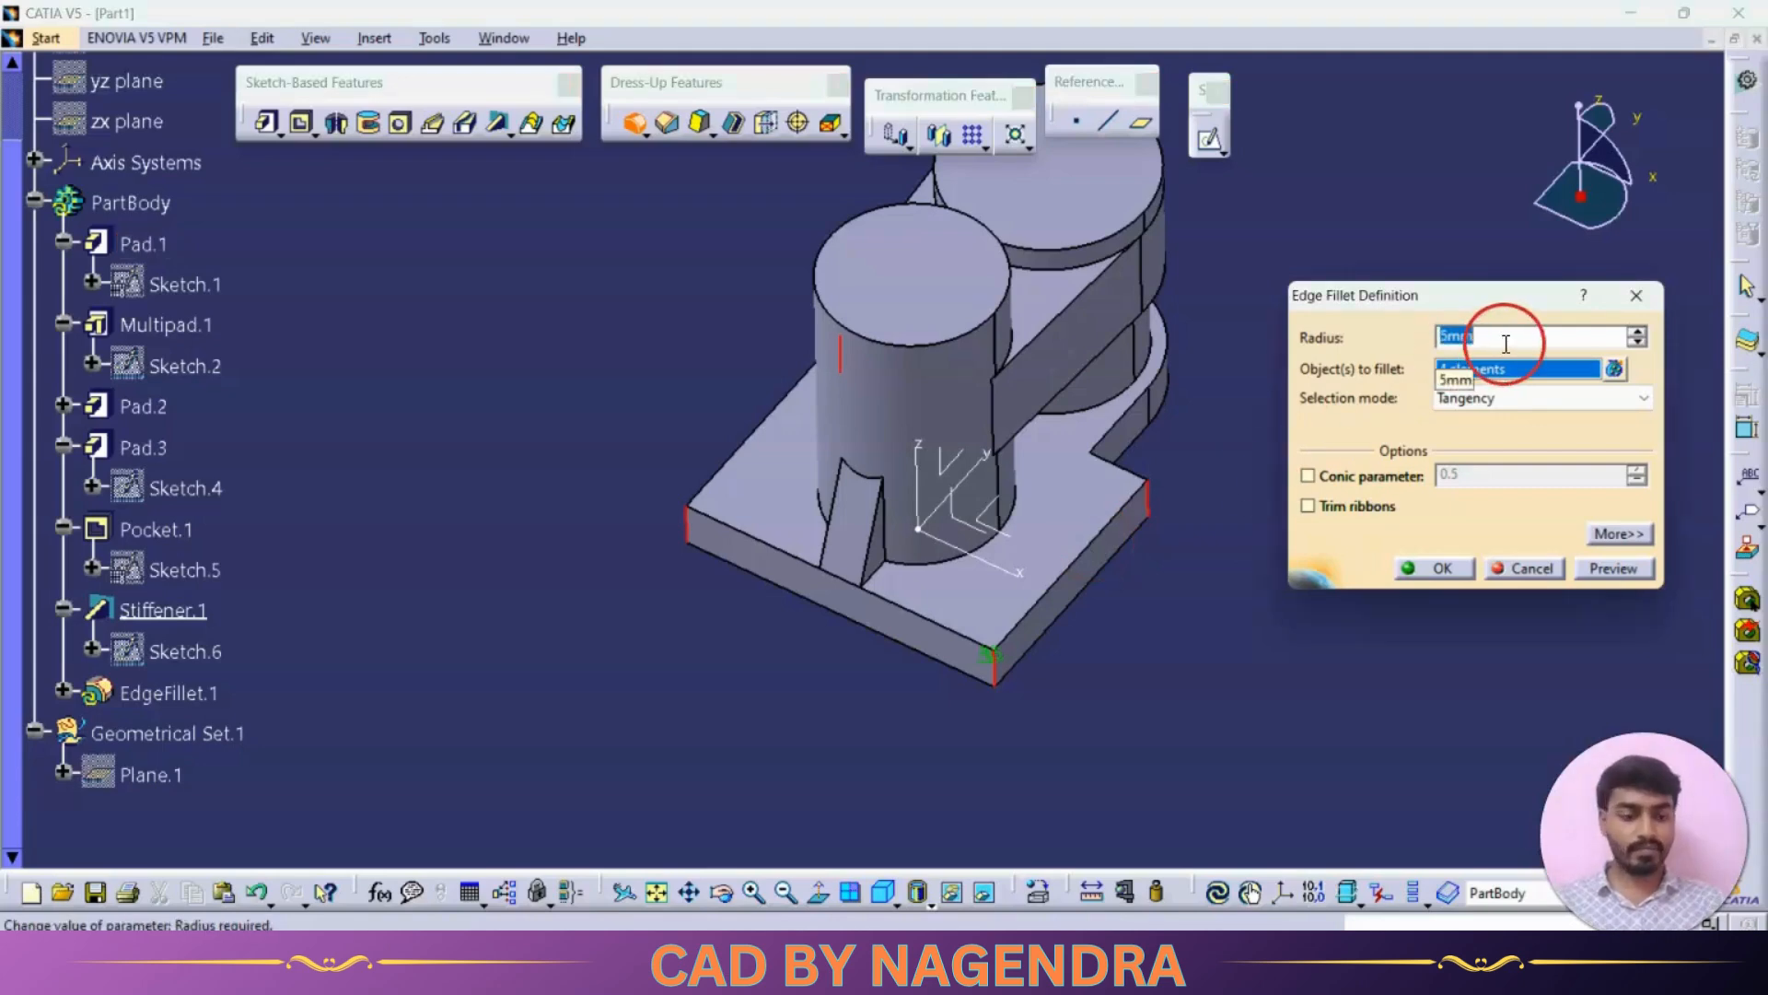
pyautogui.write('9')
pyautogui.press('Return')
# Step: Add a 4 mm Edge Fillet to the two inner edges of the notch in the base plate
pyautogui.moveTo(1335, 603)
pyautogui.mouseDown(button='middle')
pyautogui.moveTo(1212, 644)
pyautogui.moveTo(779, 613)
pyautogui.moveTo(1090, 772)
pyautogui.mouseUp(button='middle')
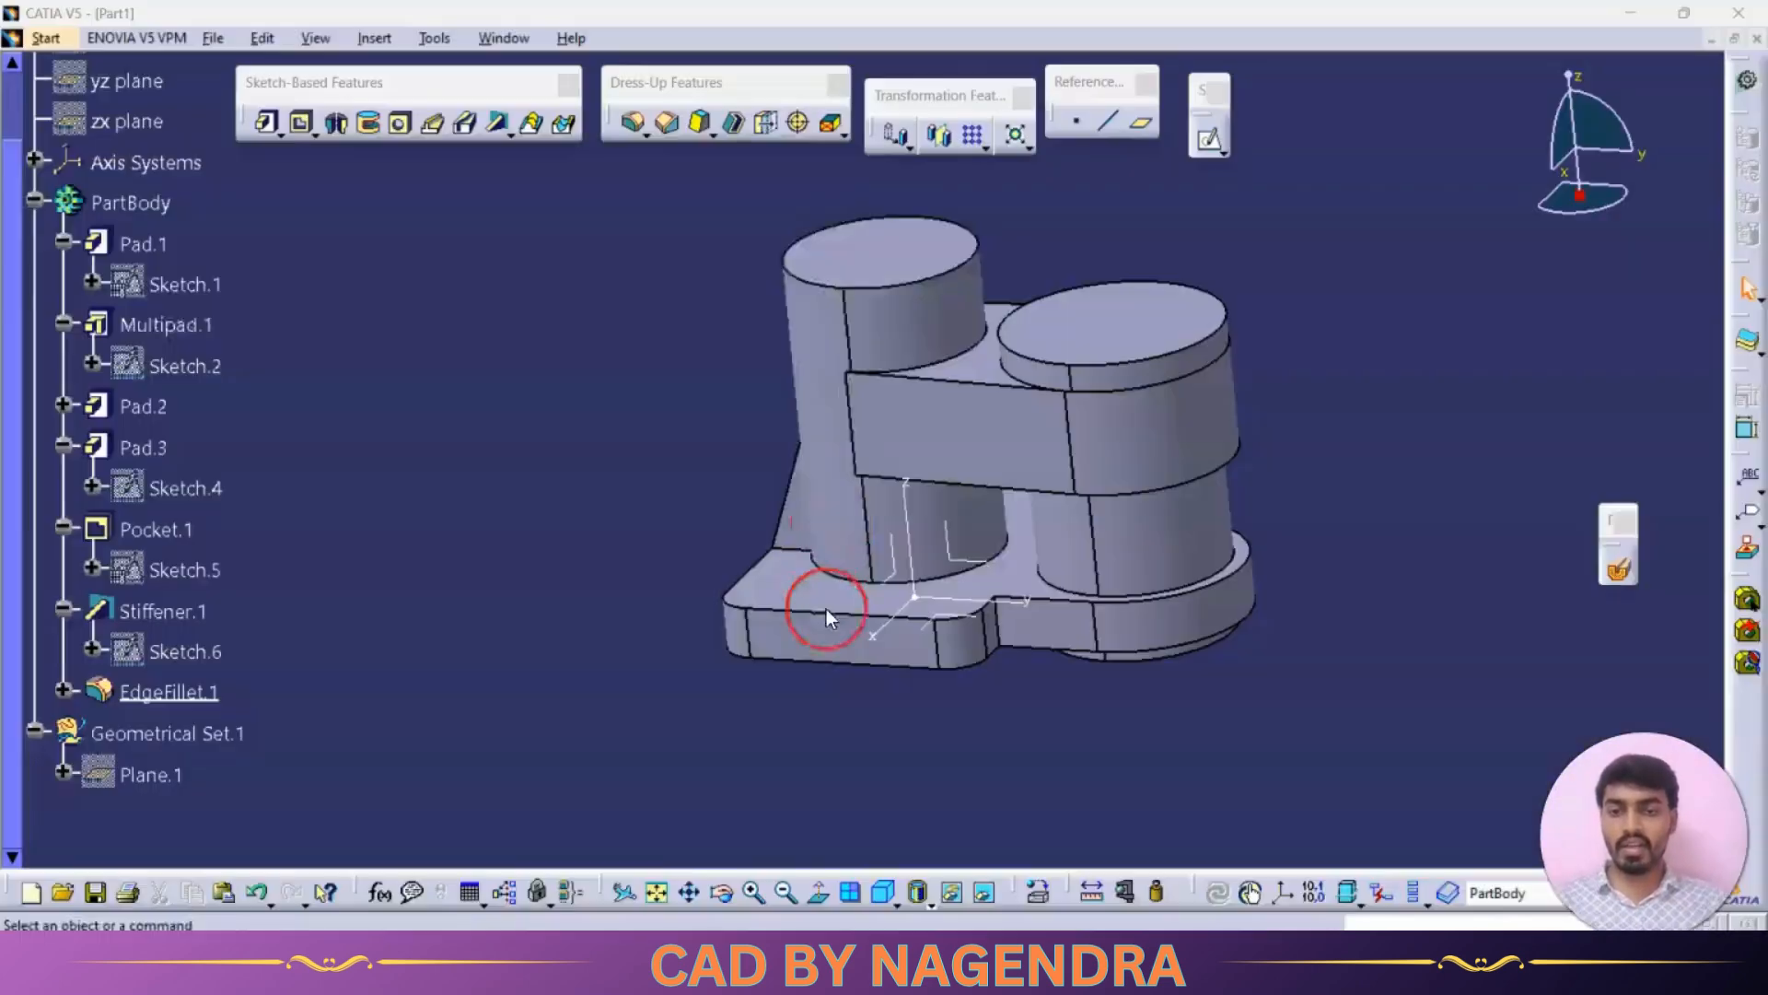
pyautogui.click(633, 123)
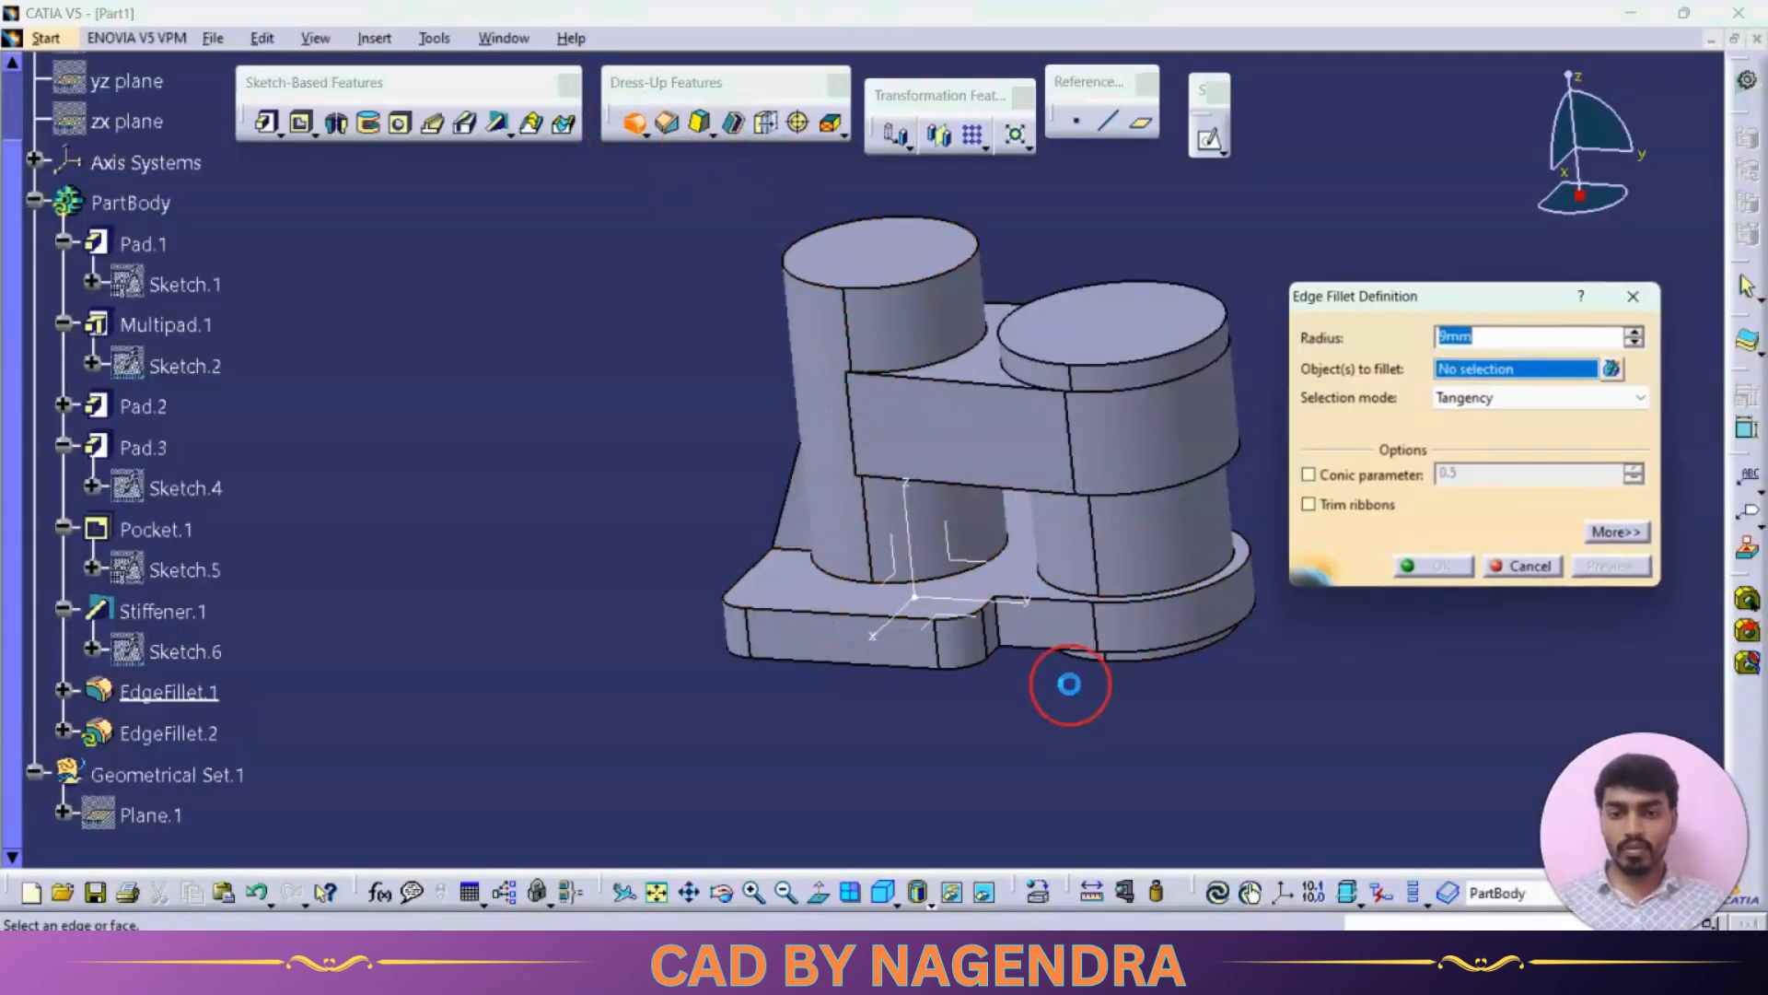
pyautogui.click(996, 624)
pyautogui.moveTo(996, 624); pyautogui.dragTo(888, 589, button='middle')
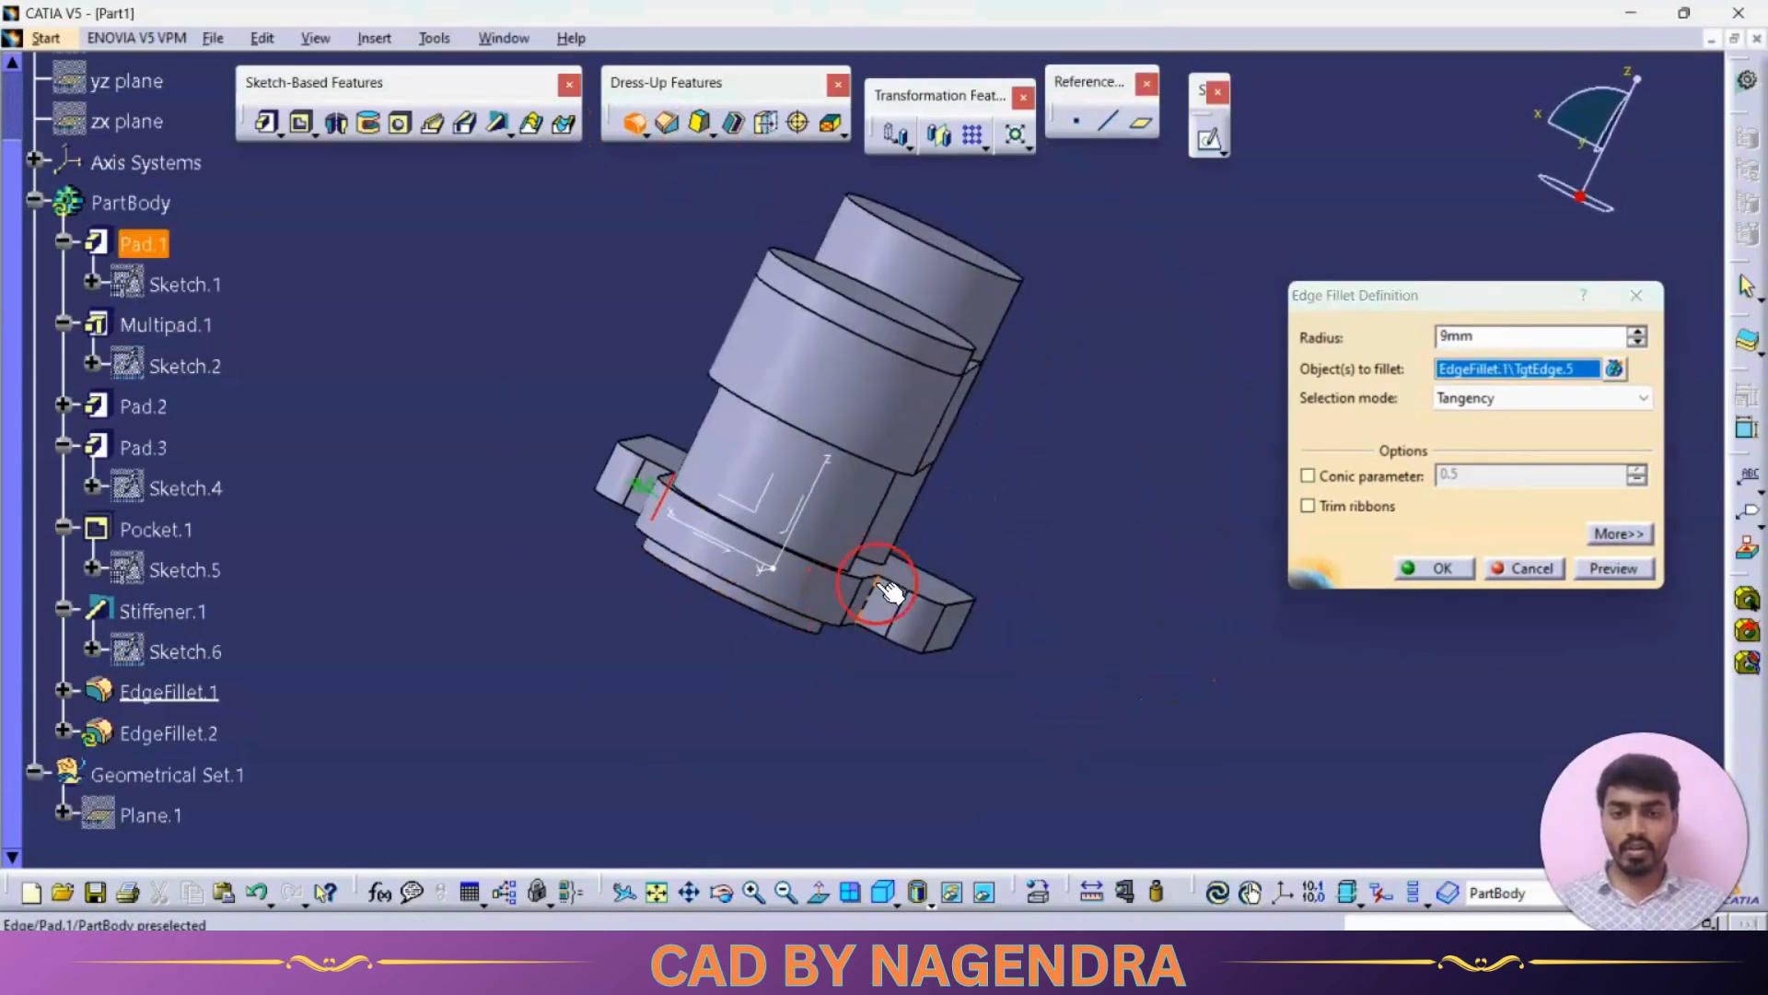
pyautogui.click(875, 604)
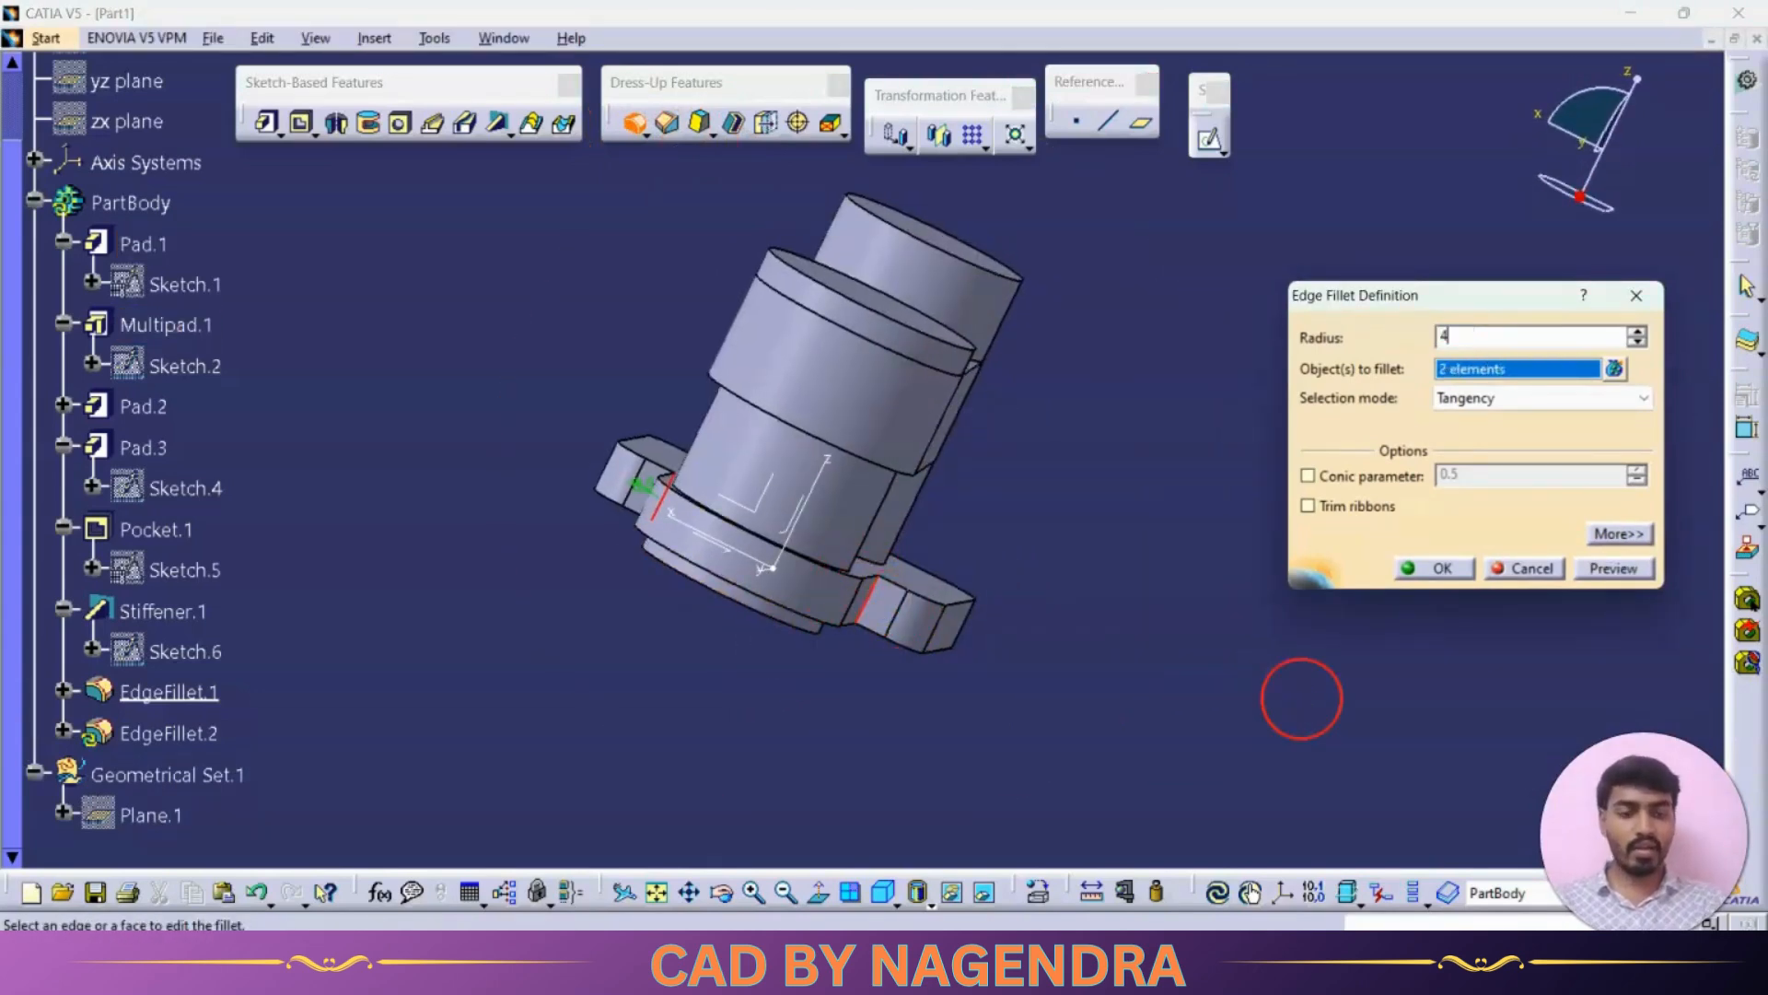
pyautogui.press('Return')
pyautogui.click(882, 892)
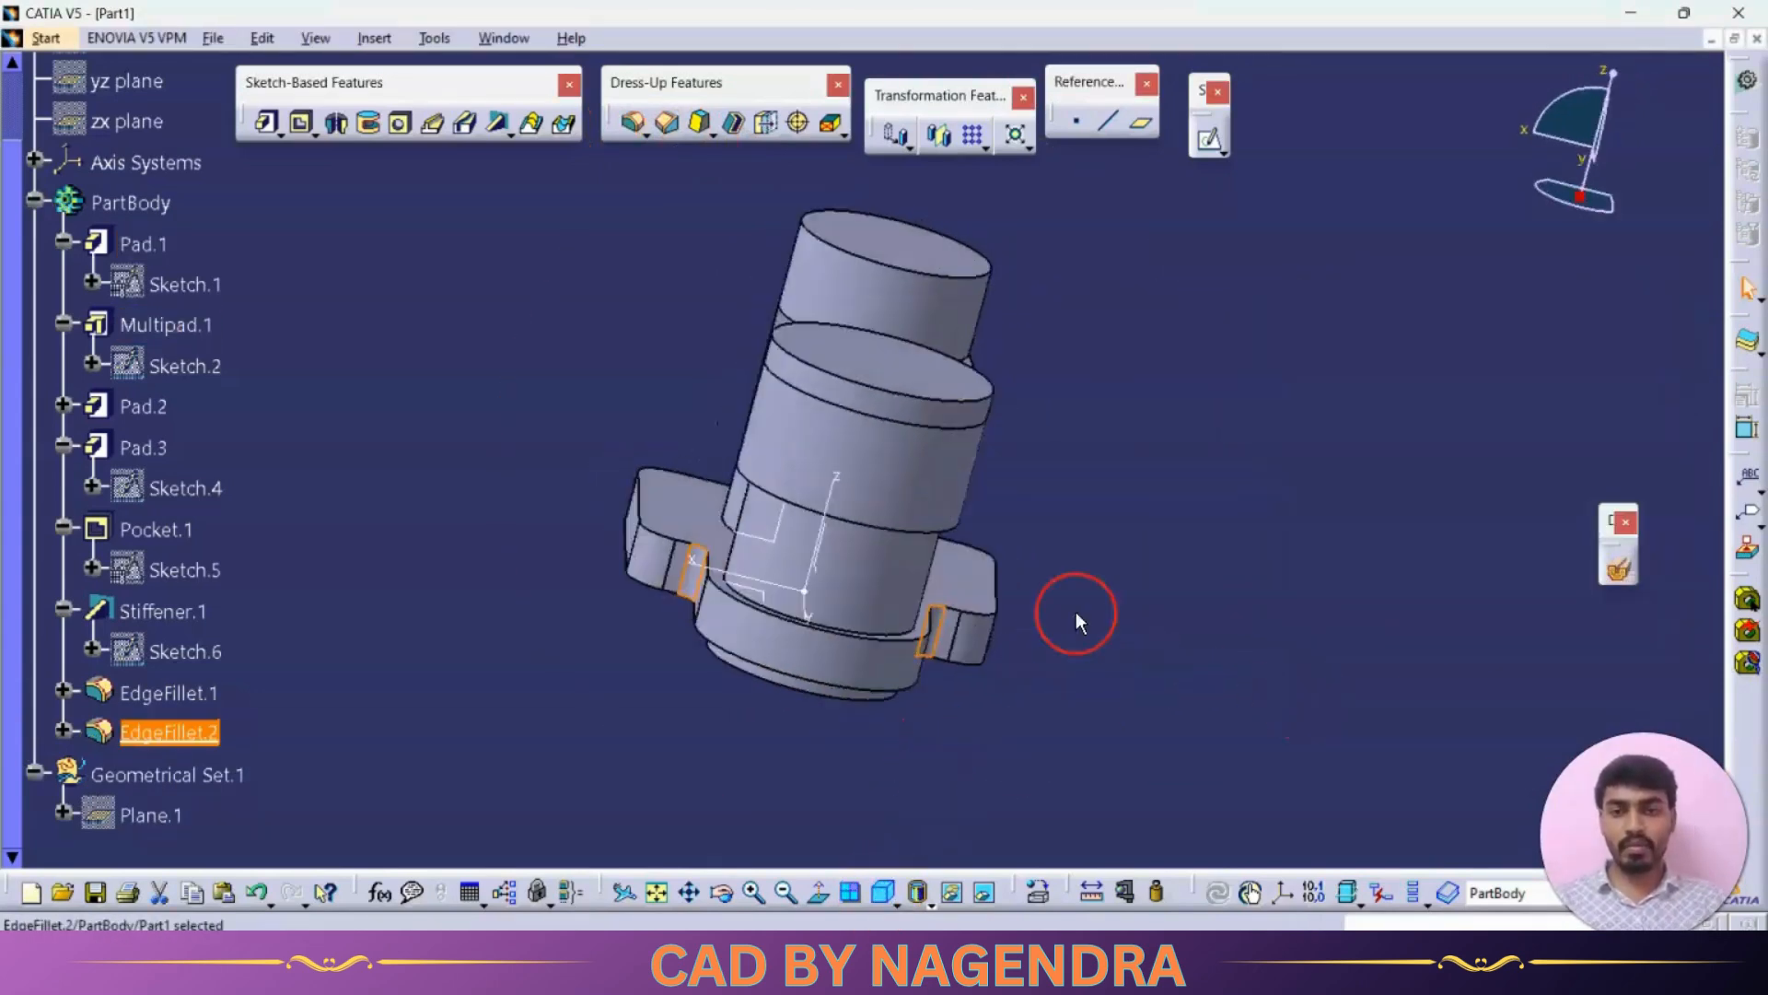
pyautogui.click(1320, 492)
# Step: Create a 32 mm Hole Up To Last through the top face of the left boss
pyautogui.hotkey('alt', 'Tab')
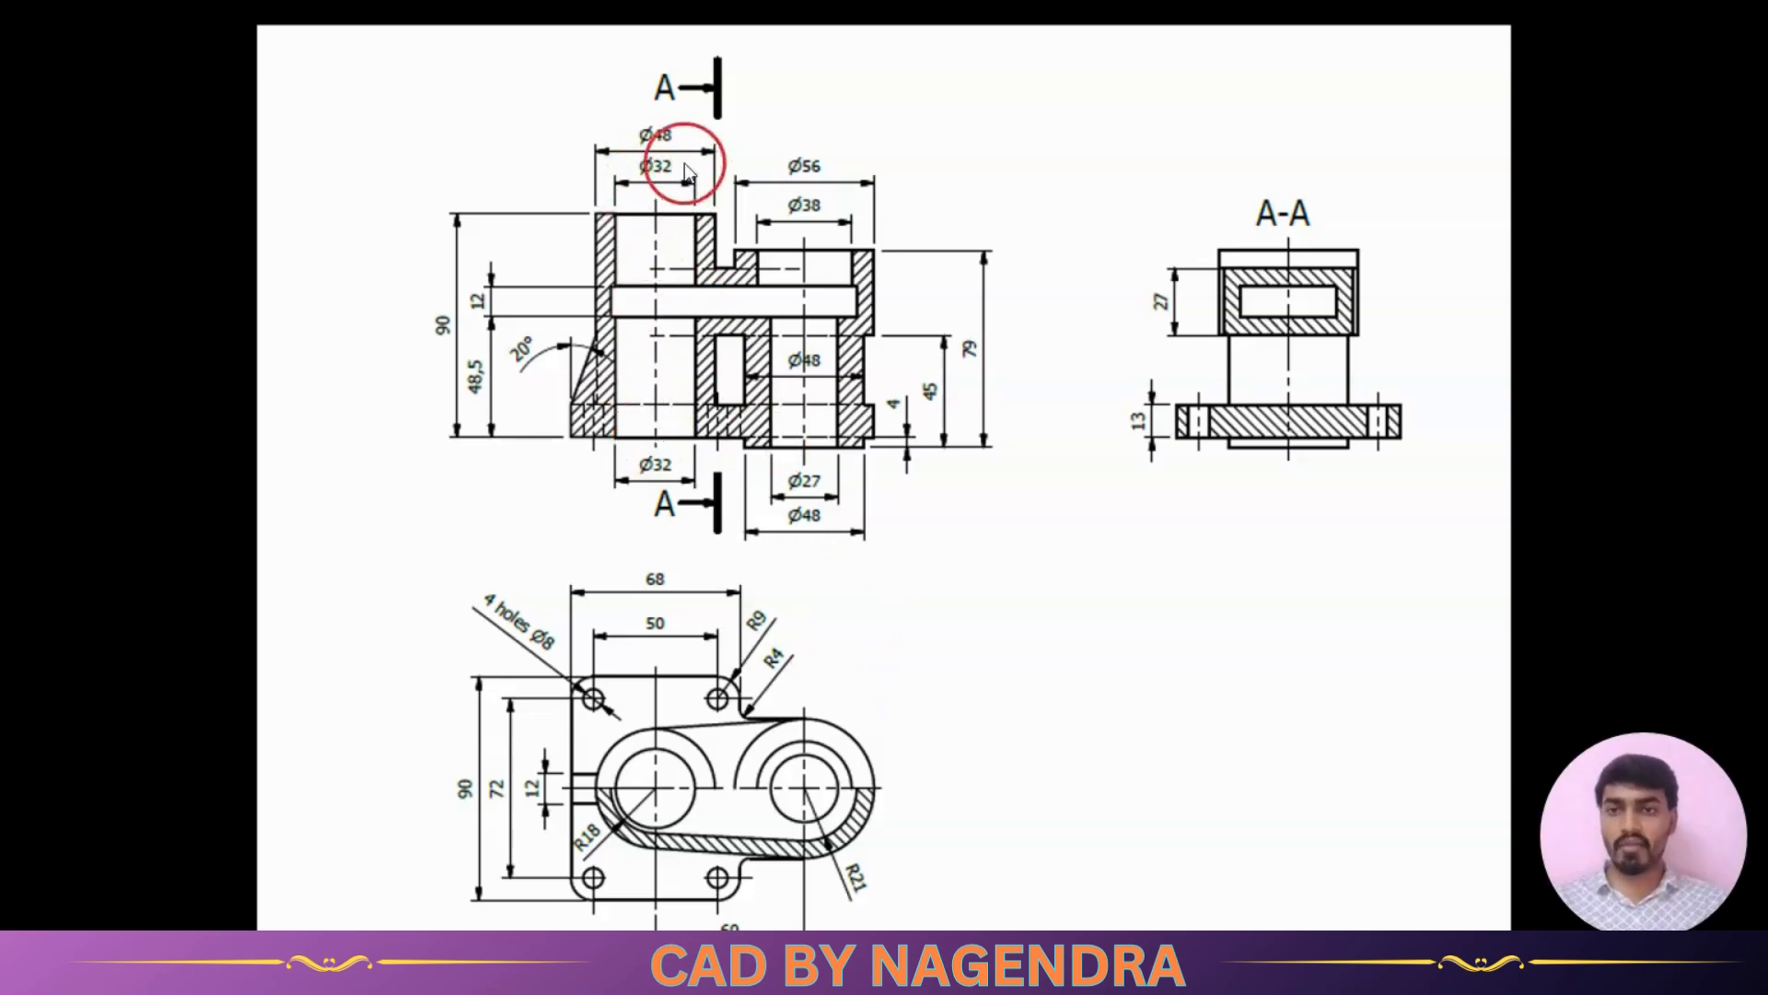
pyautogui.hotkey('alt', 'Tab')
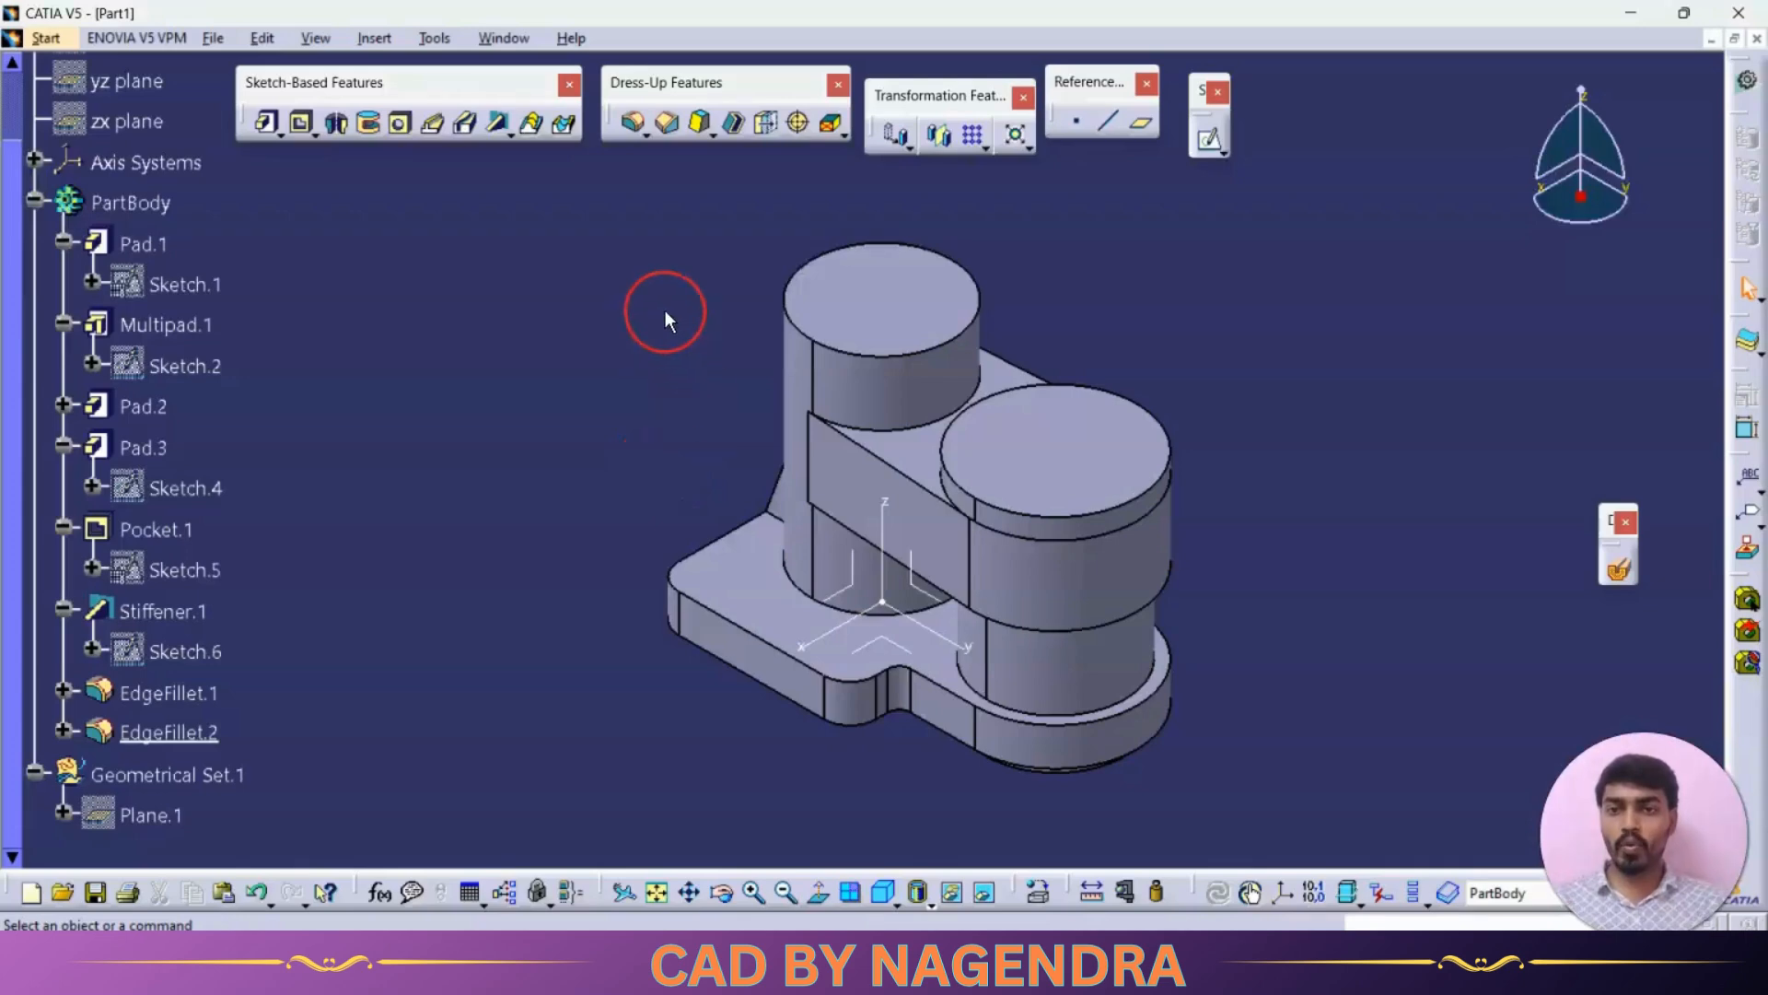
pyautogui.moveTo(667, 311); pyautogui.dragTo(697, 298, button='middle')
pyautogui.click(400, 124)
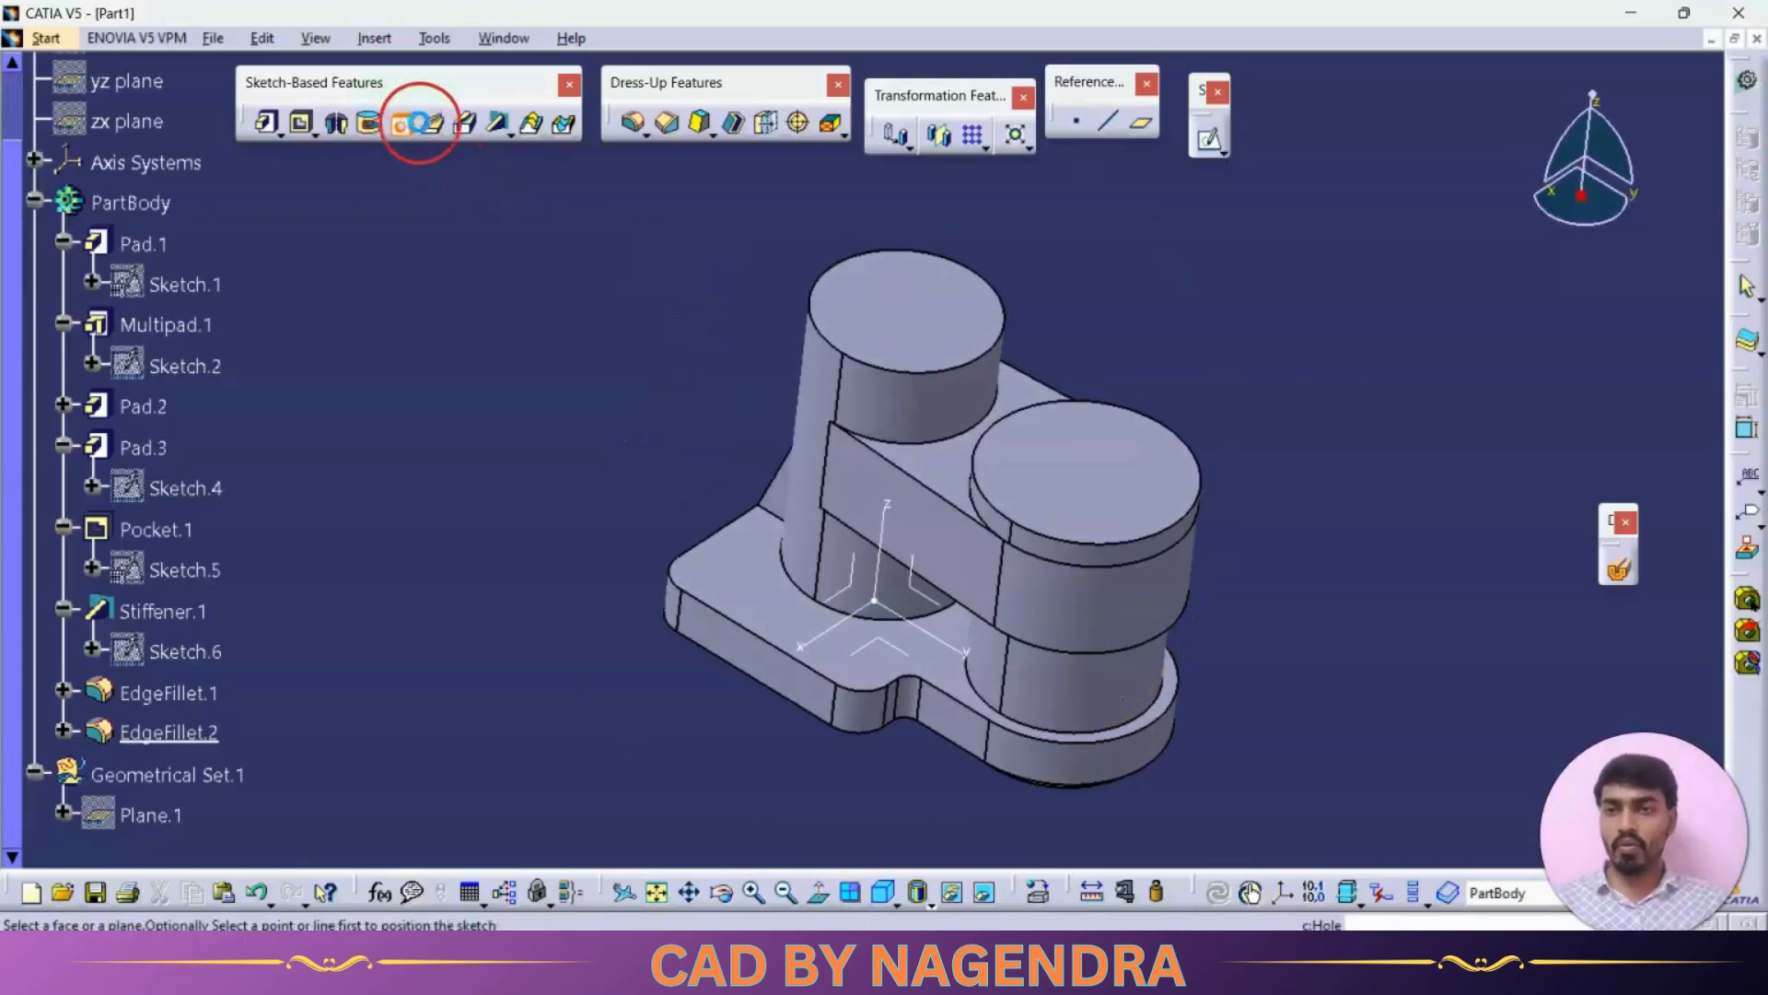
pyautogui.click(1008, 306)
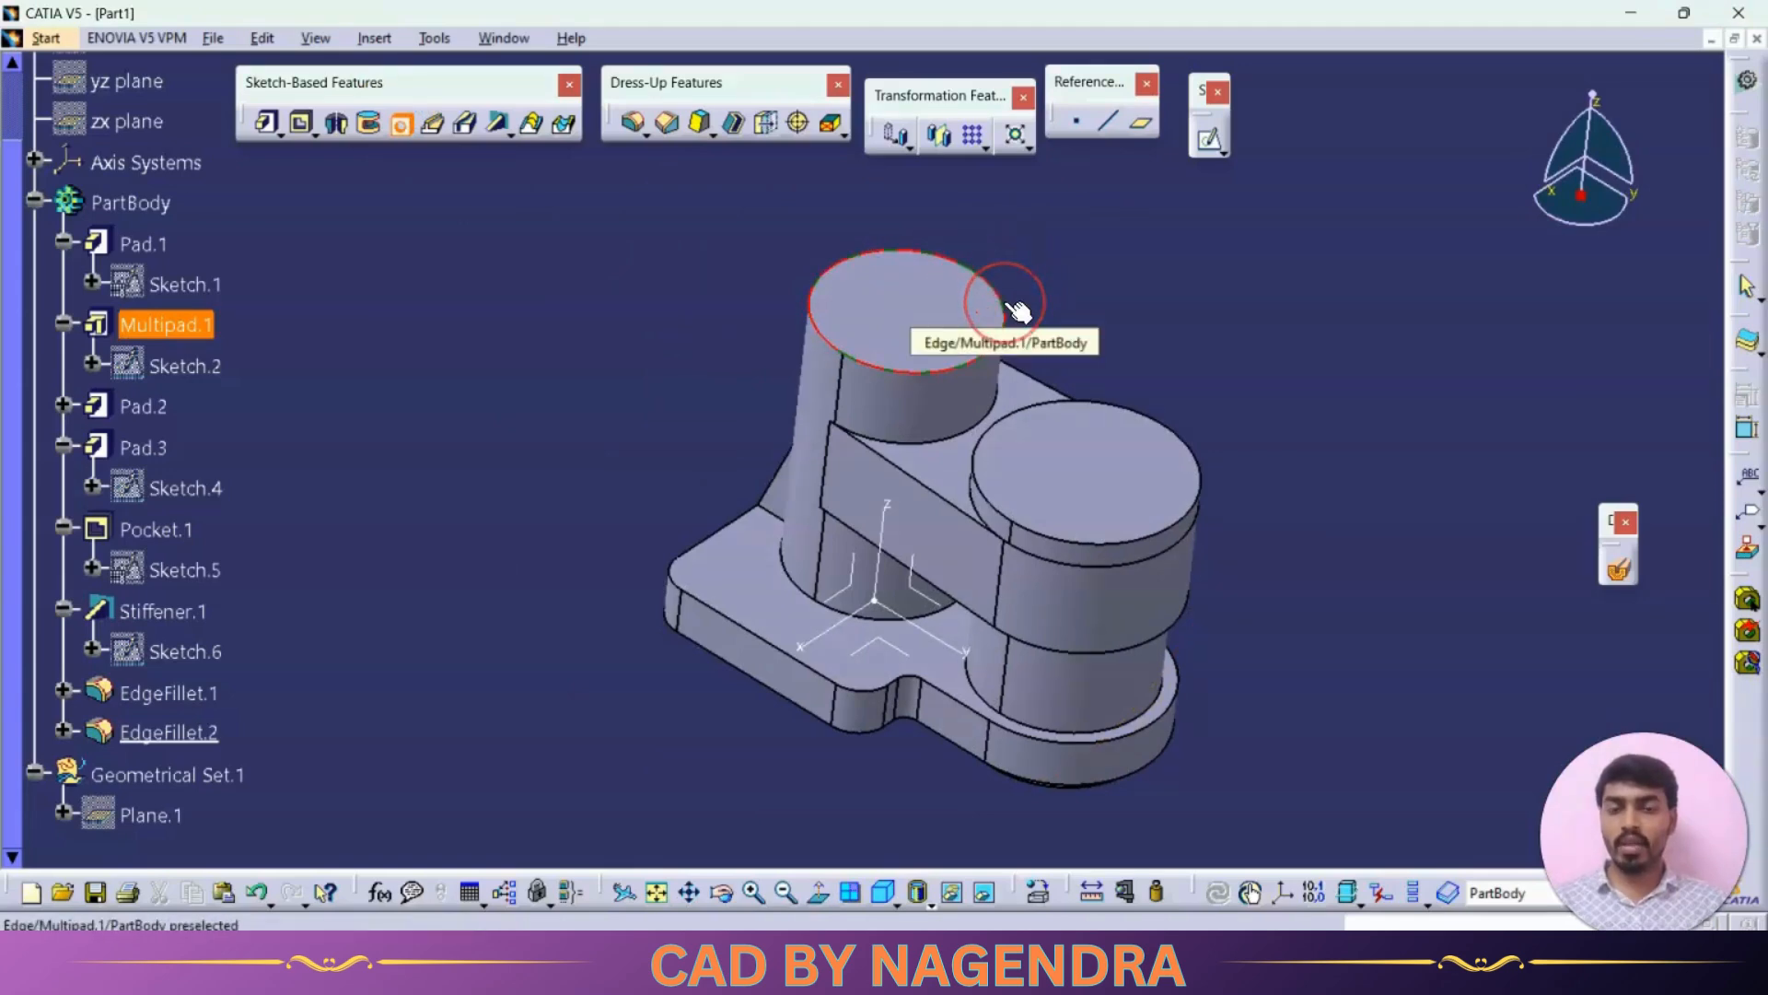
pyautogui.click(907, 300)
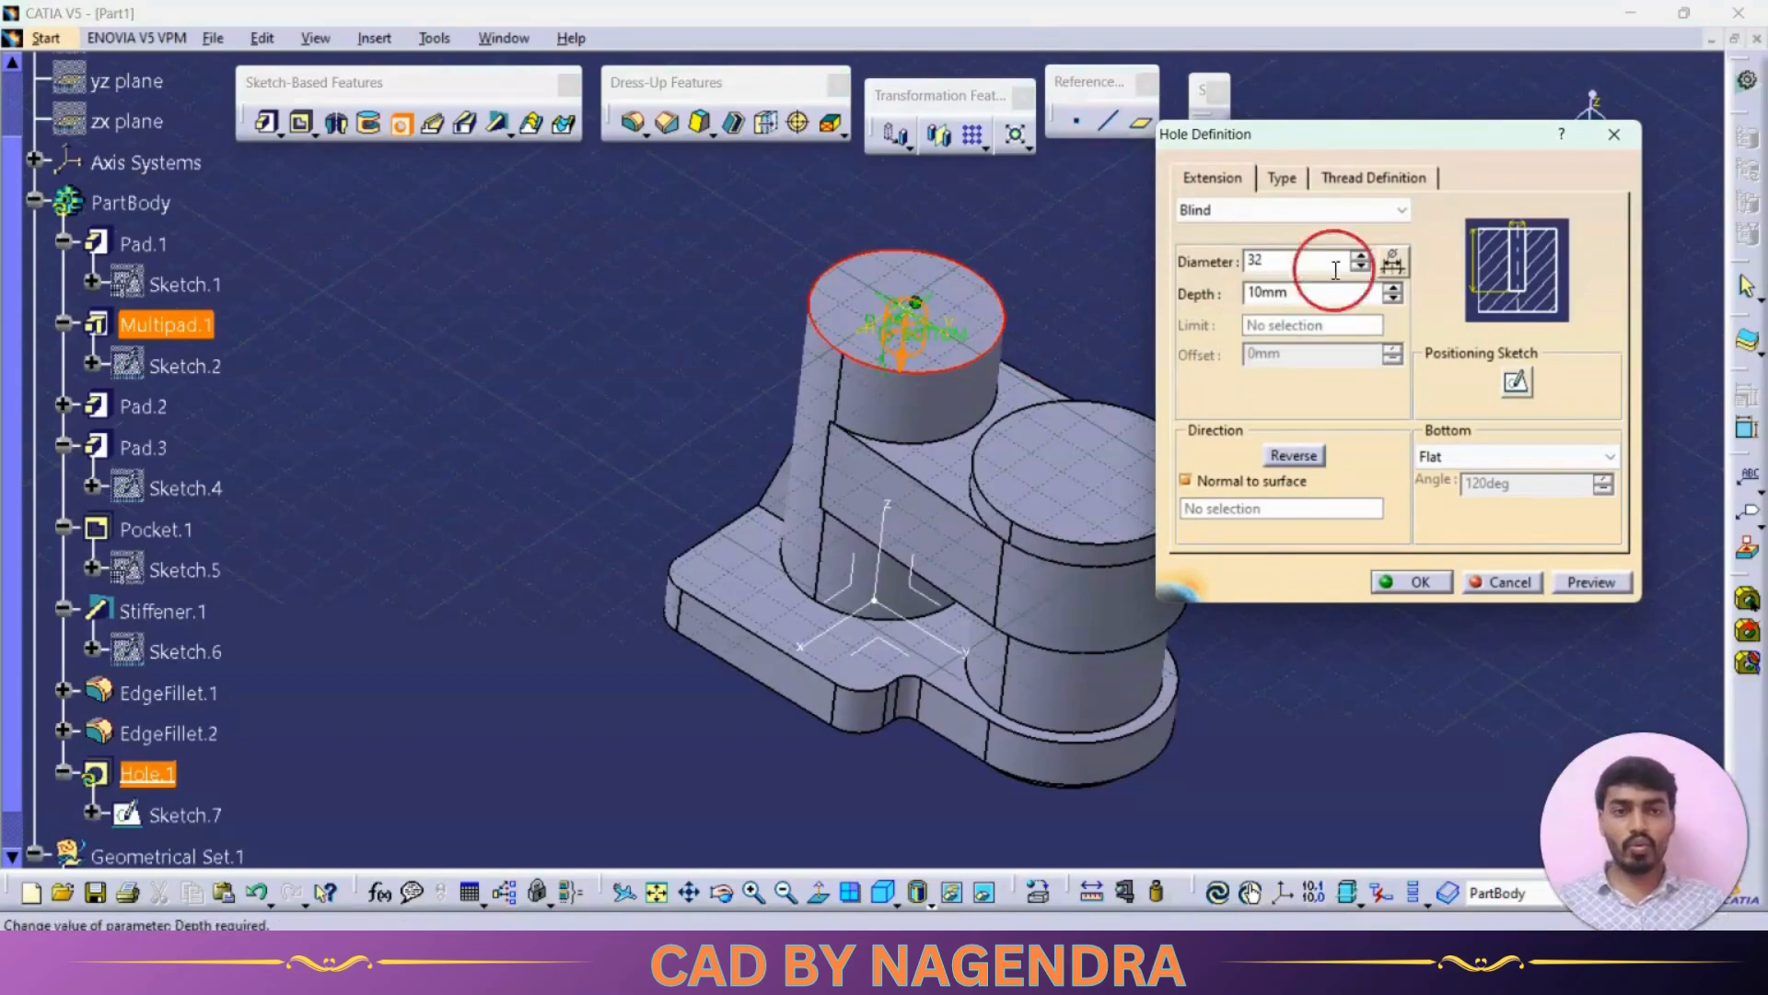
pyautogui.click(1270, 210)
pyautogui.click(1248, 268)
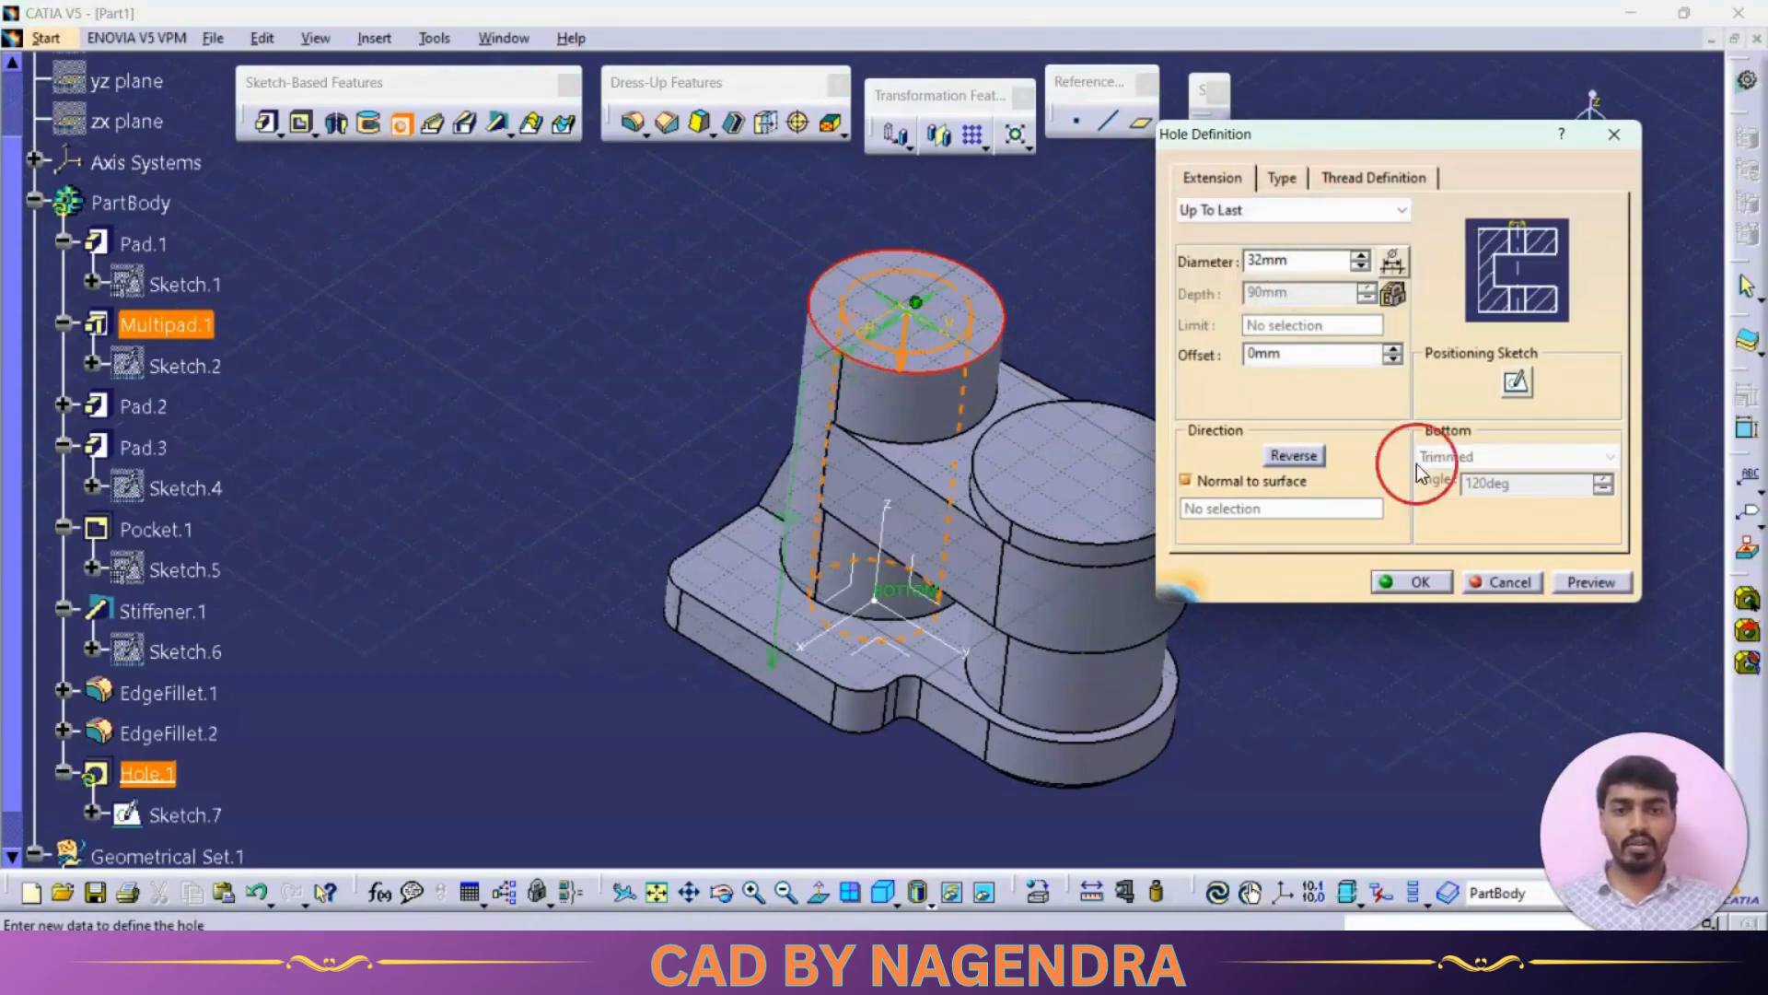
pyautogui.click(1400, 581)
# Step: Start a Hole on the right boss's top face with a 27 mm diameter, Up To Last
pyautogui.moveTo(747, 468)
pyautogui.mouseDown(button='middle')
pyautogui.moveTo(860, 672)
pyautogui.moveTo(750, 541)
pyautogui.mouseUp(button='middle')
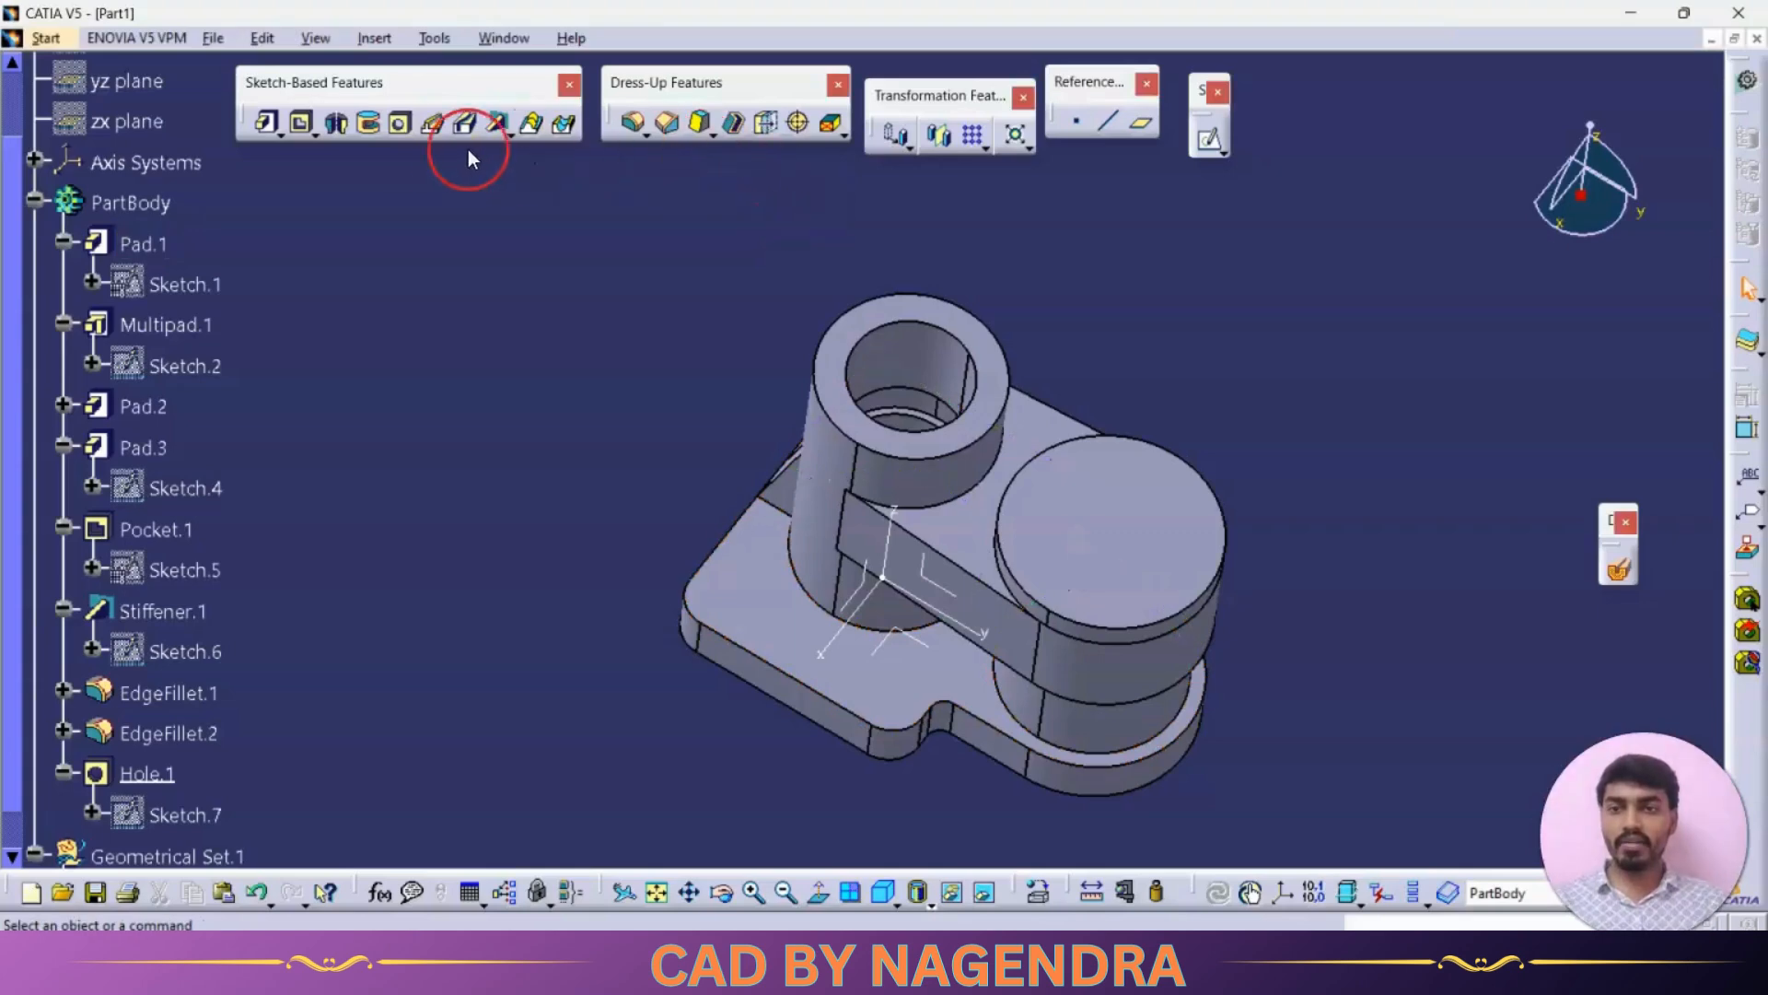
pyautogui.click(403, 125)
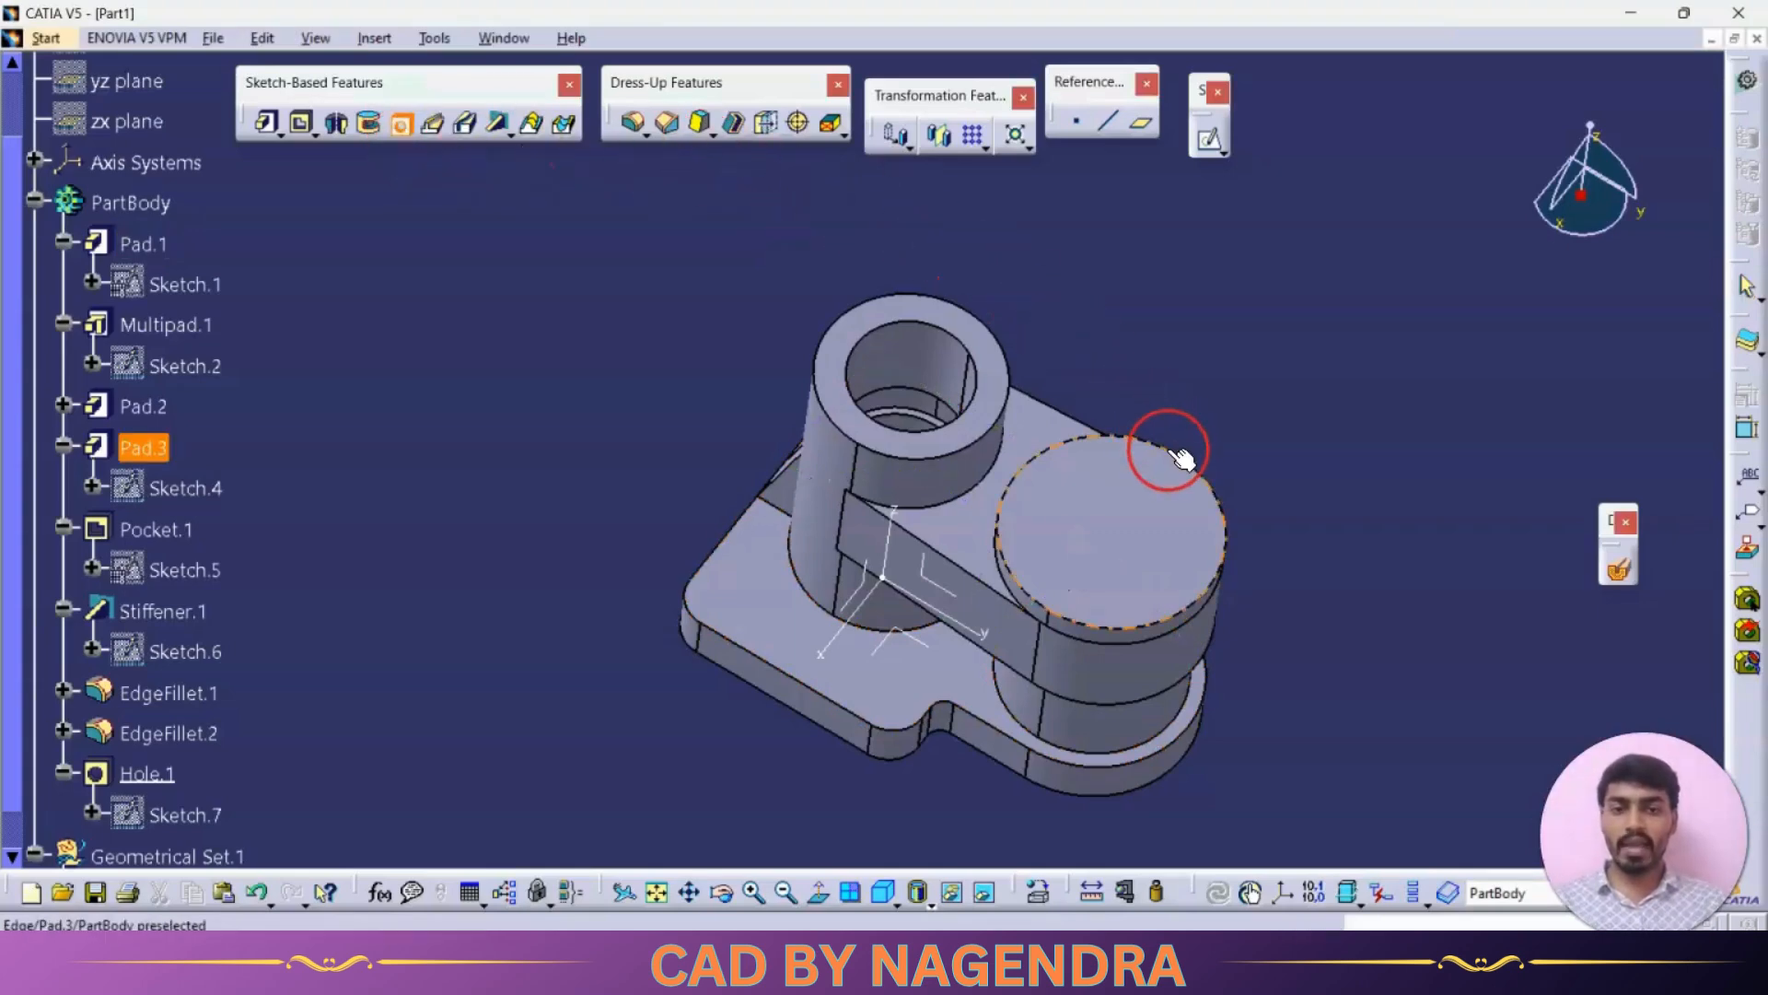
pyautogui.click(1096, 493)
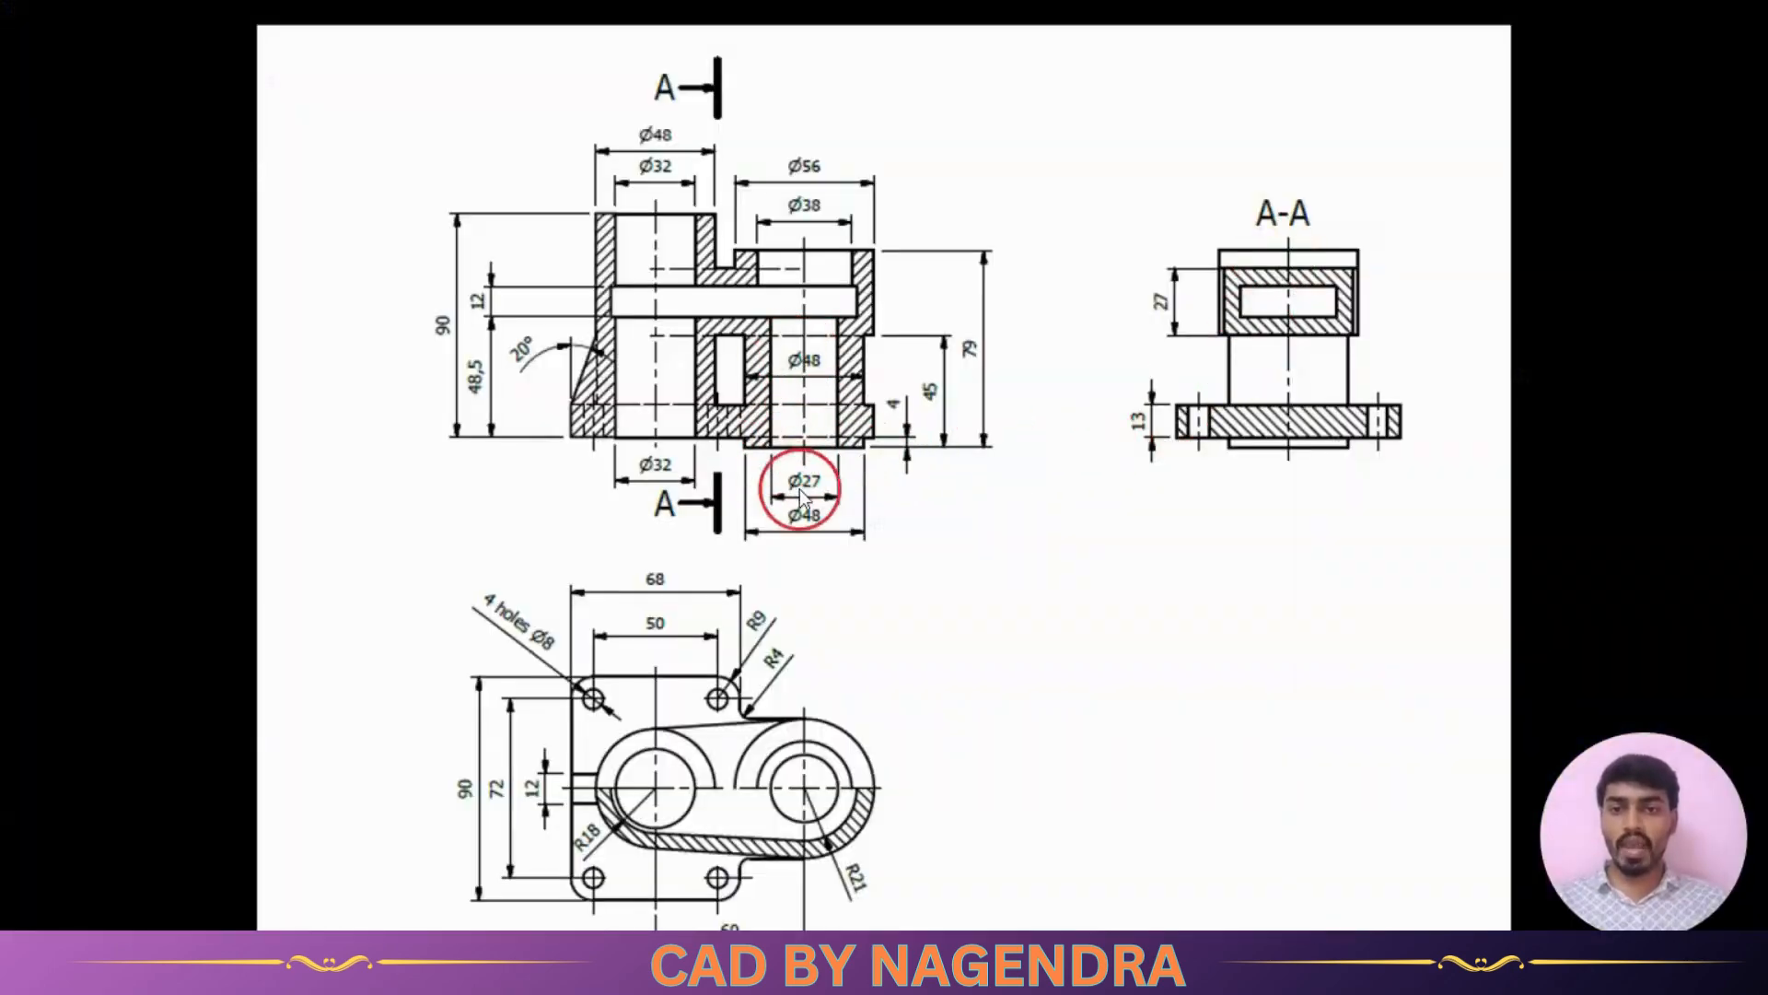
pyautogui.hotkey('alt', 'Tab')
pyautogui.doubleClick(1308, 260)
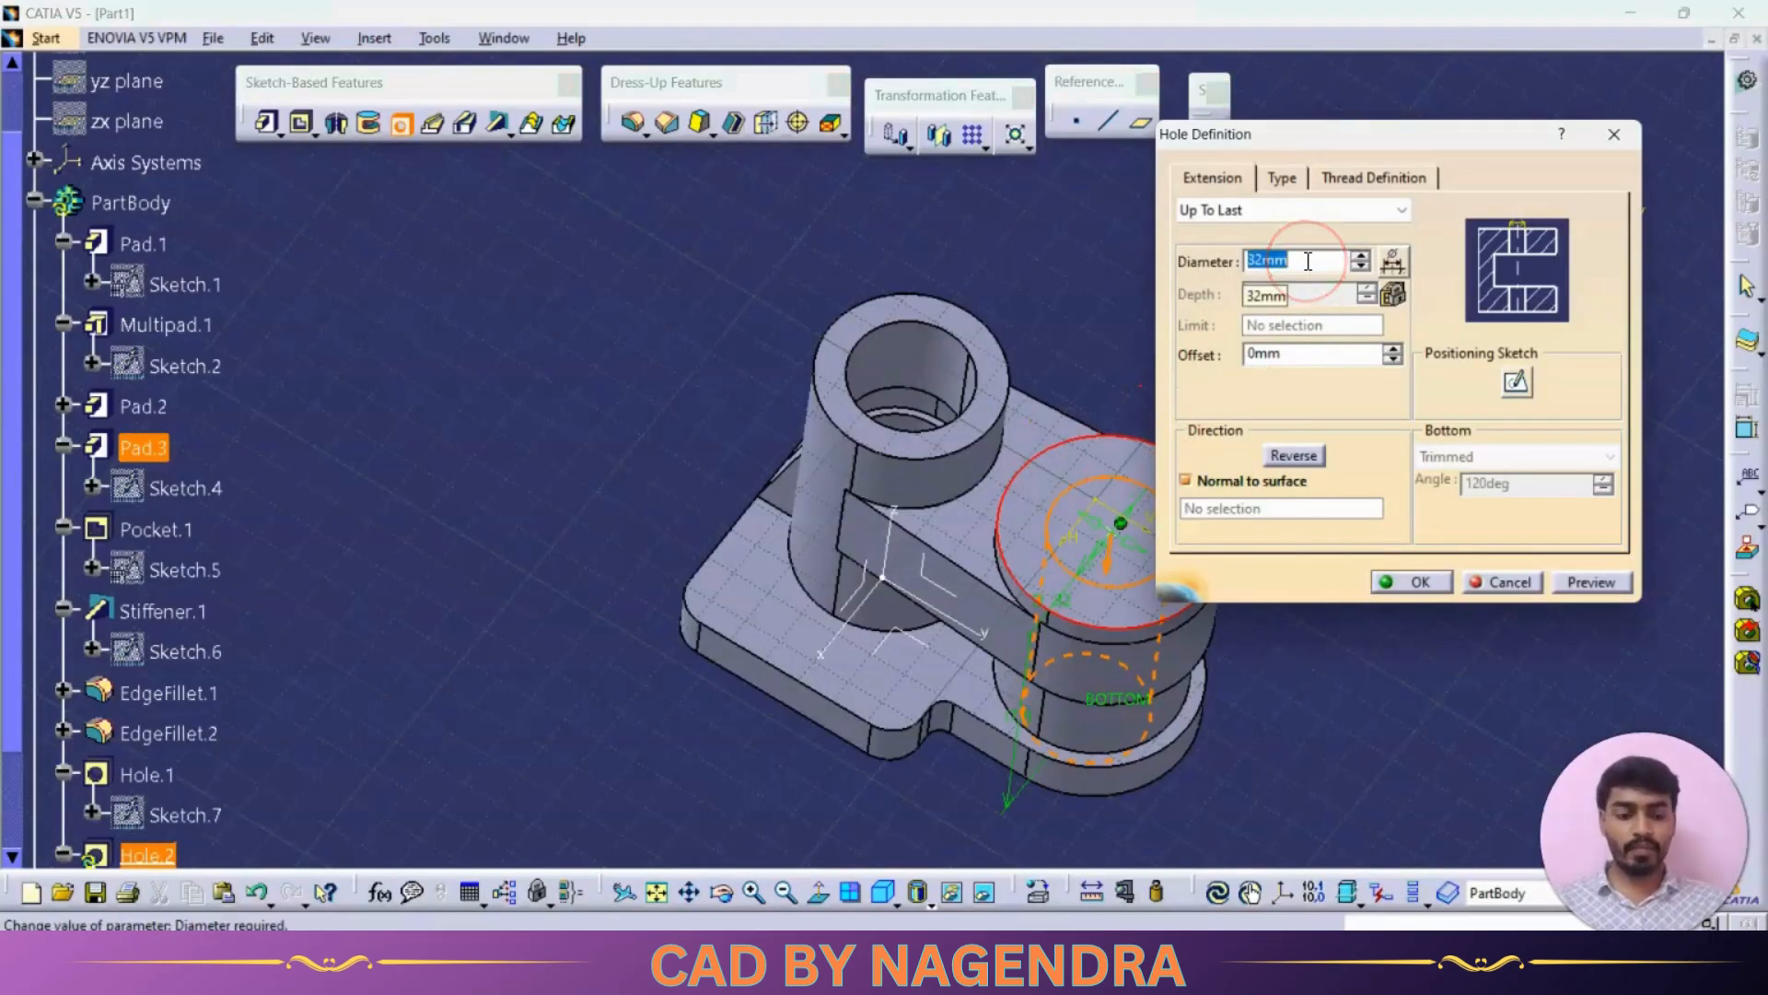
pyautogui.write('27')
pyautogui.press('Return')
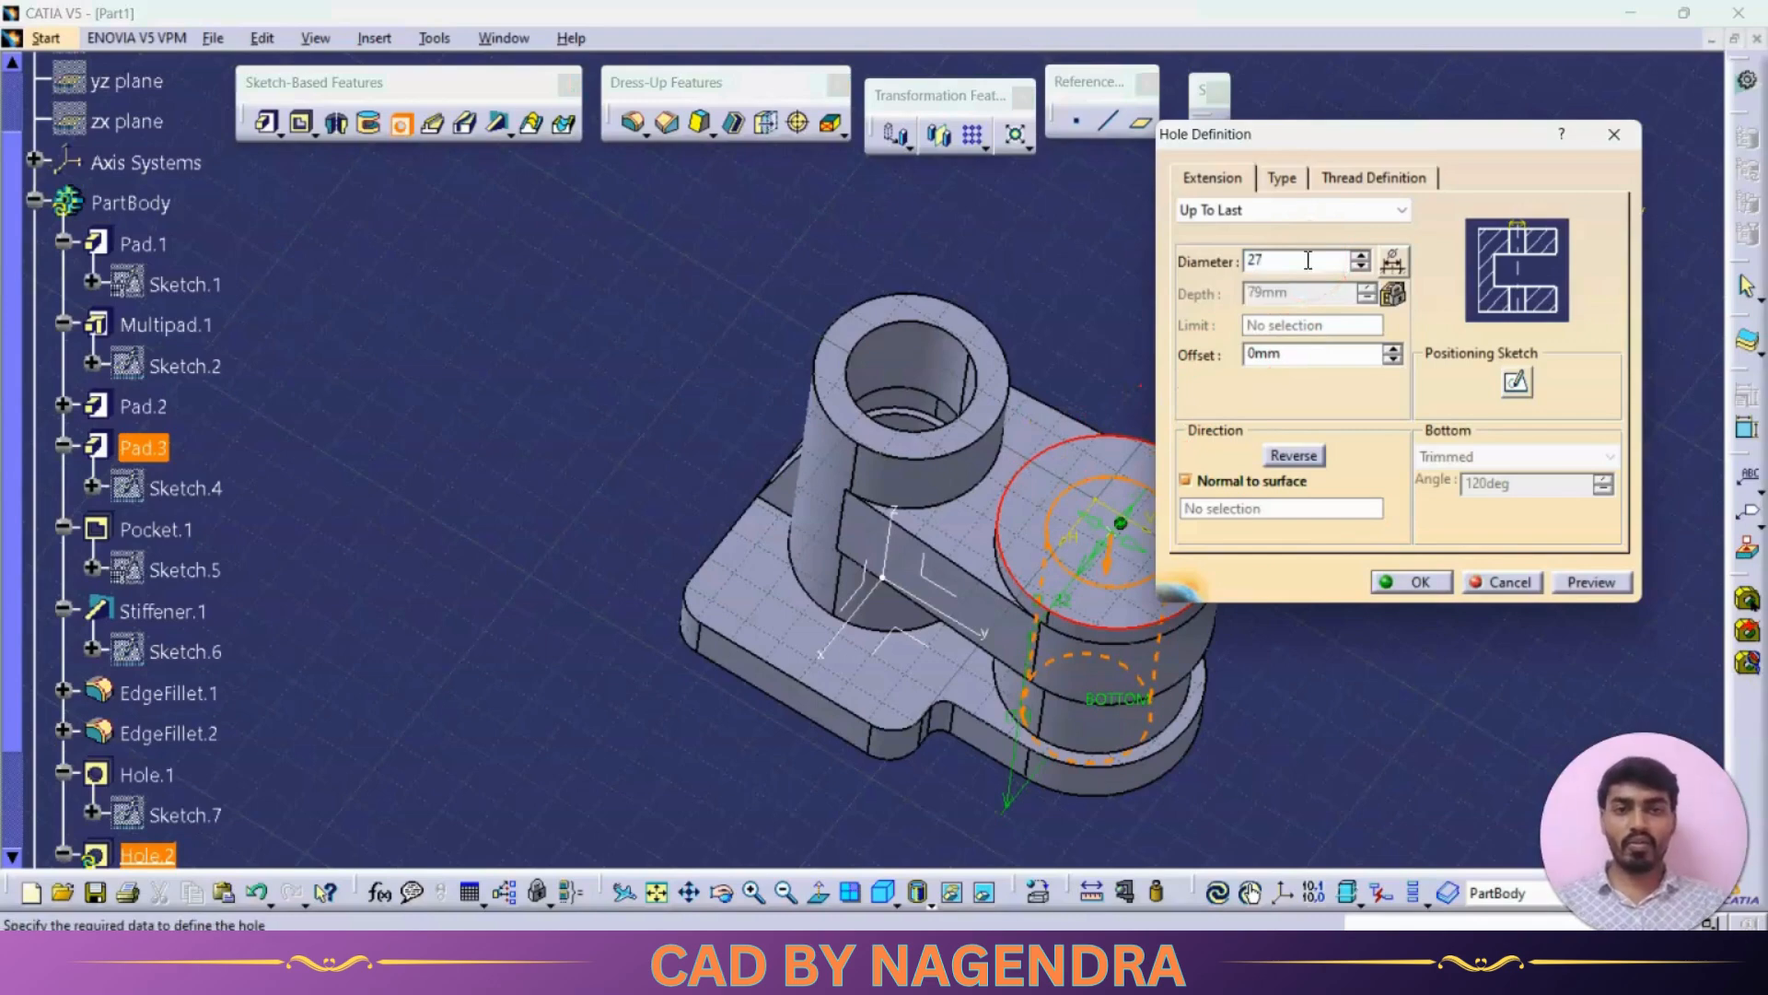
# Step: Make the hole Counterbored with a 38 mm counterbore diameter and 19 mm depth, preview, and confirm
pyautogui.click(1282, 180)
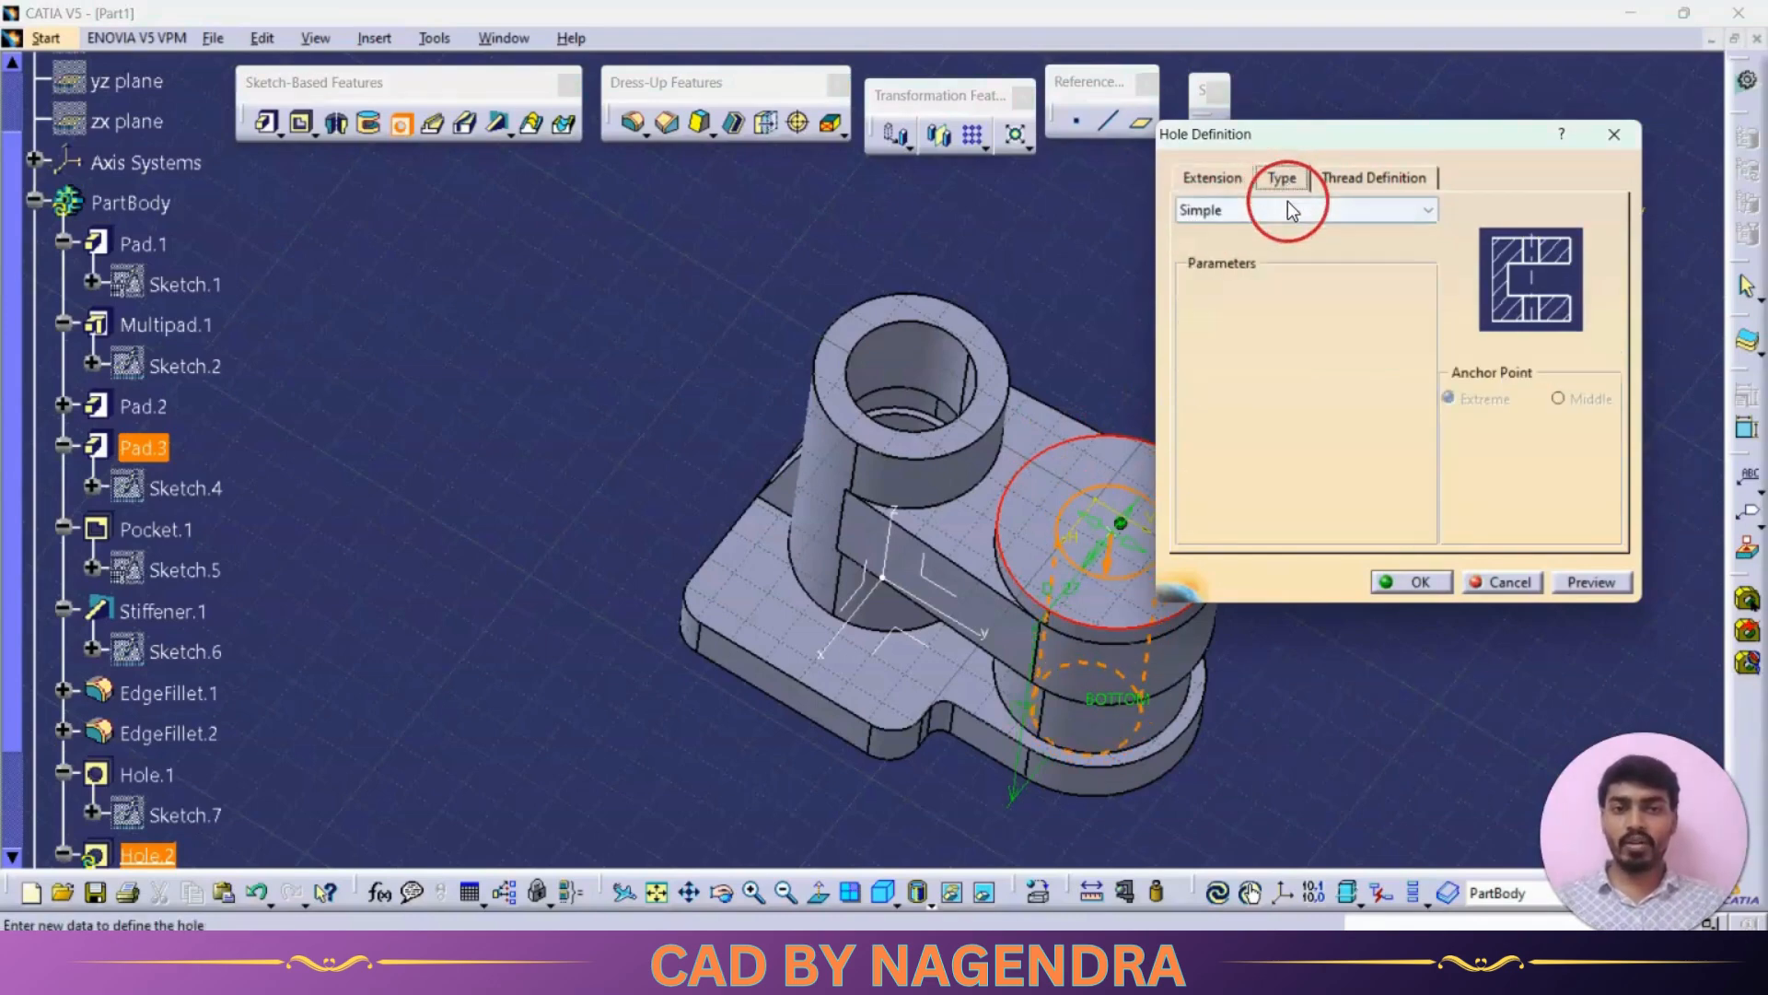
pyautogui.click(1287, 210)
pyautogui.click(1268, 269)
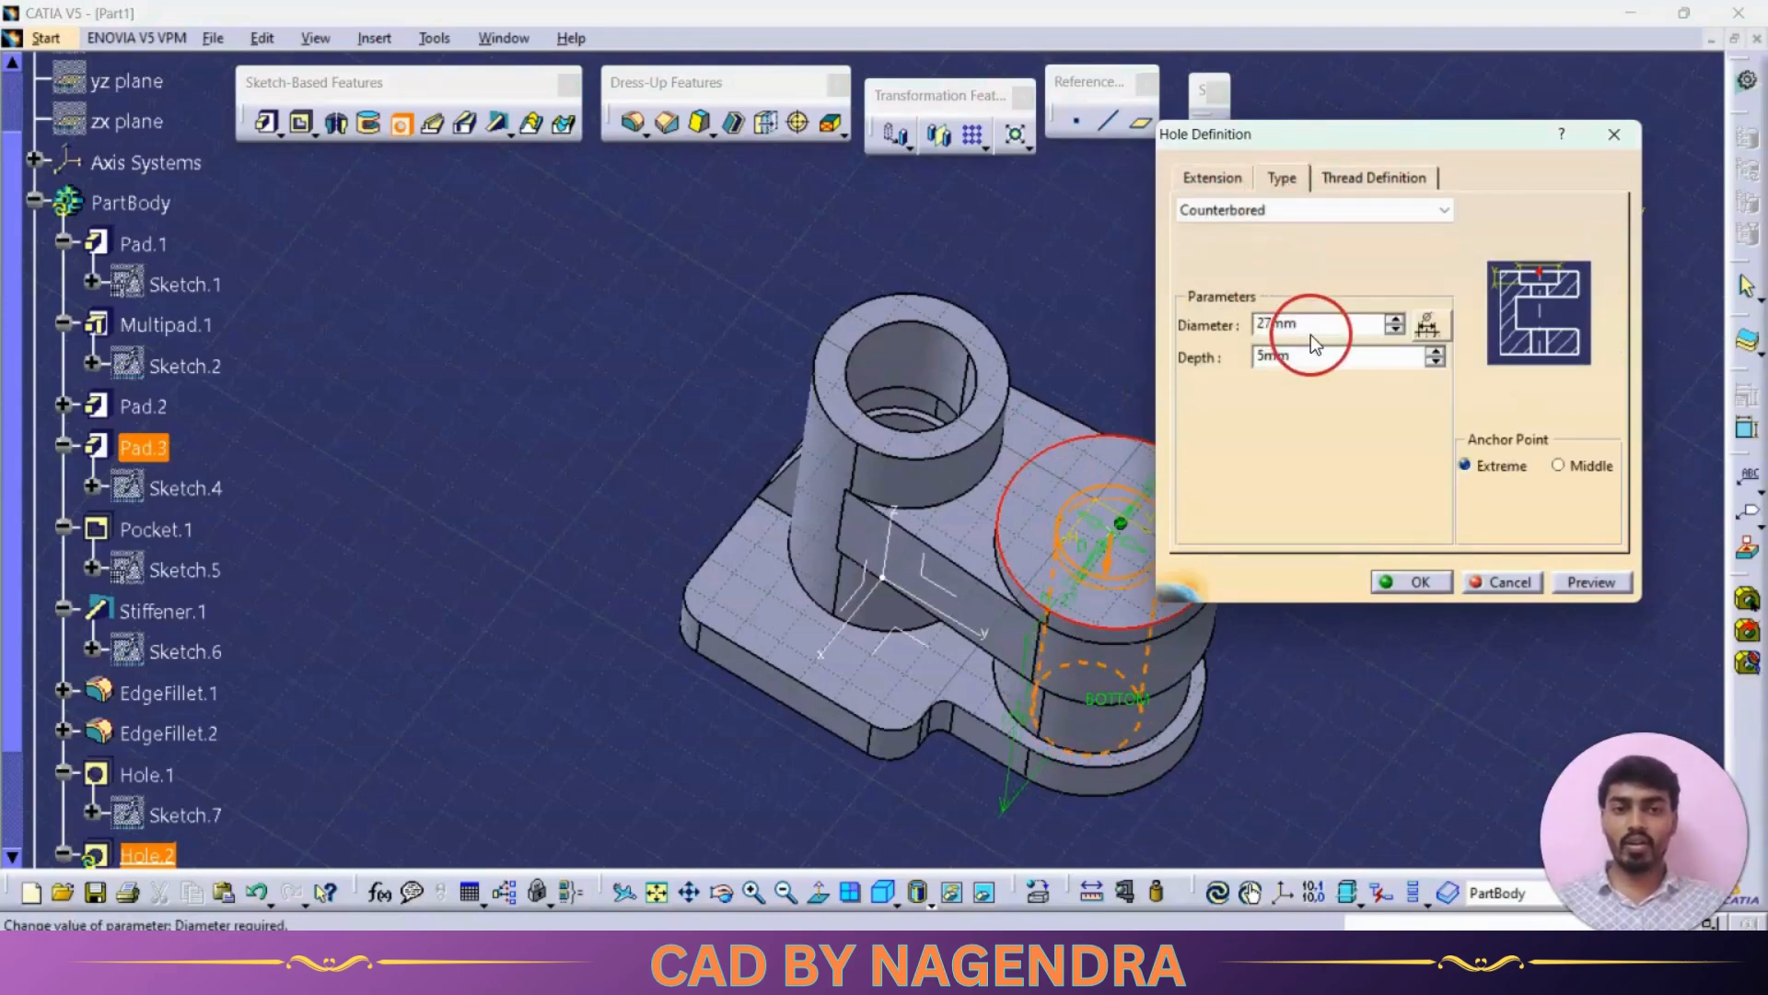
pyautogui.hotkey('alt', 'Tab')
pyautogui.hotkey('alt', 'Tab')
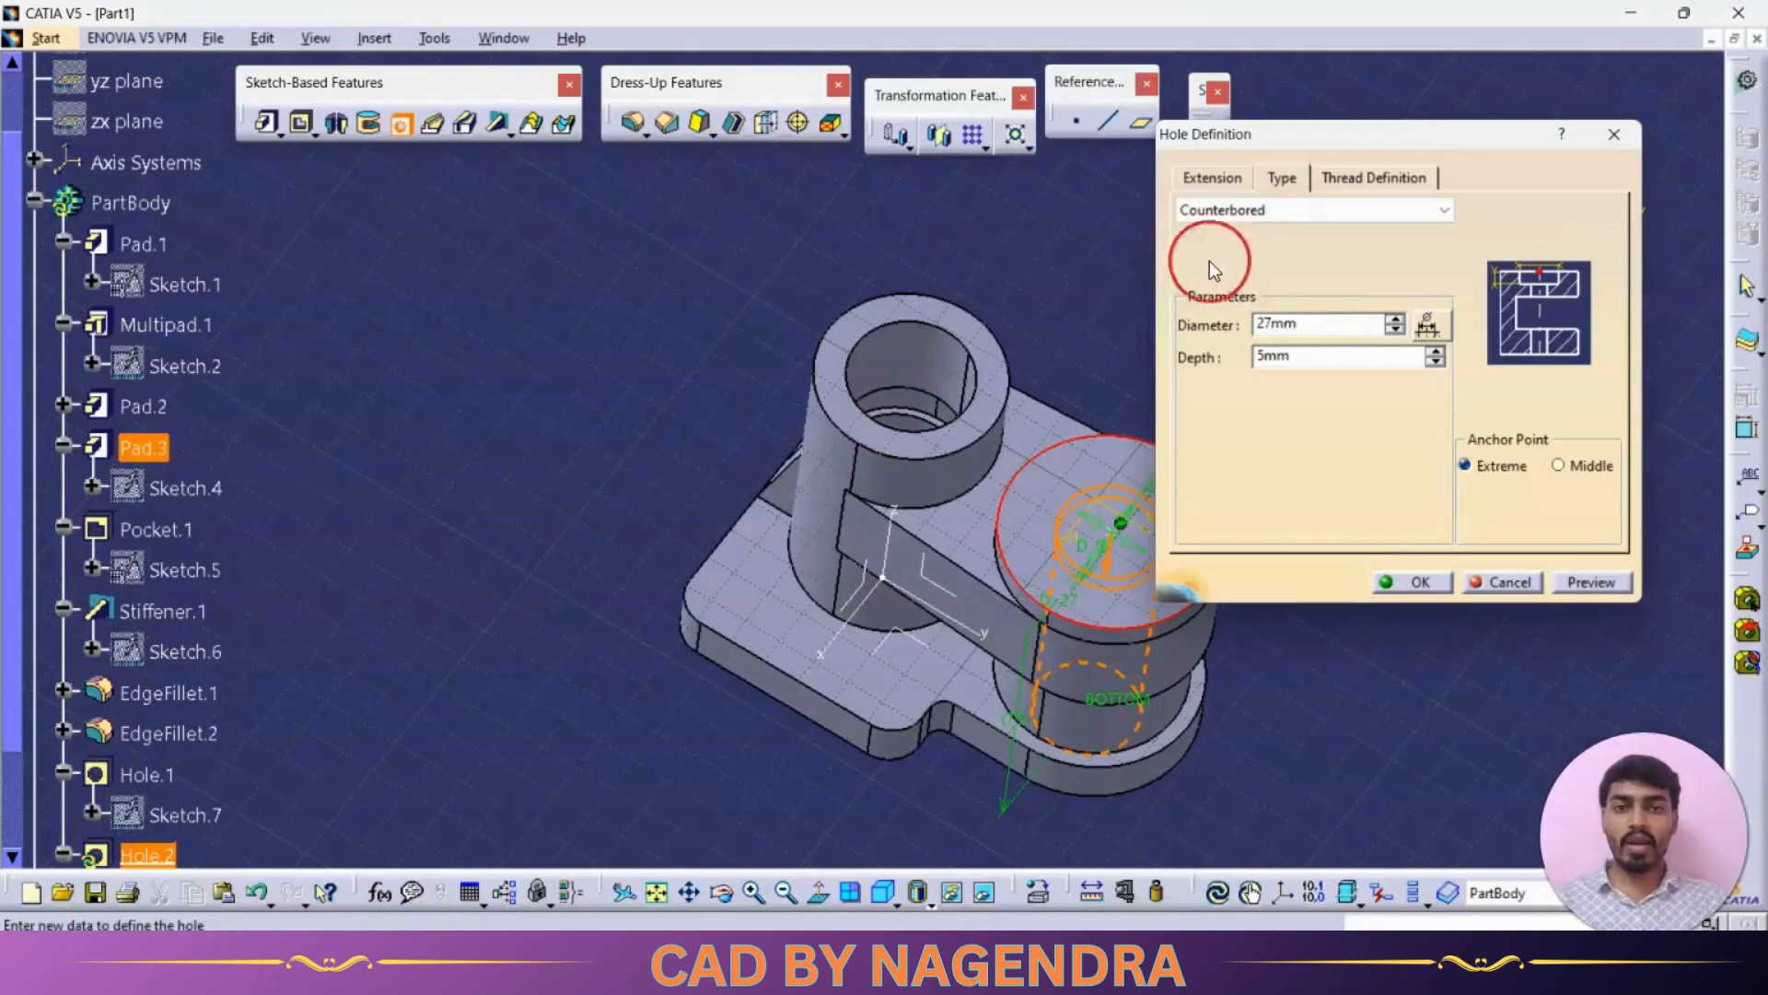
pyautogui.doubleClick(1325, 321)
pyautogui.hotkey('alt', 'Tab')
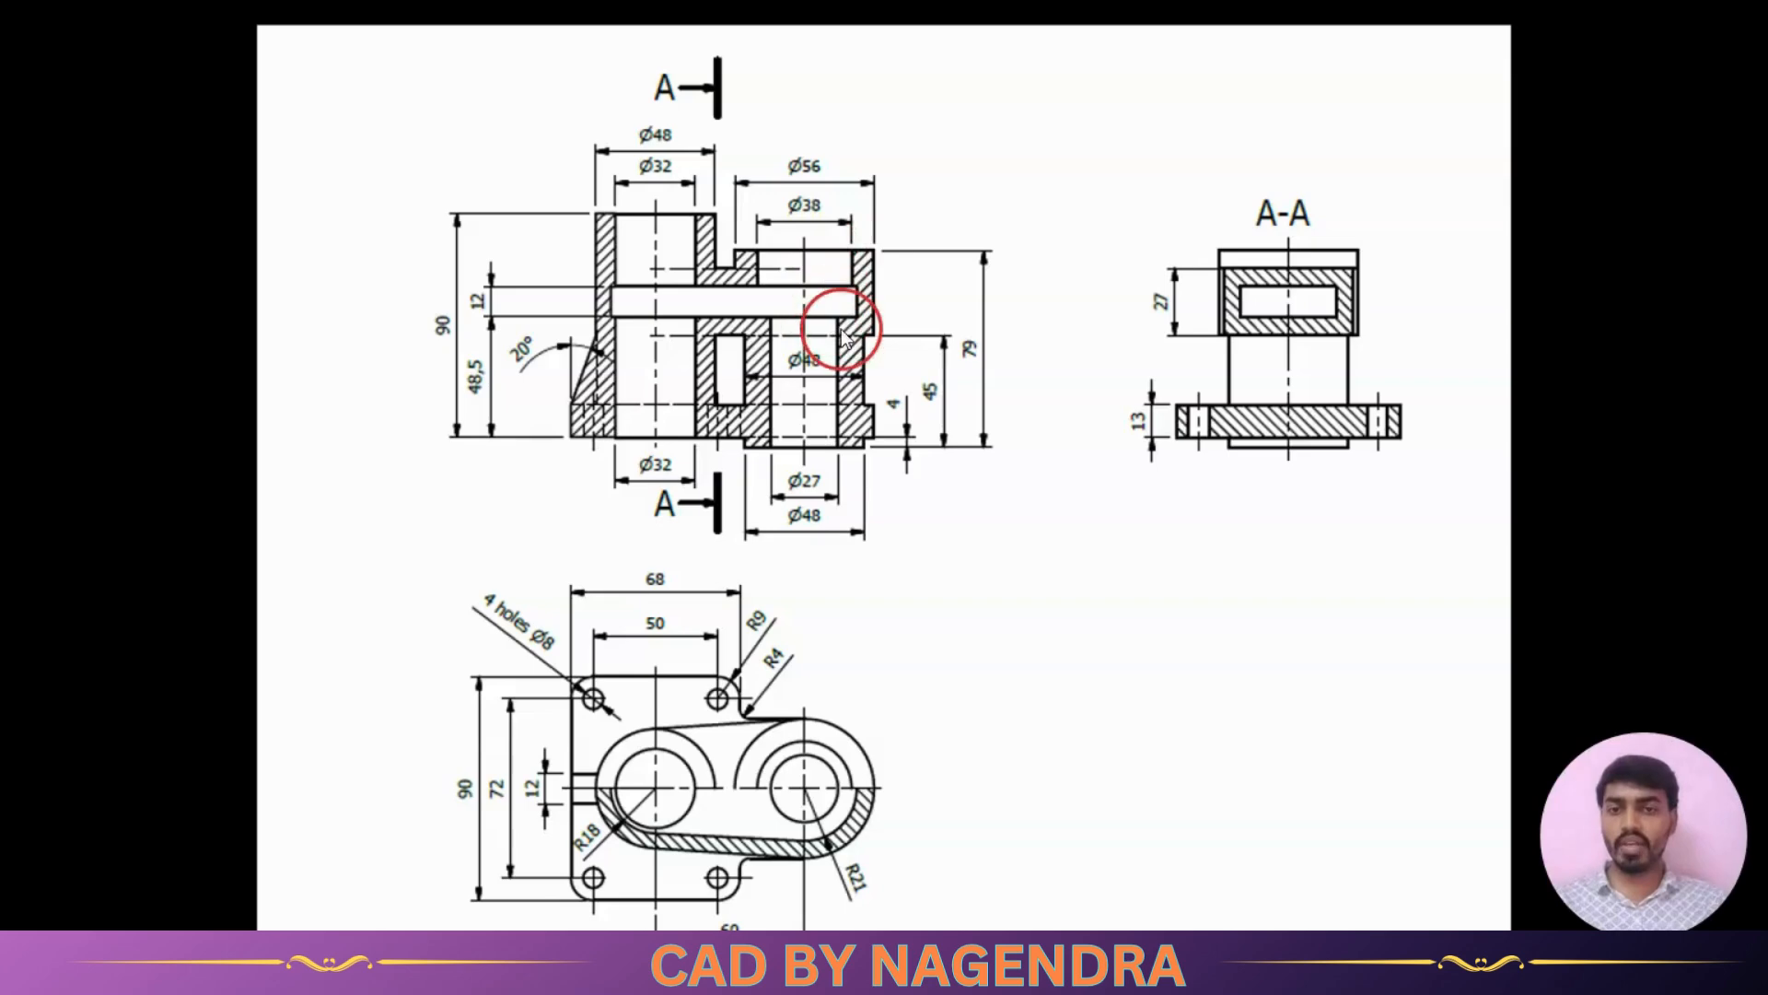
pyautogui.hotkey('alt', 'Tab')
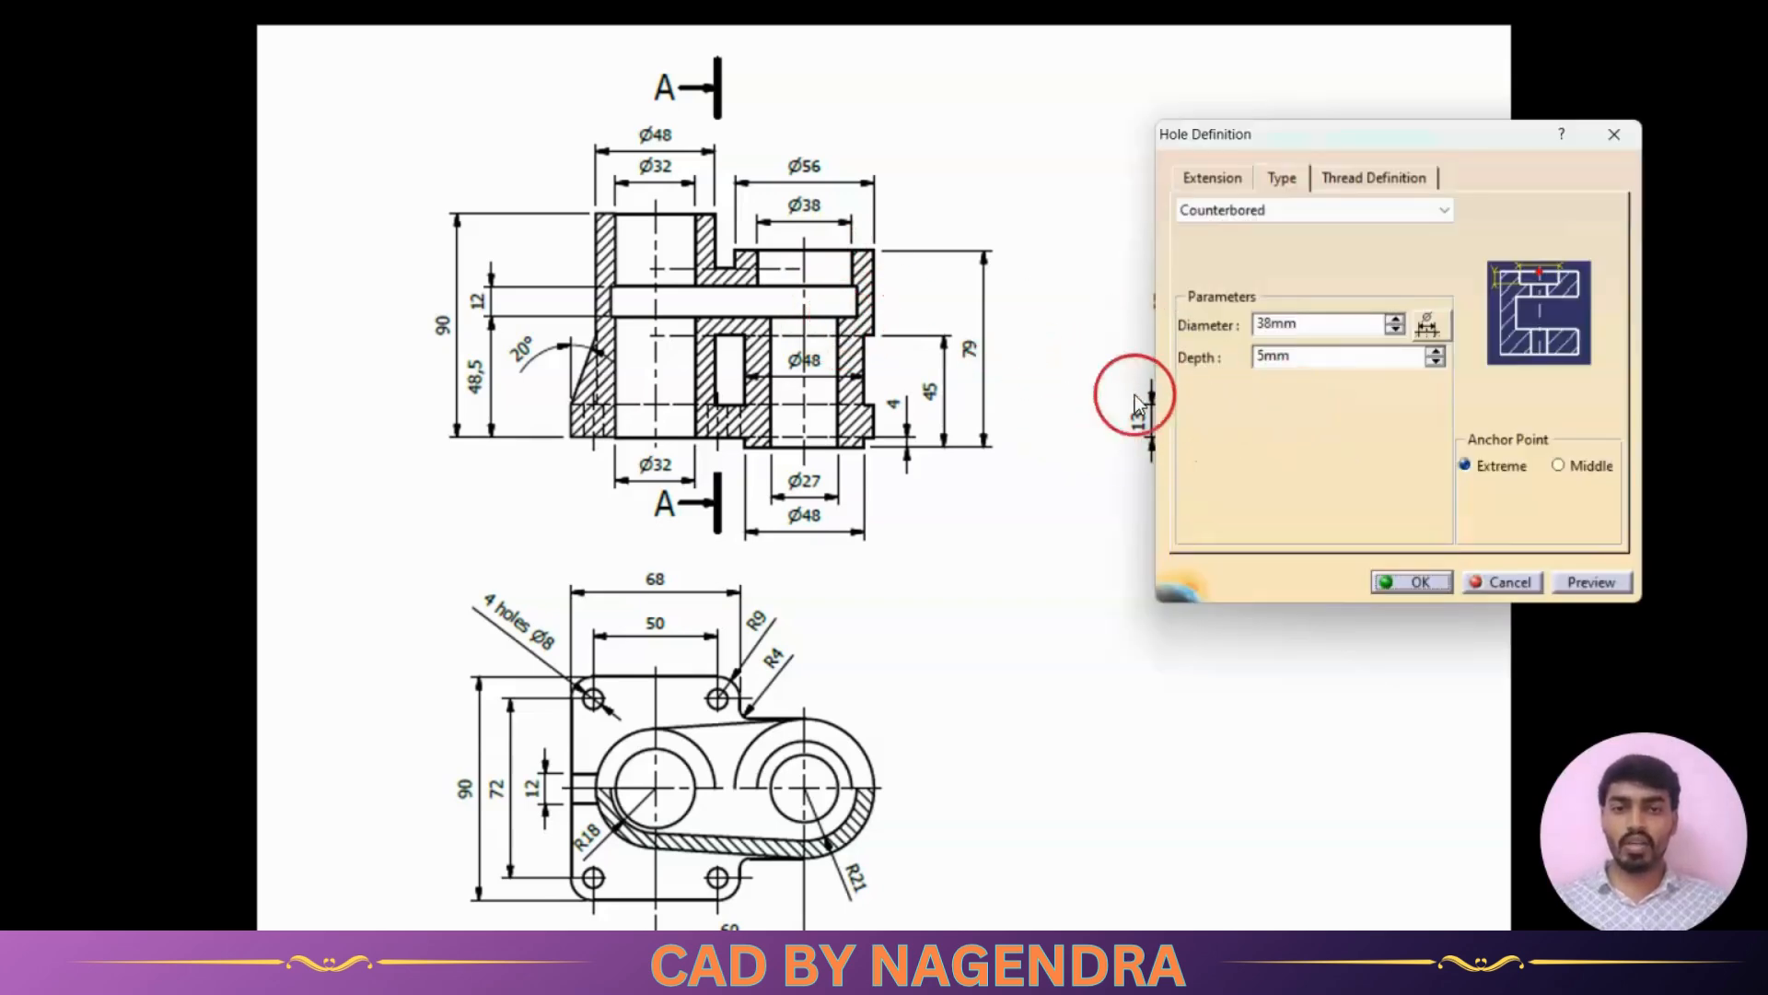
pyautogui.click(1023, 392)
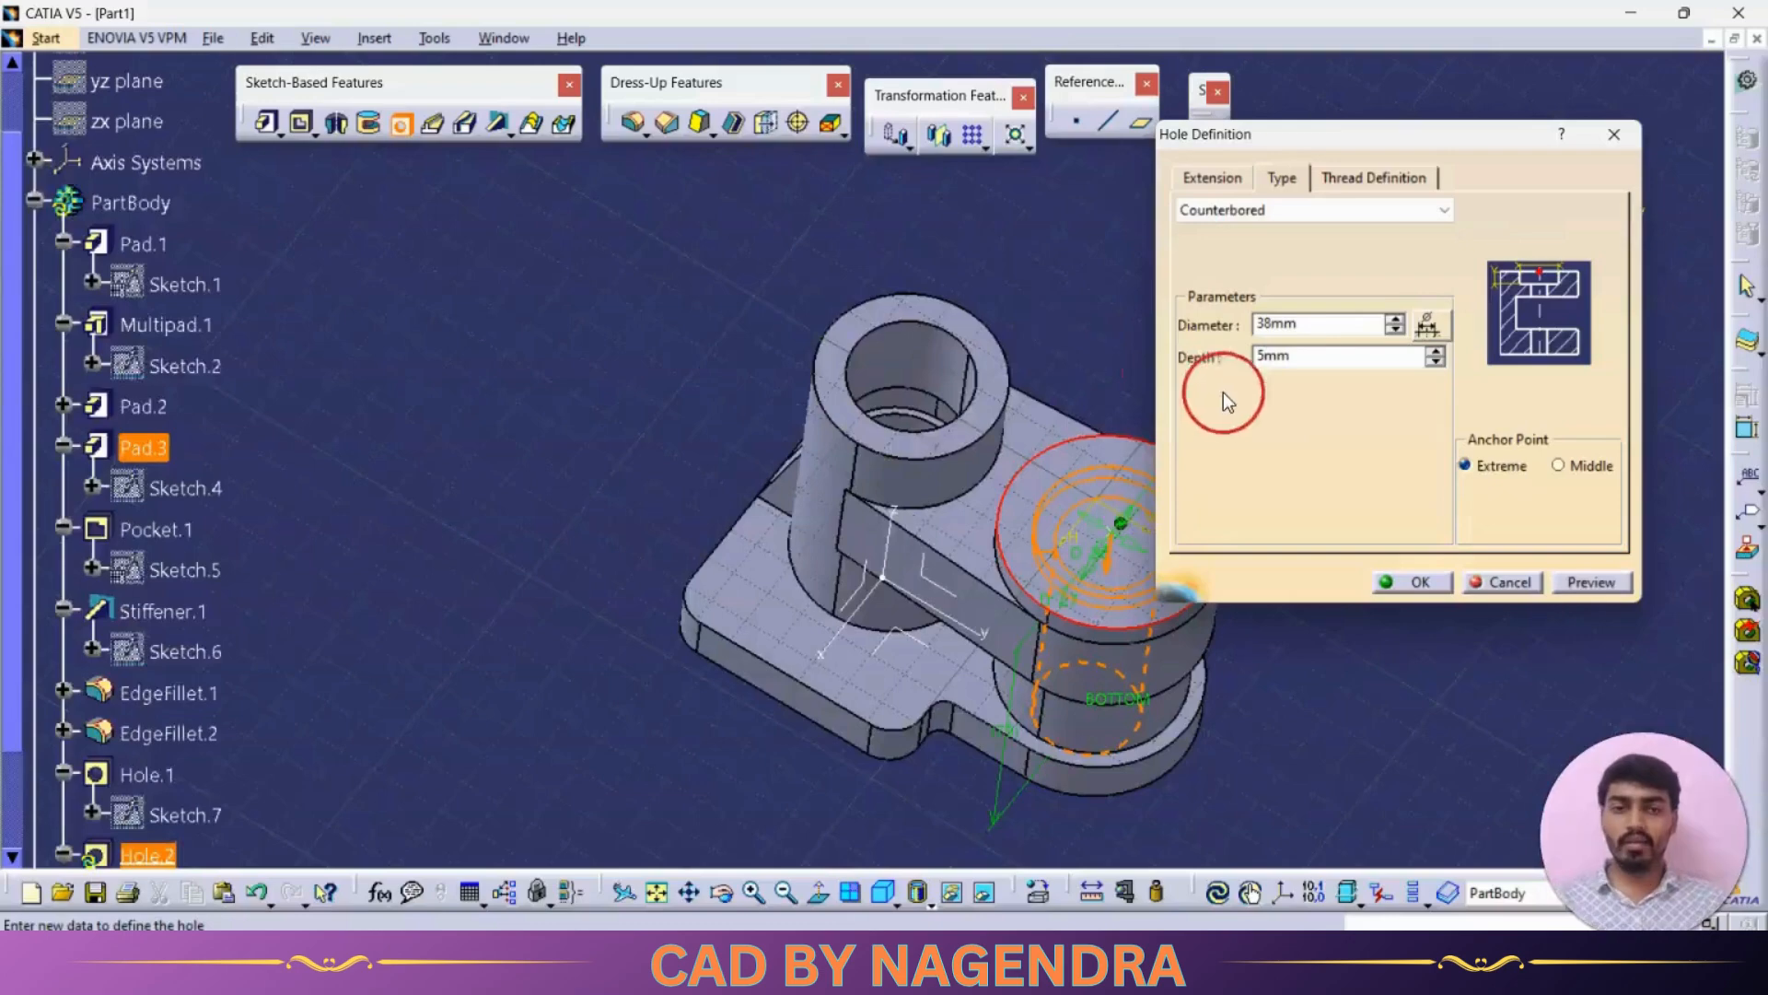
pyautogui.moveTo(1151, 405)
pyautogui.mouseDown(button='middle')
pyautogui.moveTo(1124, 414)
pyautogui.moveTo(1089, 355)
pyautogui.moveTo(1157, 224)
pyautogui.mouseUp(button='middle')
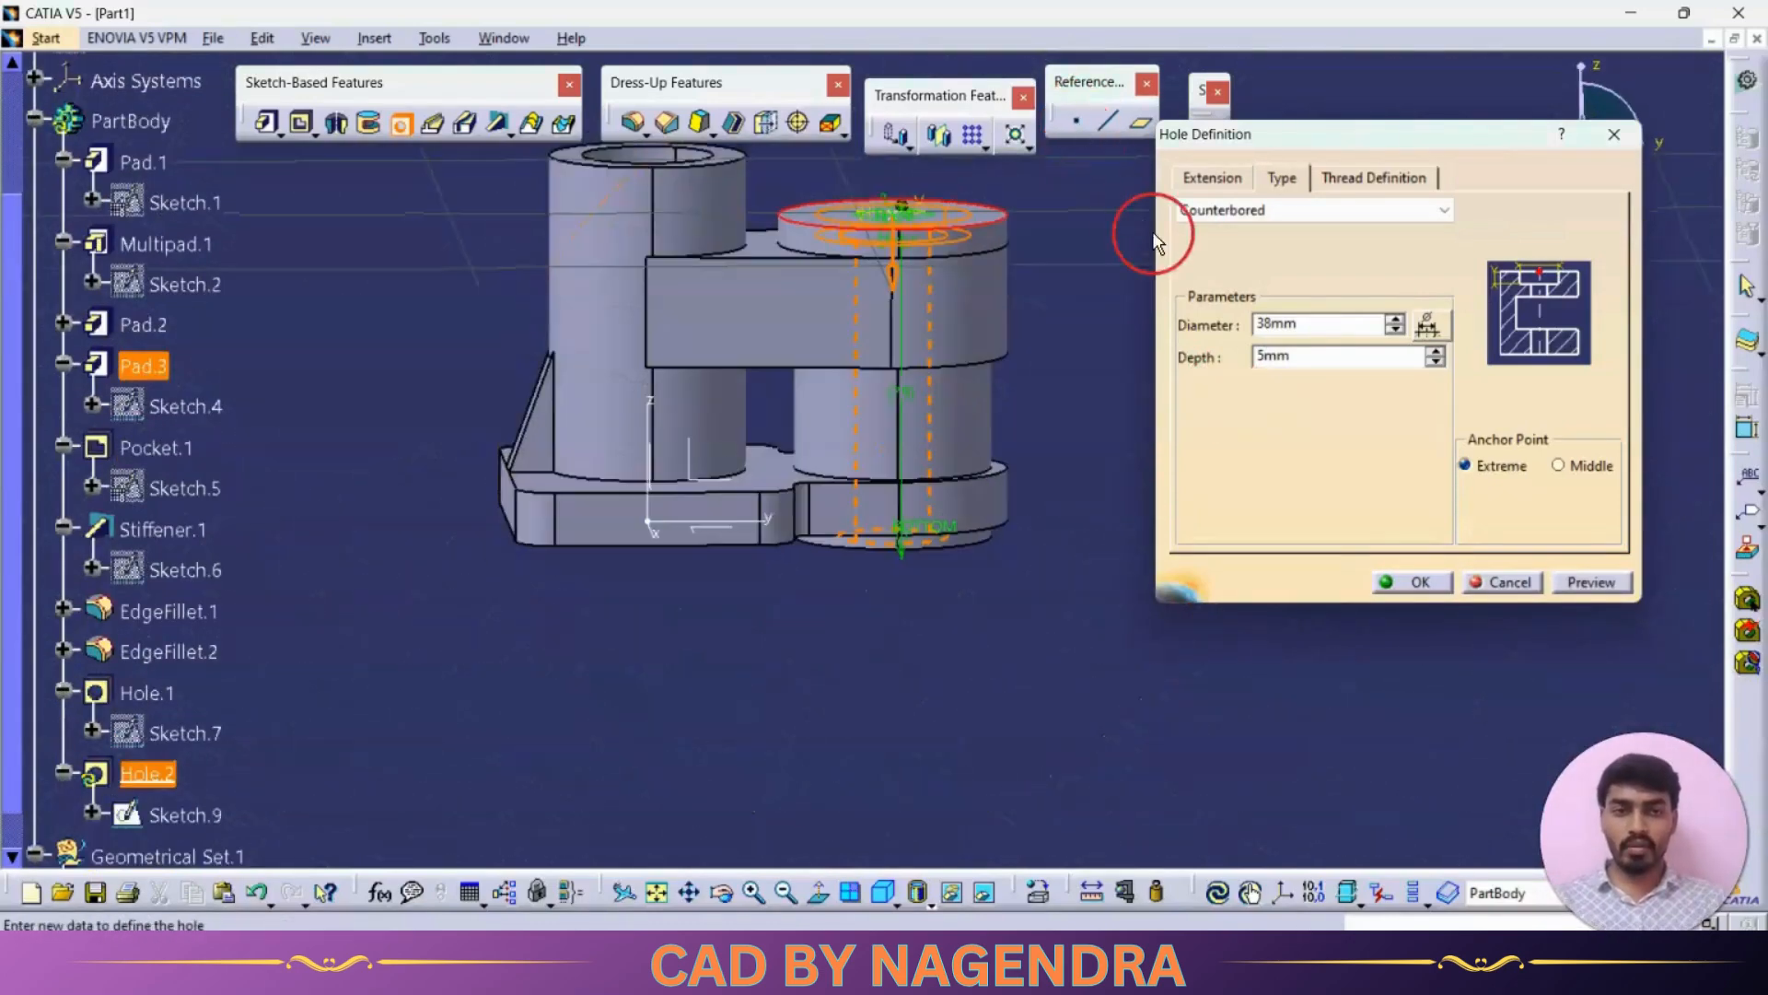
pyautogui.click(1435, 352)
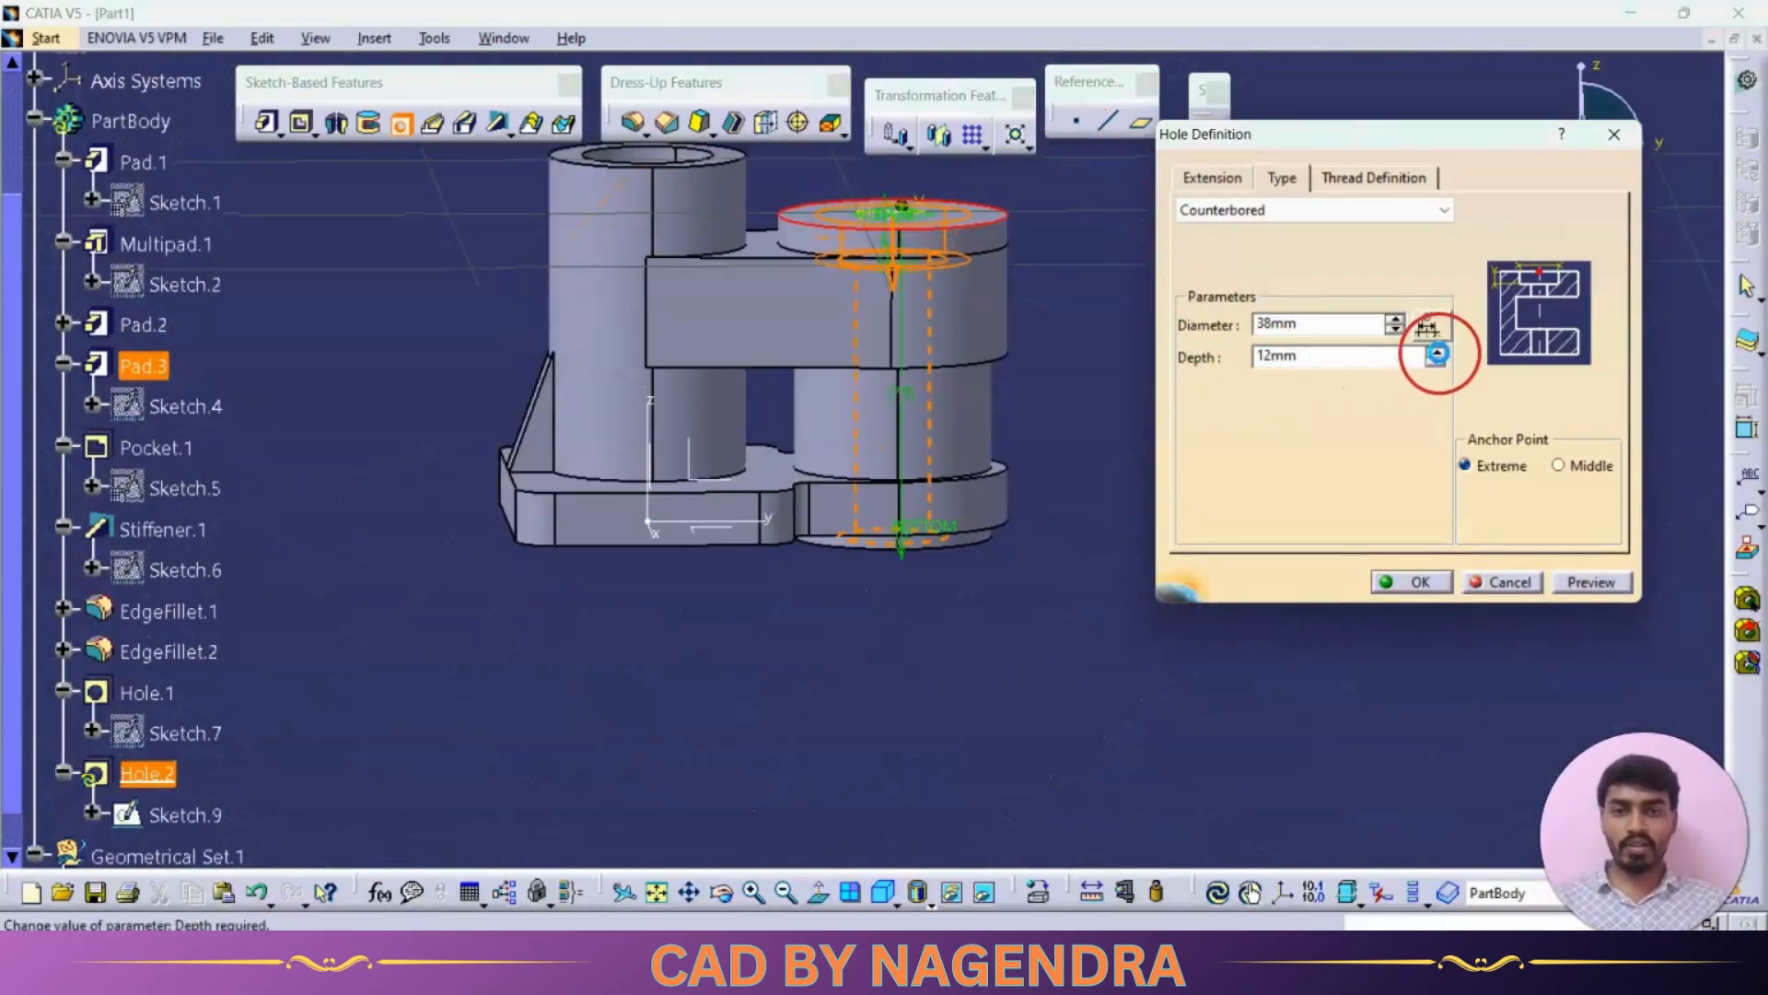
pyautogui.click(1591, 582)
pyautogui.click(1411, 582)
# Step: Confirm the counterbored hole, then start a new Hole on a corner of the base plate's face
pyautogui.click(1300, 642)
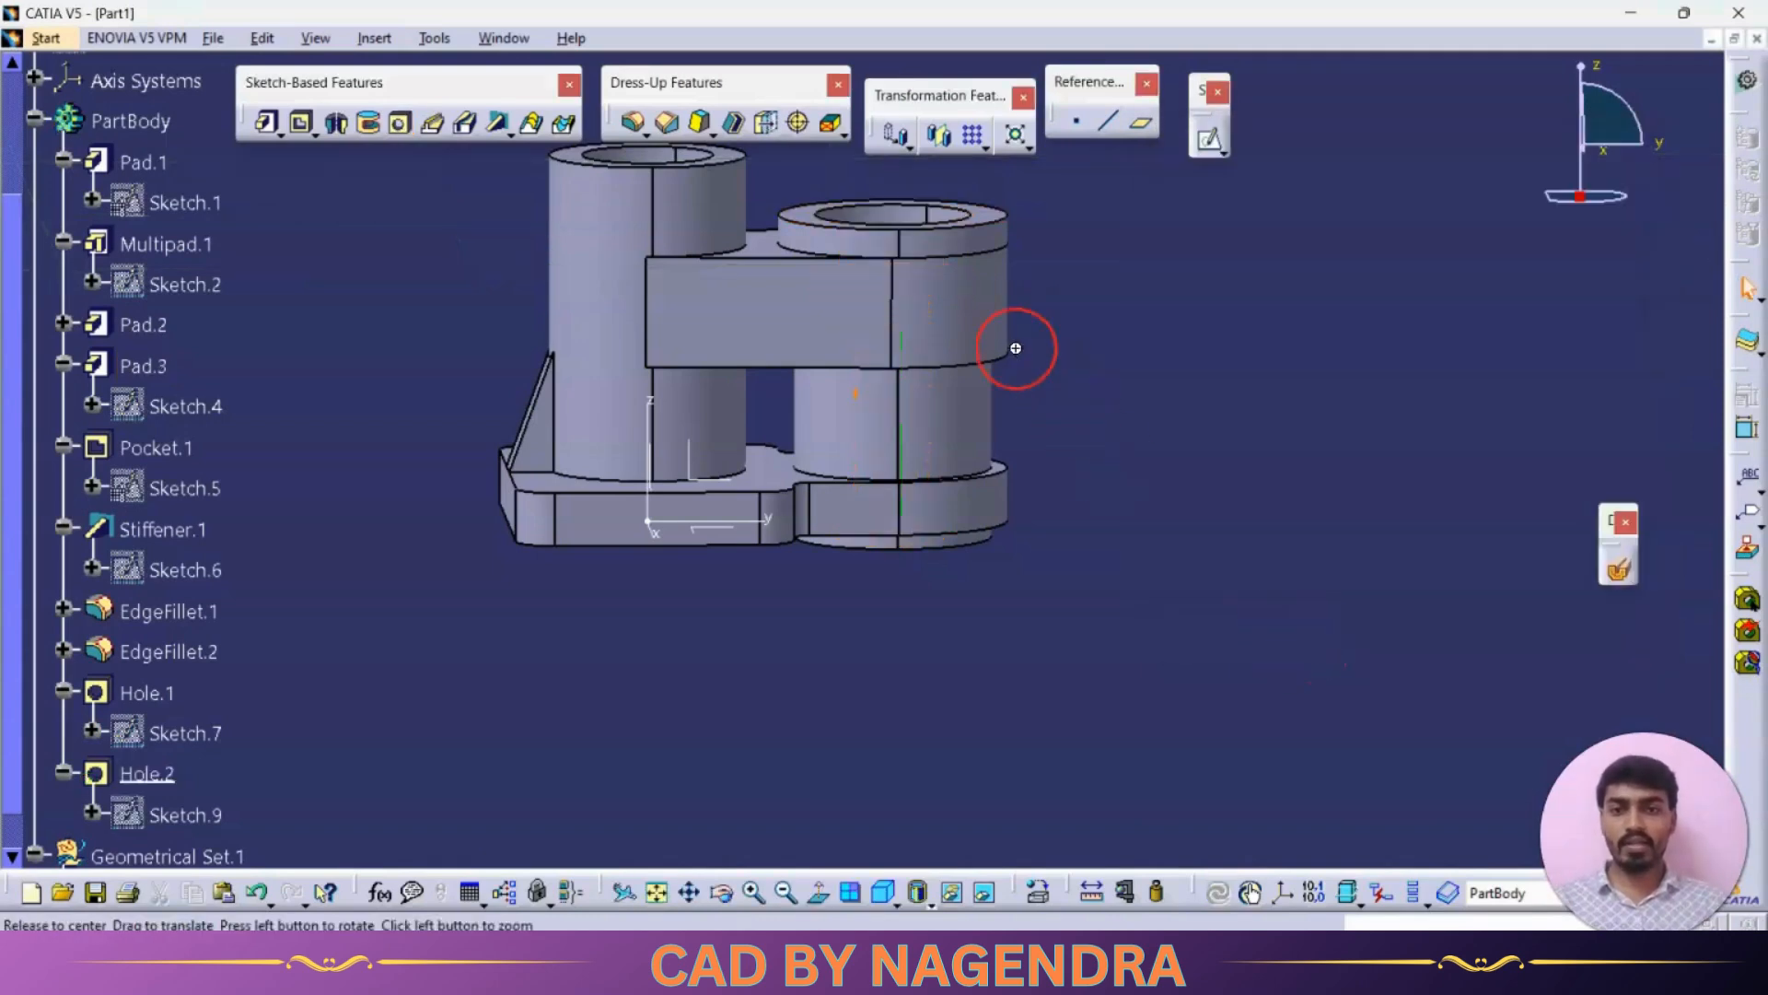
pyautogui.moveTo(1010, 347)
pyautogui.mouseDown(button='middle')
pyautogui.moveTo(875, 513)
pyautogui.moveTo(884, 695)
pyautogui.moveTo(921, 488)
pyautogui.mouseUp(button='middle')
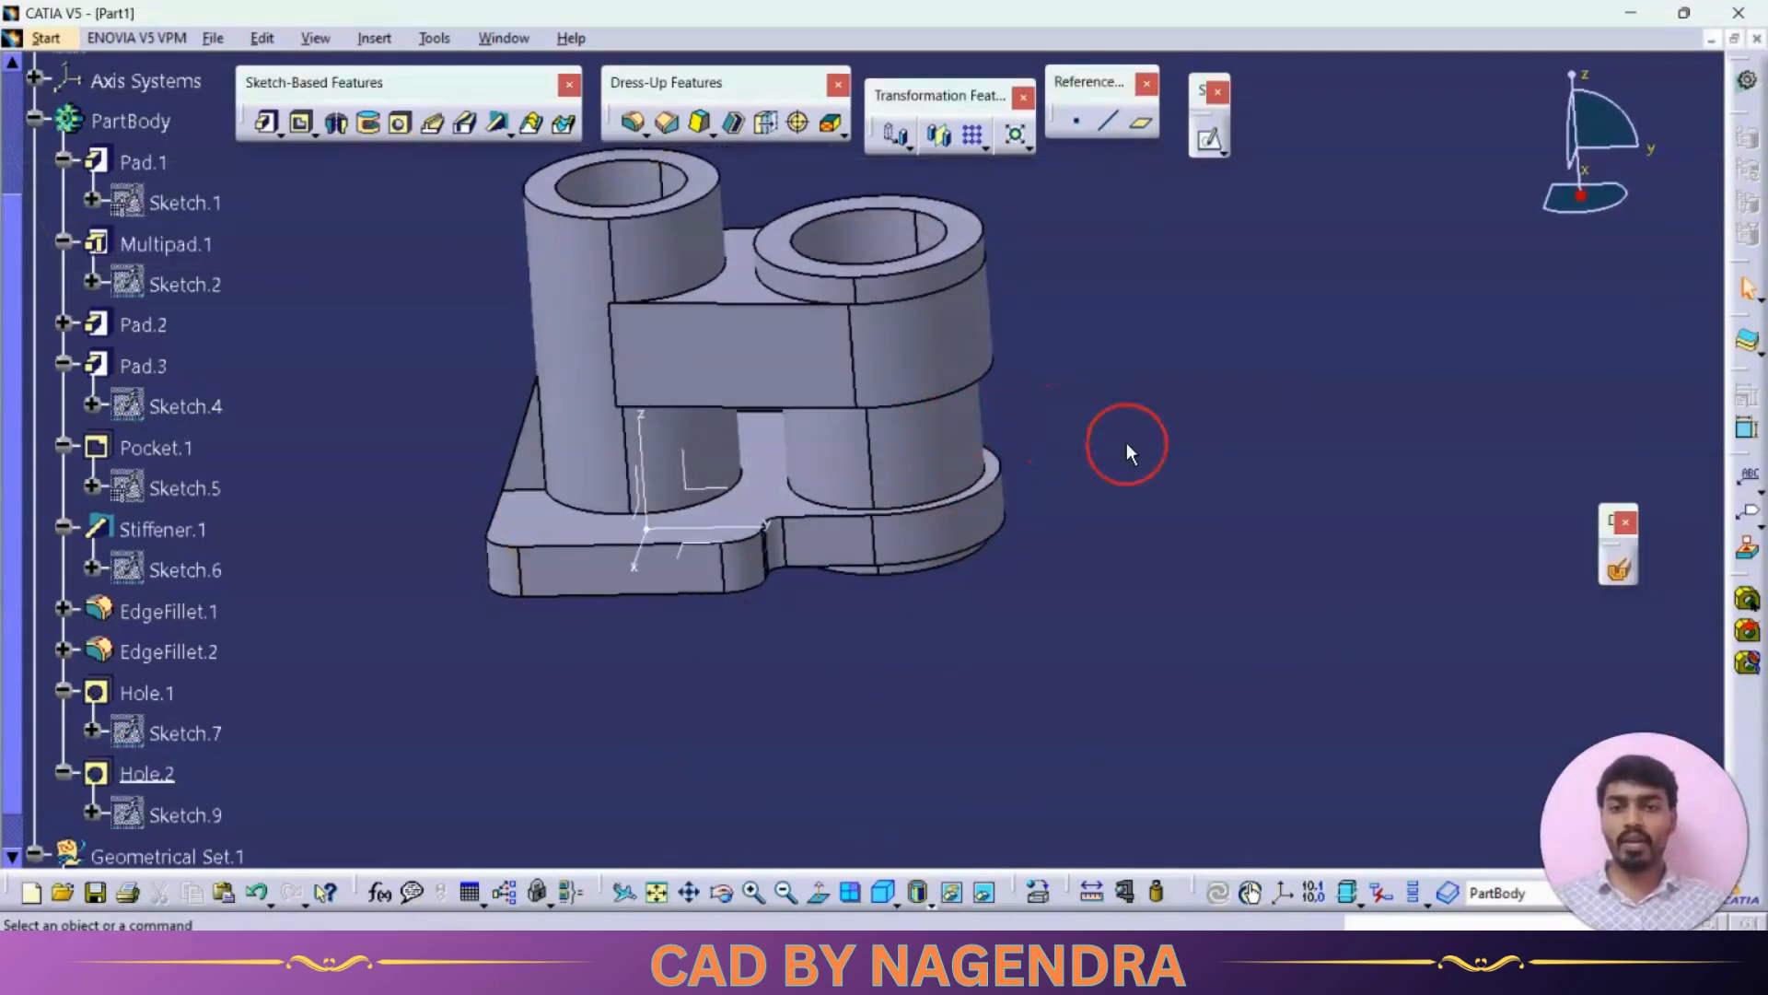
pyautogui.hotkey('alt', 'Tab')
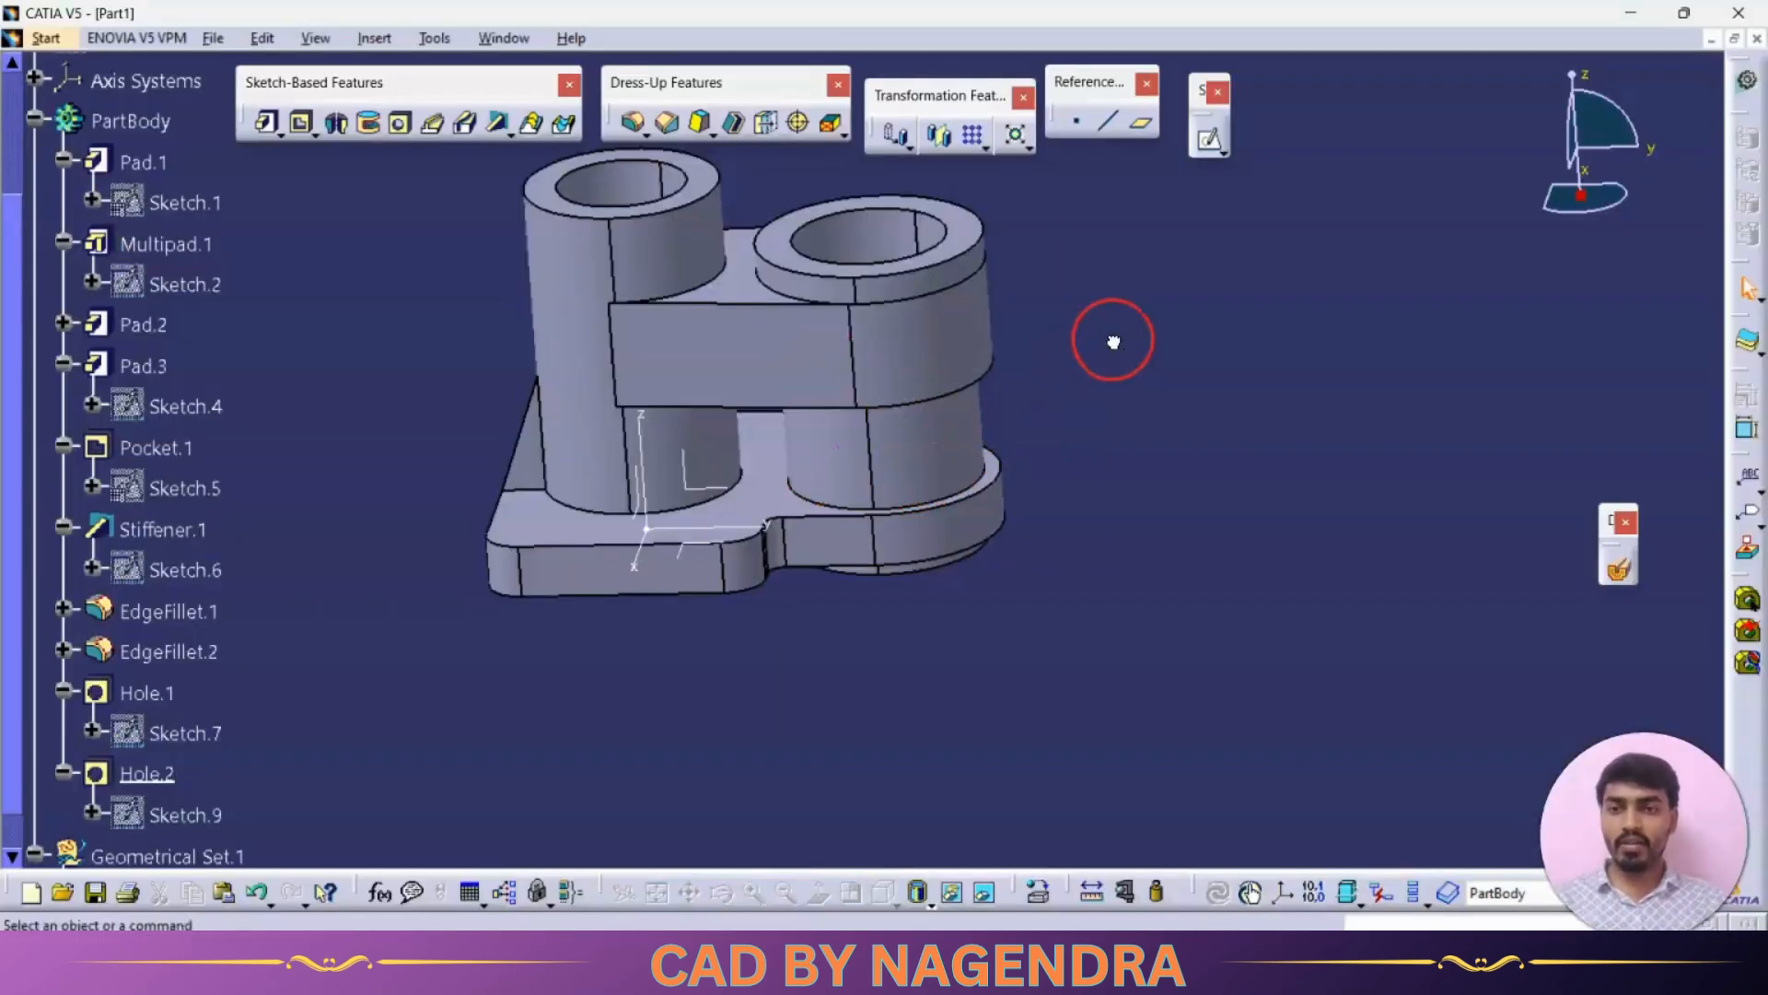
pyautogui.moveTo(893, 391)
pyautogui.mouseDown(button='middle')
pyautogui.moveTo(887, 680)
pyautogui.moveTo(630, 306)
pyautogui.moveTo(559, 258)
pyautogui.mouseUp(button='middle')
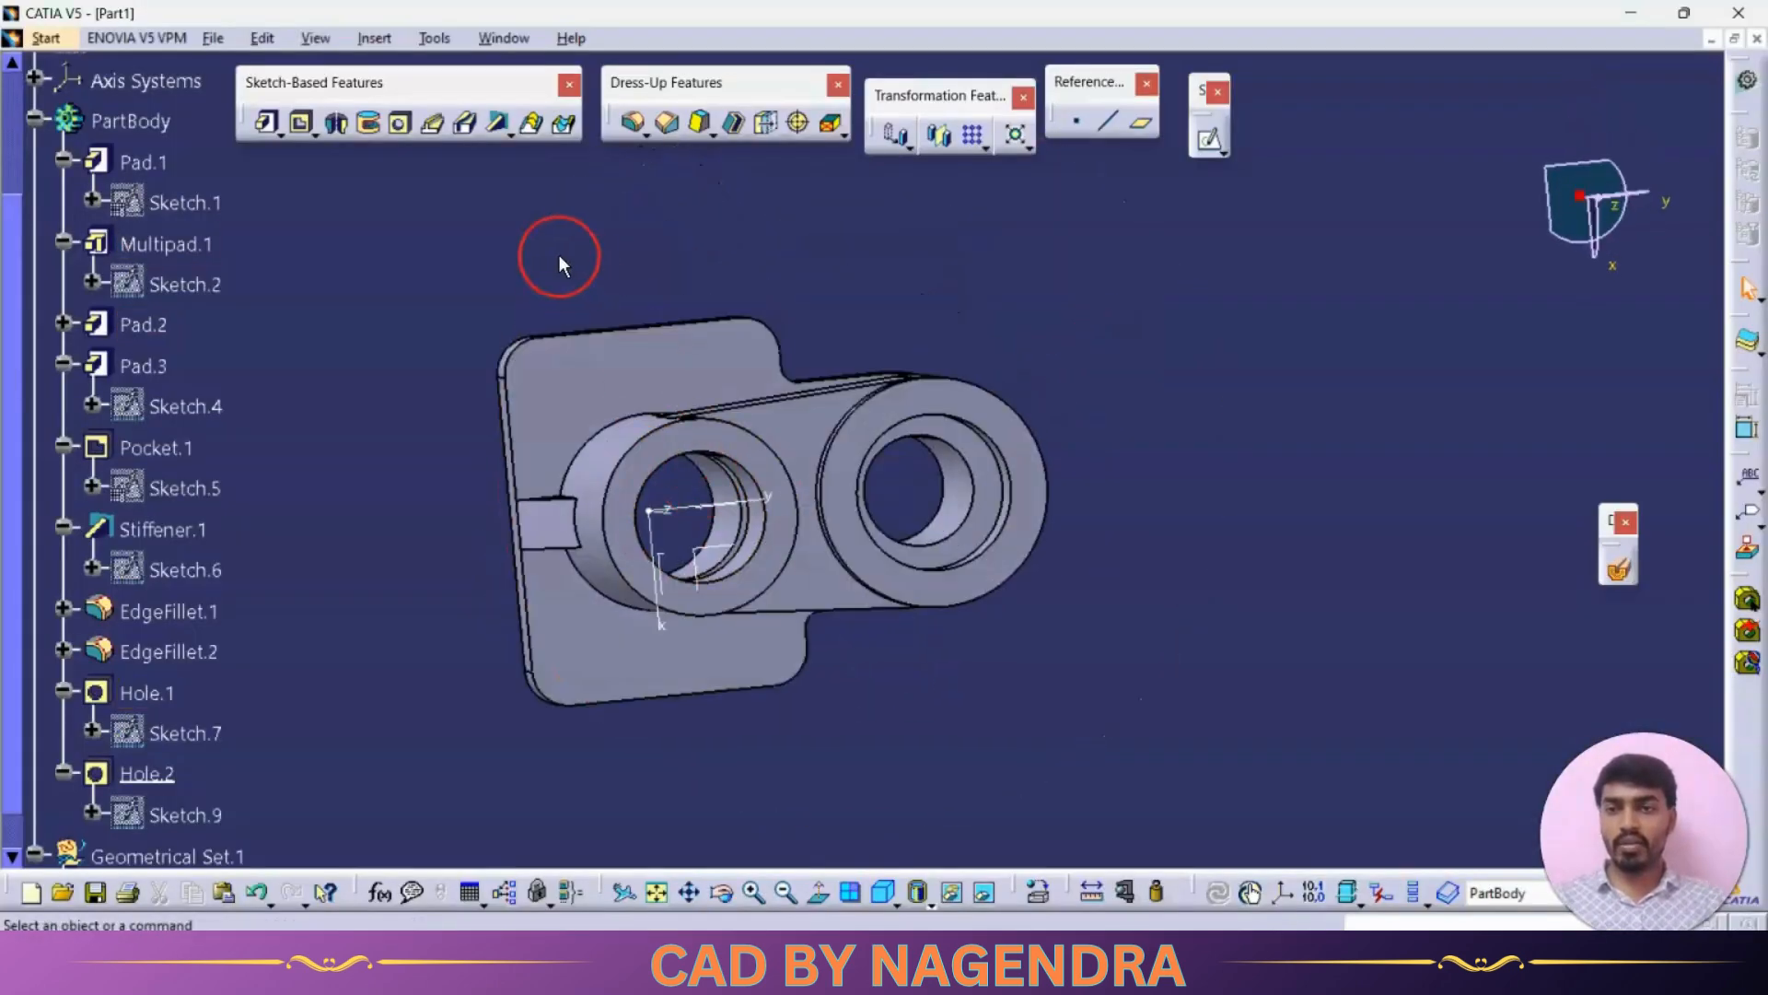
pyautogui.click(399, 122)
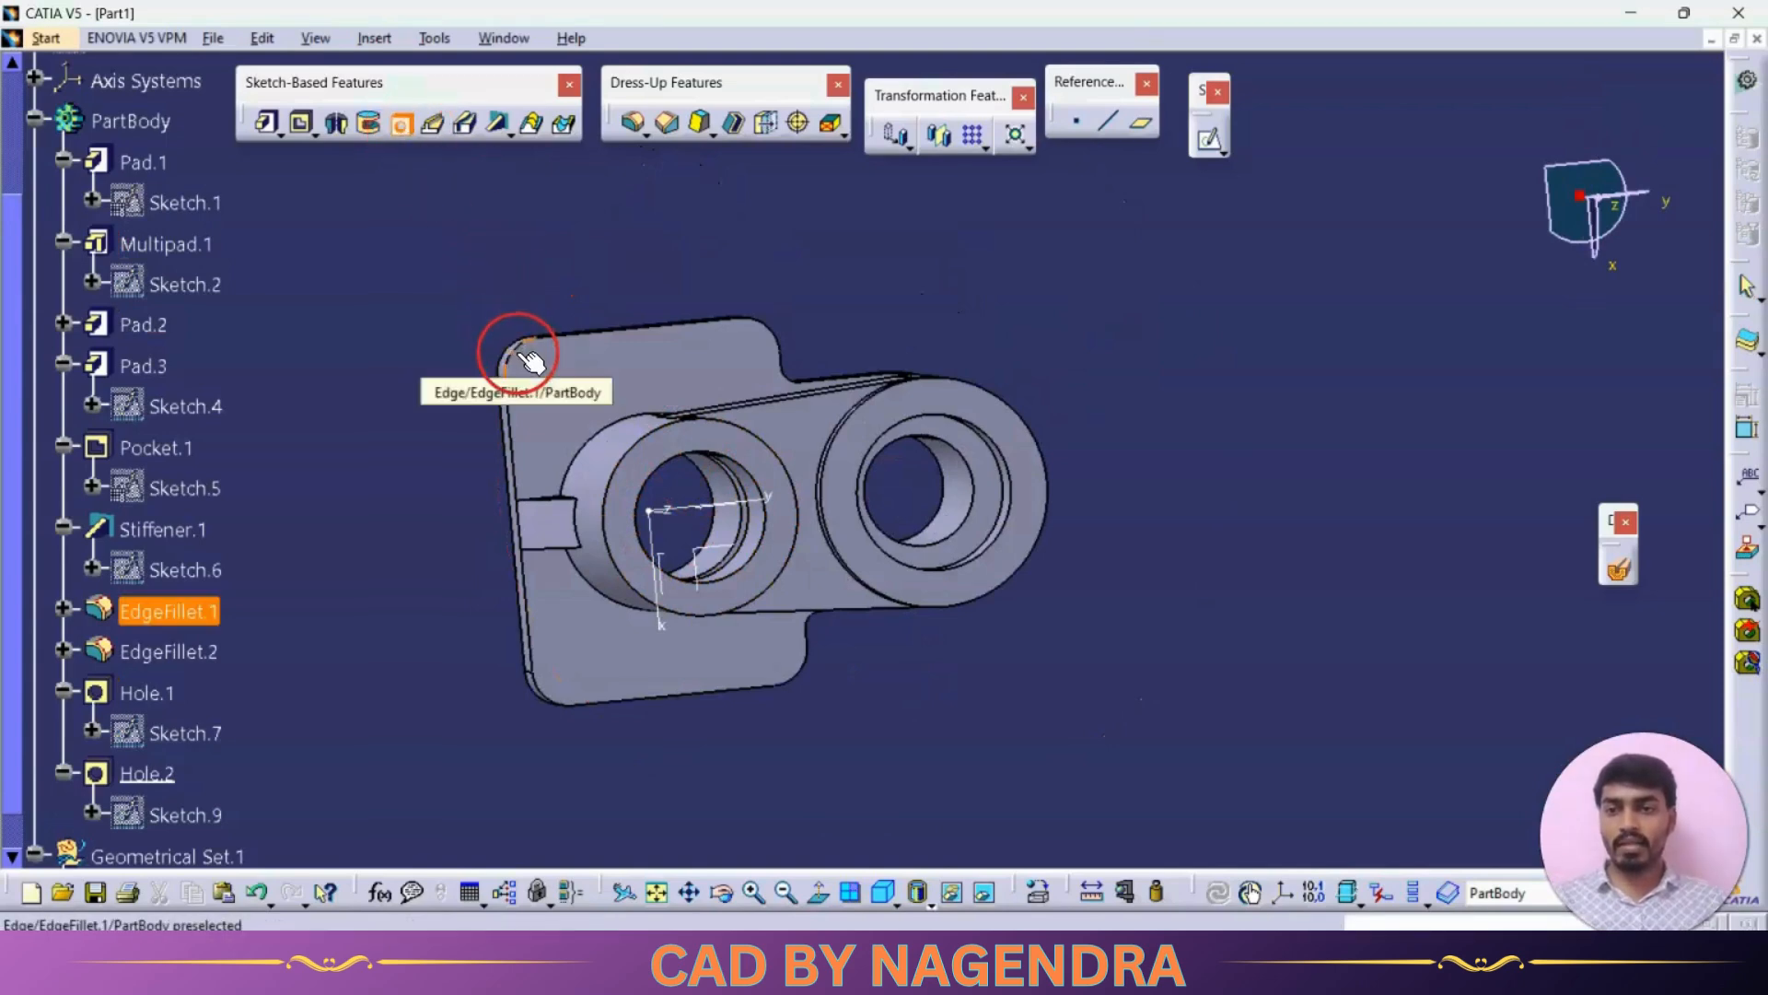
pyautogui.click(541, 374)
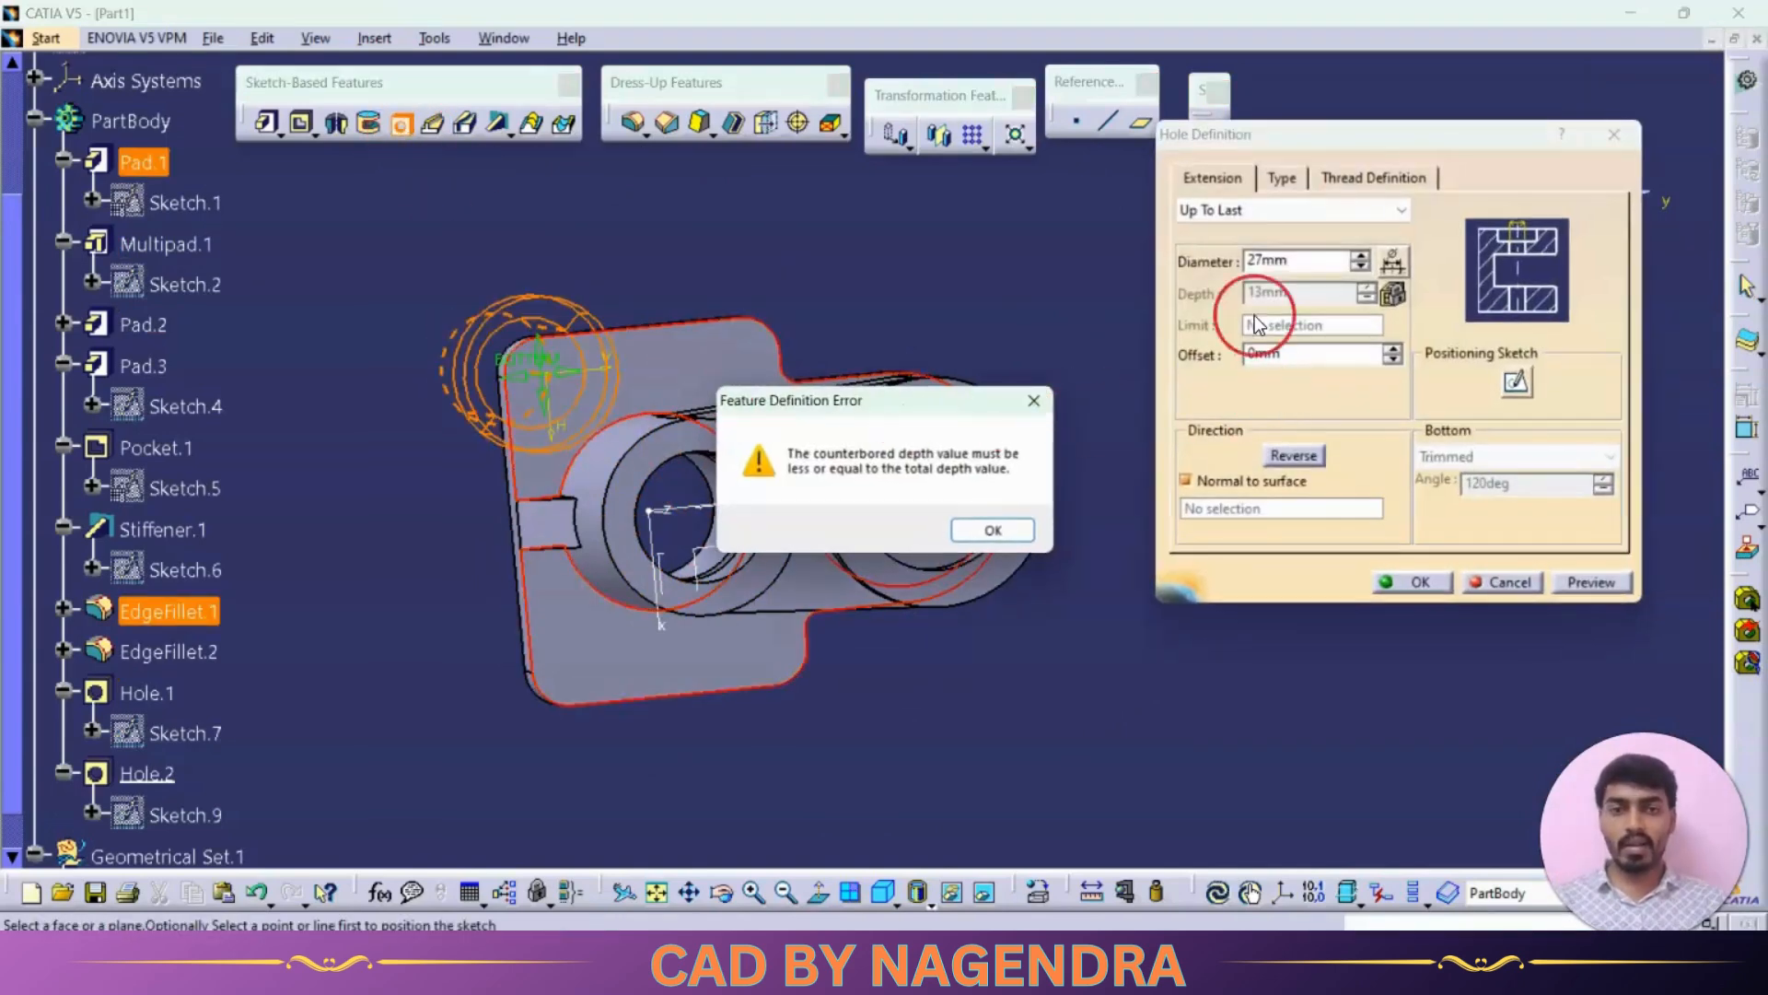
pyautogui.click(994, 530)
# Step: Set the new hole to Simple type, 8 mm diameter, extension Up To Next, and confirm it
pyautogui.click(1282, 178)
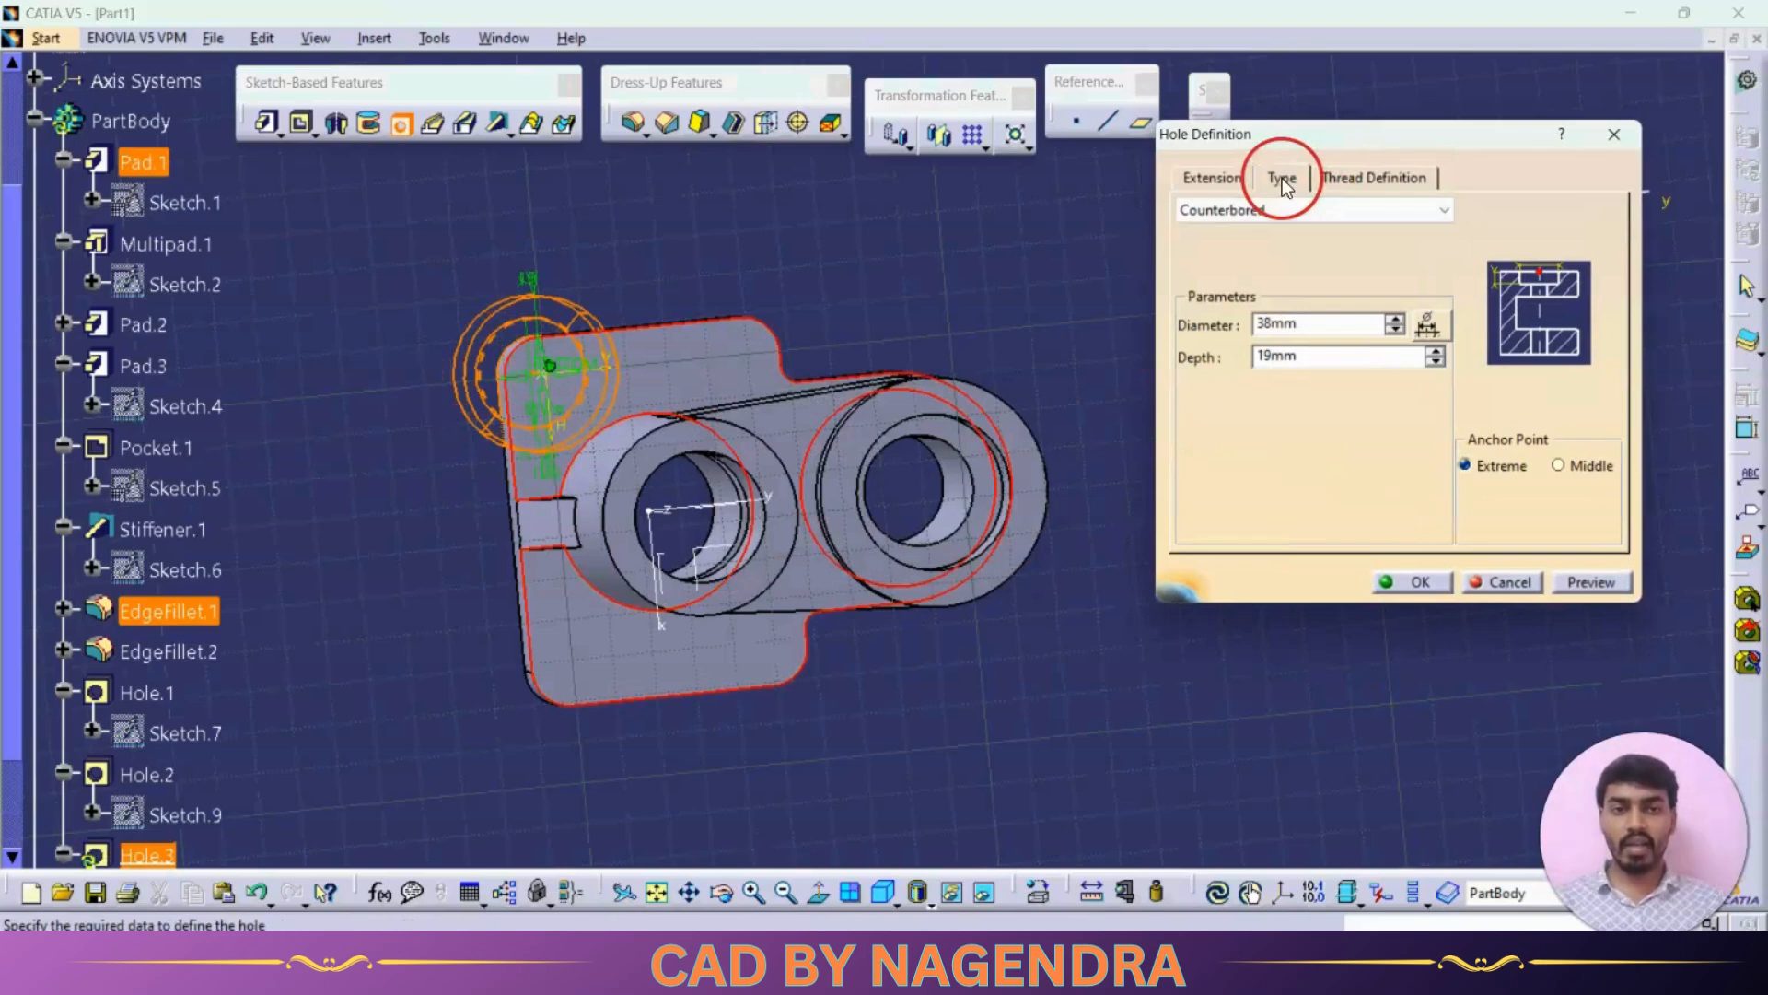
pyautogui.click(1323, 210)
pyautogui.click(1274, 239)
pyautogui.click(1234, 177)
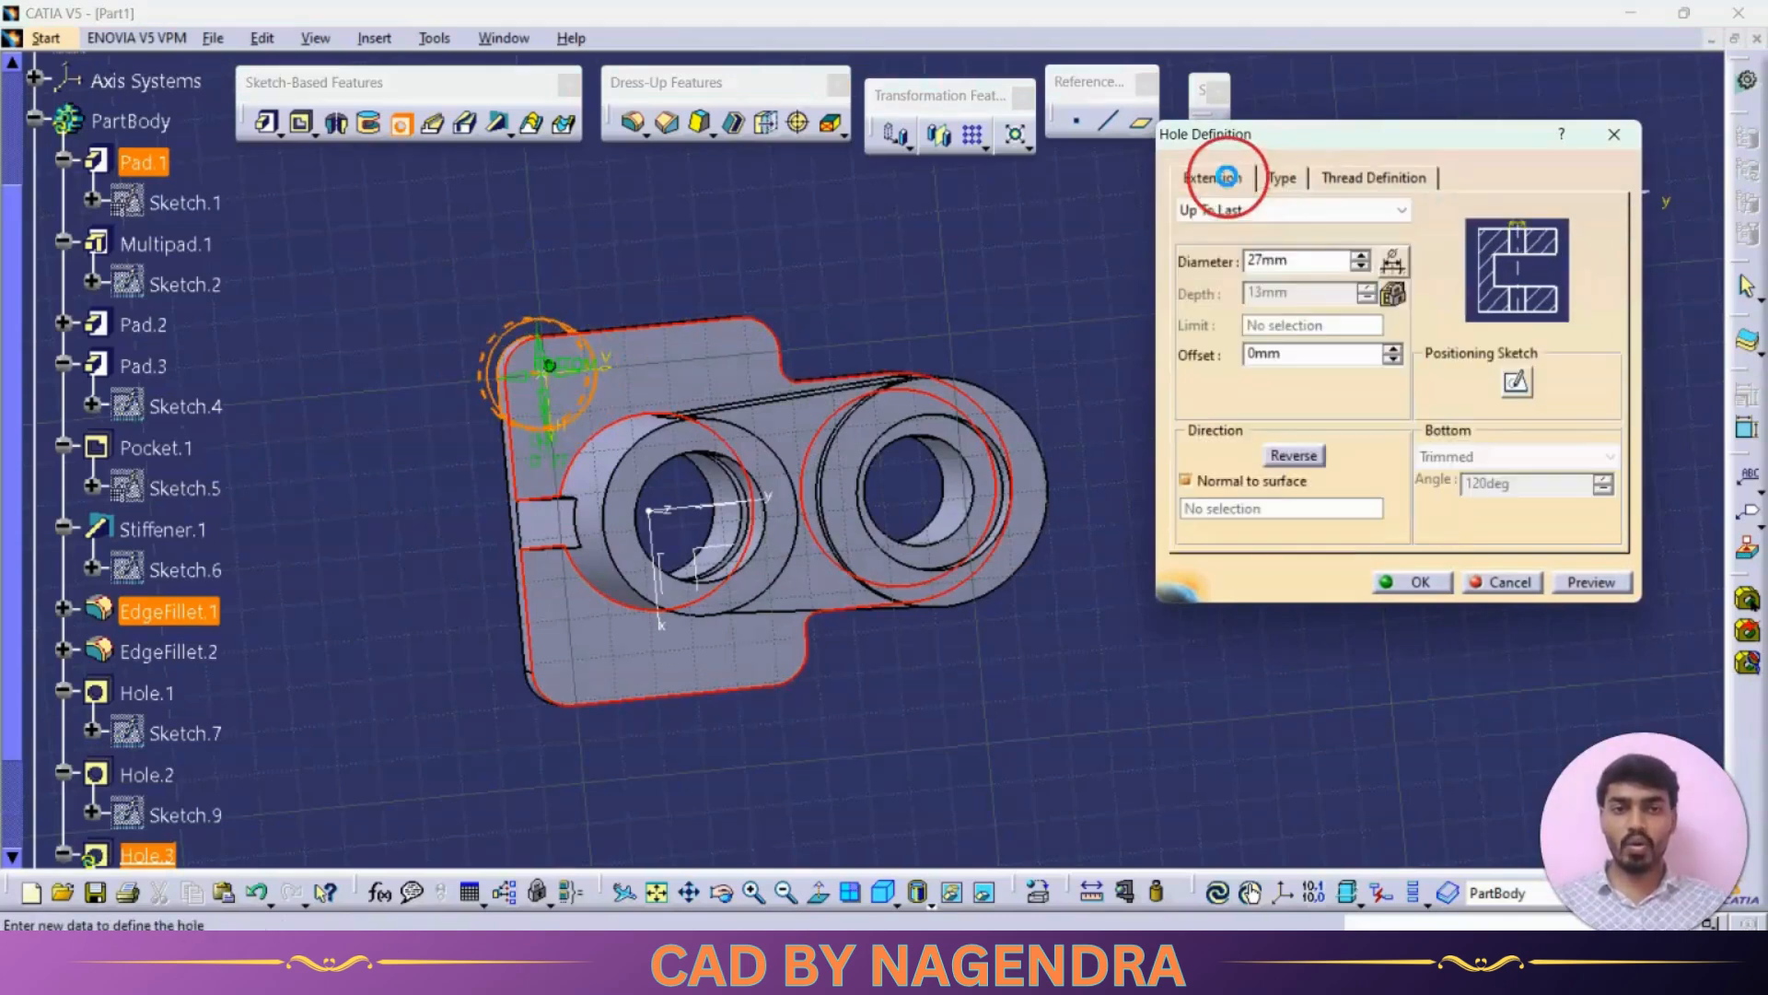
pyautogui.click(1294, 261)
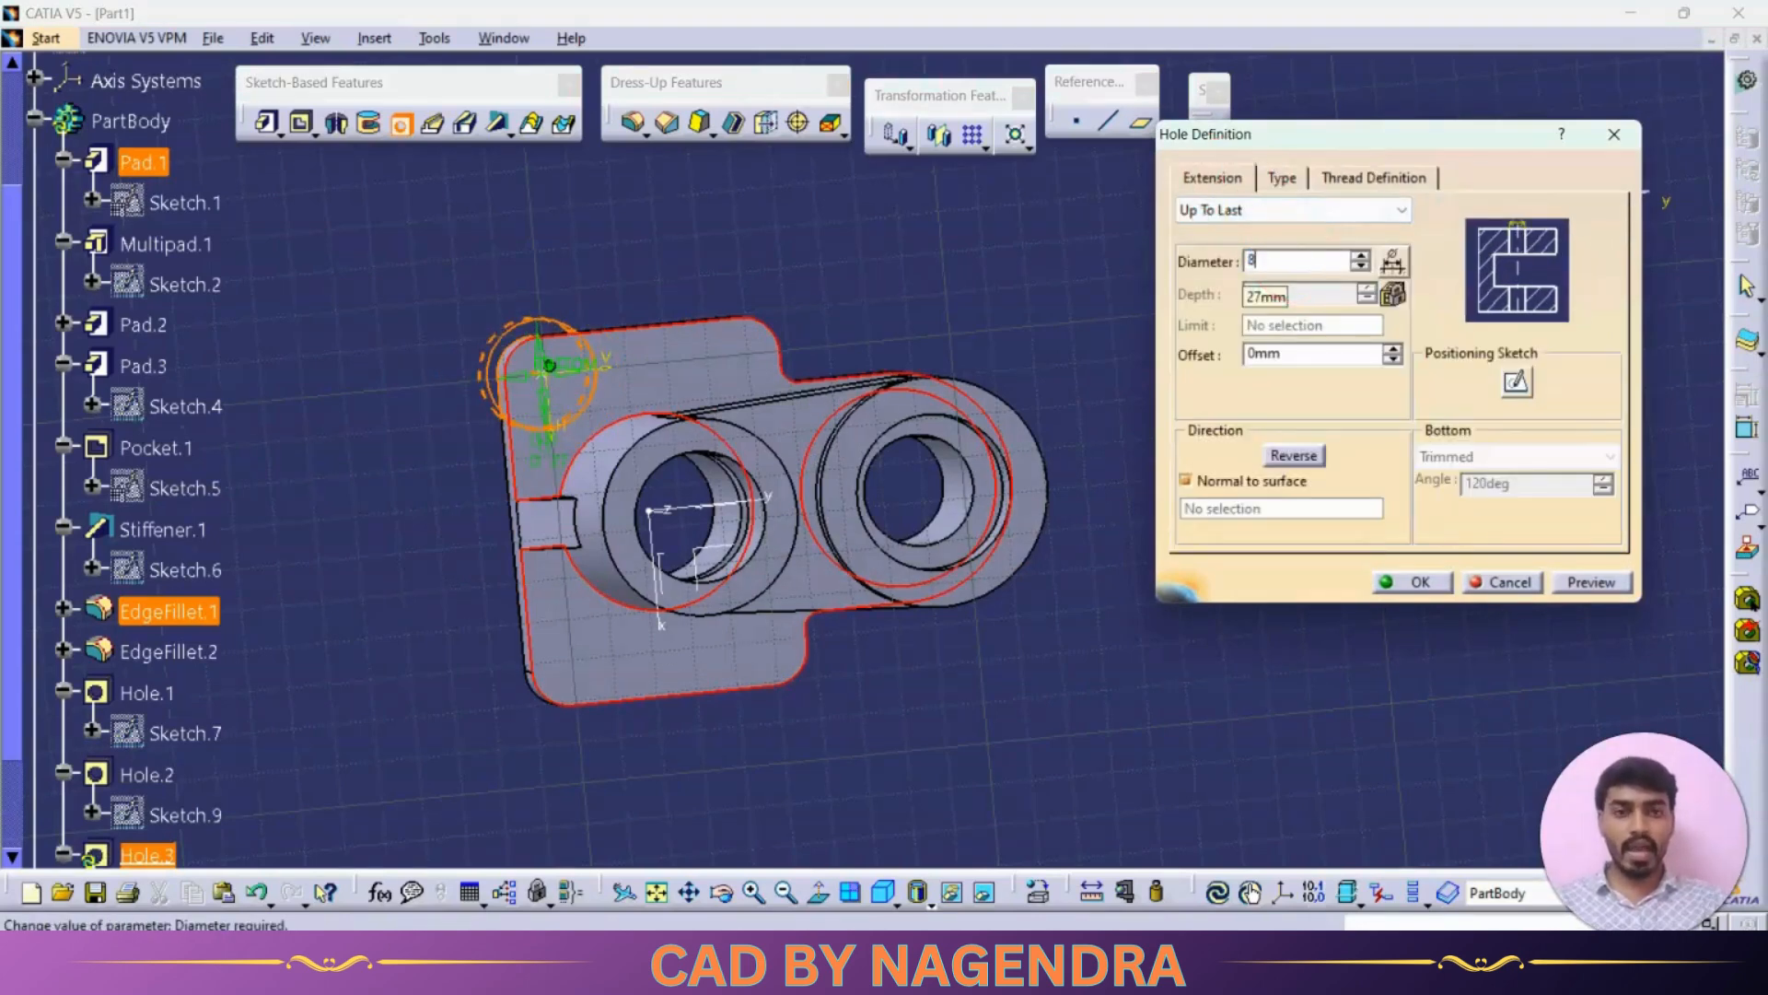
pyautogui.write('8')
pyautogui.click(1270, 210)
pyautogui.click(1269, 238)
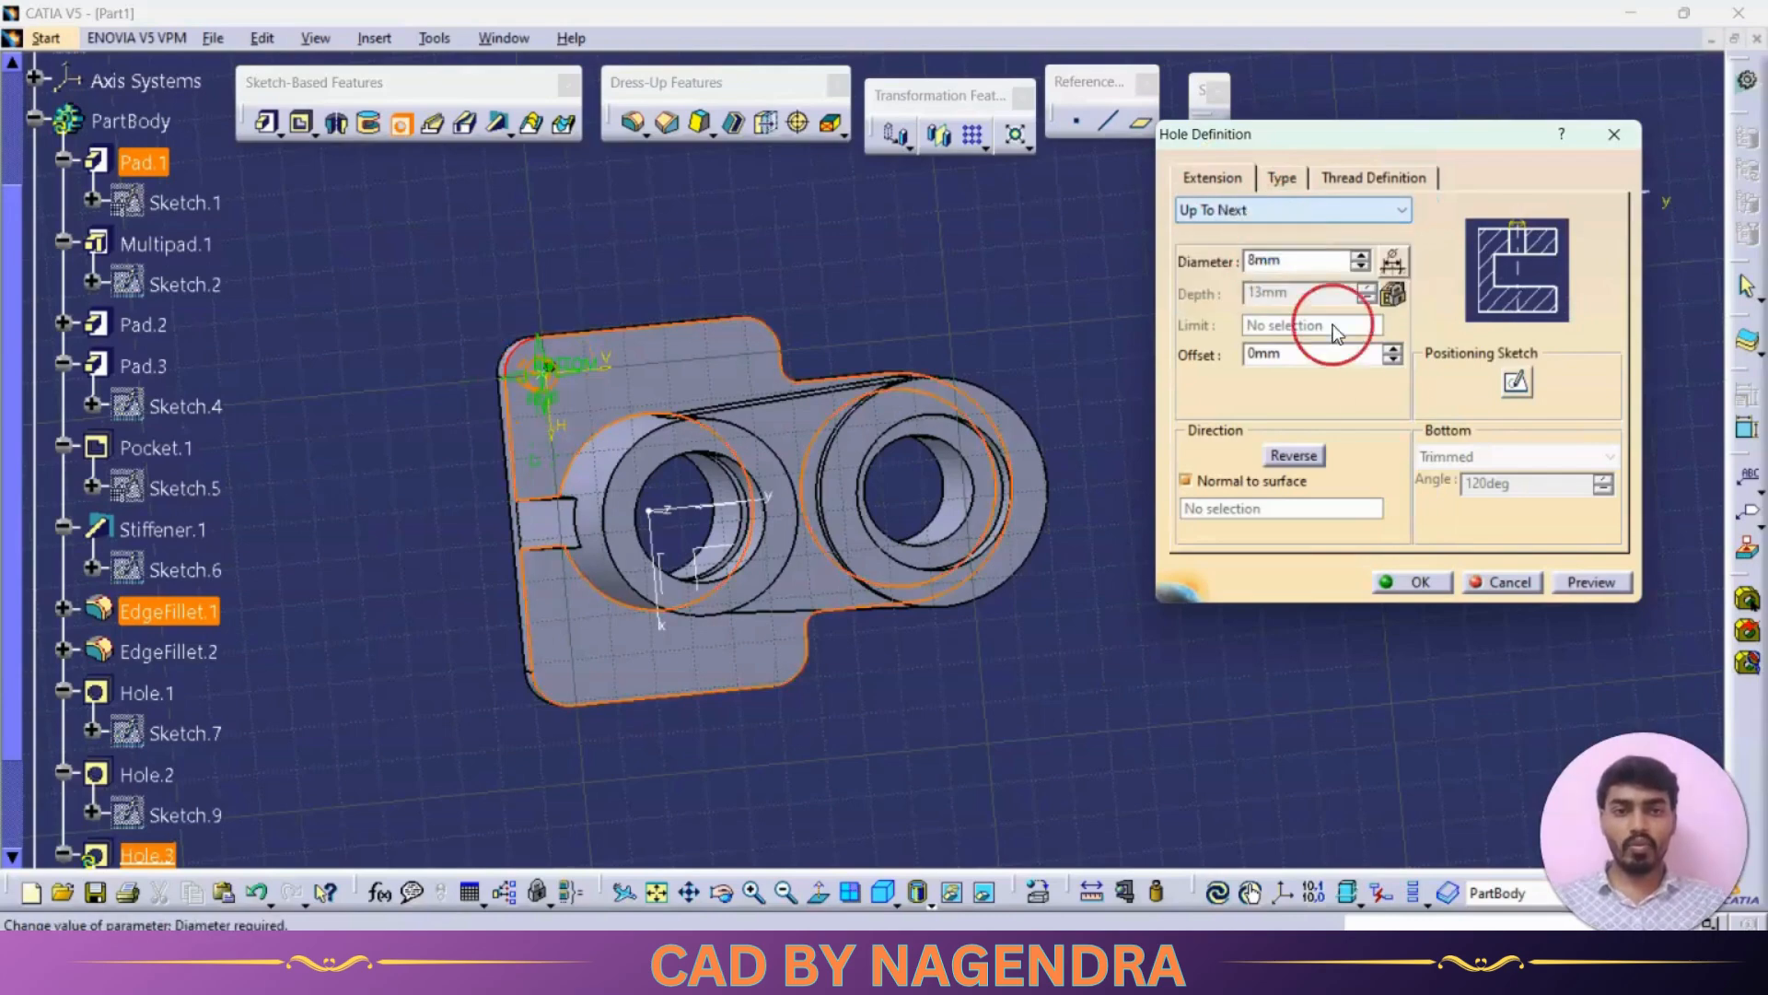
pyautogui.click(1411, 583)
# Step: Start a Rectangular Pattern of the 8 mm hole, picking the base plate's side edge as first direction reference
pyautogui.moveTo(1034, 691); pyautogui.dragTo(987, 616, button='middle')
pyautogui.hotkey('alt', 'Tab')
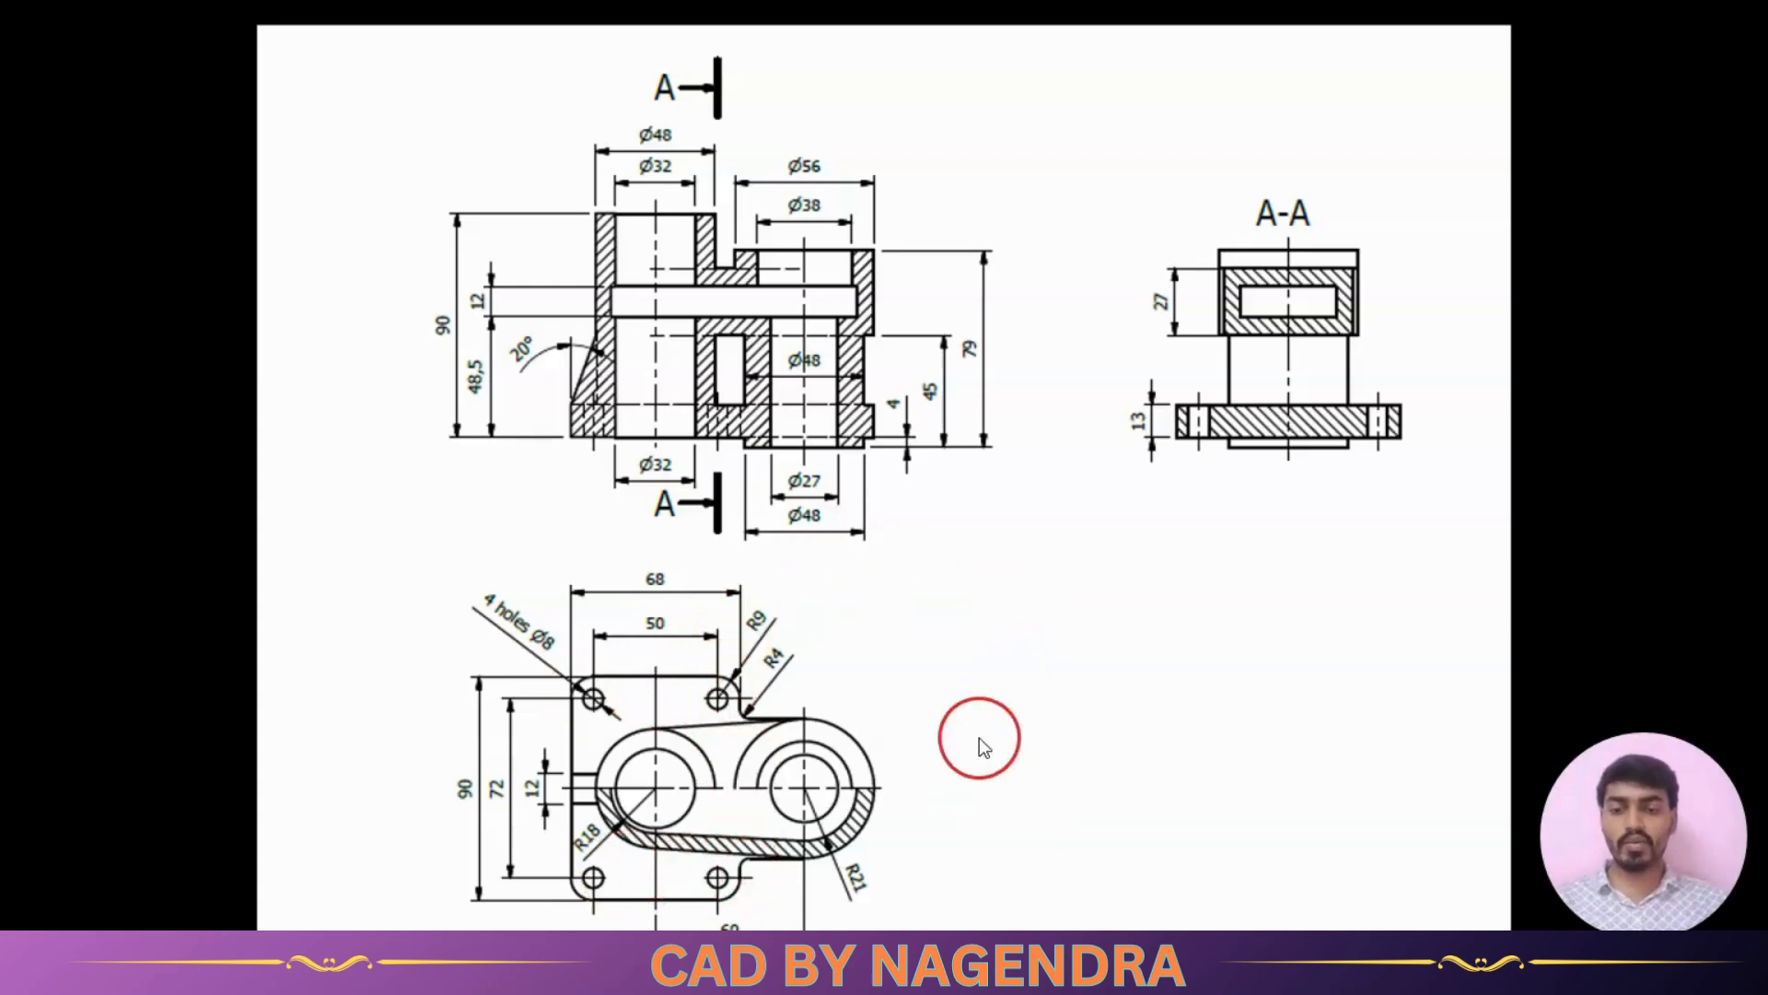
pyautogui.hotkey('alt', 'Tab')
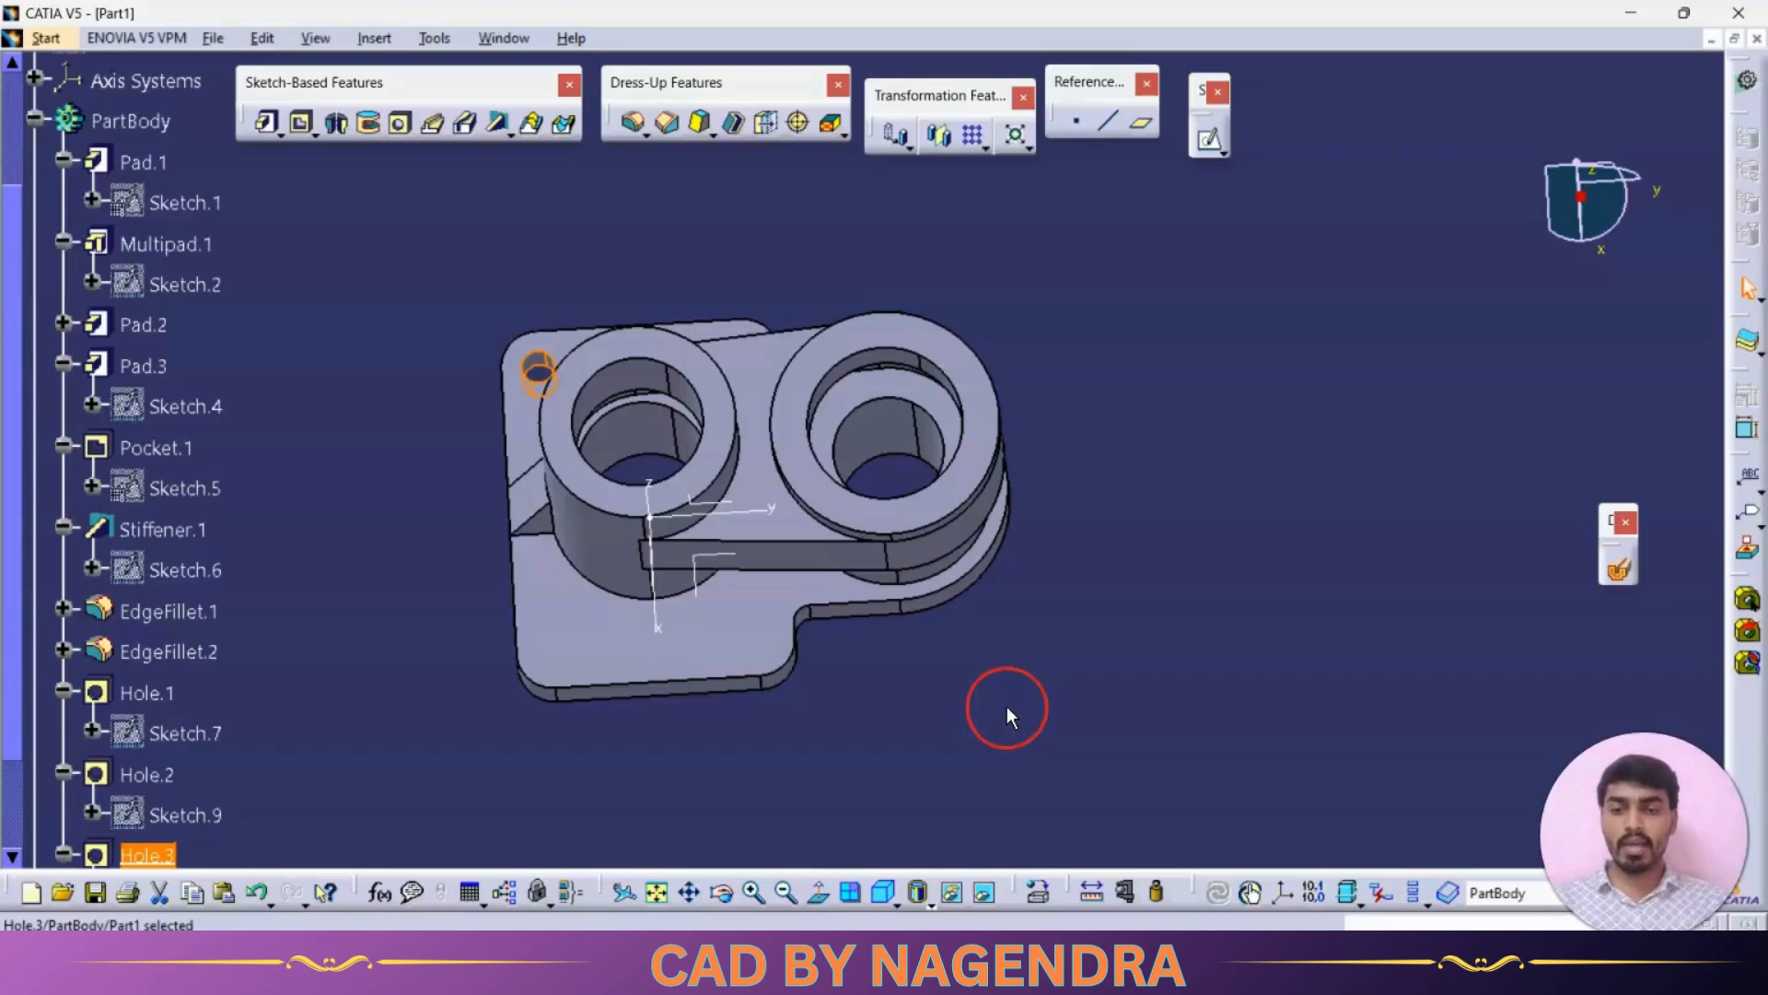
pyautogui.click(975, 138)
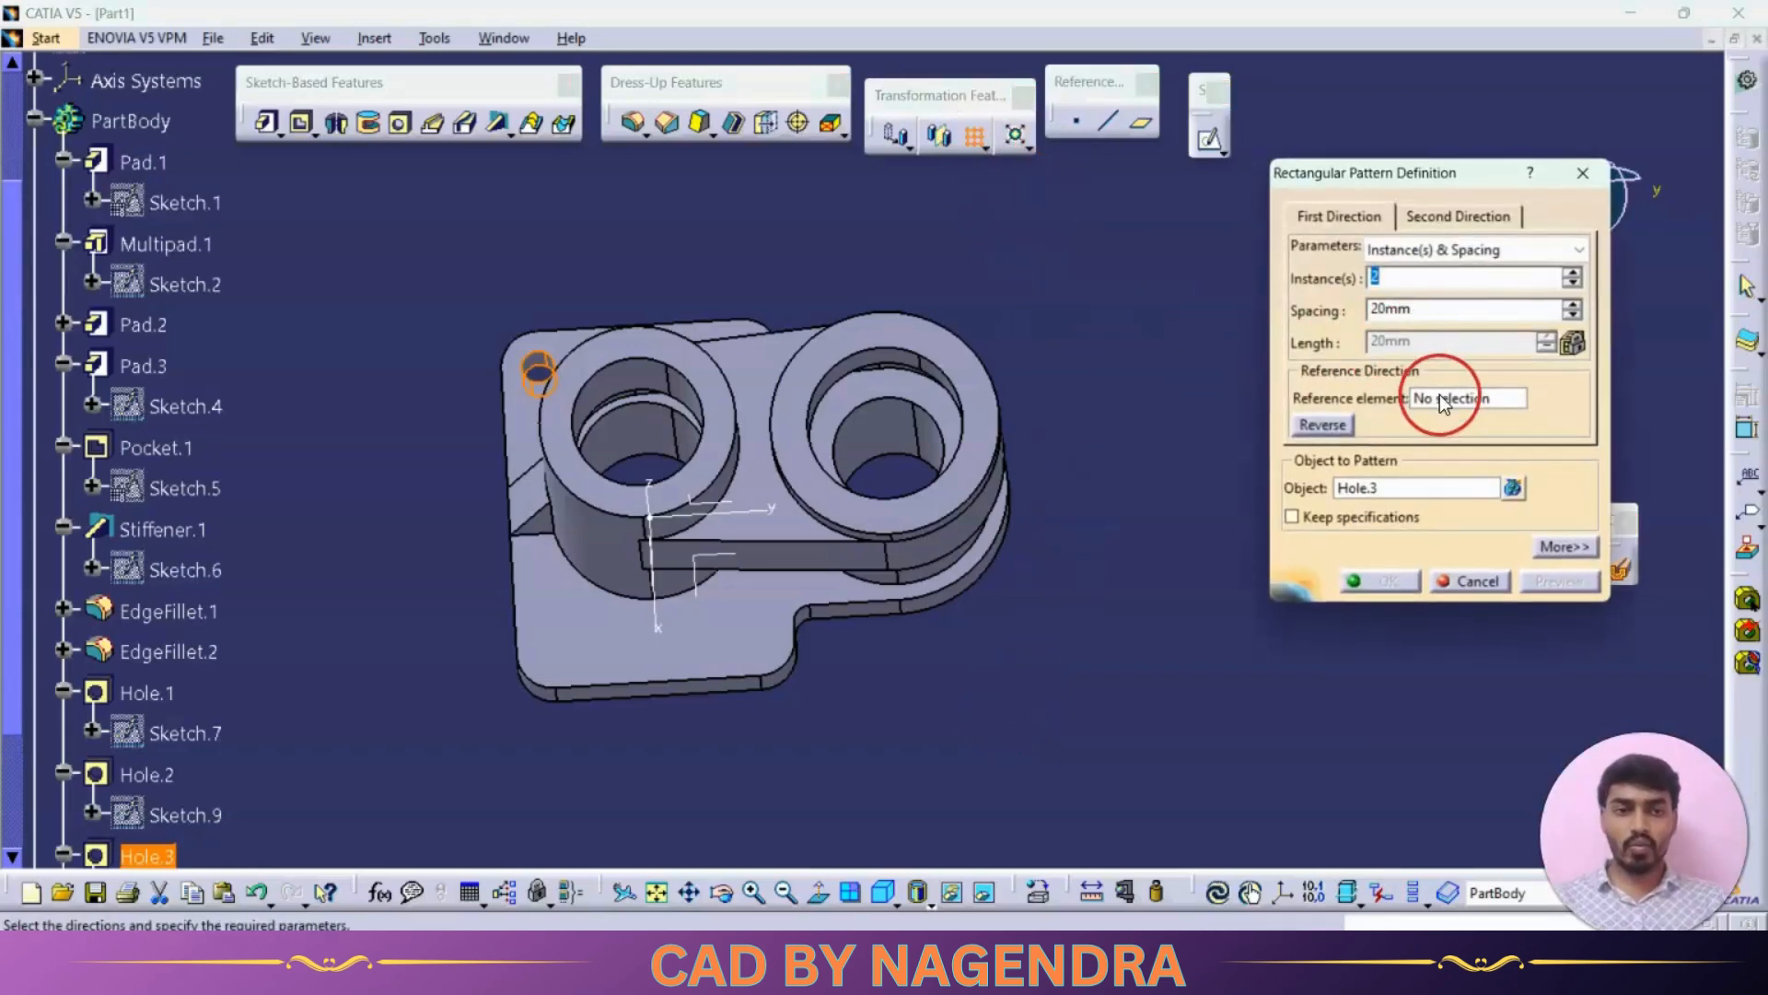
pyautogui.click(1439, 397)
pyautogui.click(511, 586)
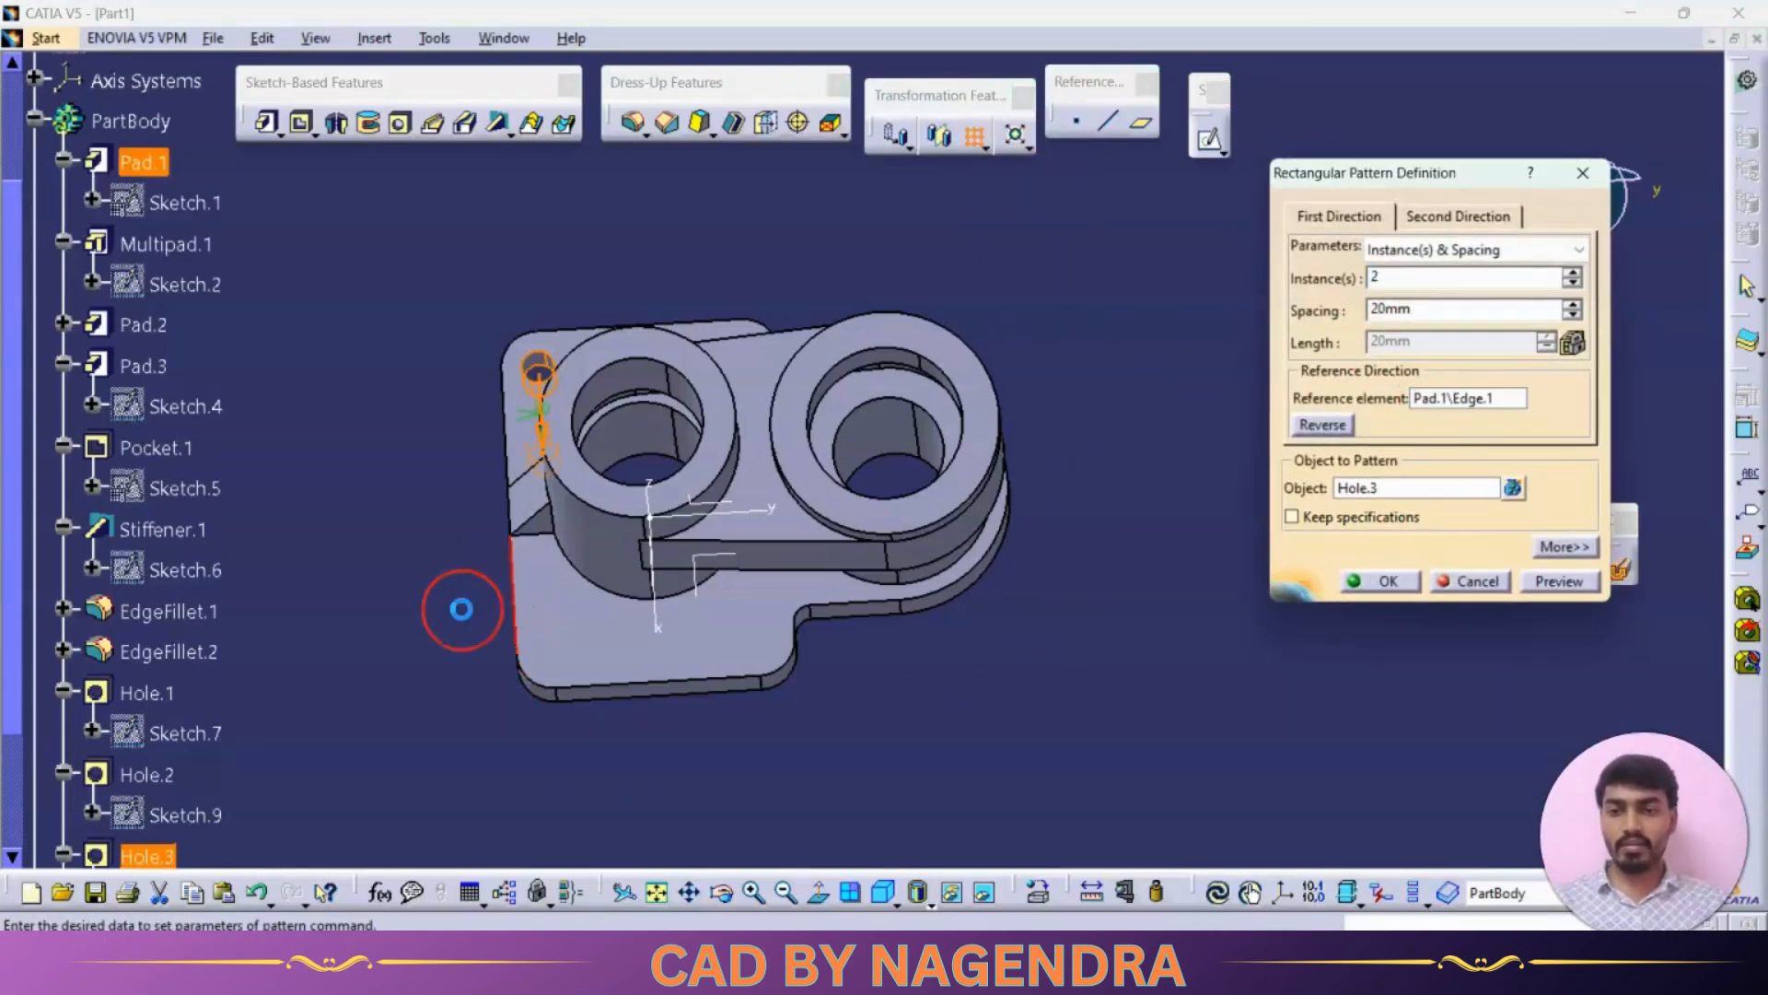
# Step: Set the pattern's first direction spacing to 72 mm, then switch to the second direction
pyautogui.hotkey('alt', 'Tab')
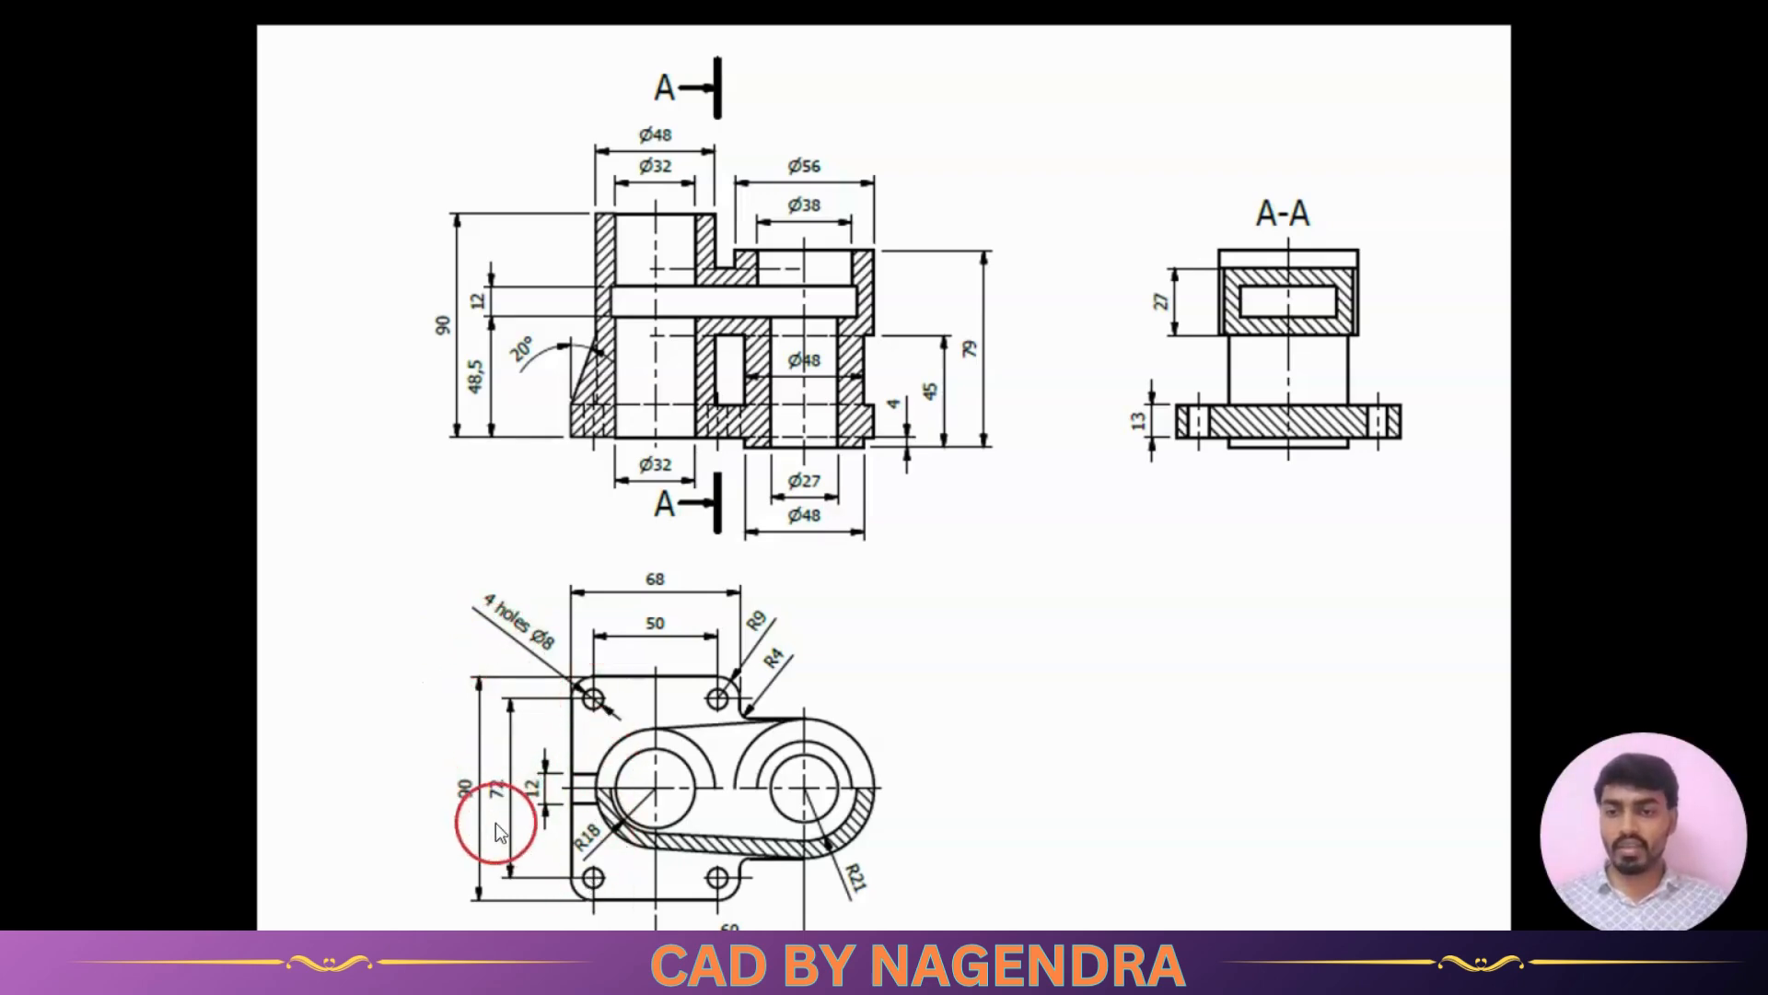
pyautogui.hotkey('alt', 'Tab')
pyautogui.doubleClick(1431, 311)
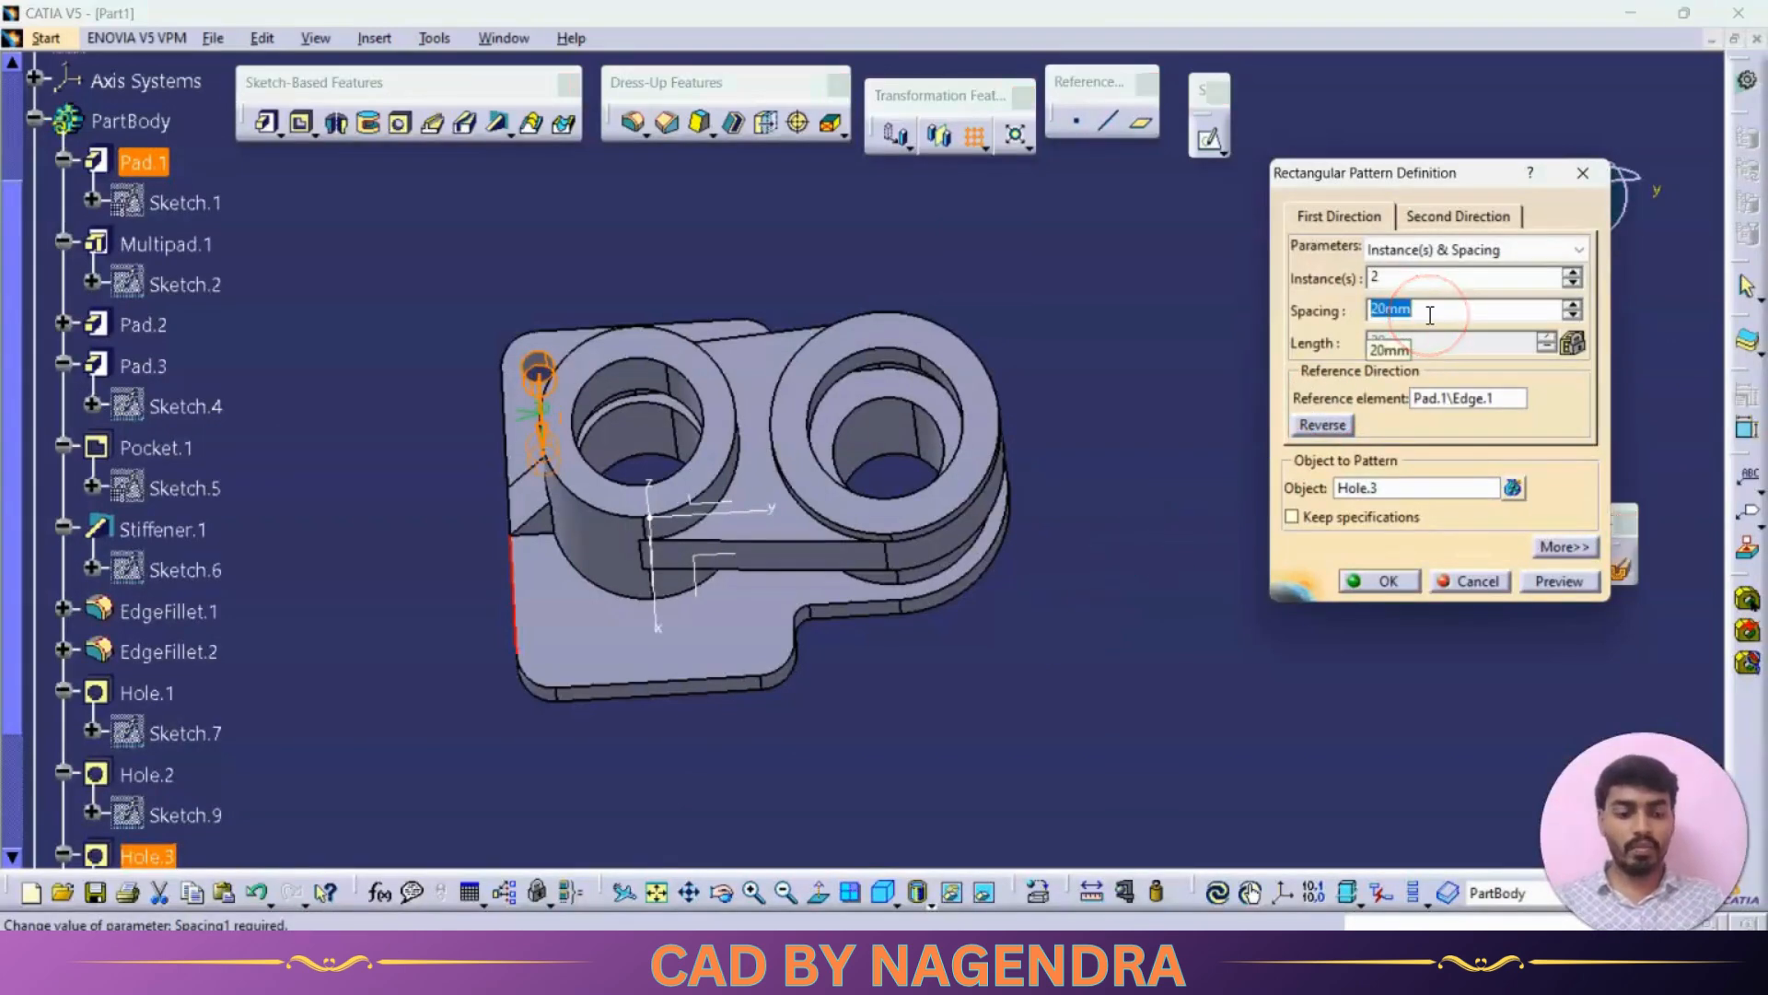
pyautogui.write('72')
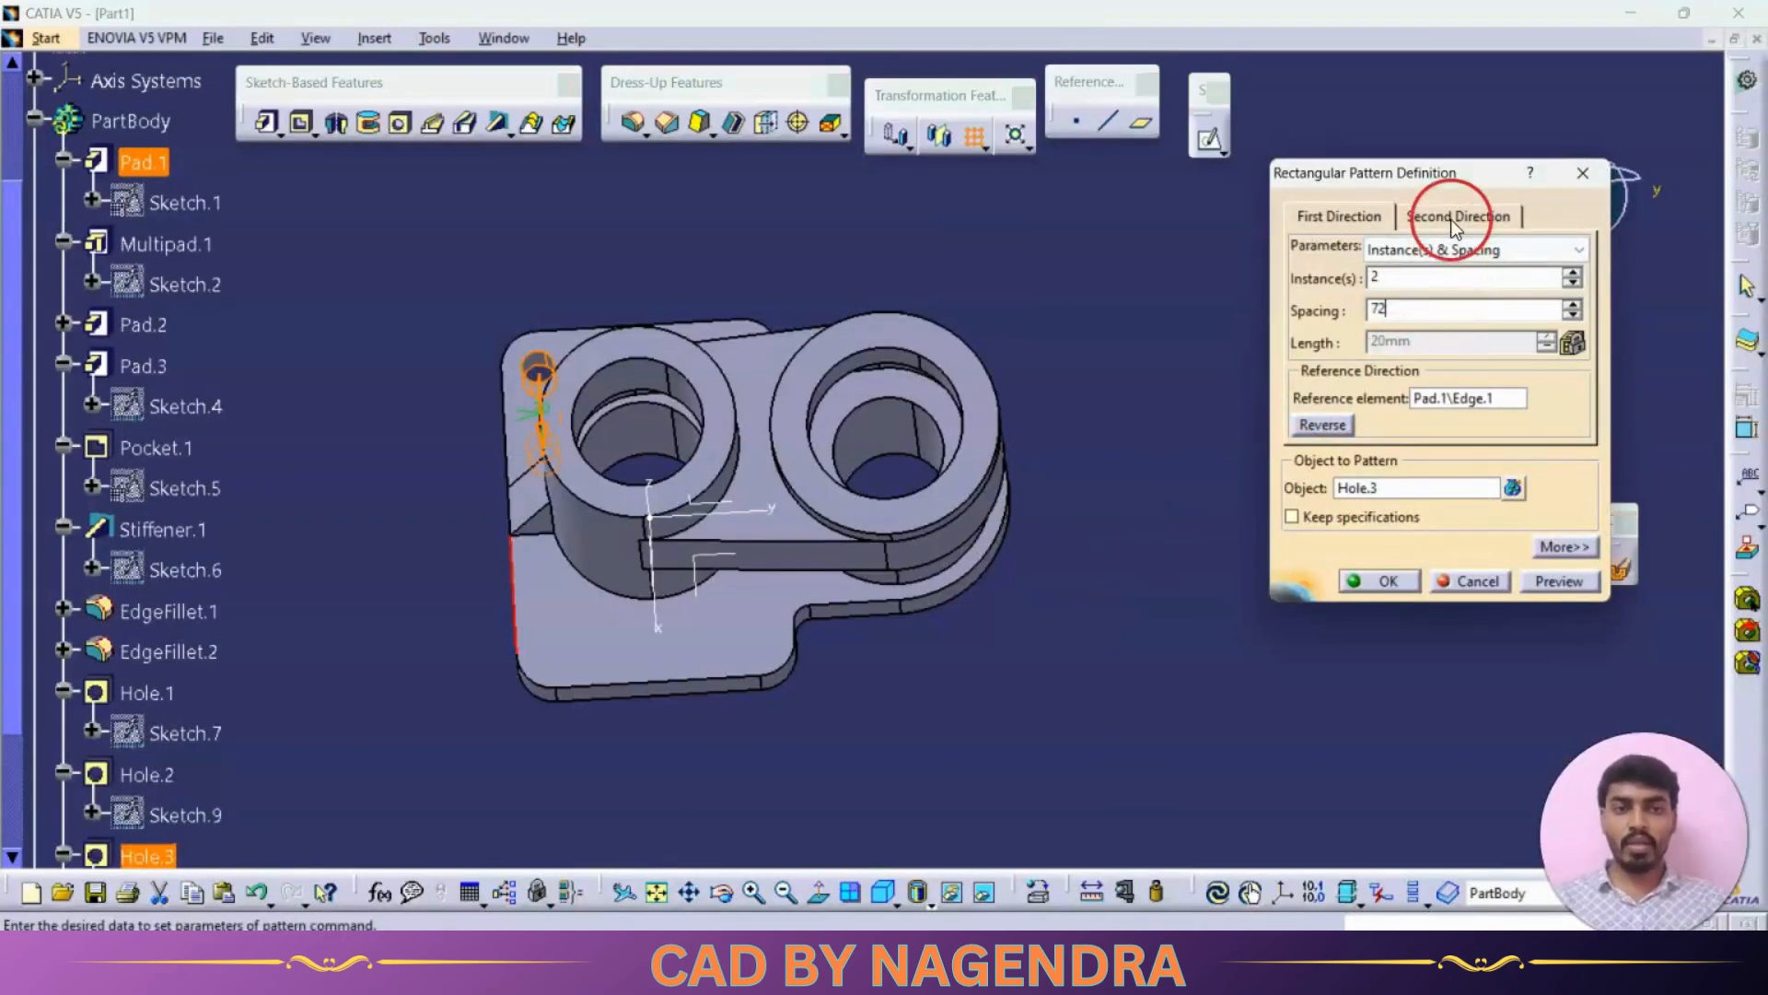
pyautogui.click(1573, 285)
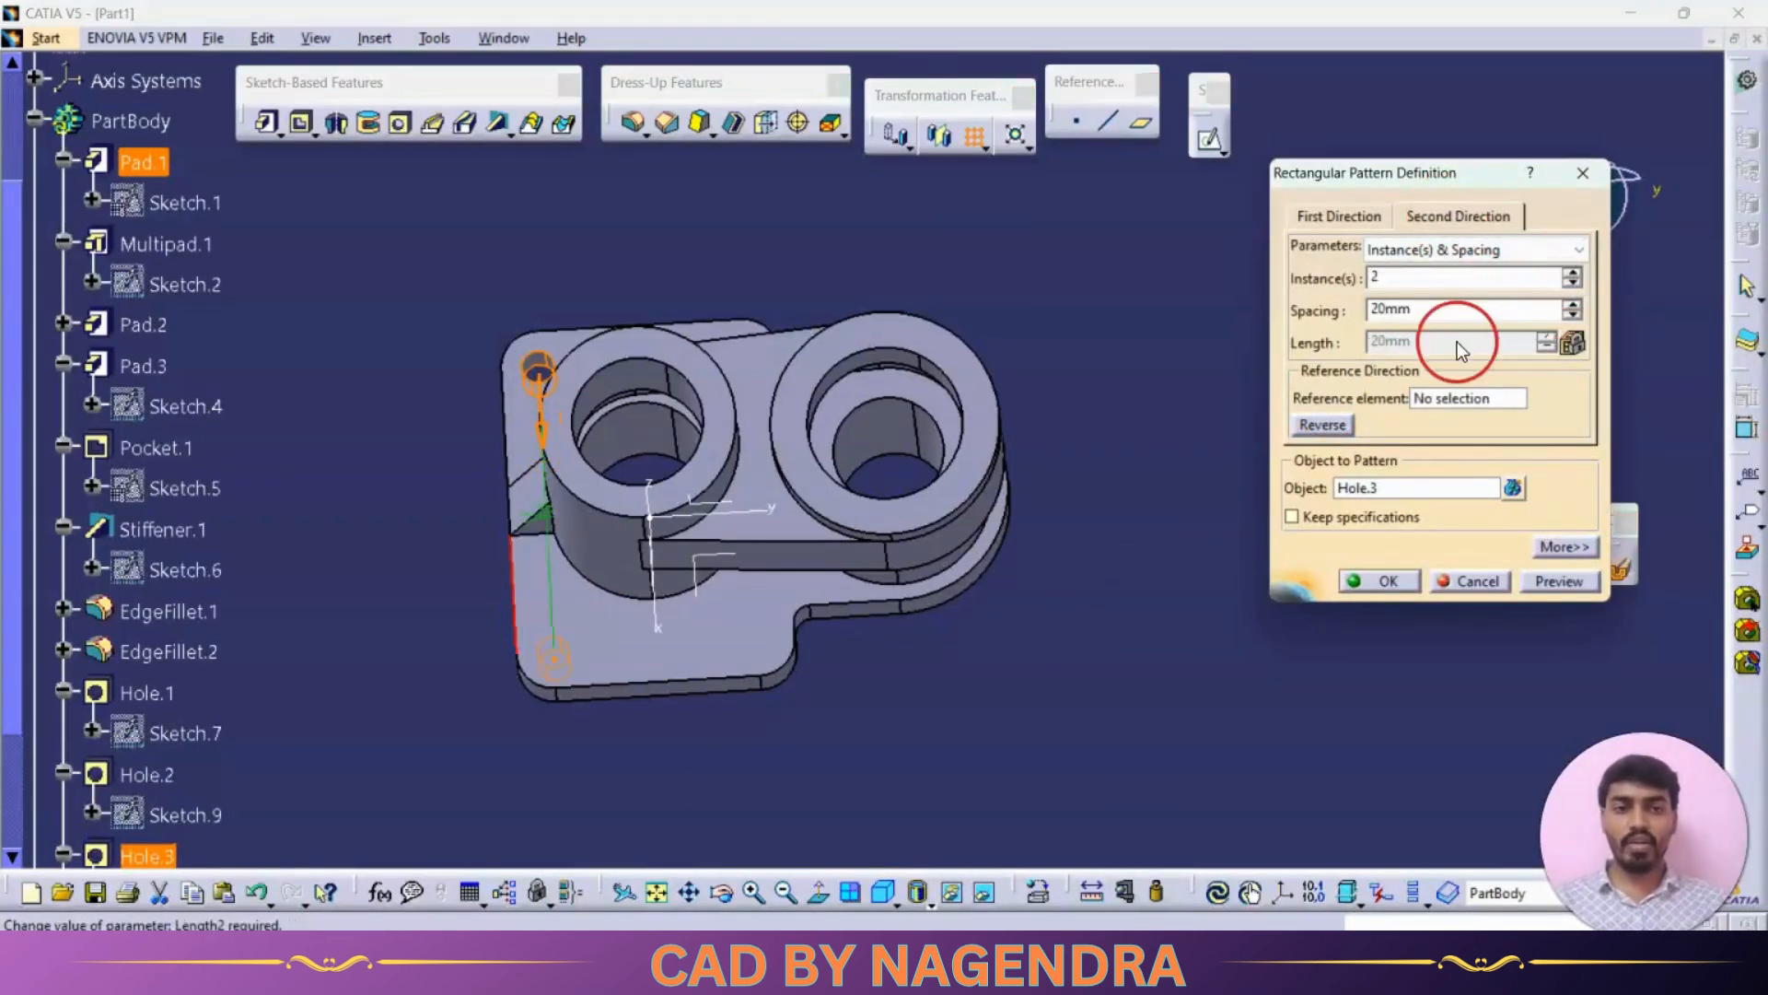
# Step: Set second direction spacing to 50 mm, pick the plate's other edge as reference, reverse it, and confirm the pattern
pyautogui.hotkey('alt', 'Tab')
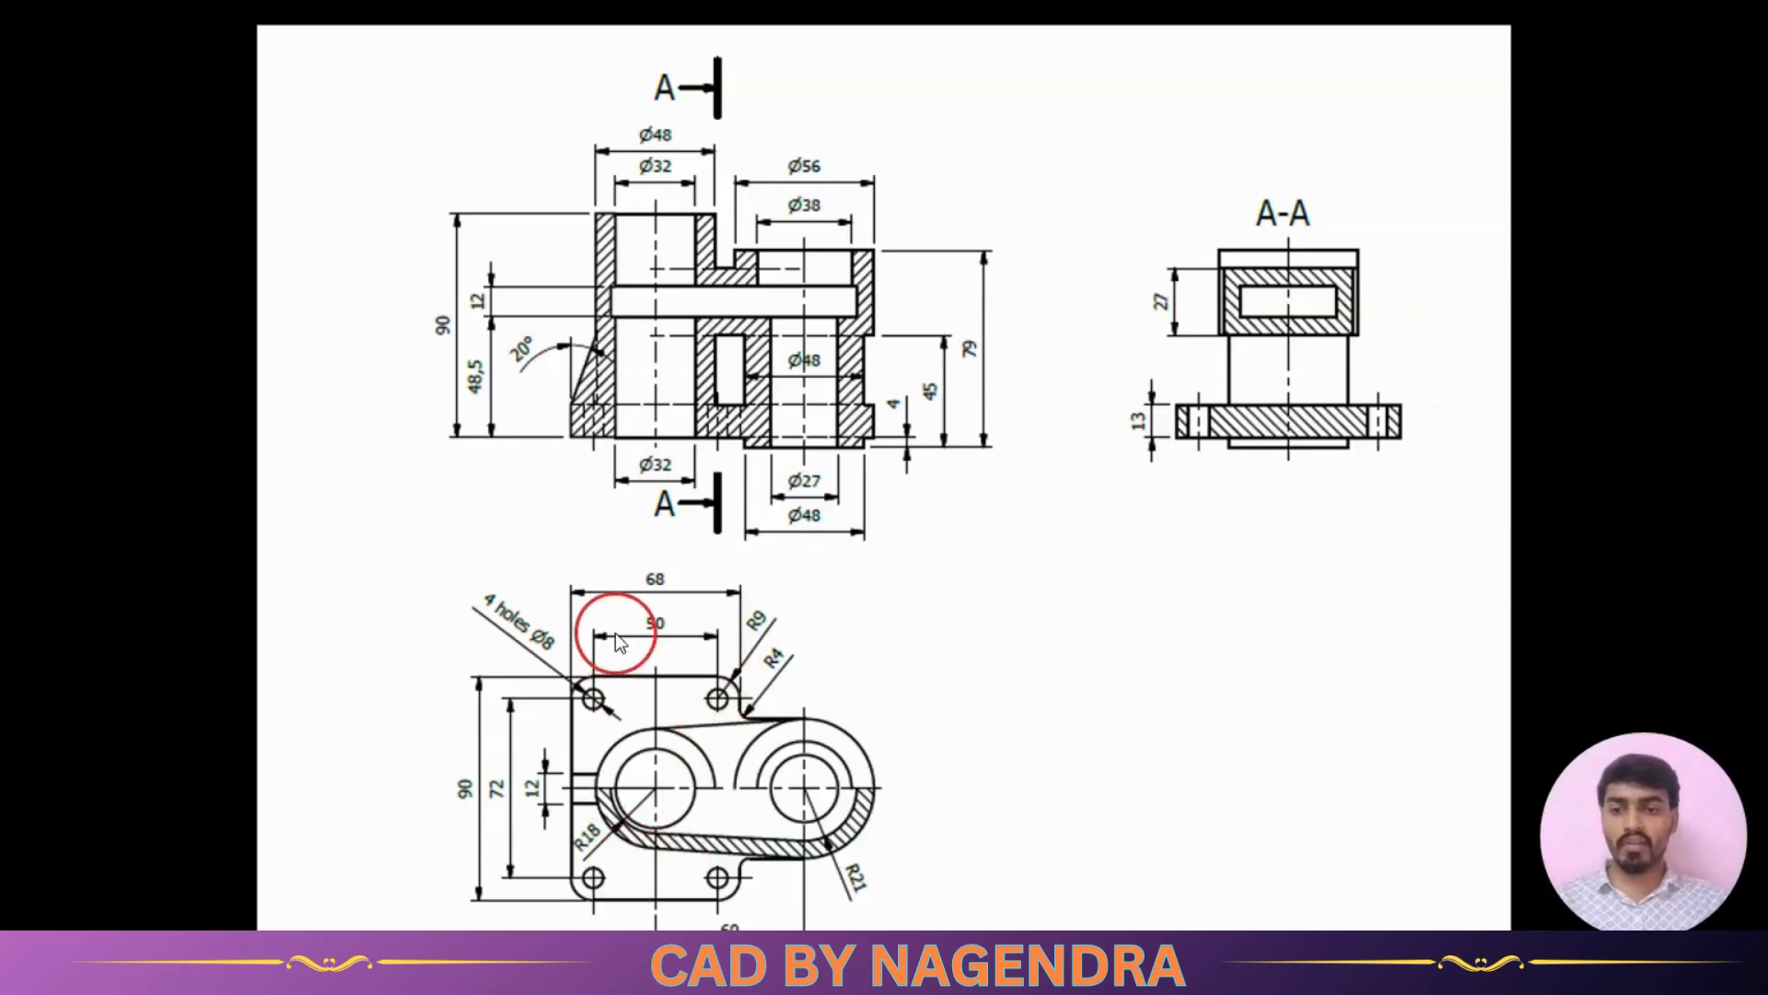
pyautogui.hotkey('alt', 'Tab')
pyautogui.doubleClick(1423, 310)
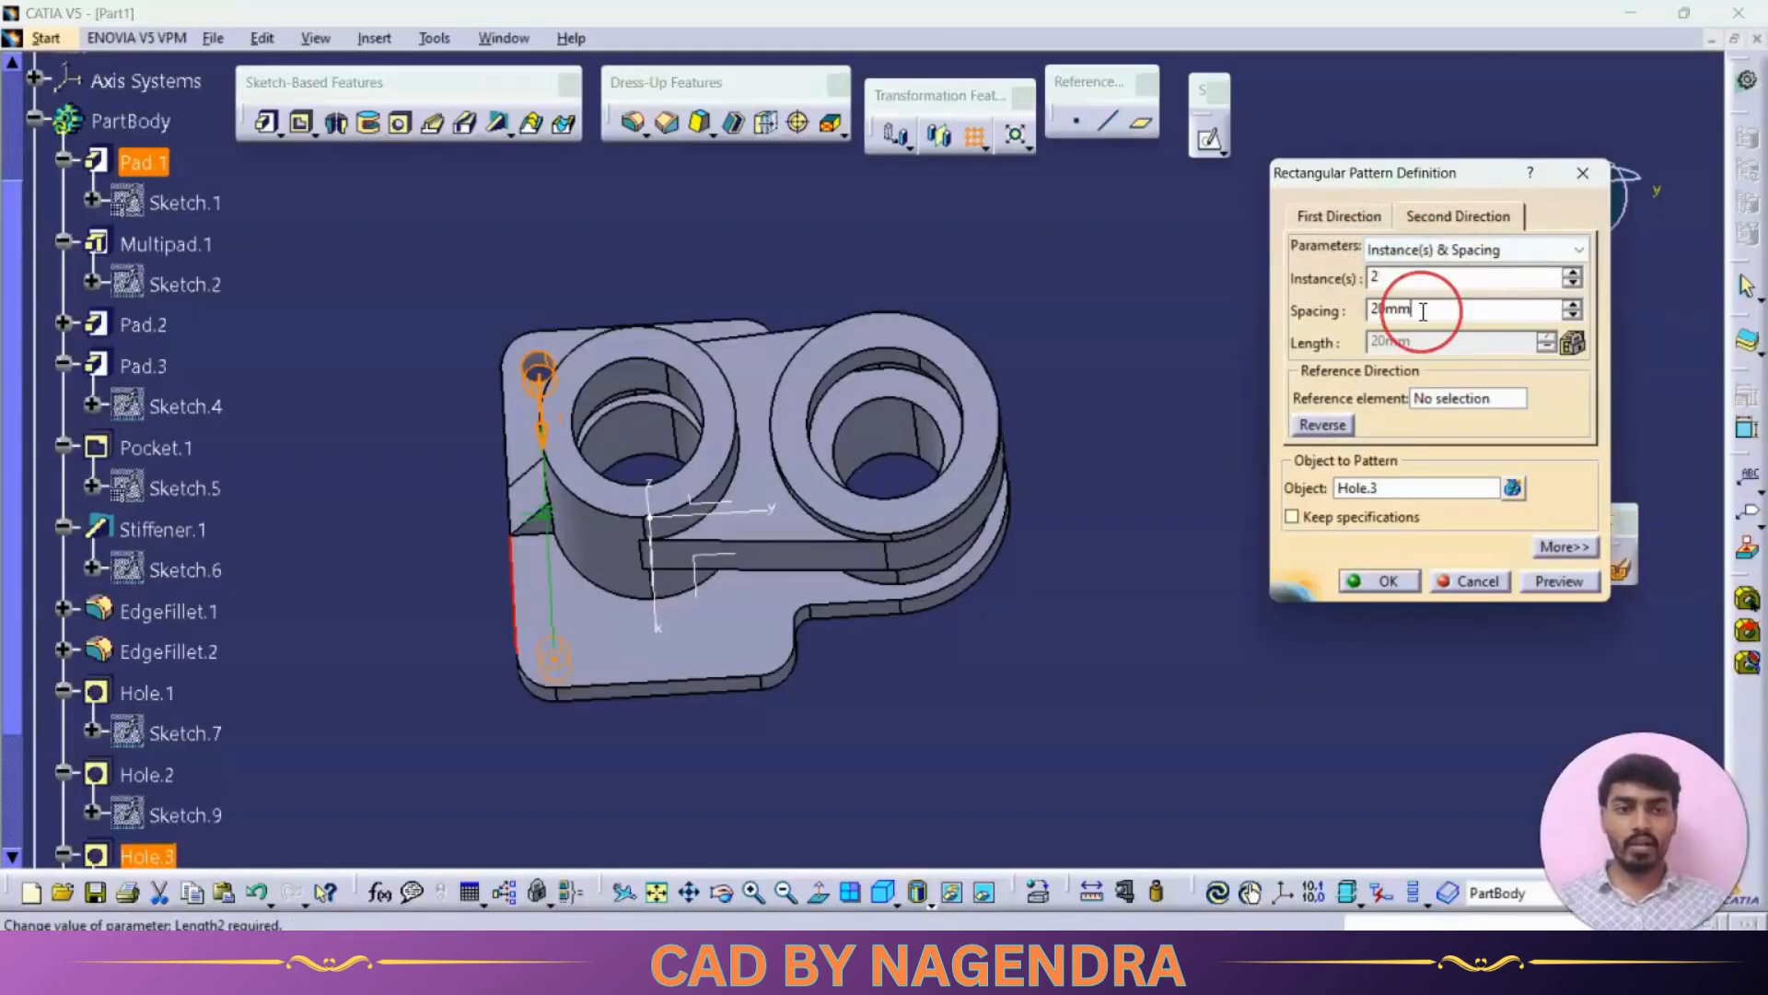
pyautogui.click(1452, 399)
pyautogui.click(700, 320)
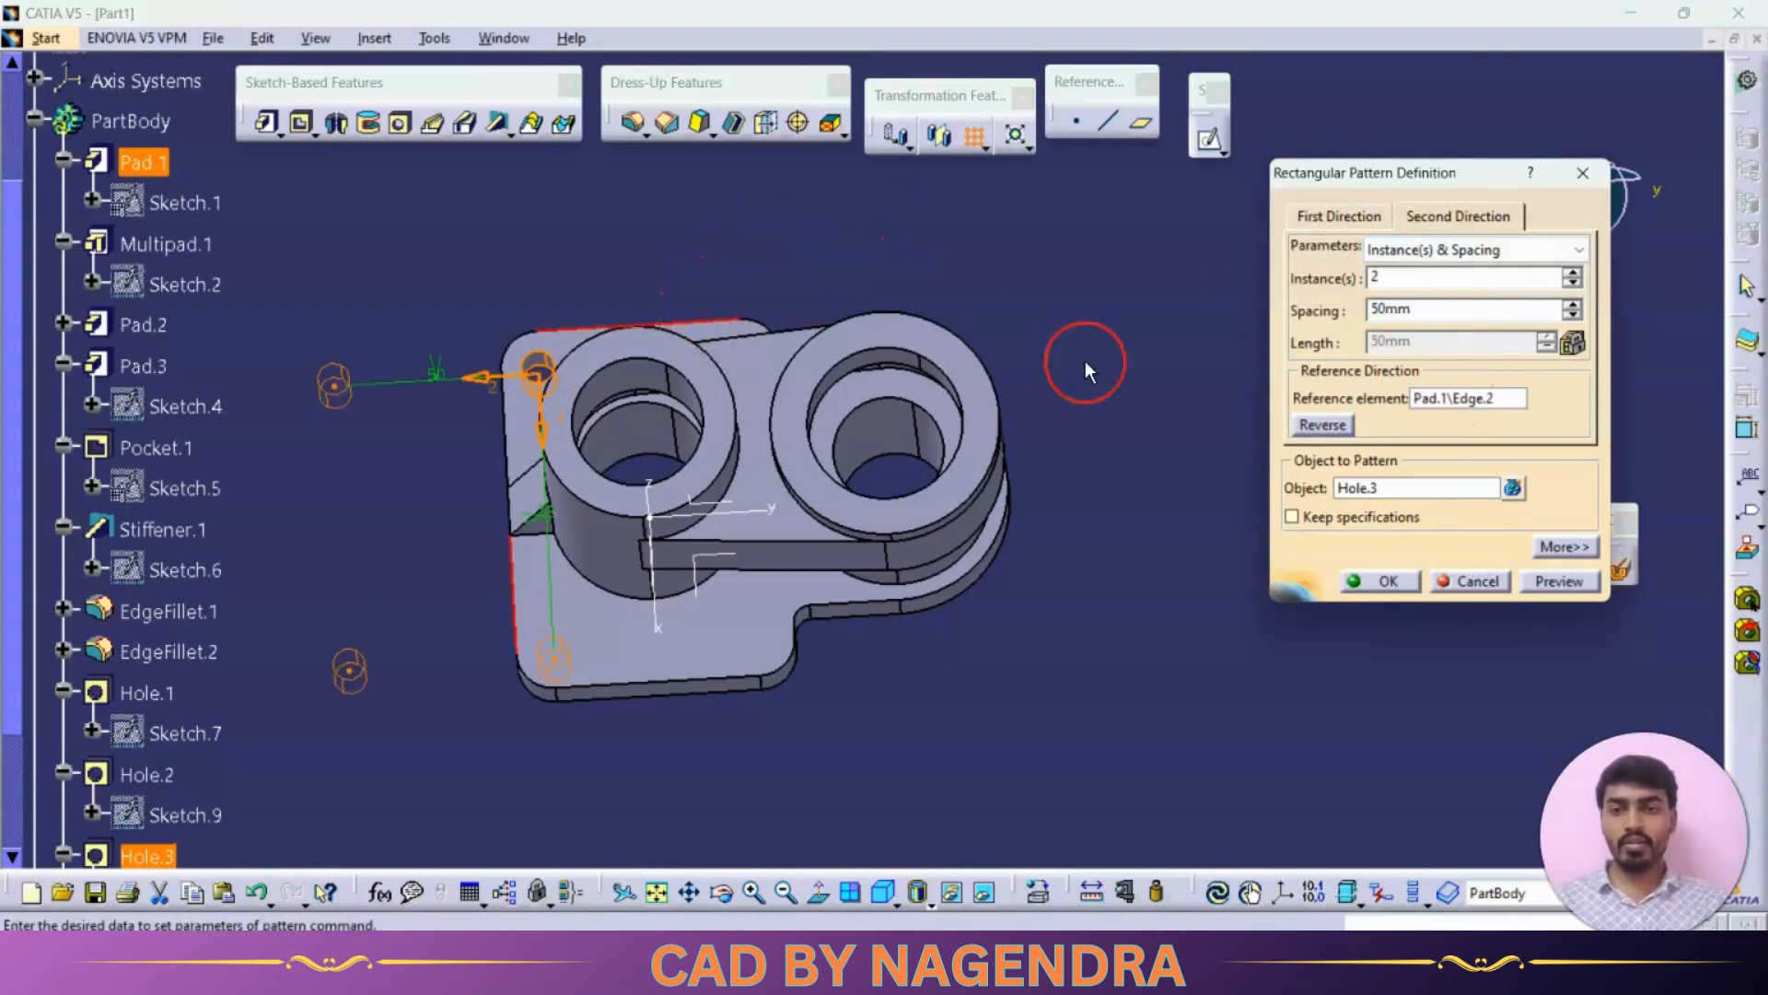
pyautogui.click(1319, 424)
pyautogui.click(1385, 581)
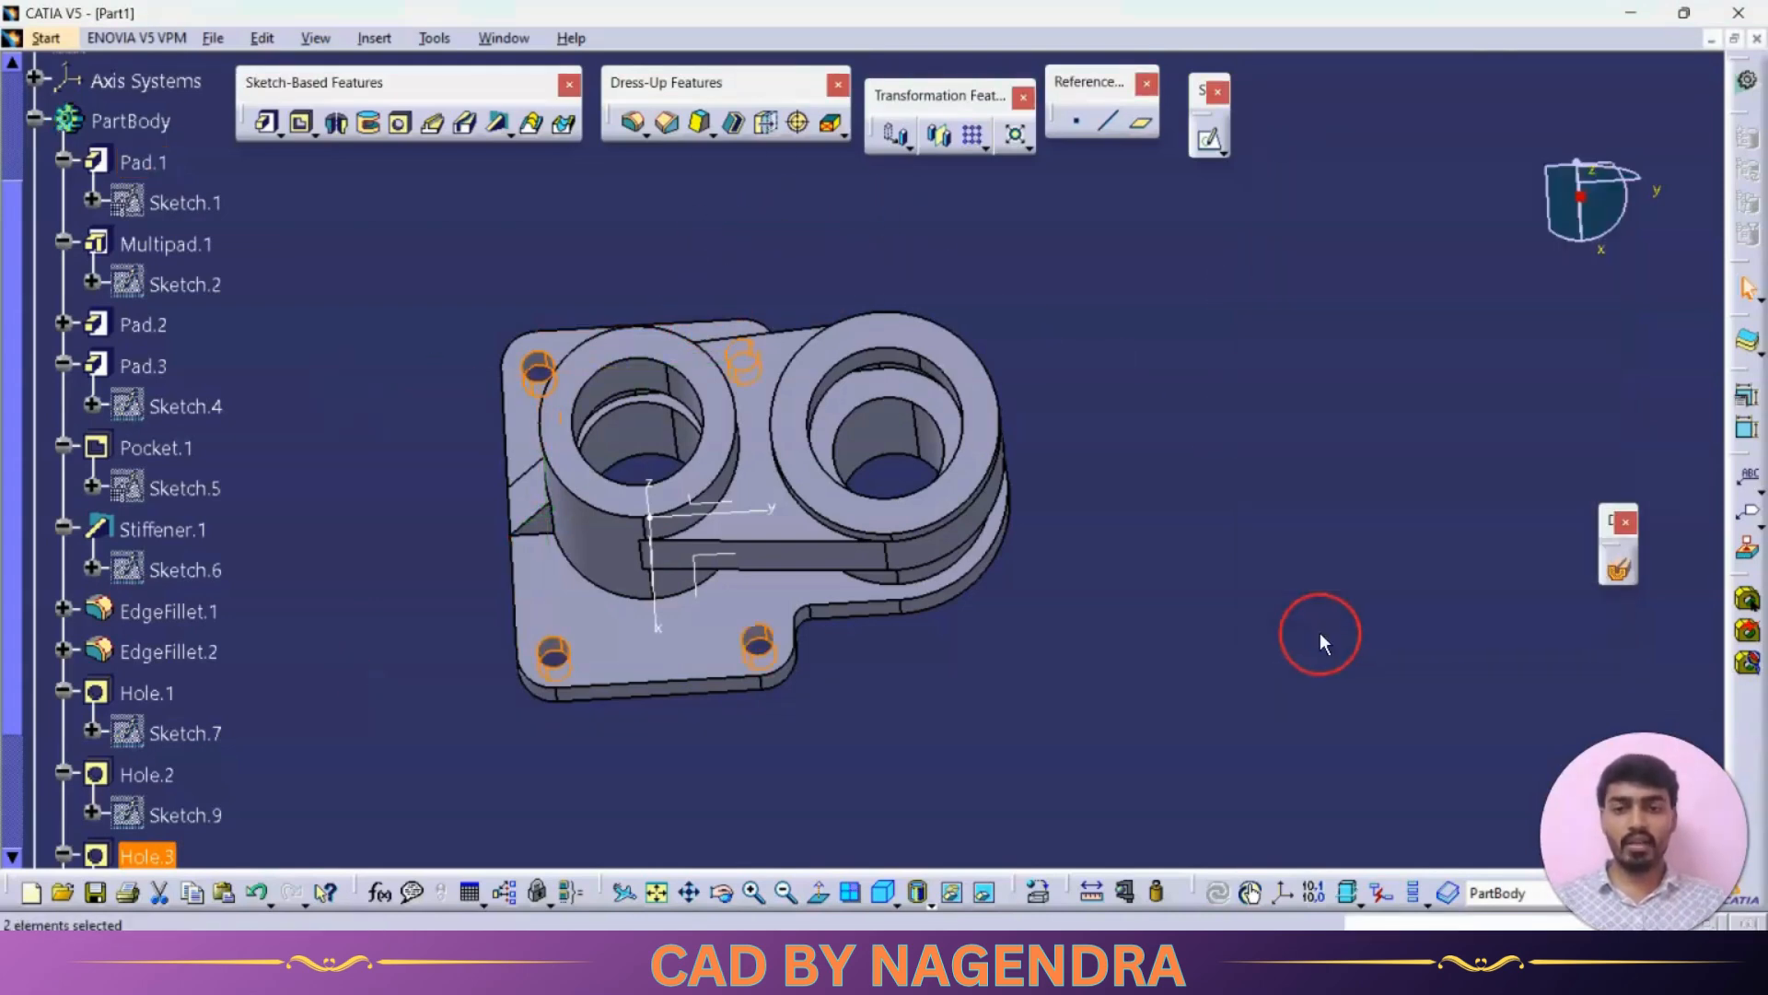
# Step: Inspect the part from the isometric, top and front standard views
pyautogui.click(890, 886)
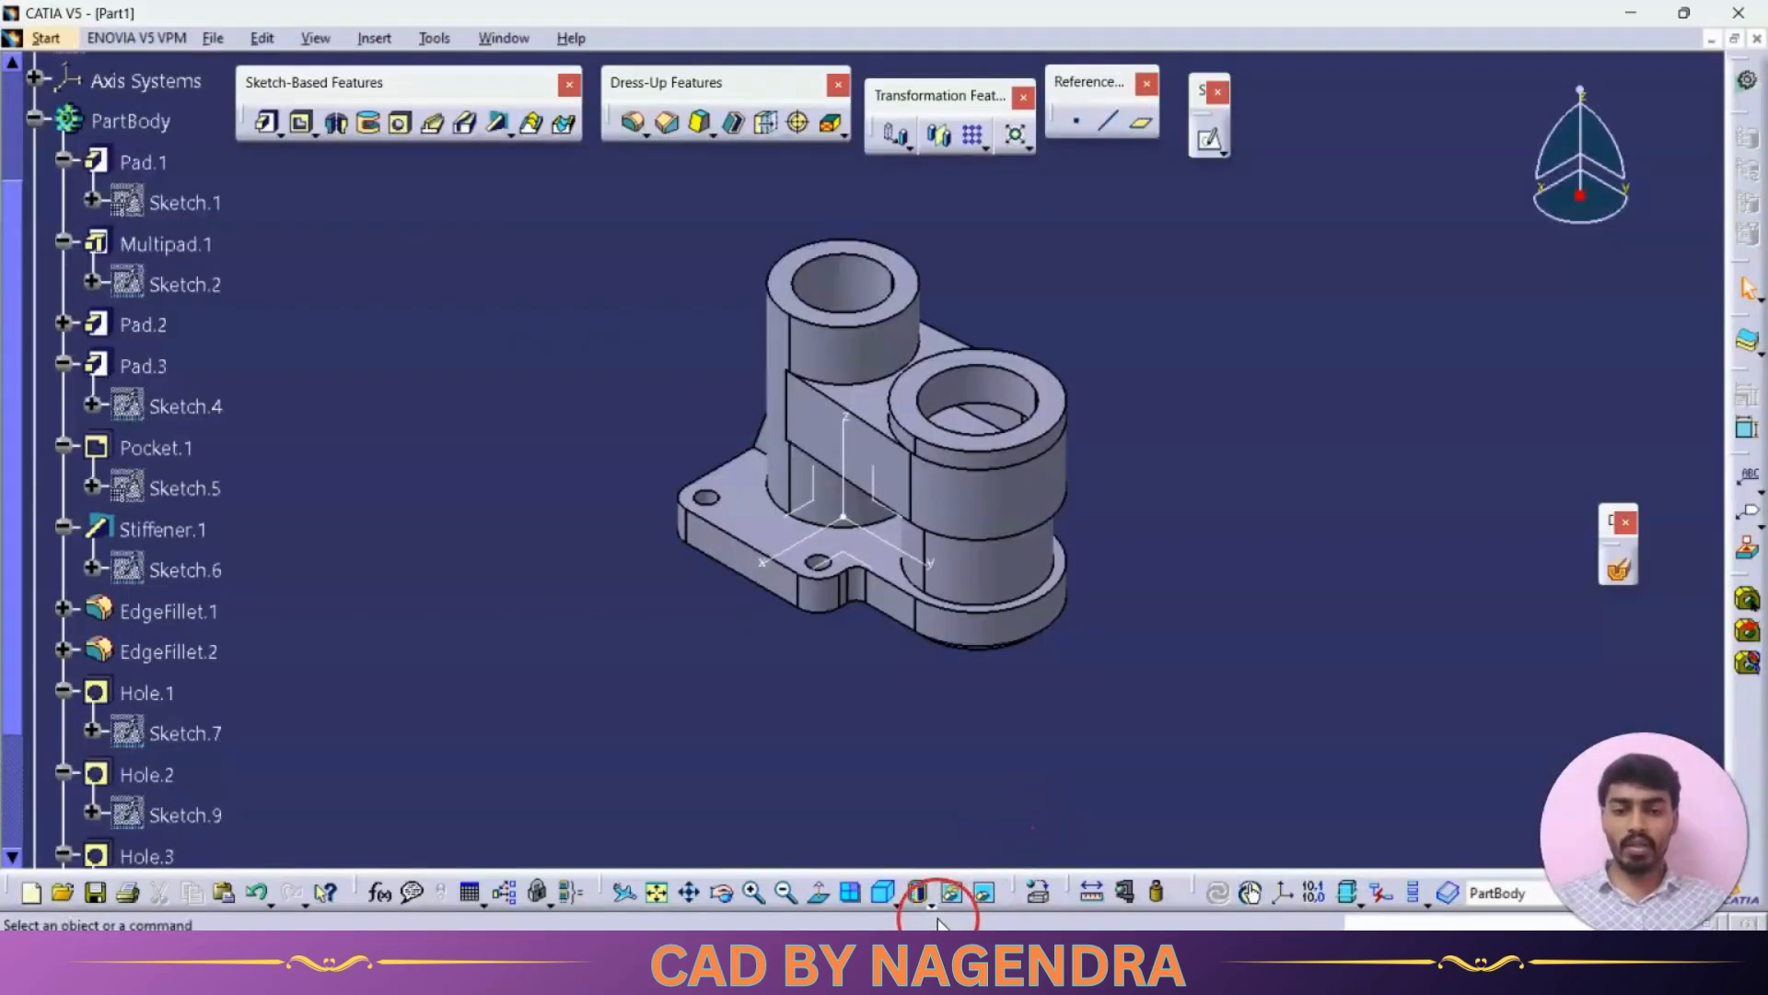
pyautogui.click(932, 909)
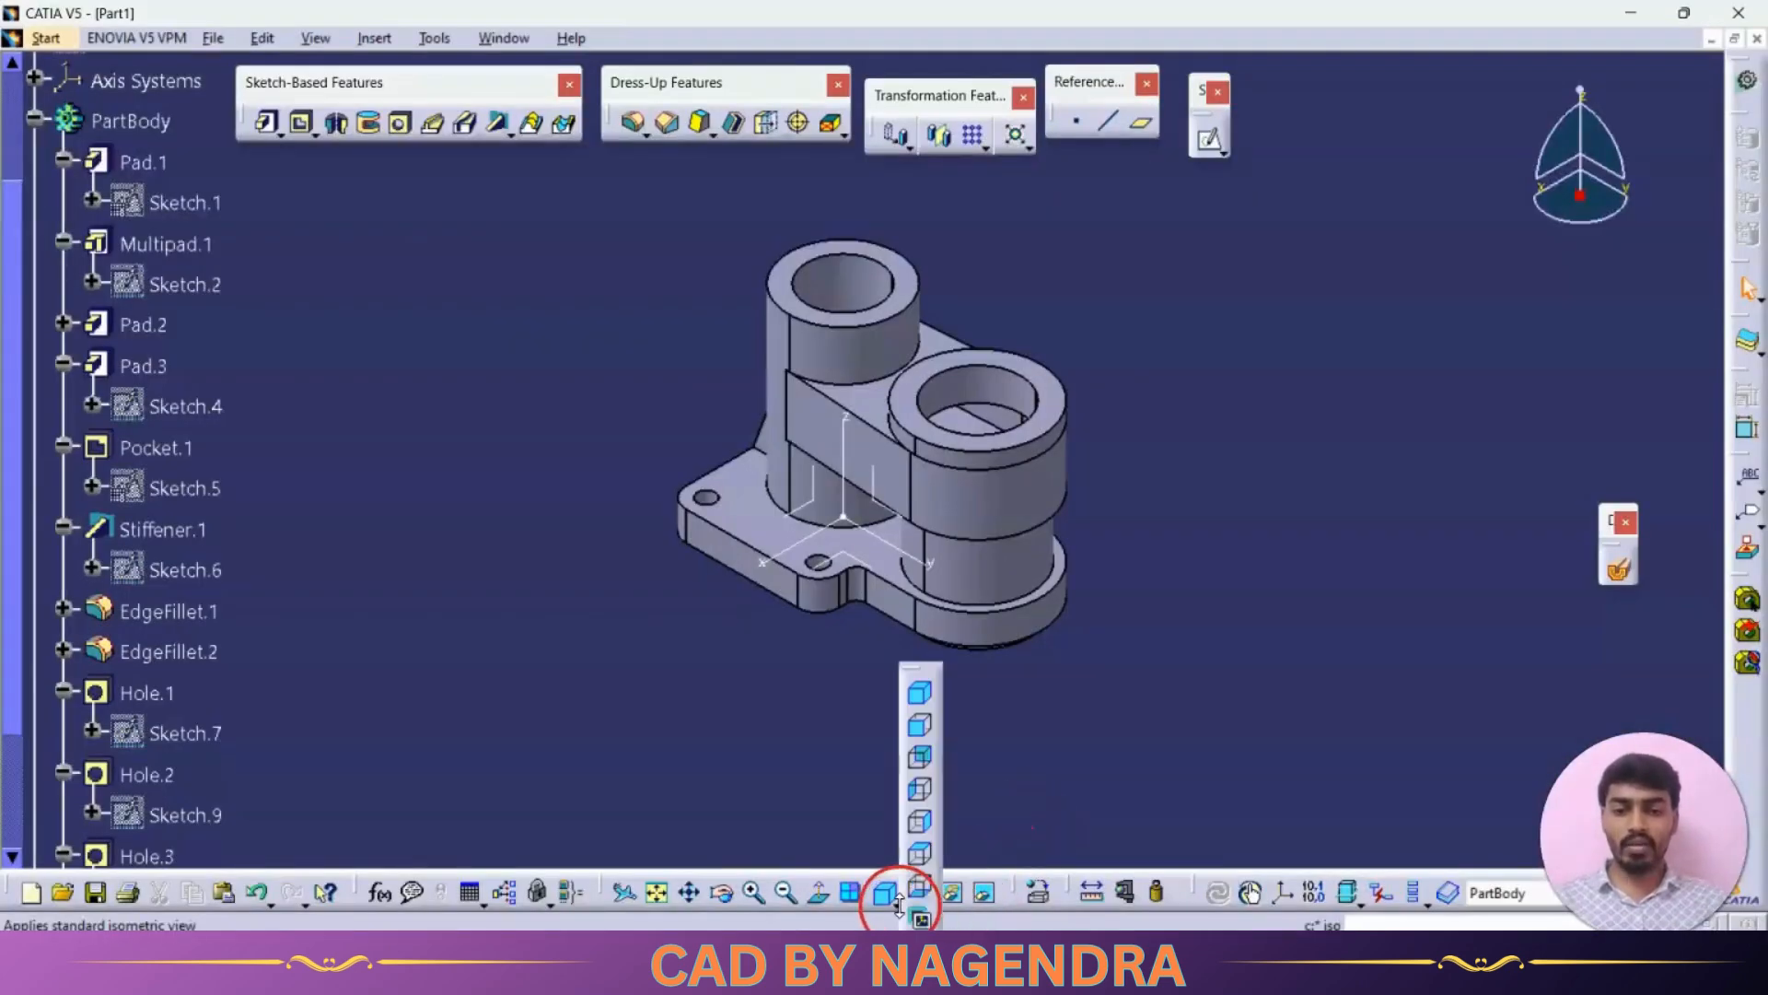
pyautogui.click(917, 850)
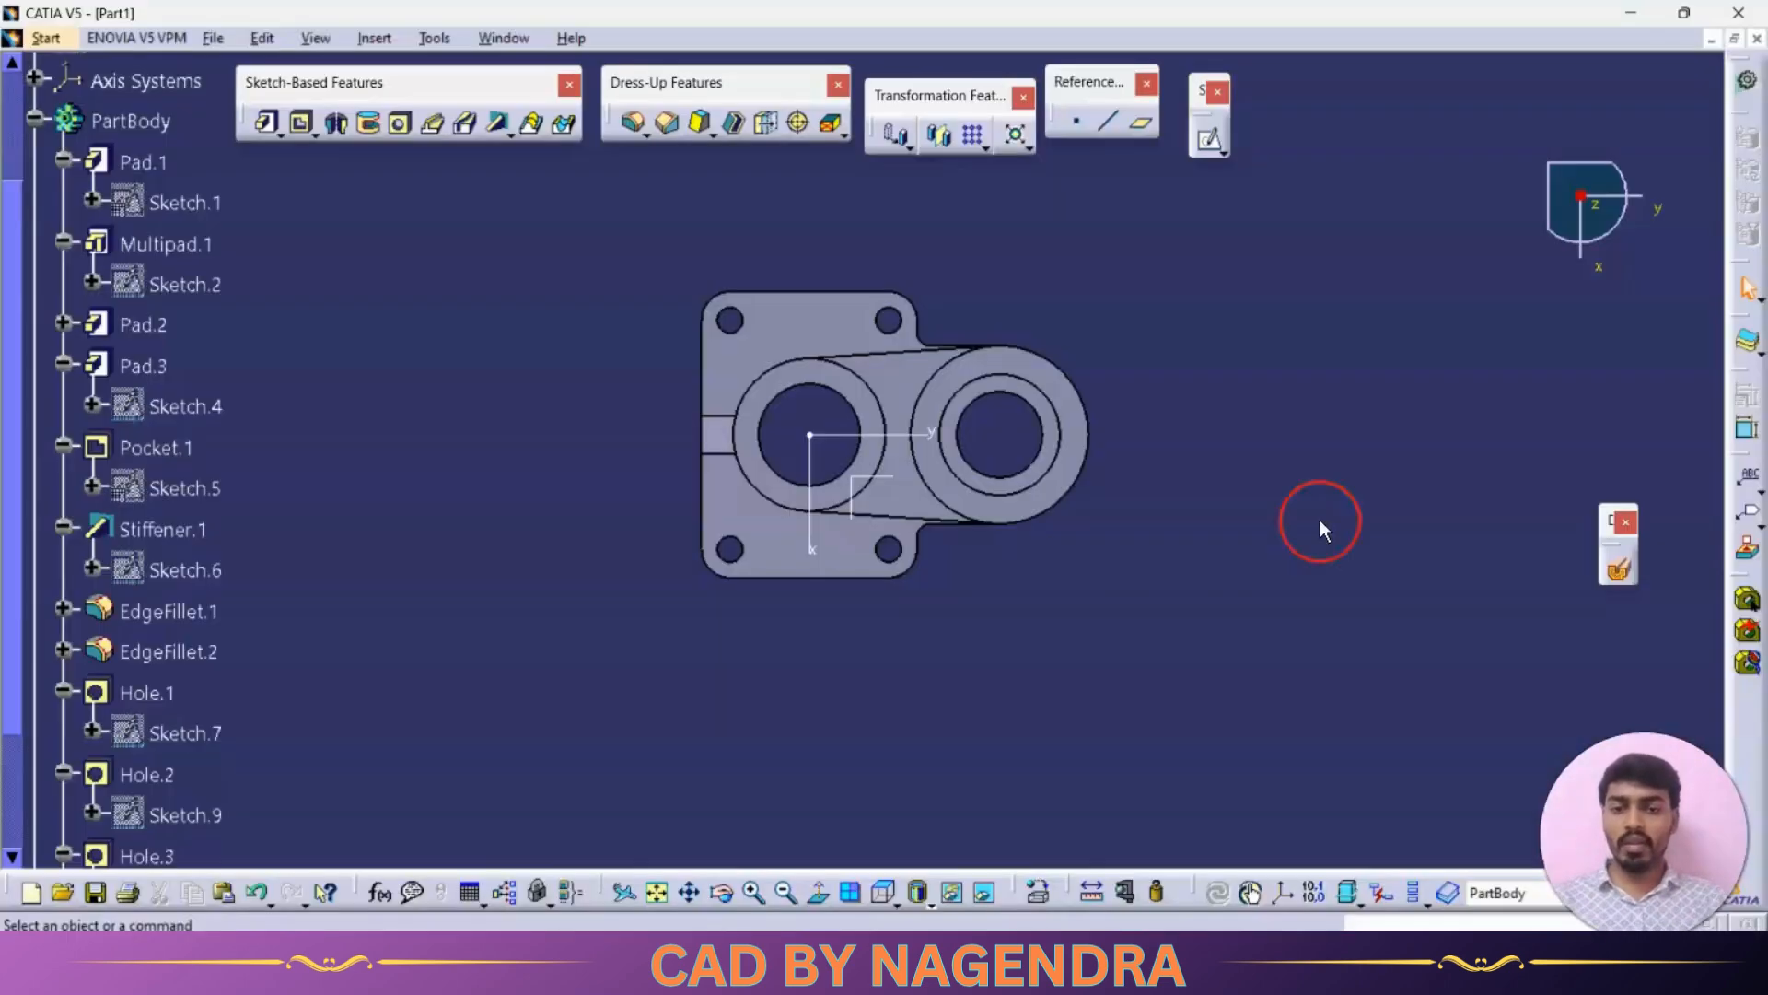
pyautogui.click(921, 902)
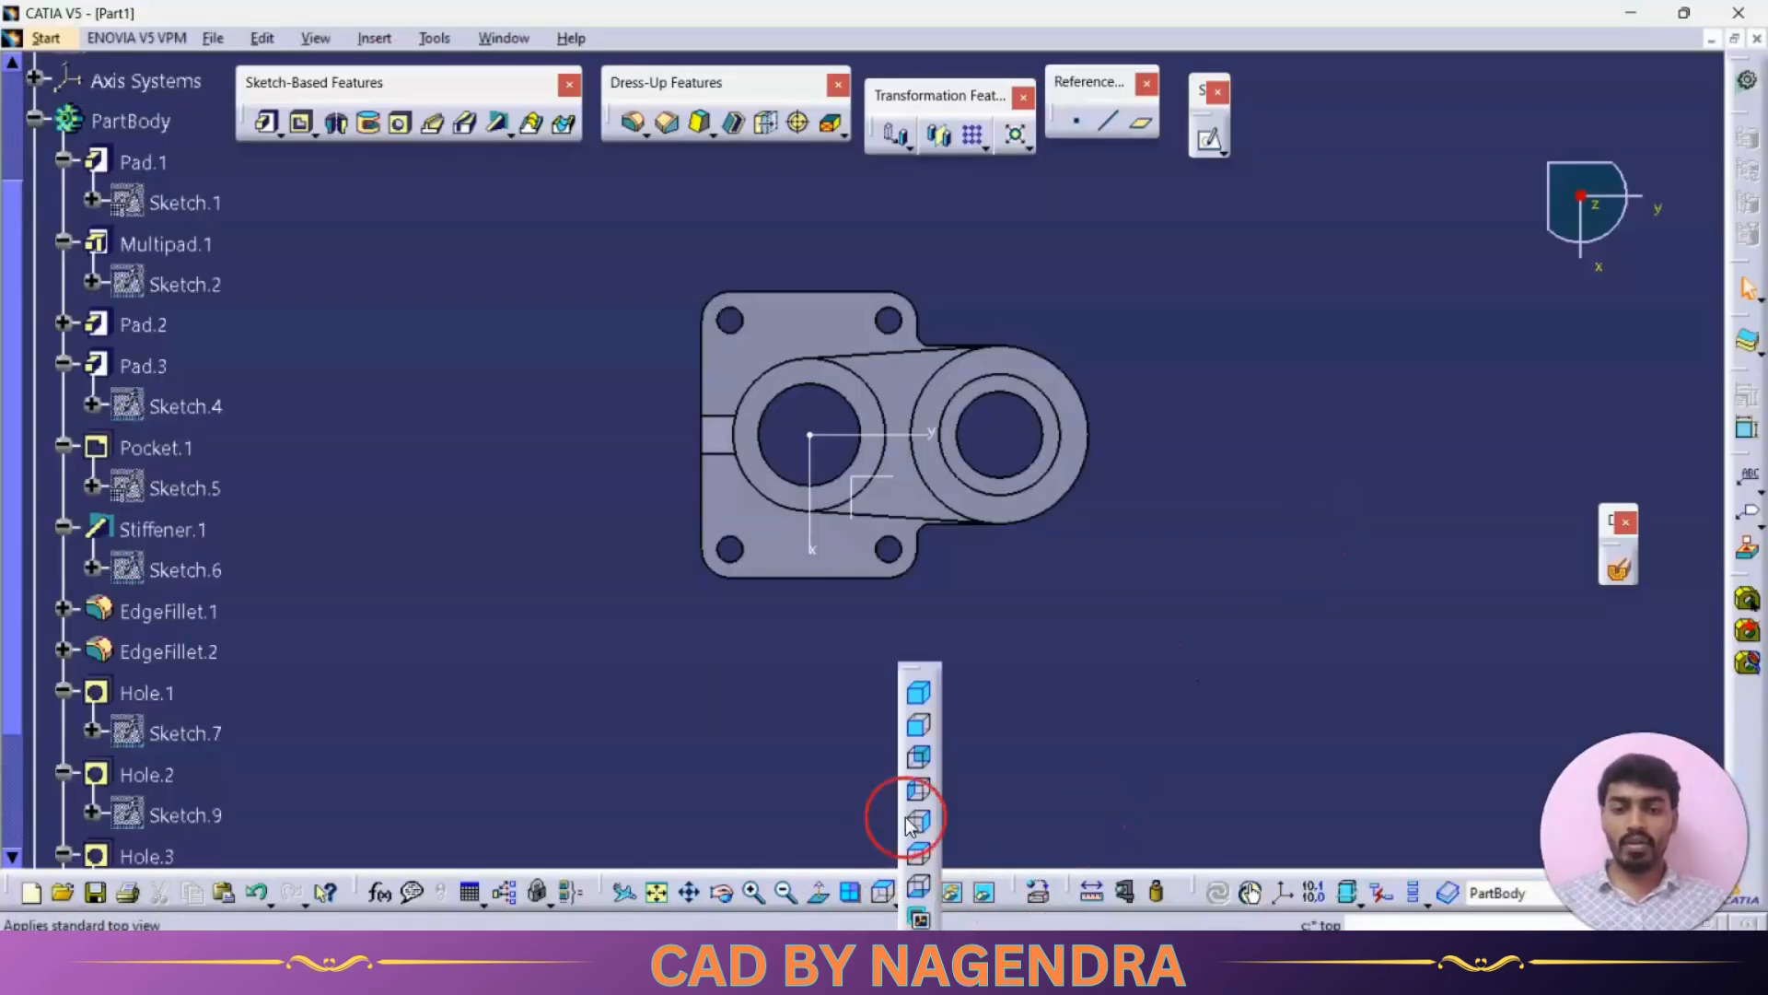
pyautogui.click(920, 732)
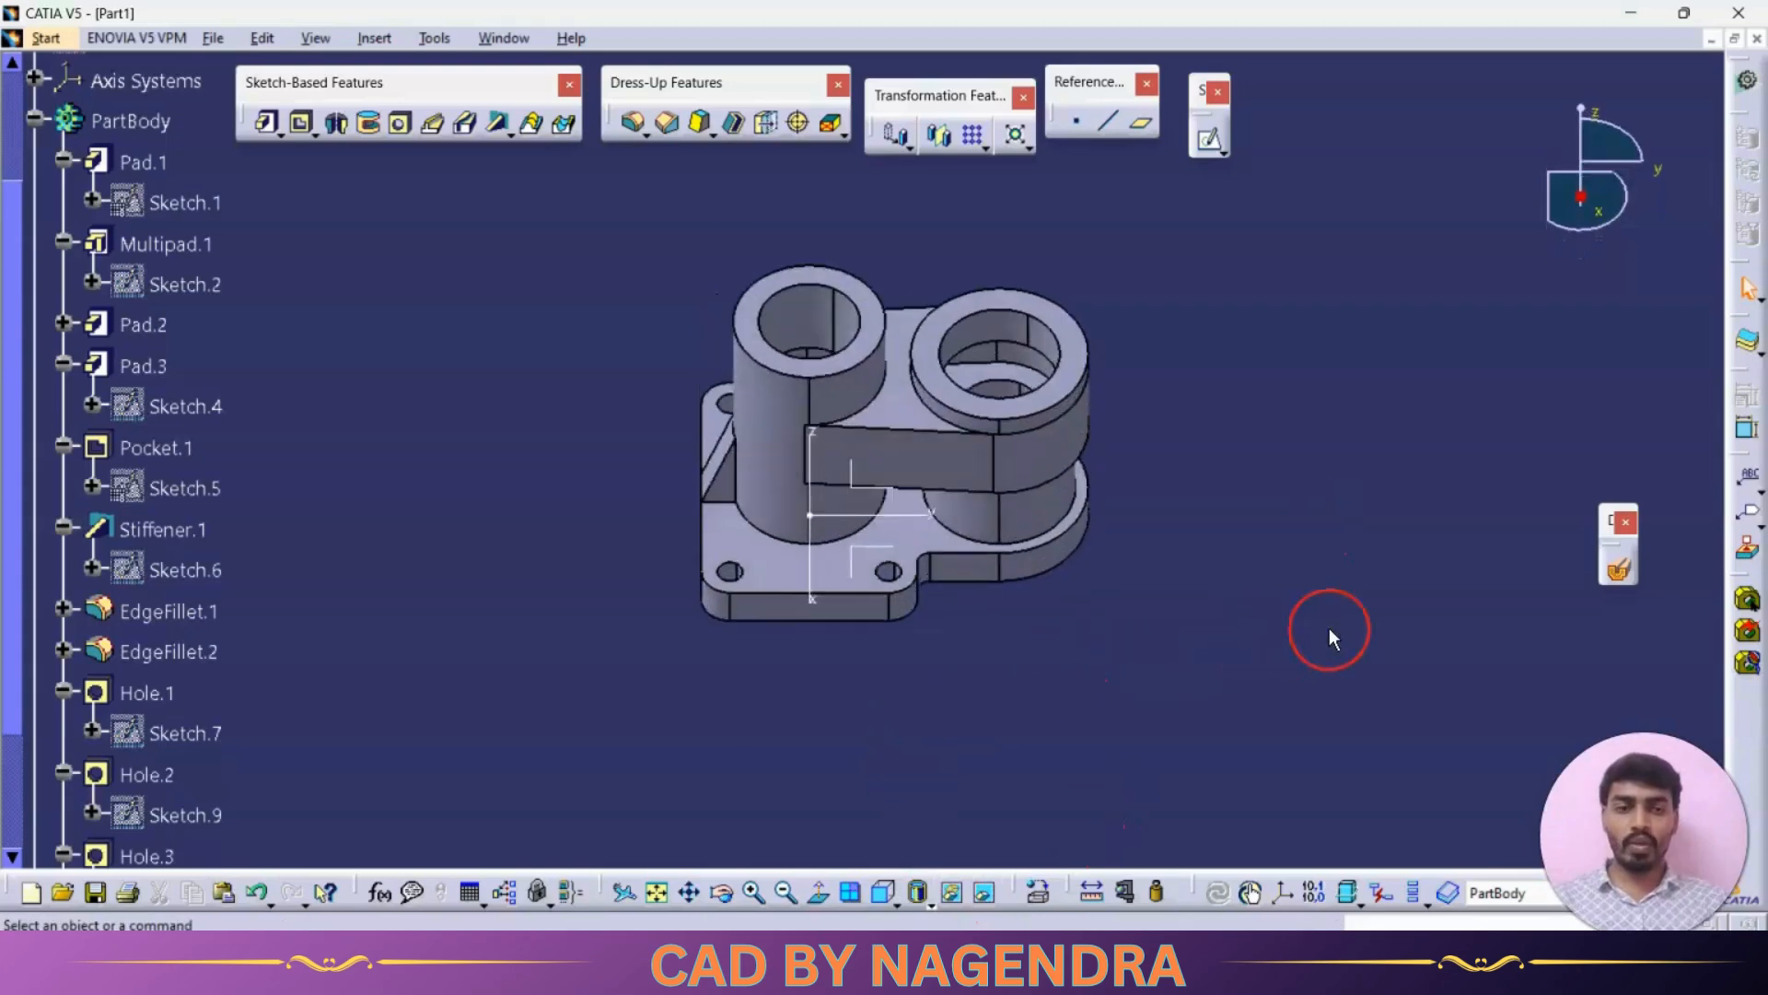
# Step: Examine the part's interior with dynamic sectioning from top and isometric views, moving the section plane
pyautogui.click(1616, 571)
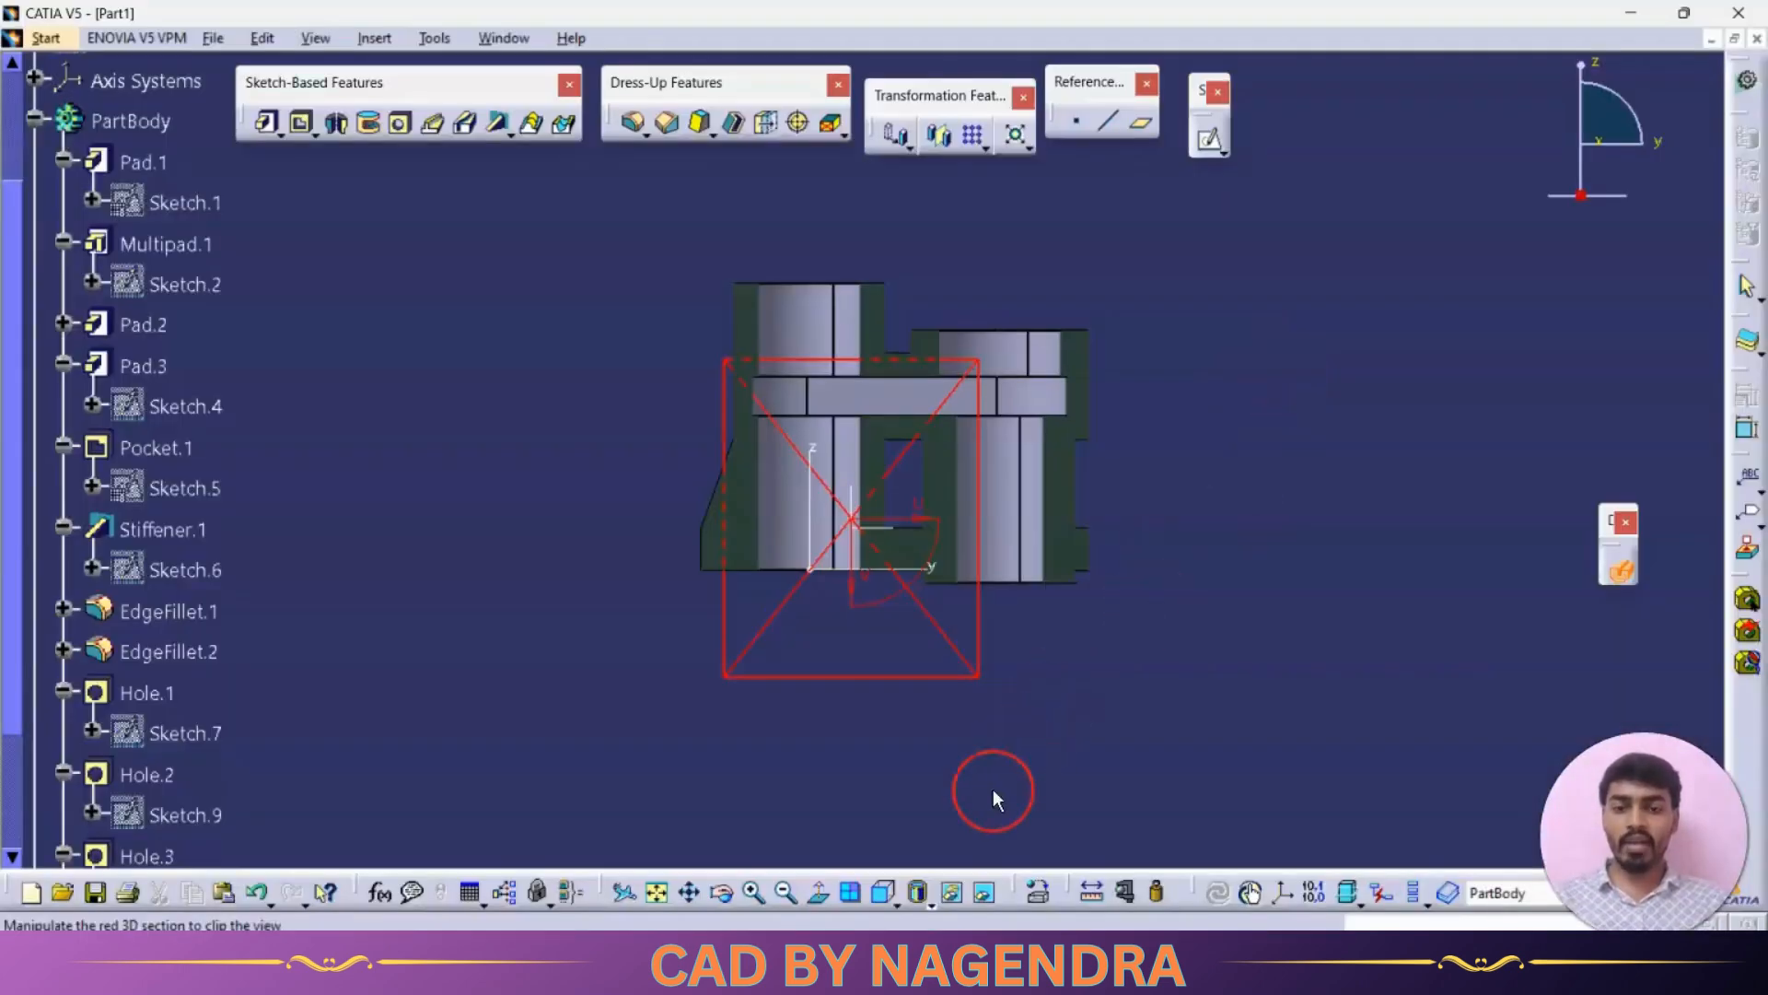
pyautogui.click(893, 906)
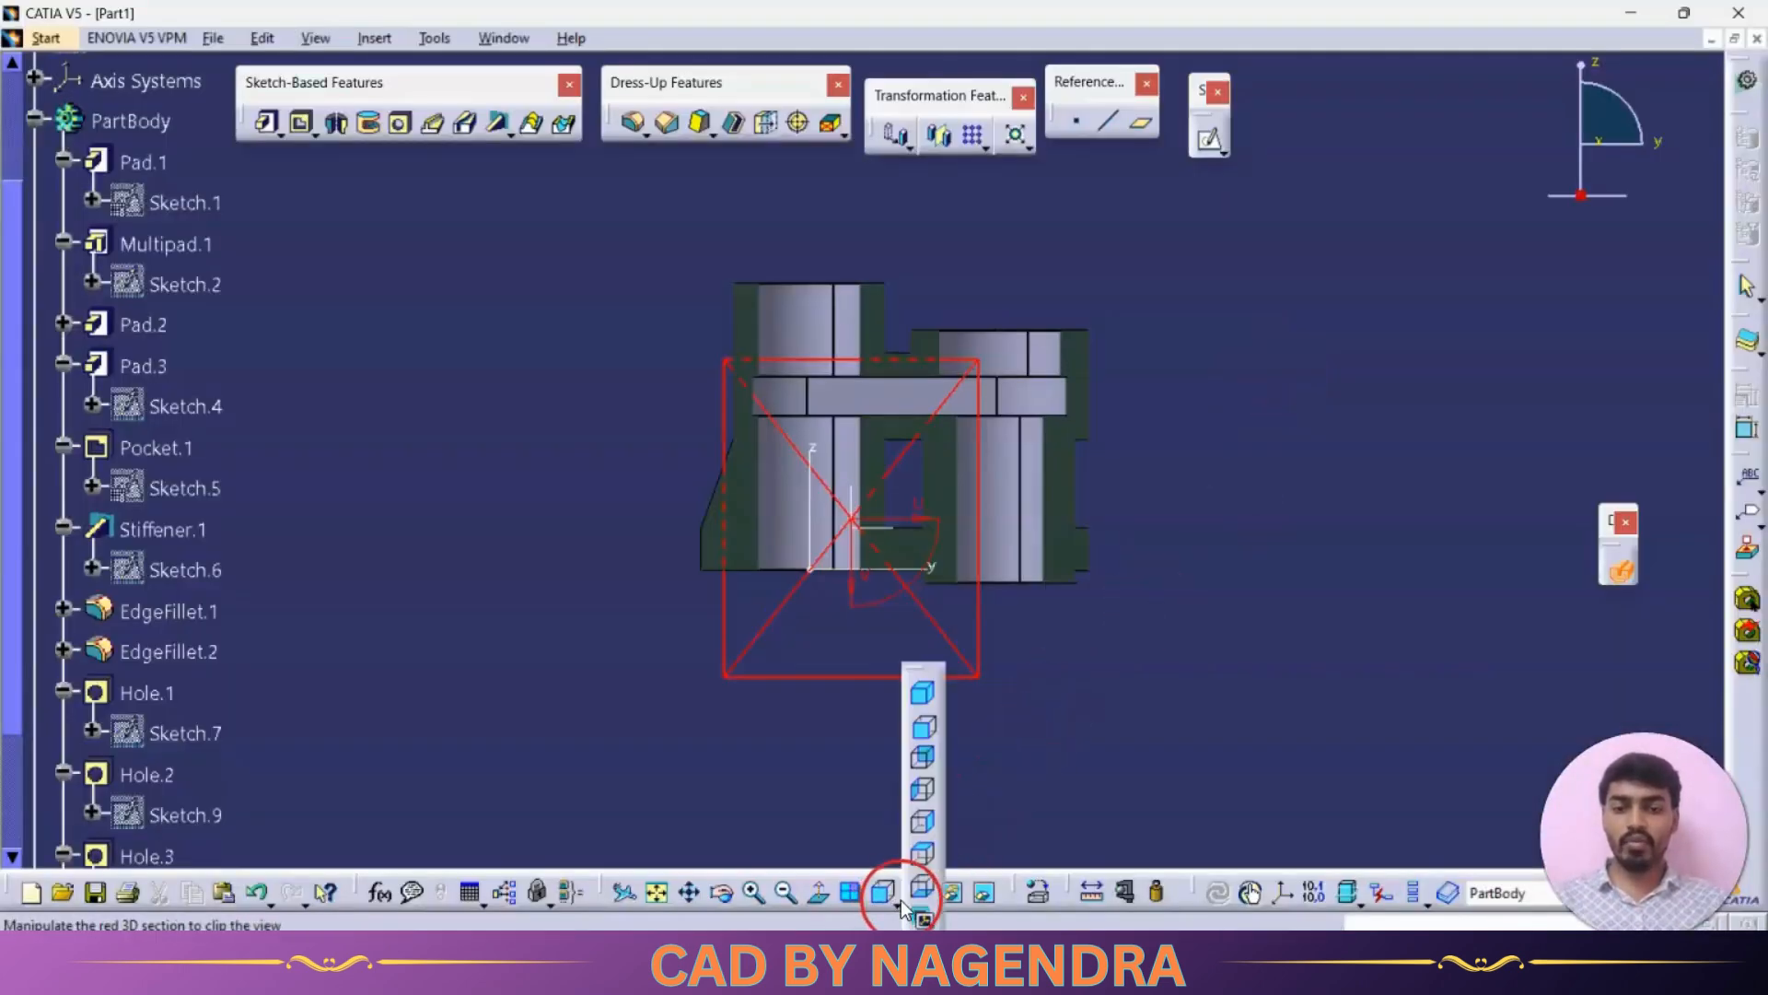
pyautogui.click(925, 821)
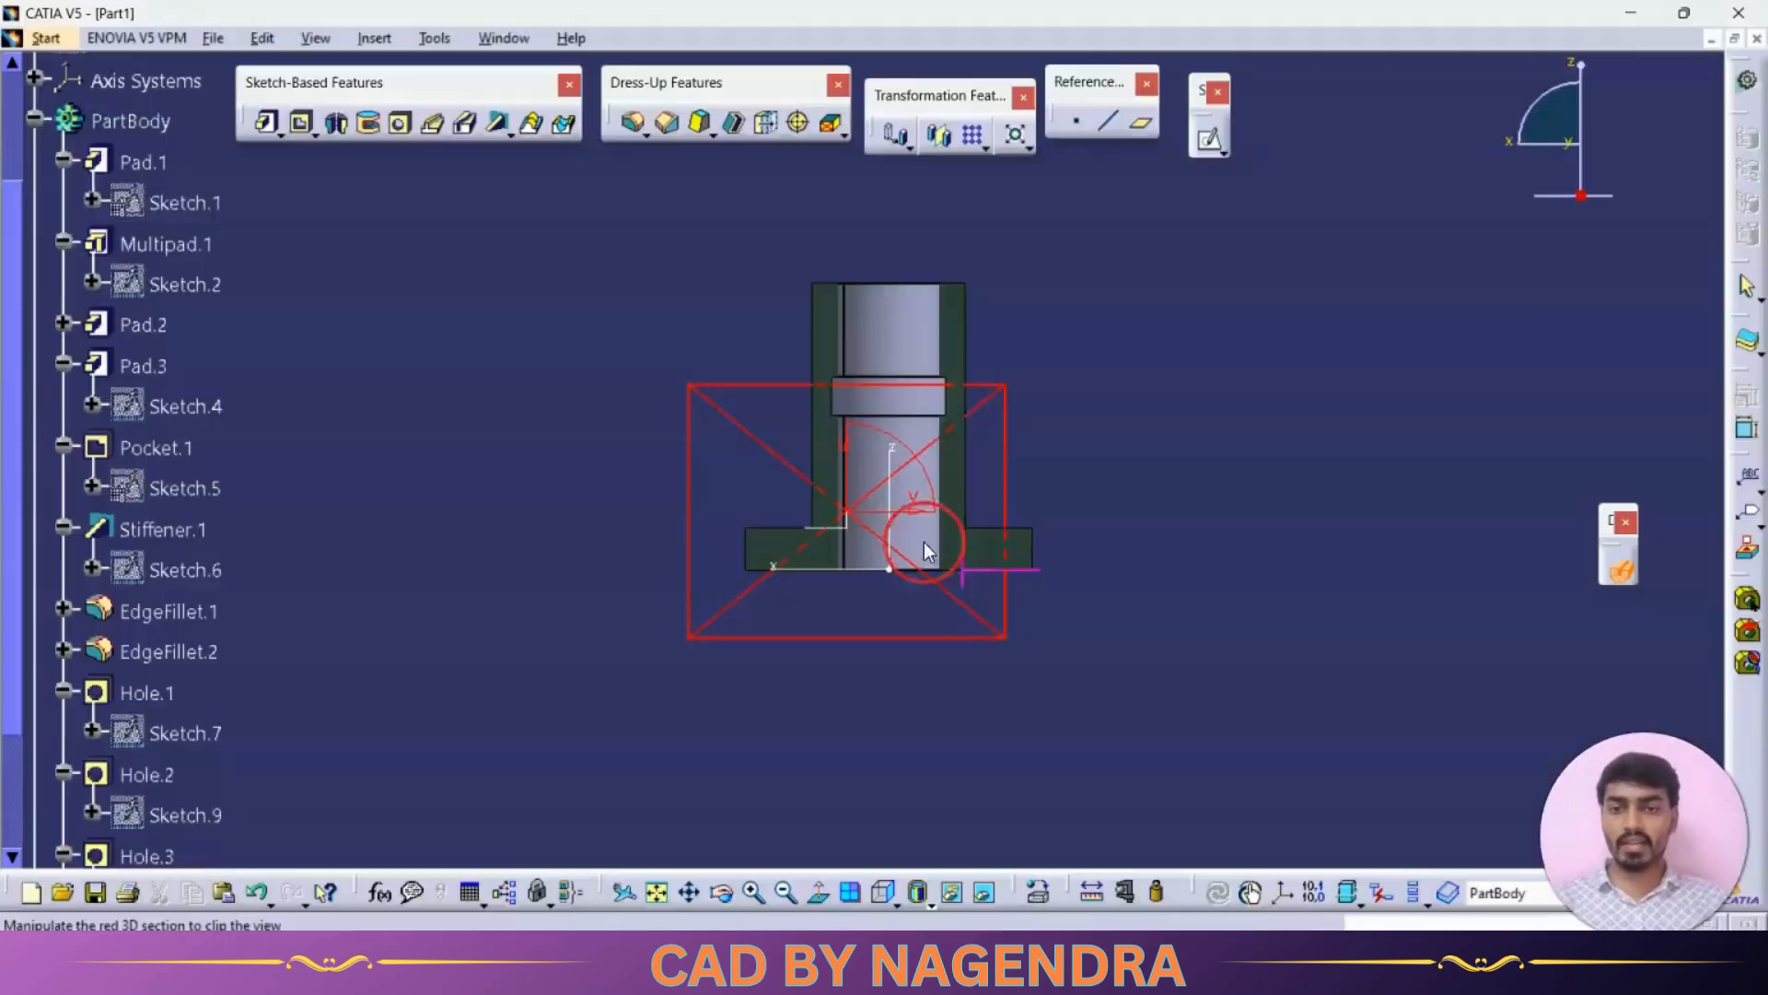
pyautogui.click(895, 897)
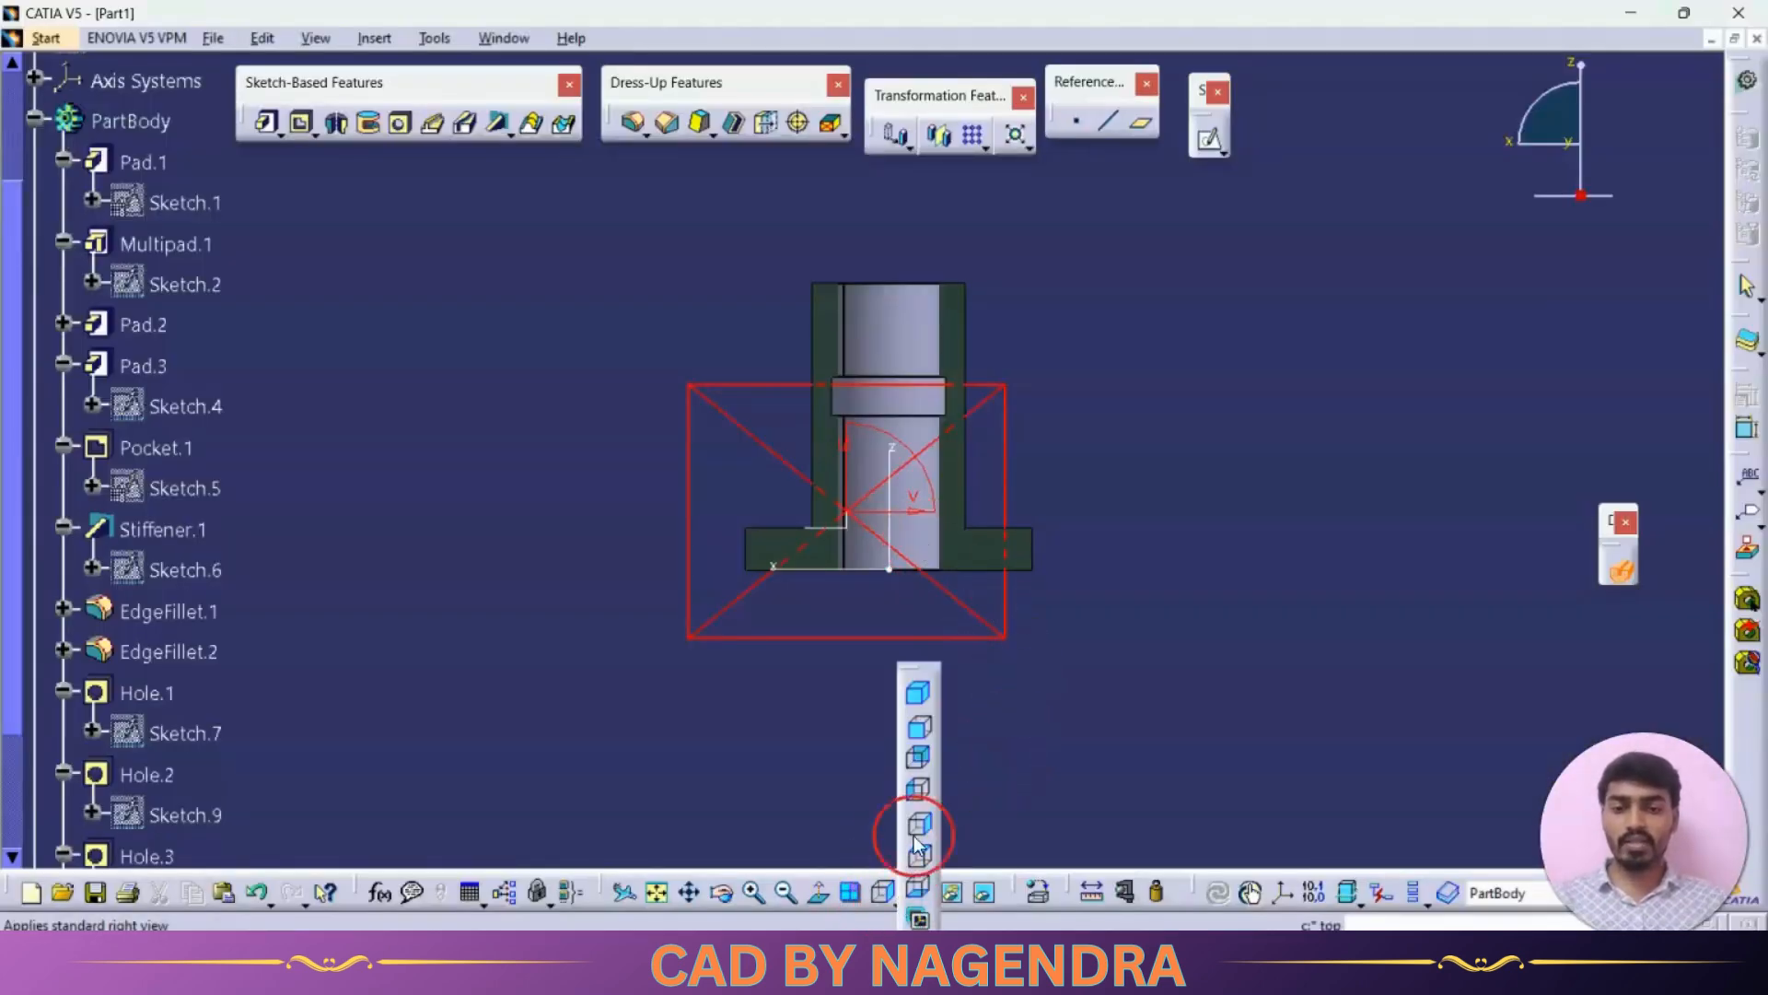
pyautogui.click(916, 695)
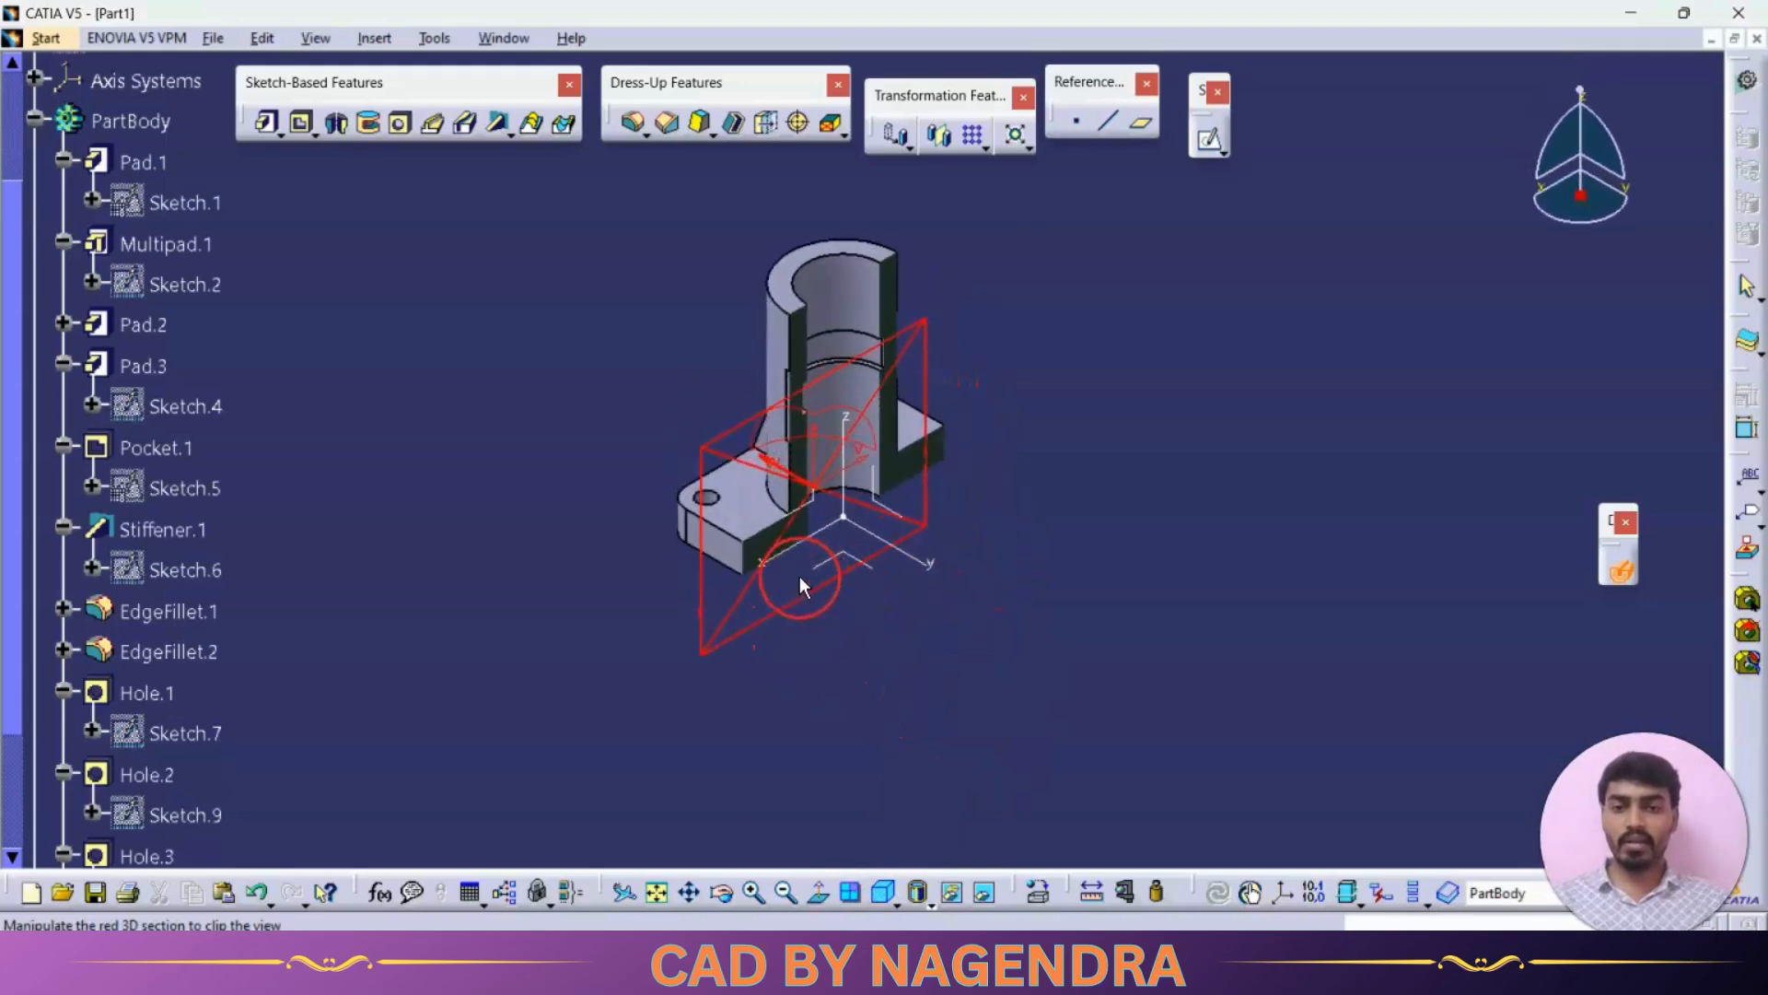
pyautogui.moveTo(919, 368); pyautogui.dragTo(962, 399)
pyautogui.hotkey('alt', 'Tab')
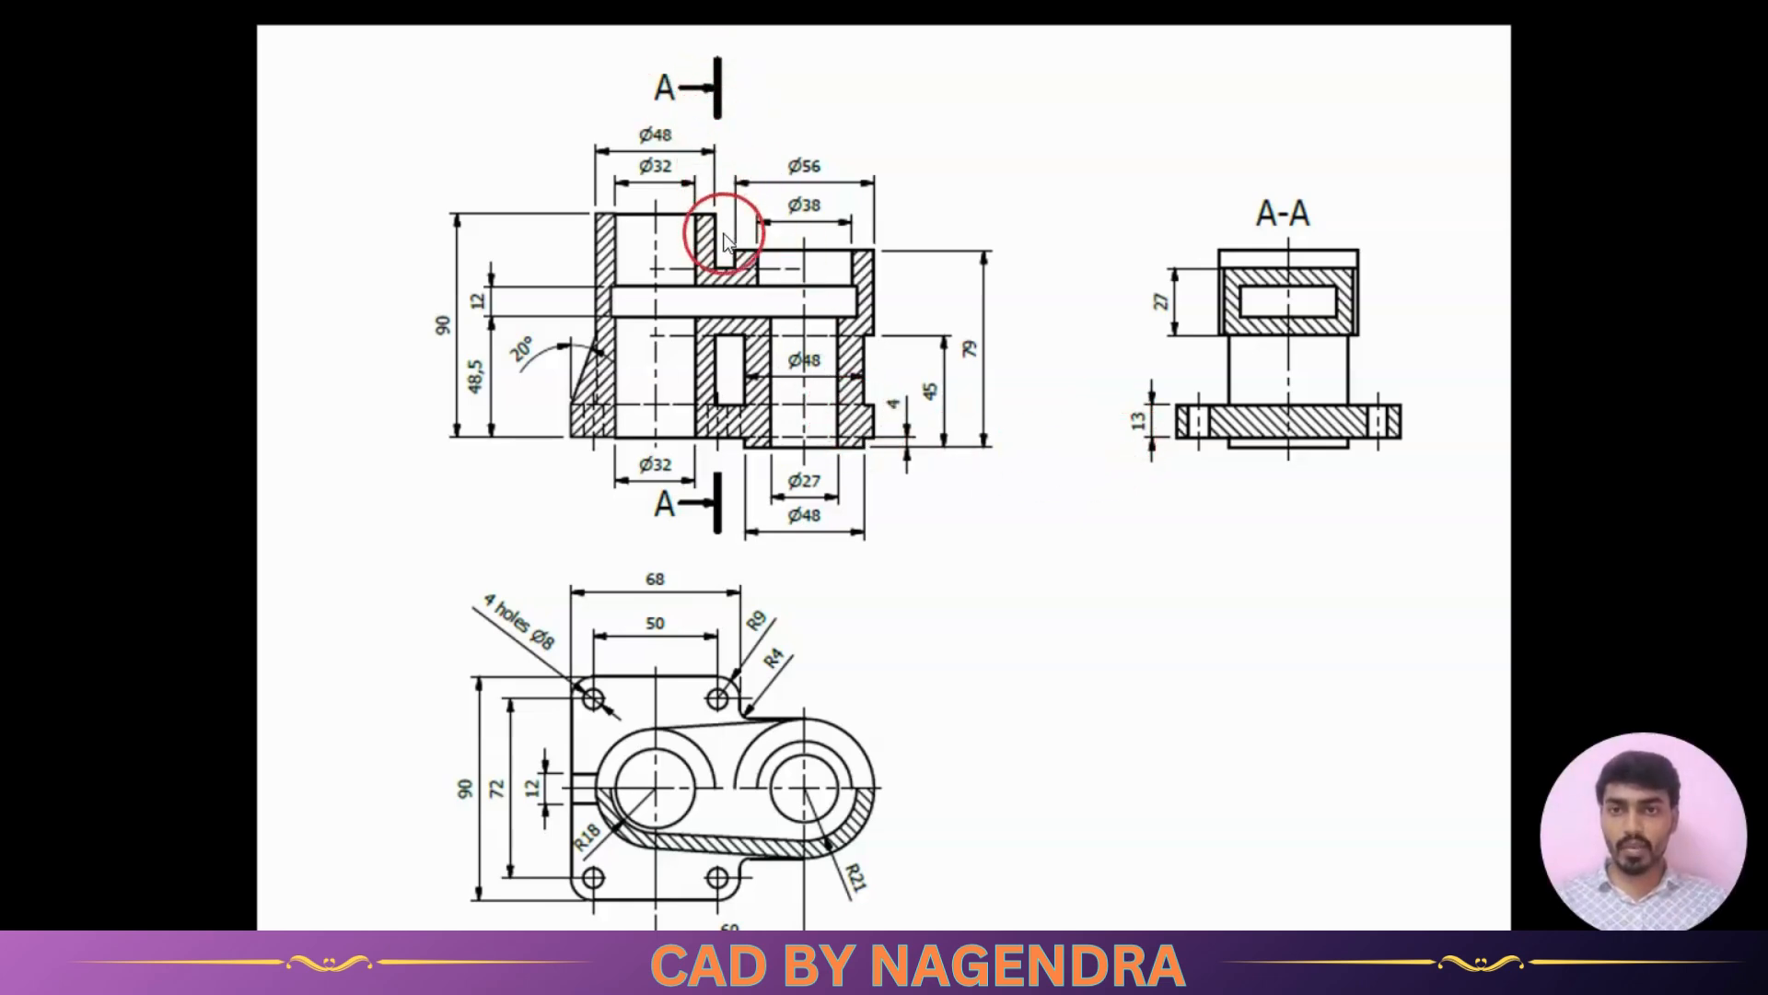
pyautogui.hotkey('alt', 'Tab')
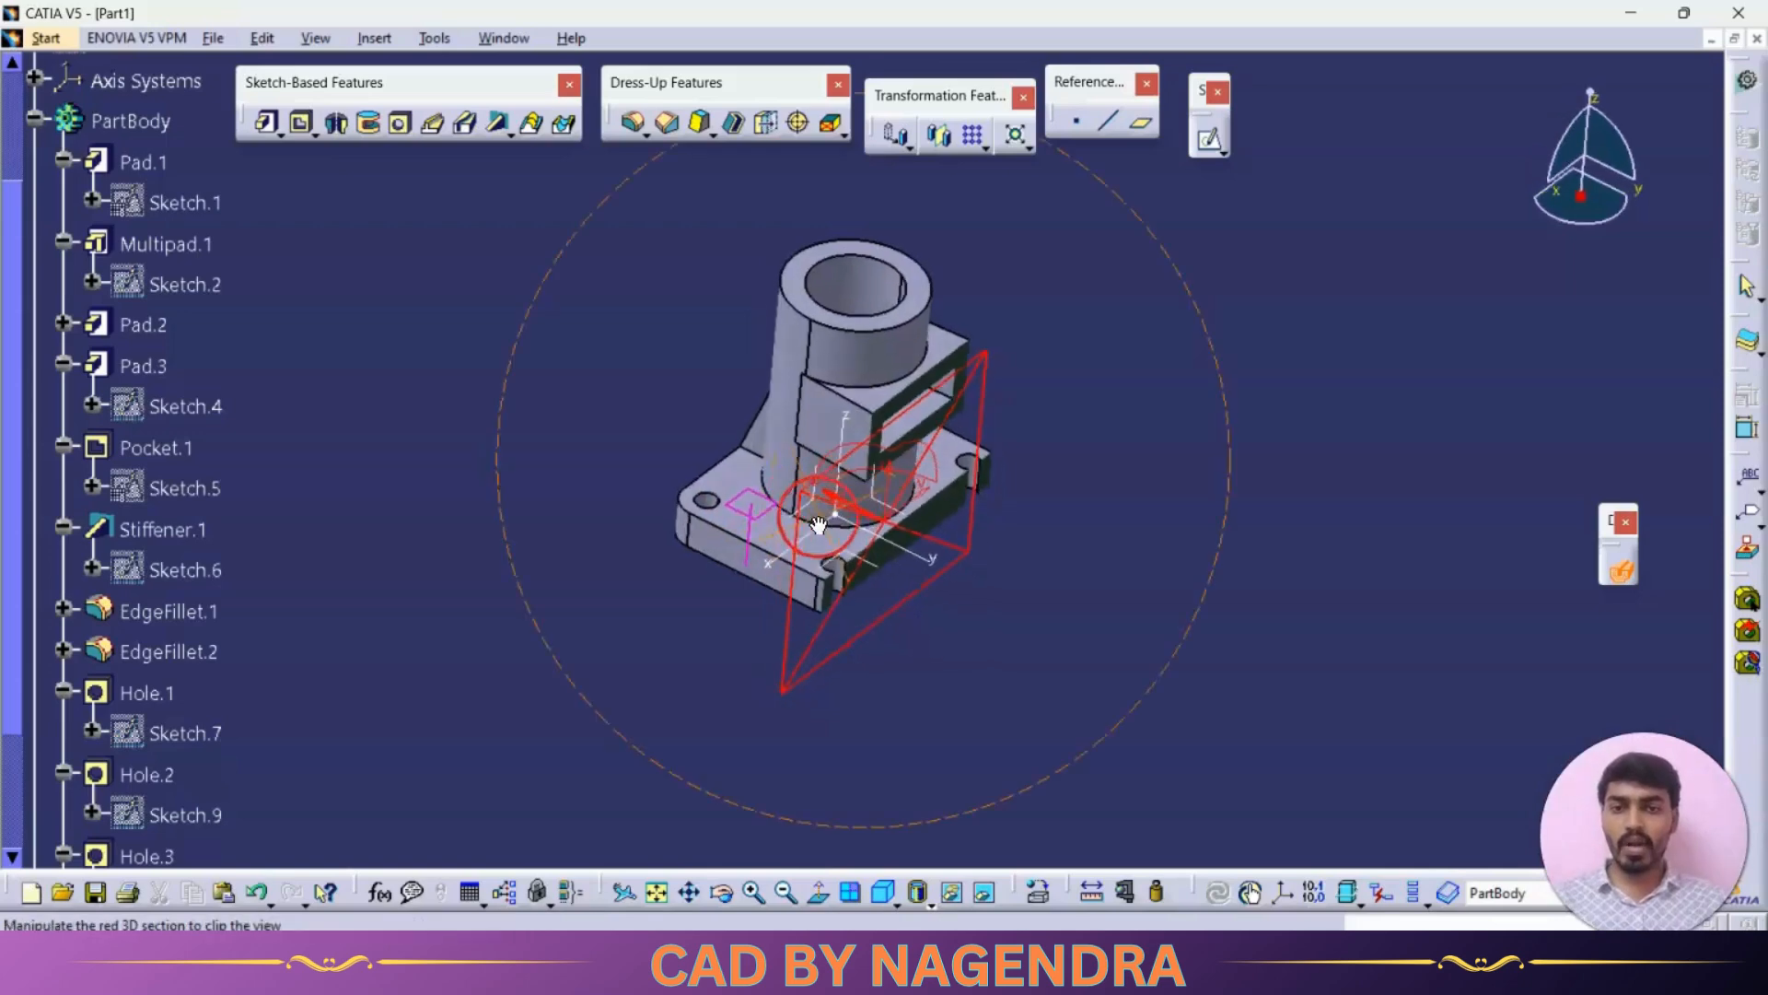
pyautogui.moveTo(819, 523); pyautogui.dragTo(837, 466, button='middle')
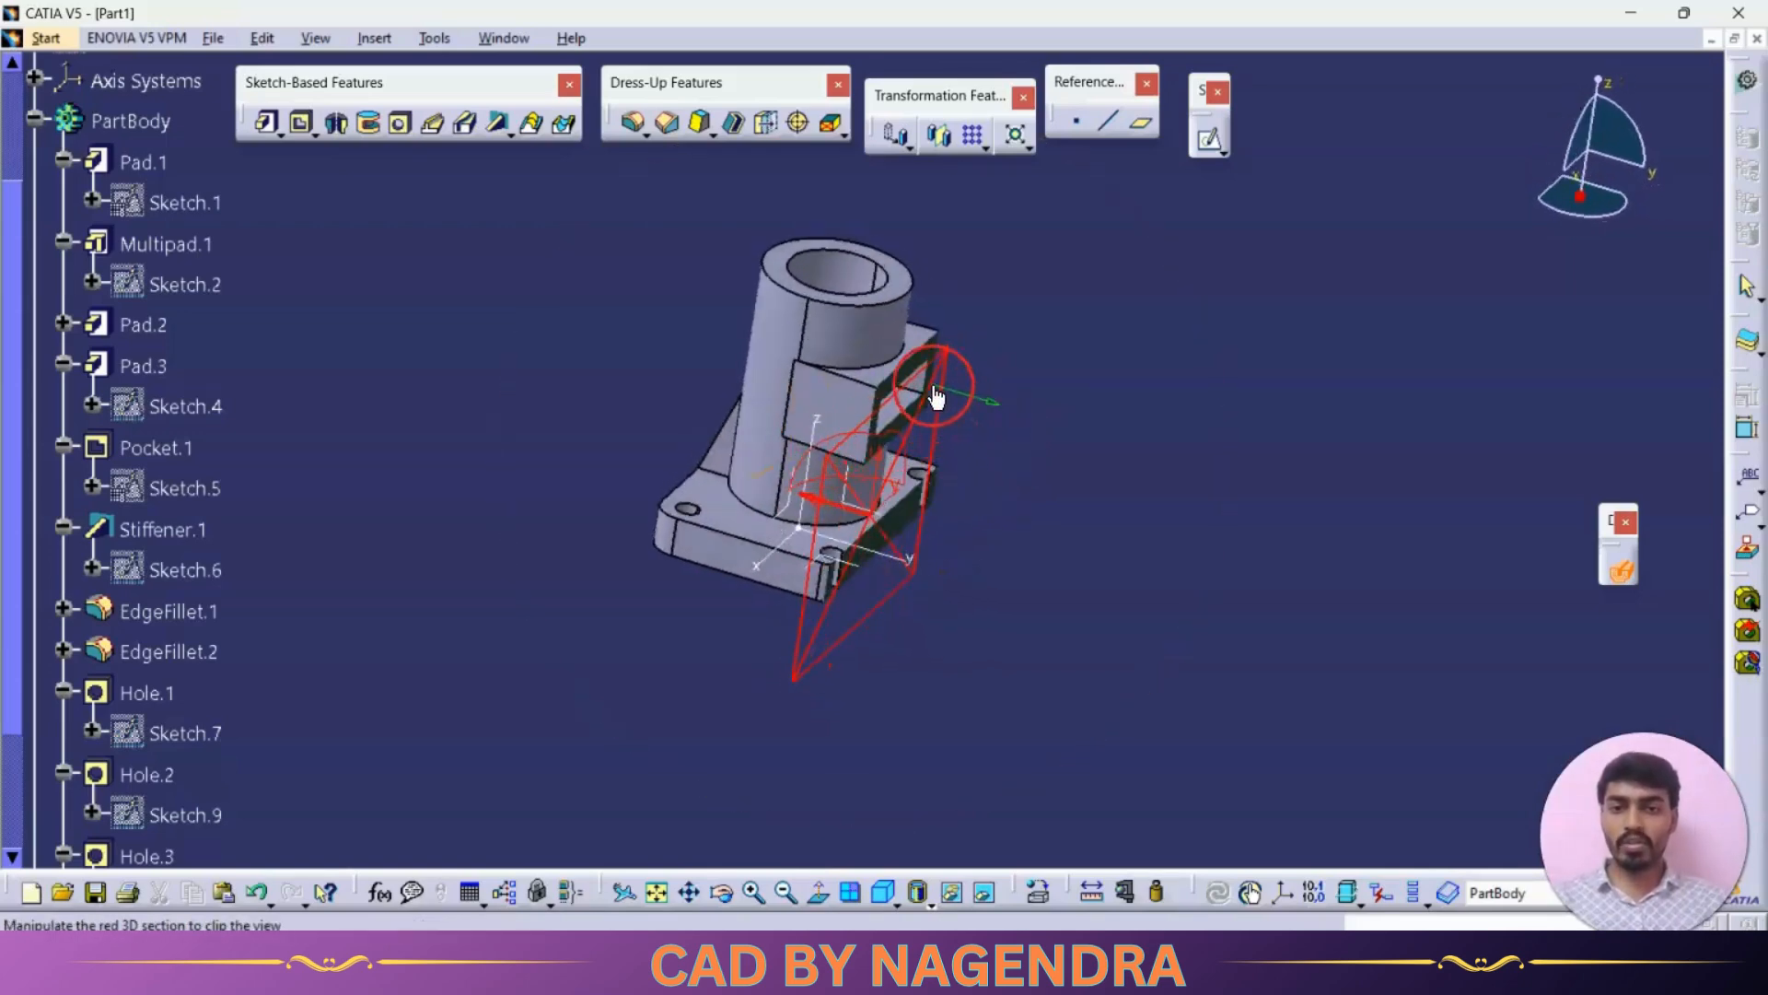
# Step: Rotate the section plane and review the clipped part from the front and isometric standard views
pyautogui.moveTo(936, 396)
pyautogui.mouseDown()
pyautogui.moveTo(1019, 411)
pyautogui.moveTo(941, 389)
pyautogui.mouseUp()
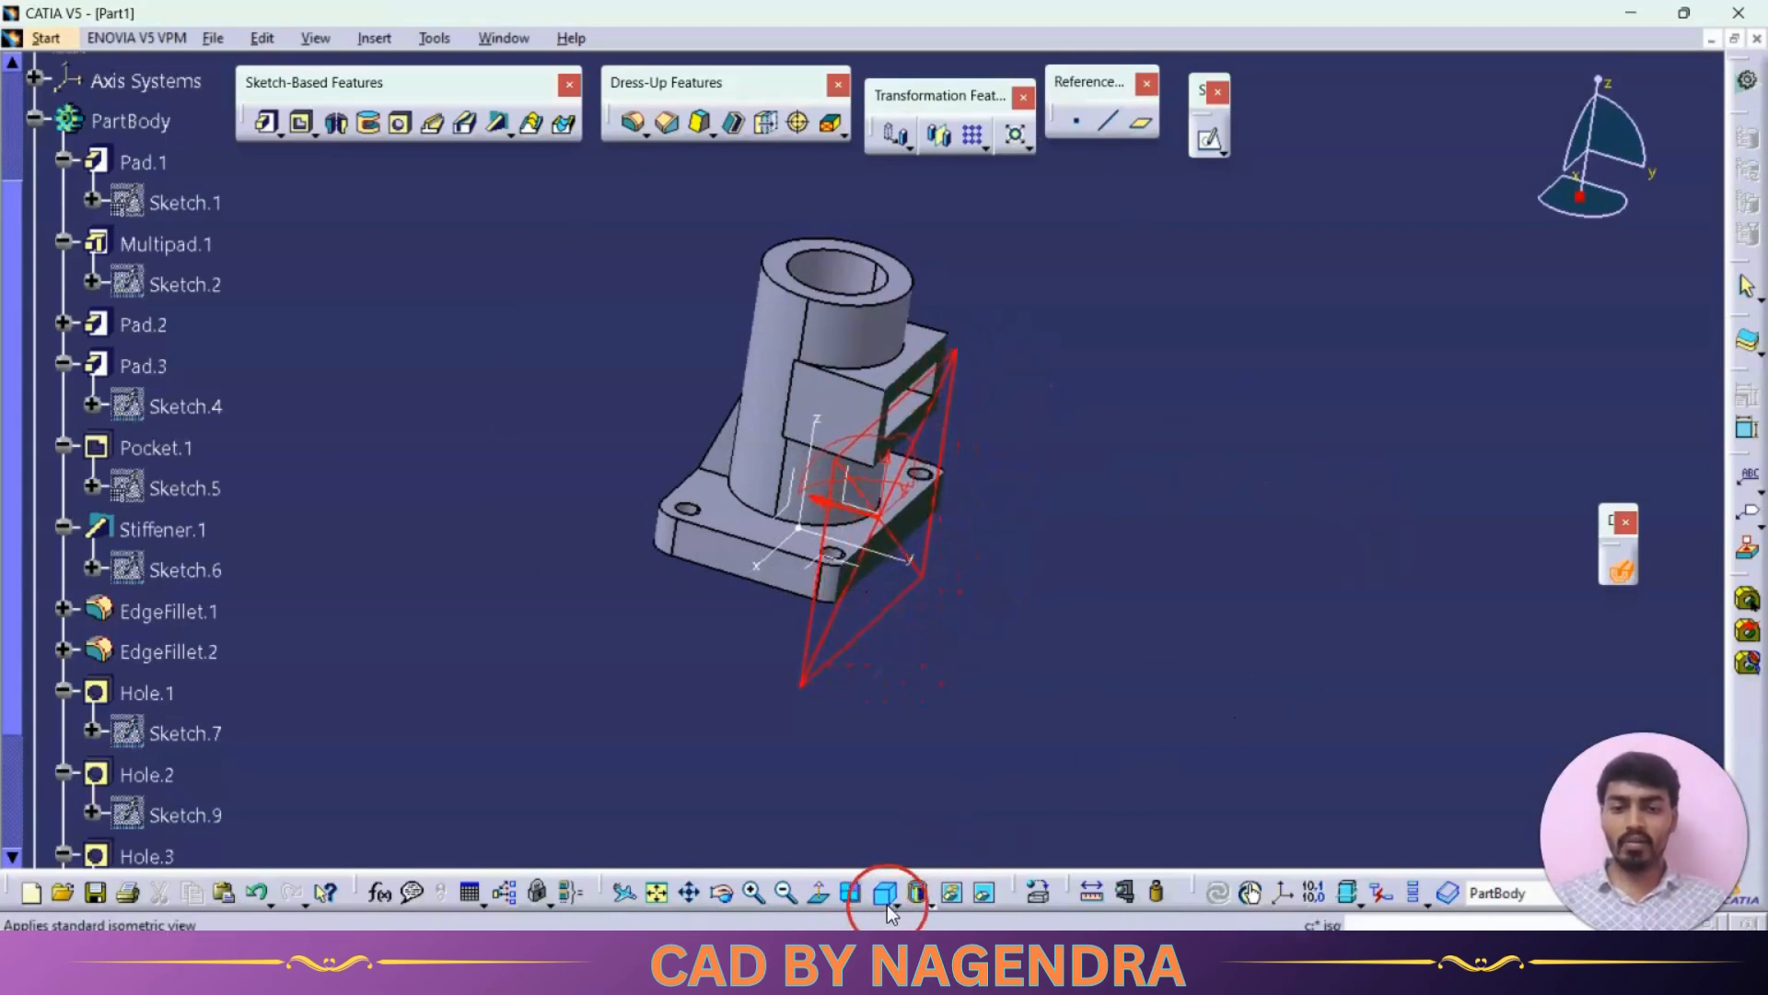
pyautogui.click(930, 905)
pyautogui.click(922, 816)
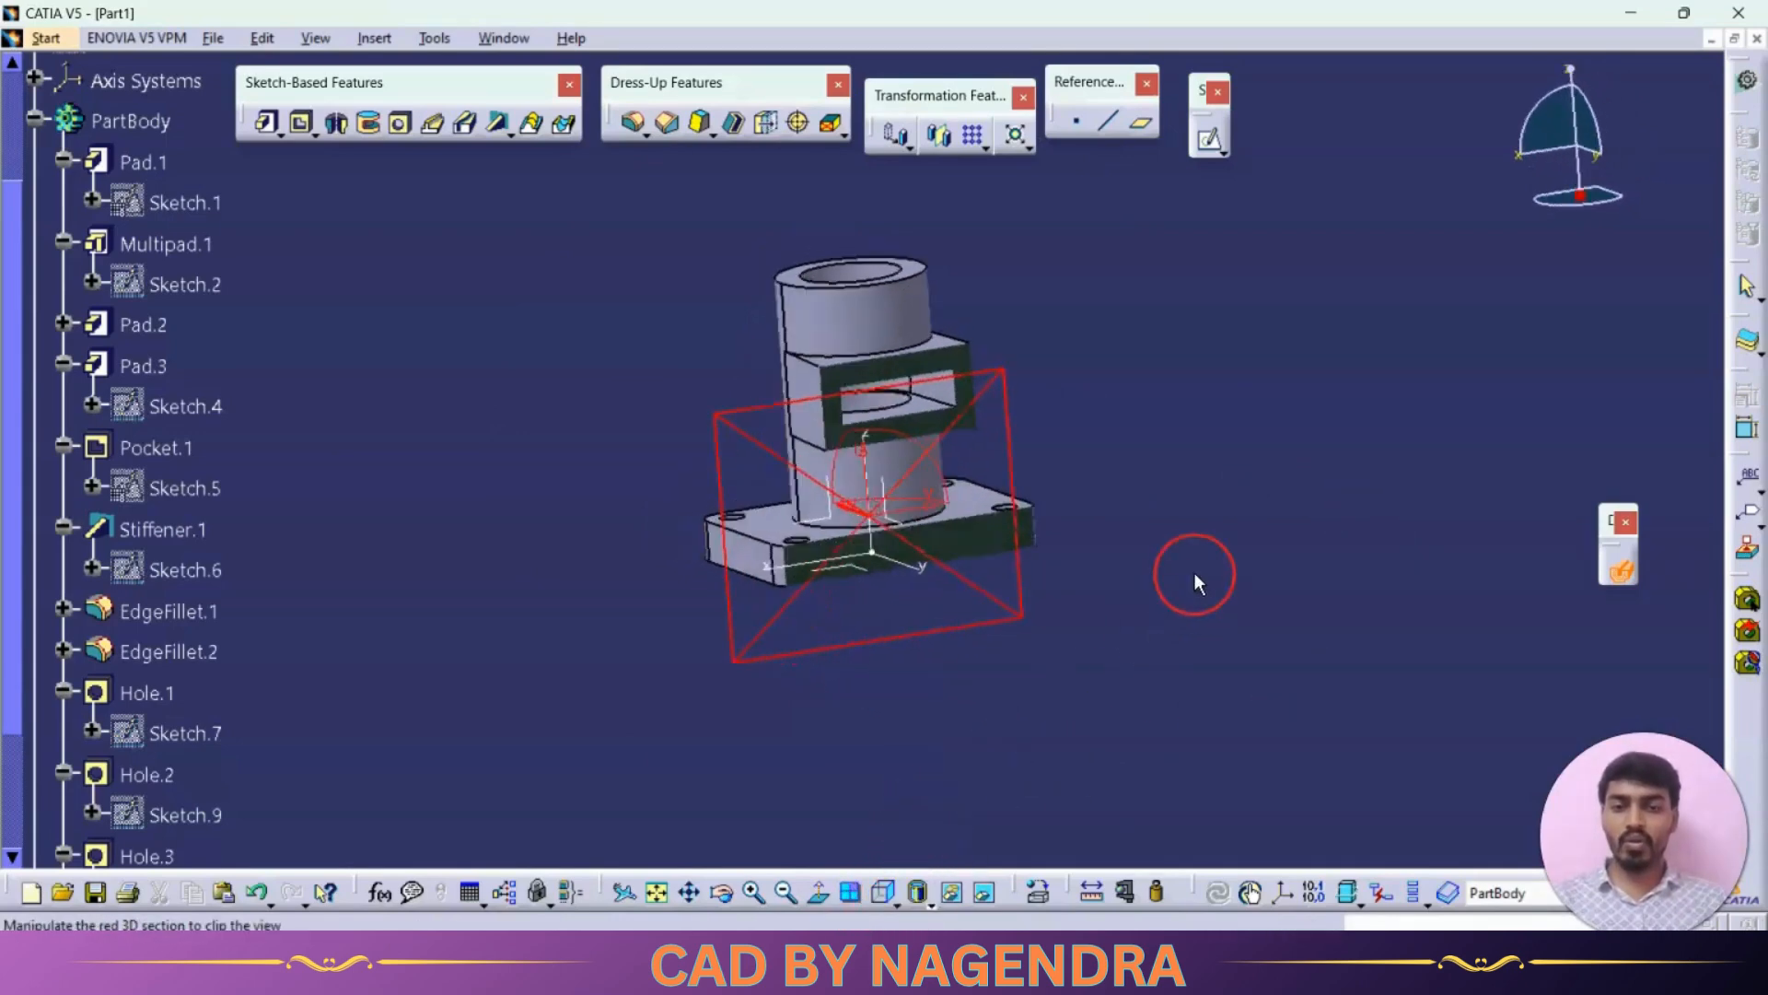
pyautogui.hotkey('alt', 'Tab')
pyautogui.hotkey('alt', 'Tab')
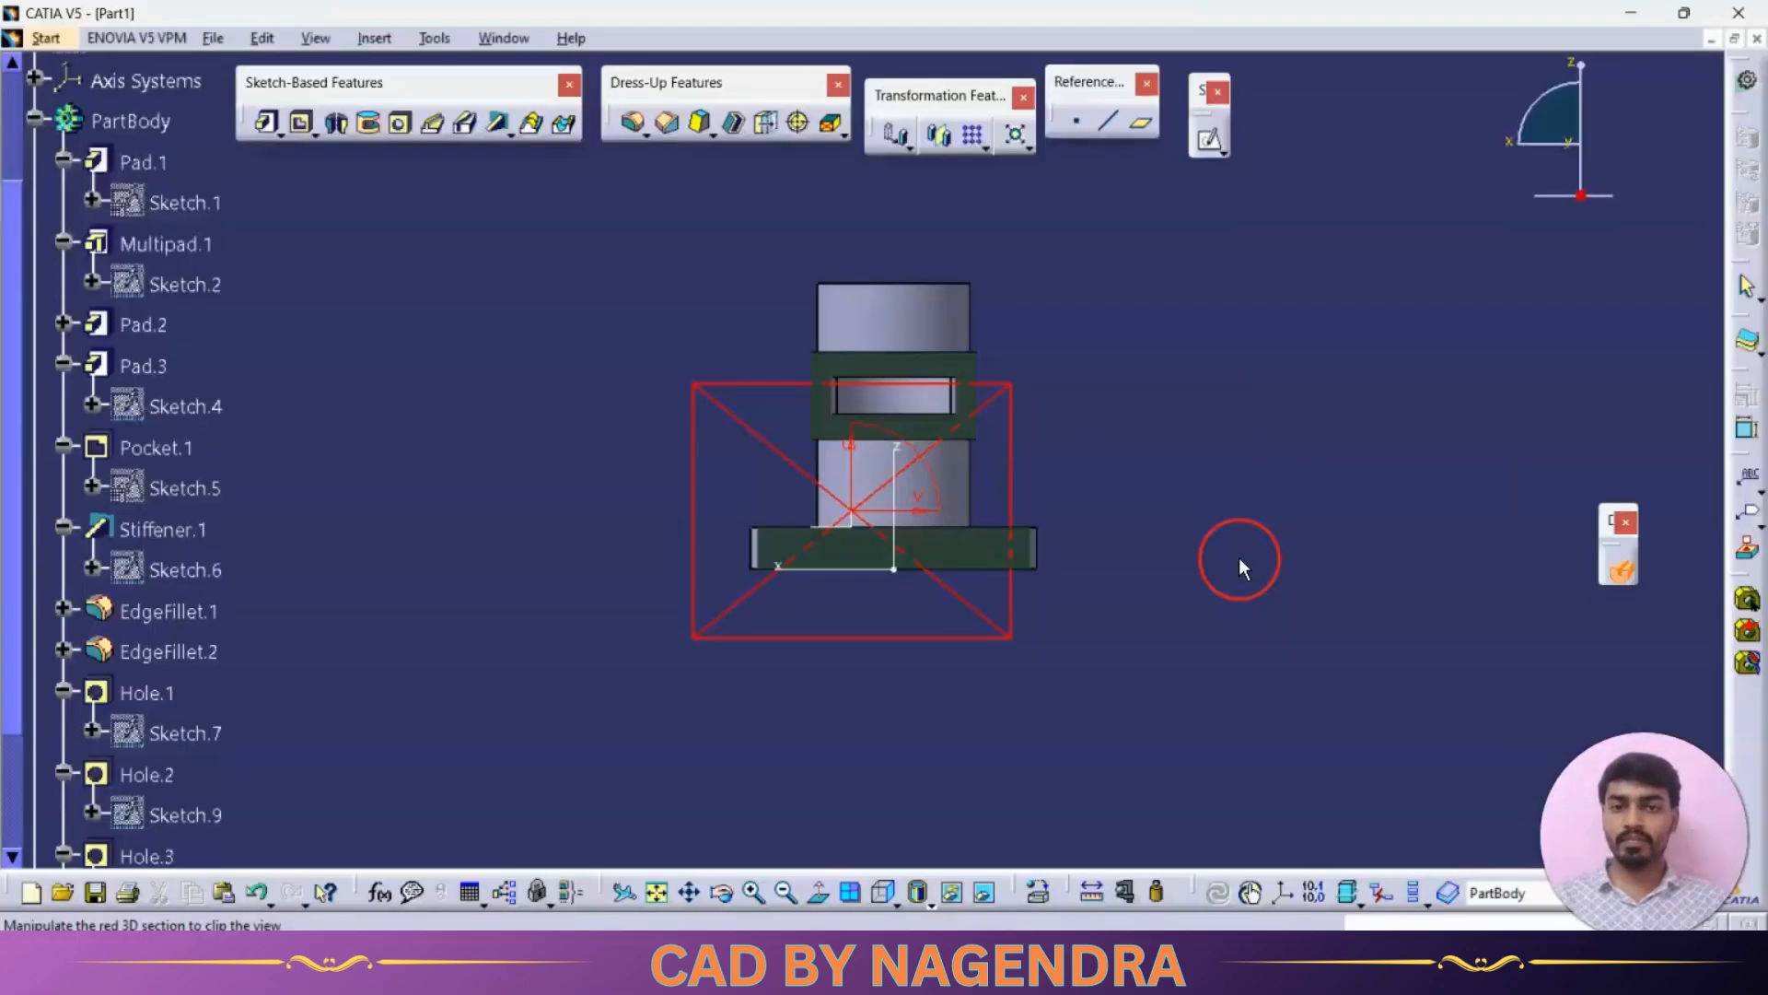
pyautogui.hotkey('alt', 'Tab')
pyautogui.hotkey('alt', 'Tab')
pyautogui.click(1214, 571)
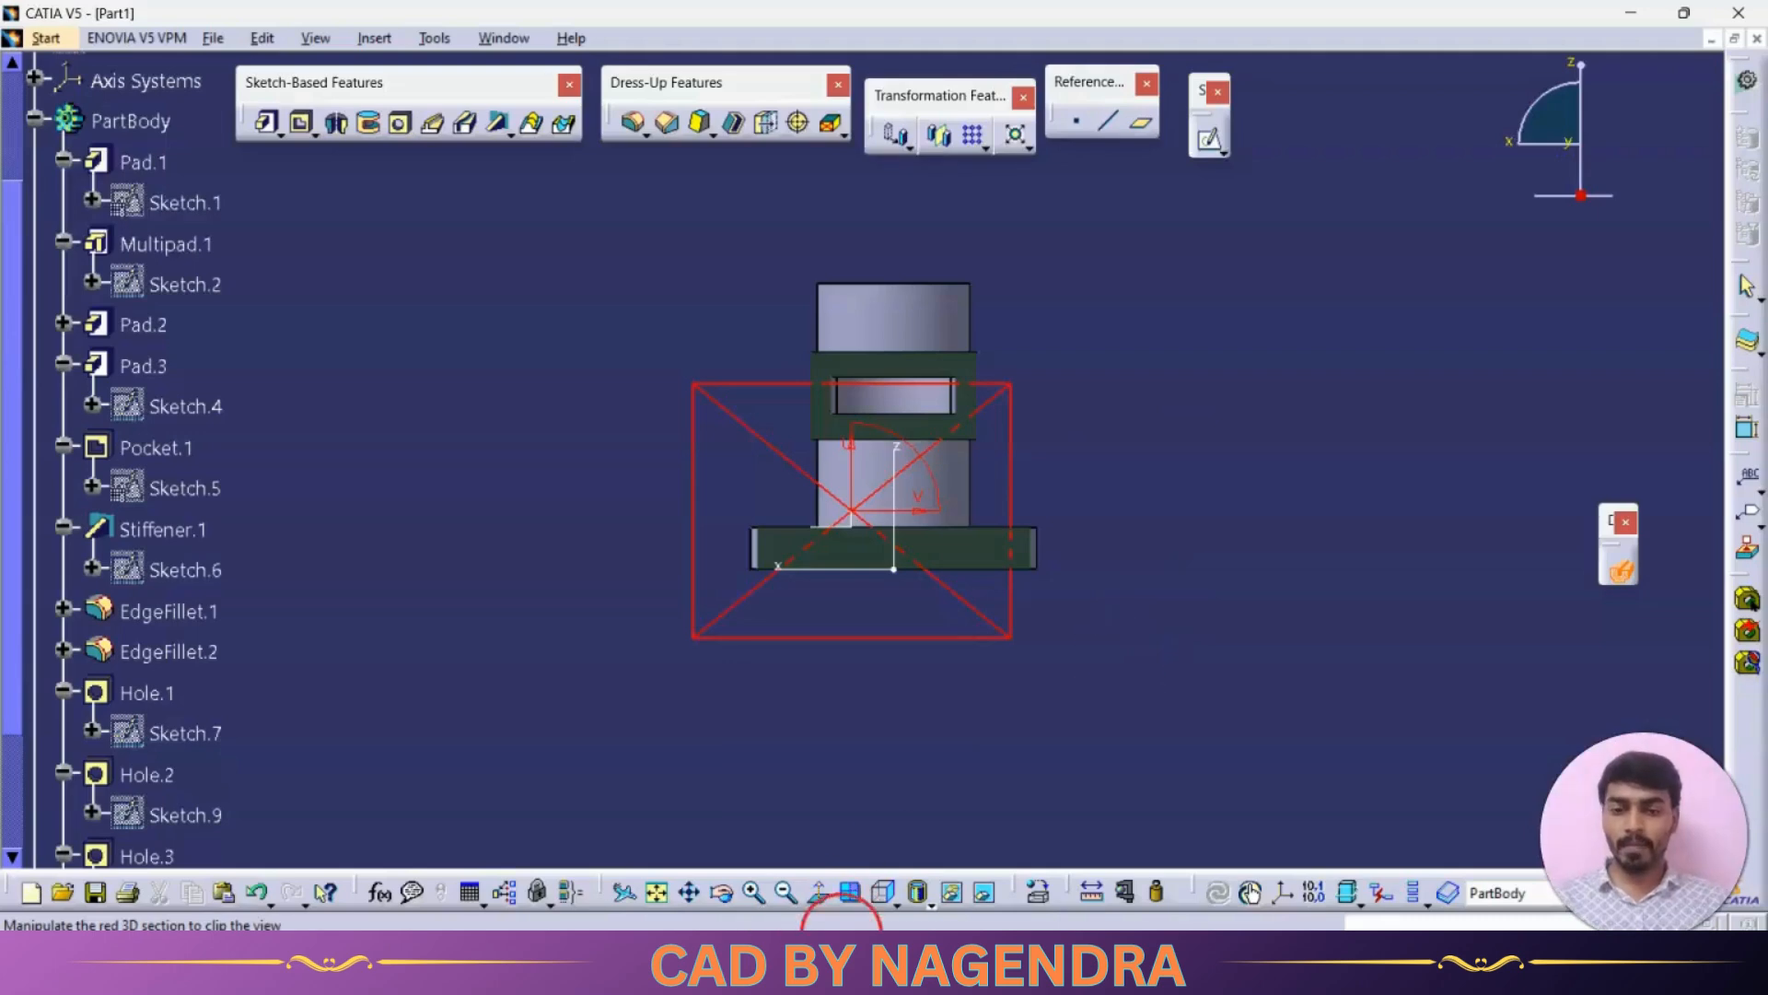
pyautogui.click(924, 900)
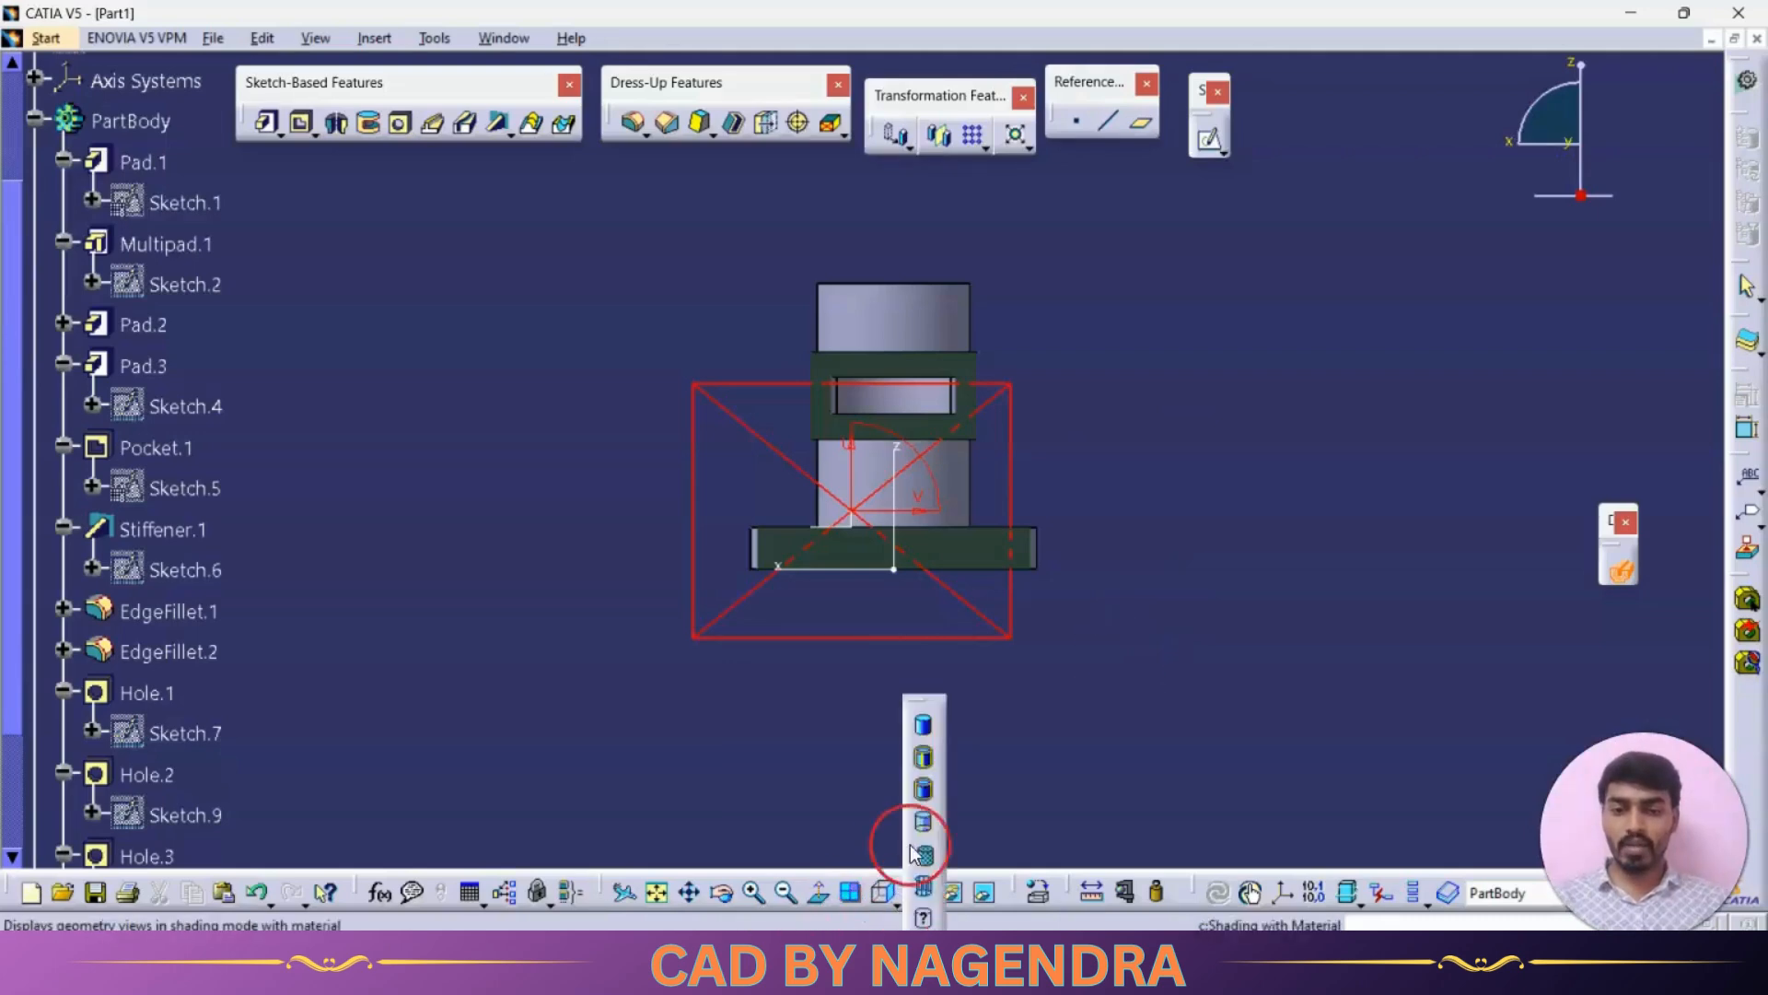
pyautogui.click(886, 893)
pyautogui.click(917, 702)
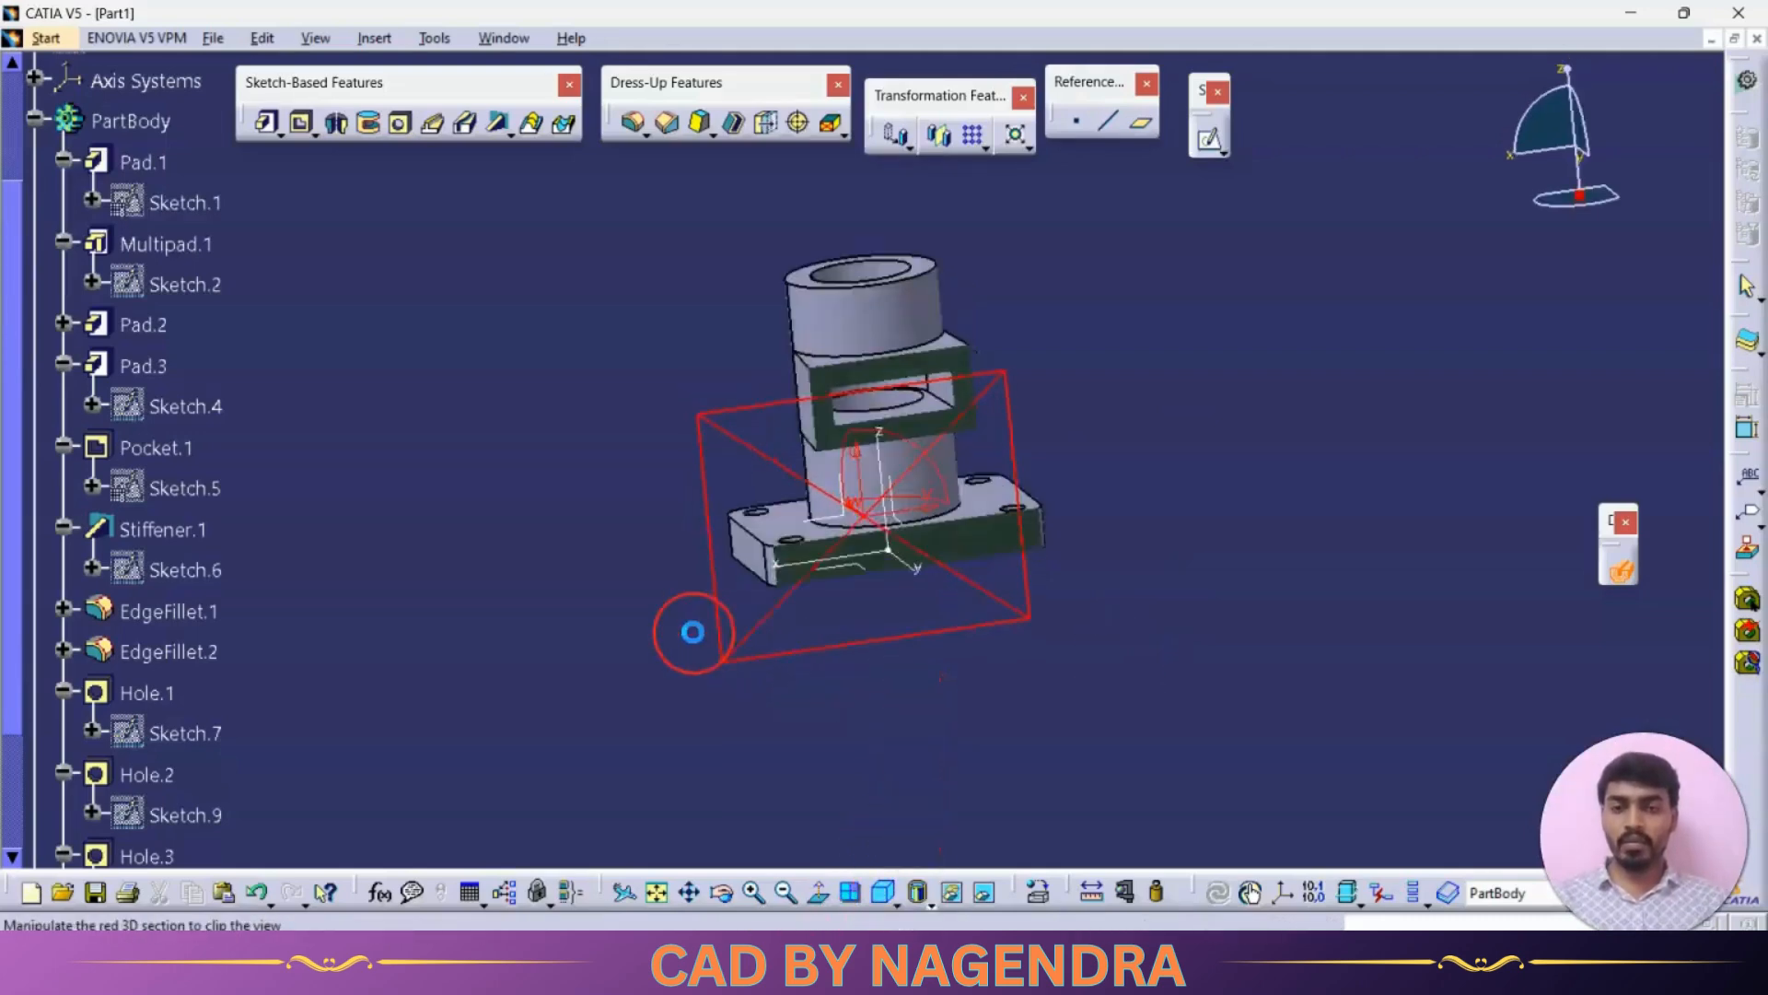